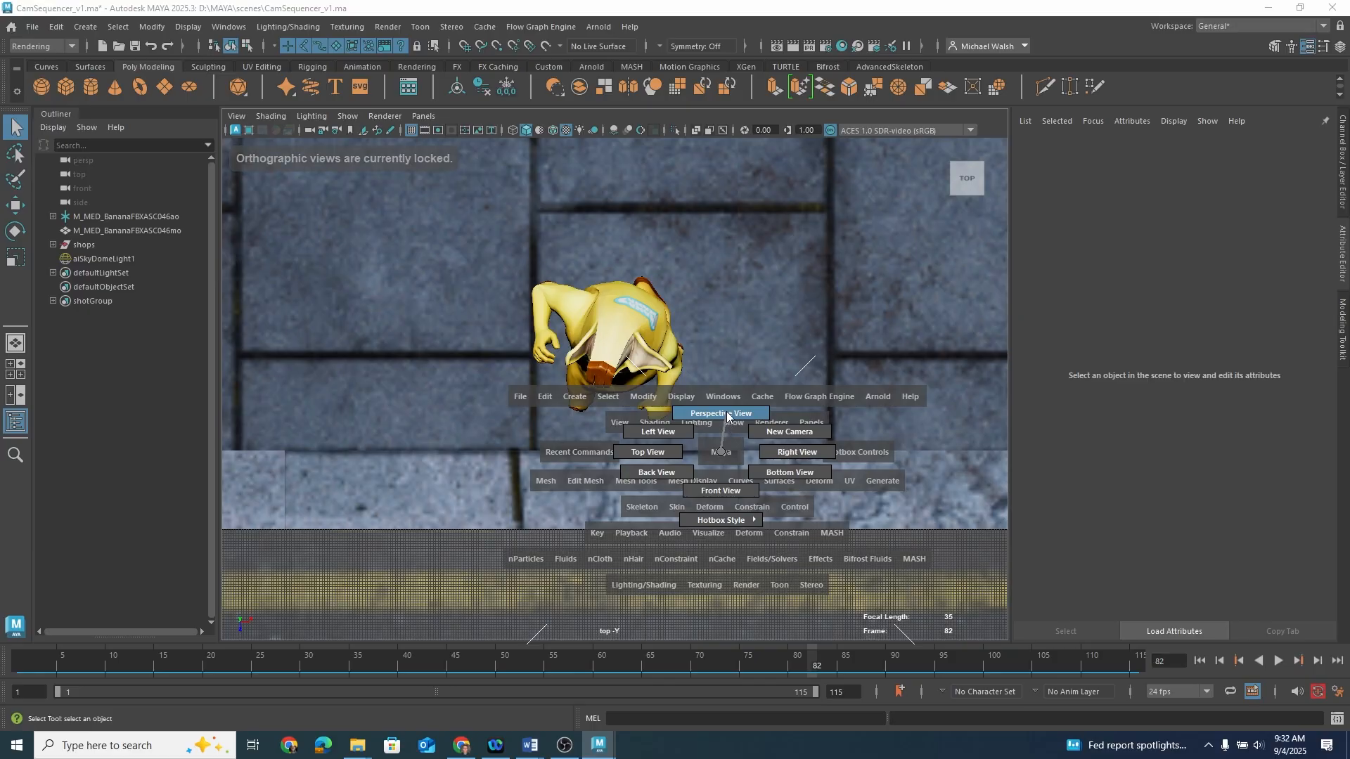
Step: Switch the viewport to the perspective view and set the current frame to 1
mouse_move(664, 458)
alt+mouse_down()
mouse_move(681, 458)
mouse_move(681, 428)
mouse_move(680, 442)
alt+mouse_up()
alt+middle_drag(680, 442, 681, 403)
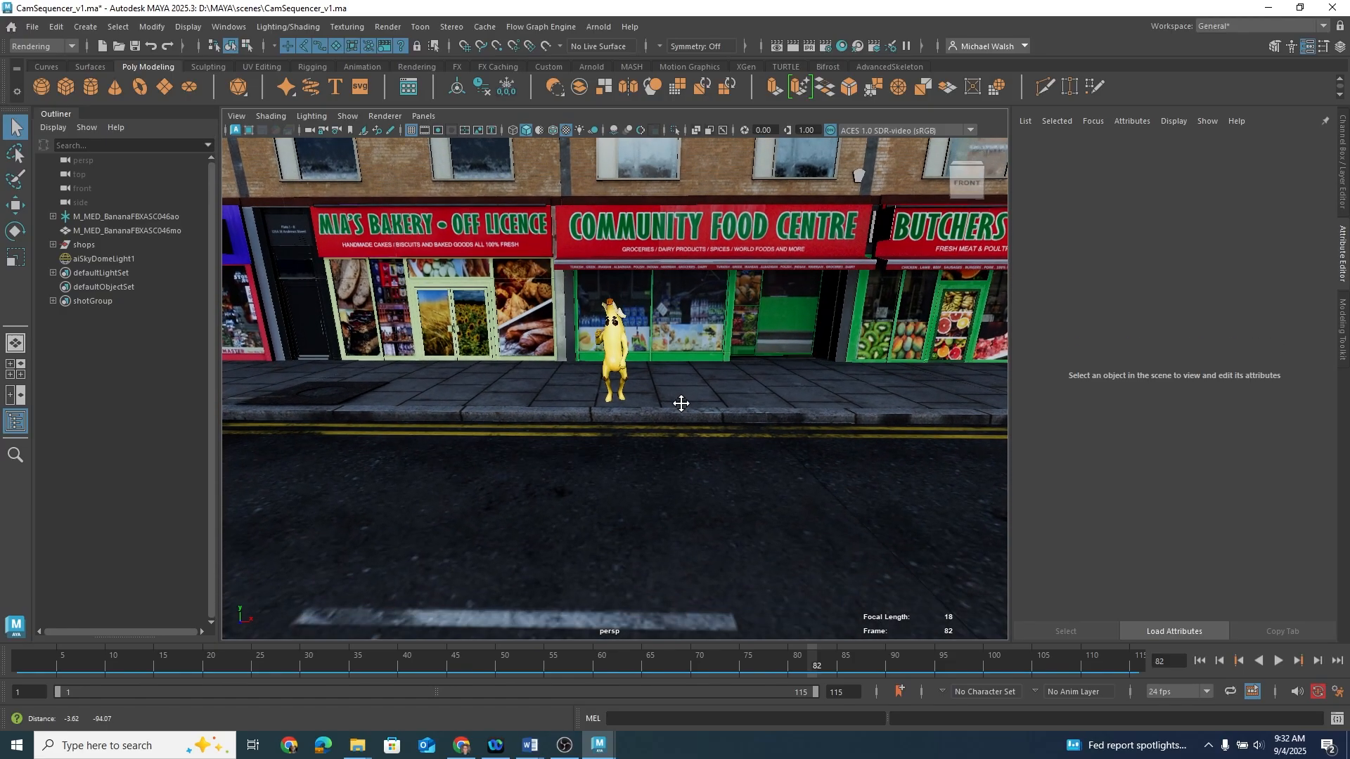
alt+right_drag(680, 403, 706, 405)
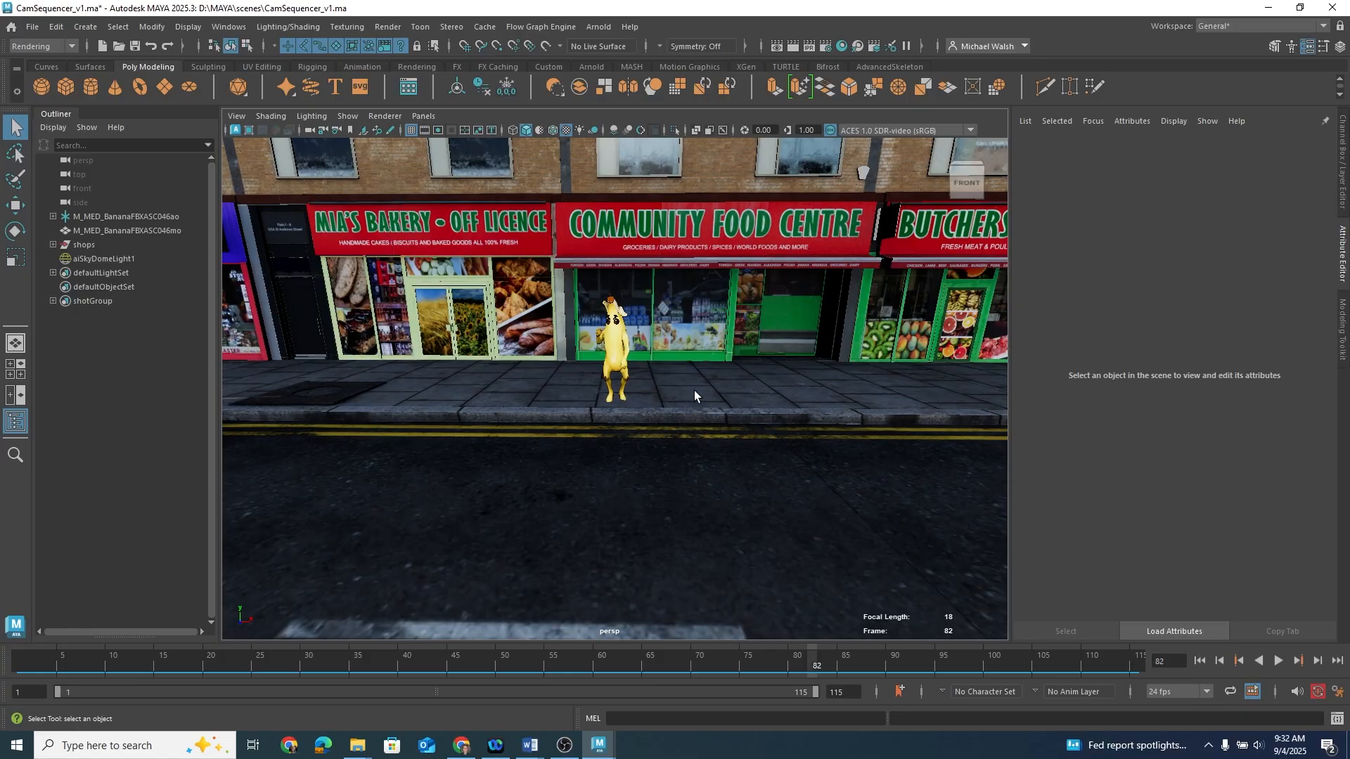
alt+drag(721, 383, 720, 386)
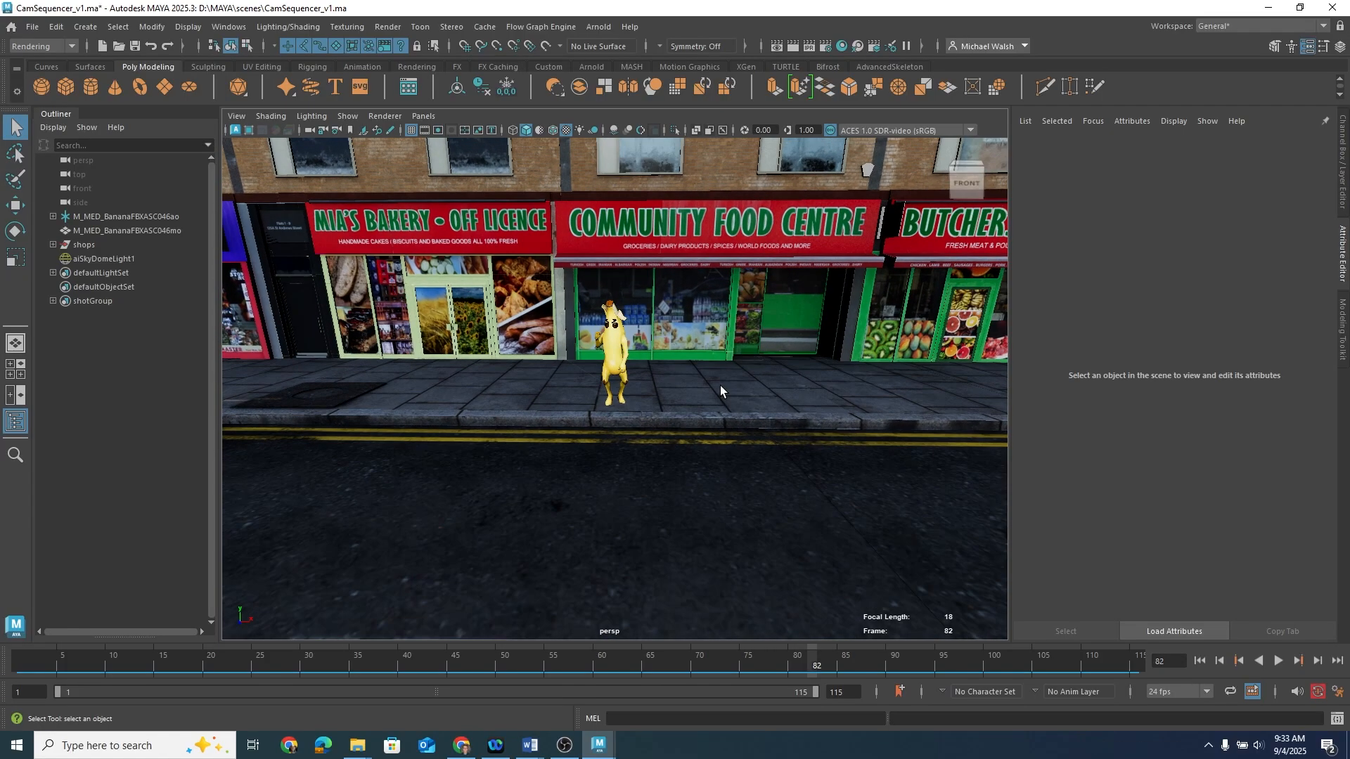
alt+drag(658, 331, 722, 338)
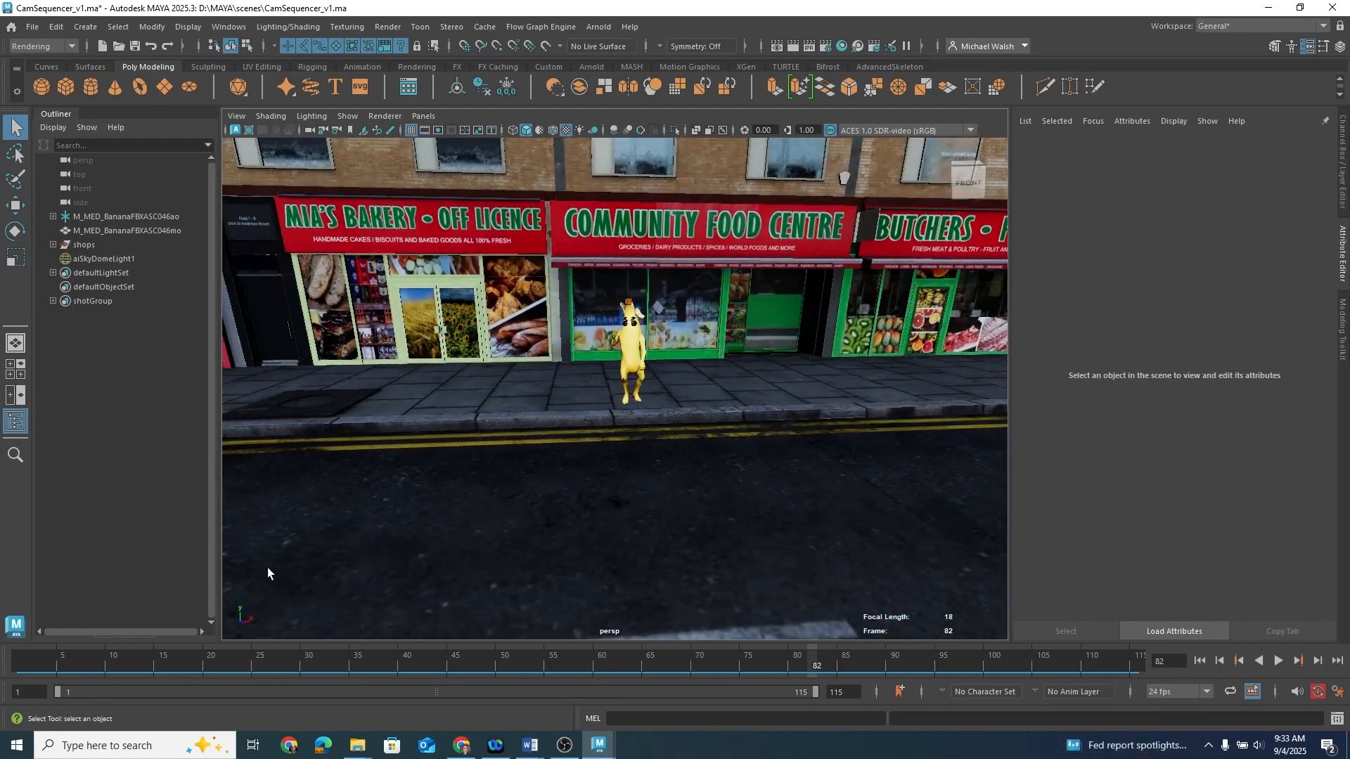
drag(117, 665, 5, 615)
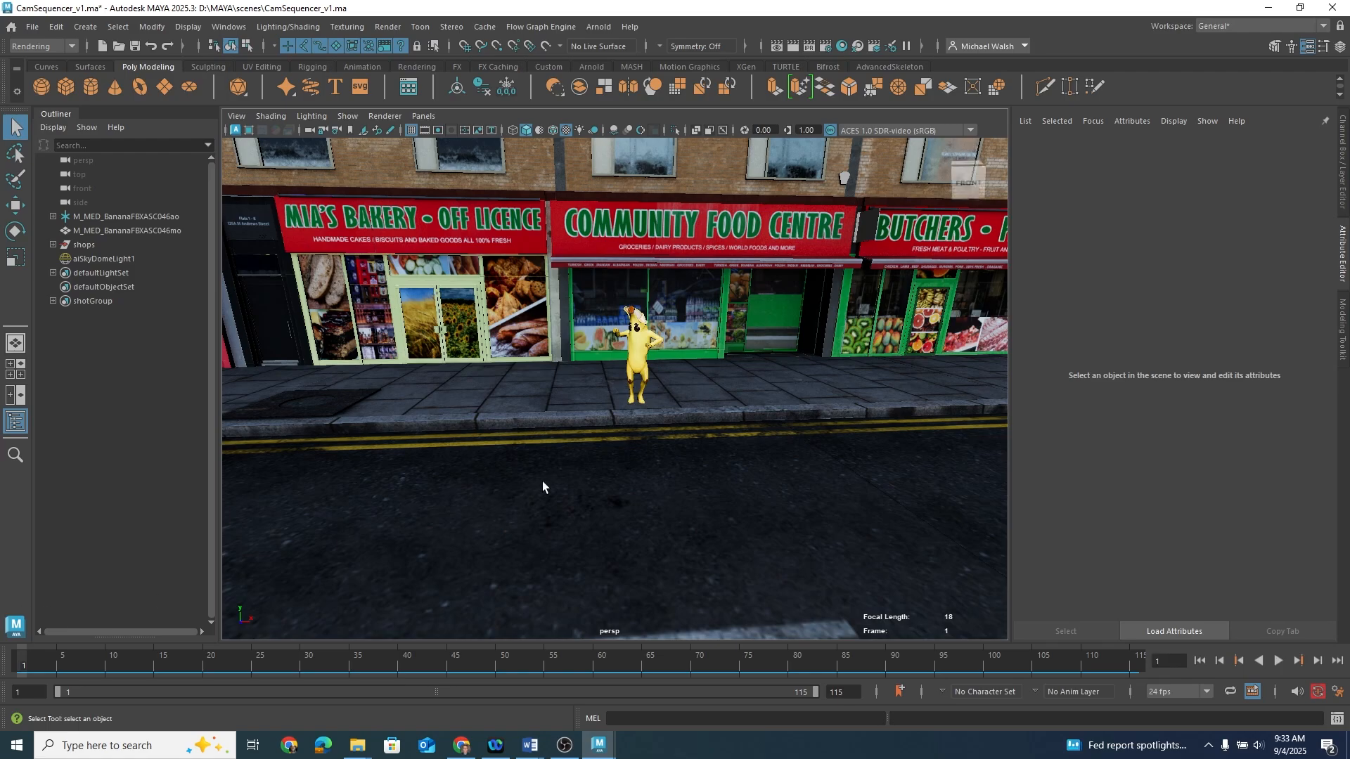
Step: Inspect the banana character in the perspective view by zooming in and out
scroll(661, 457, up, 10)
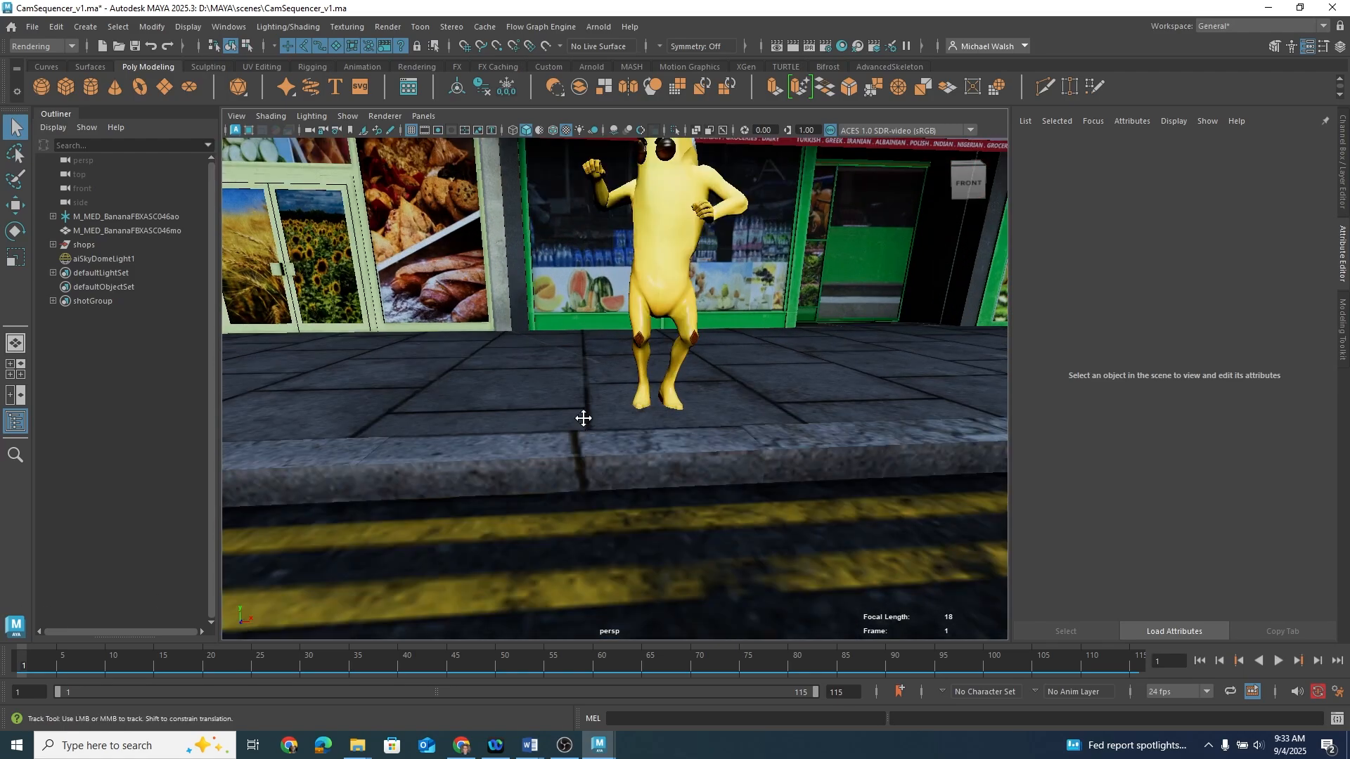
scroll(658, 420, down, 12)
scroll(654, 425, up, 12)
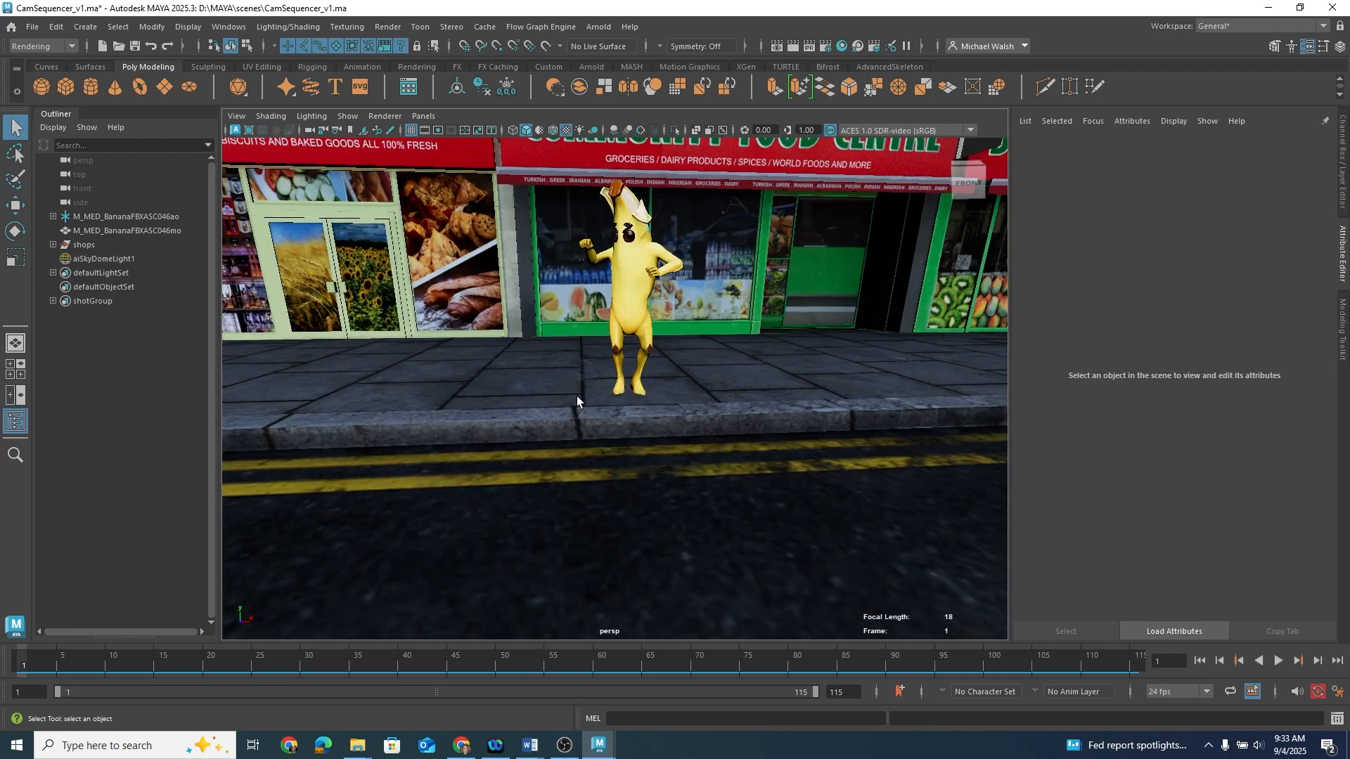
scroll(559, 402, down, 10)
scroll(559, 402, up, 3)
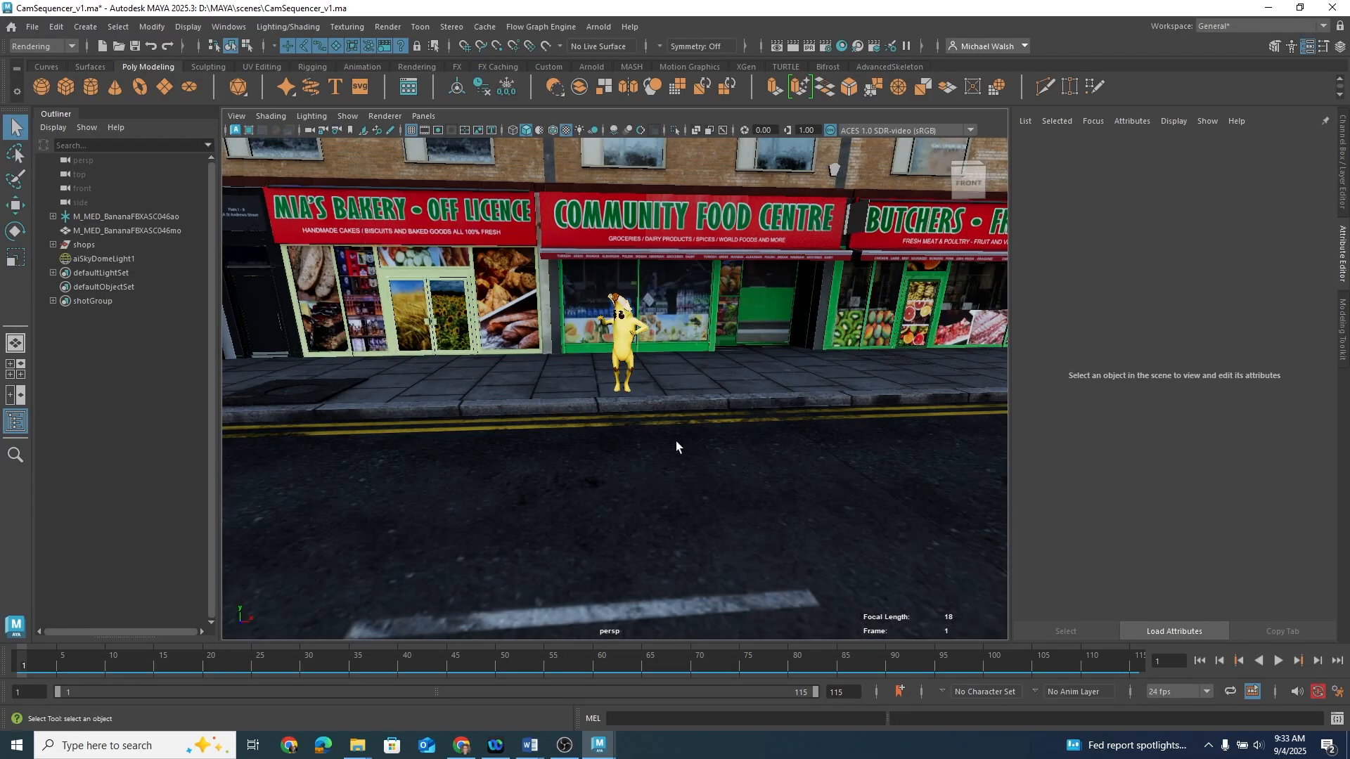
alt+drag(676, 441, 669, 440)
mouse_move(669, 446)
alt+middle_down()
mouse_move(644, 425)
mouse_move(662, 422)
alt+middle_up()
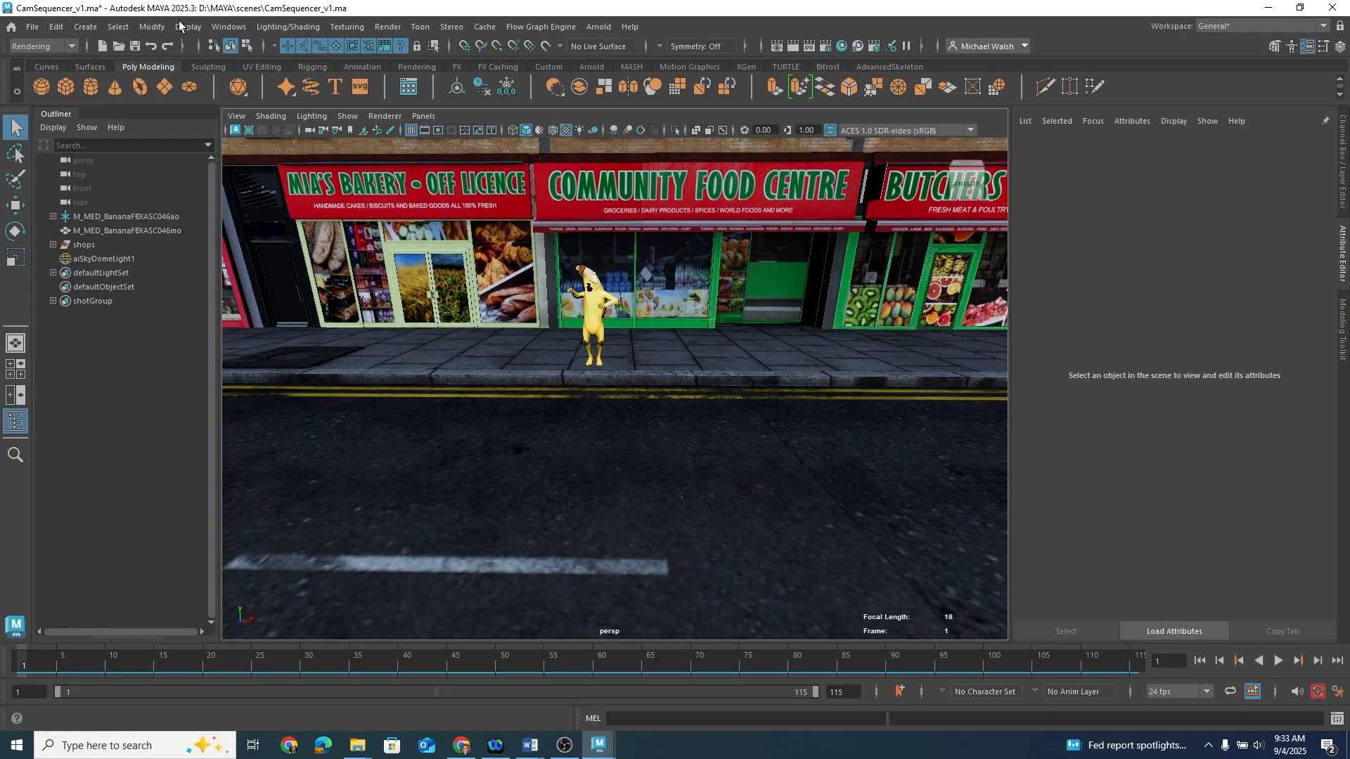
click(230, 28)
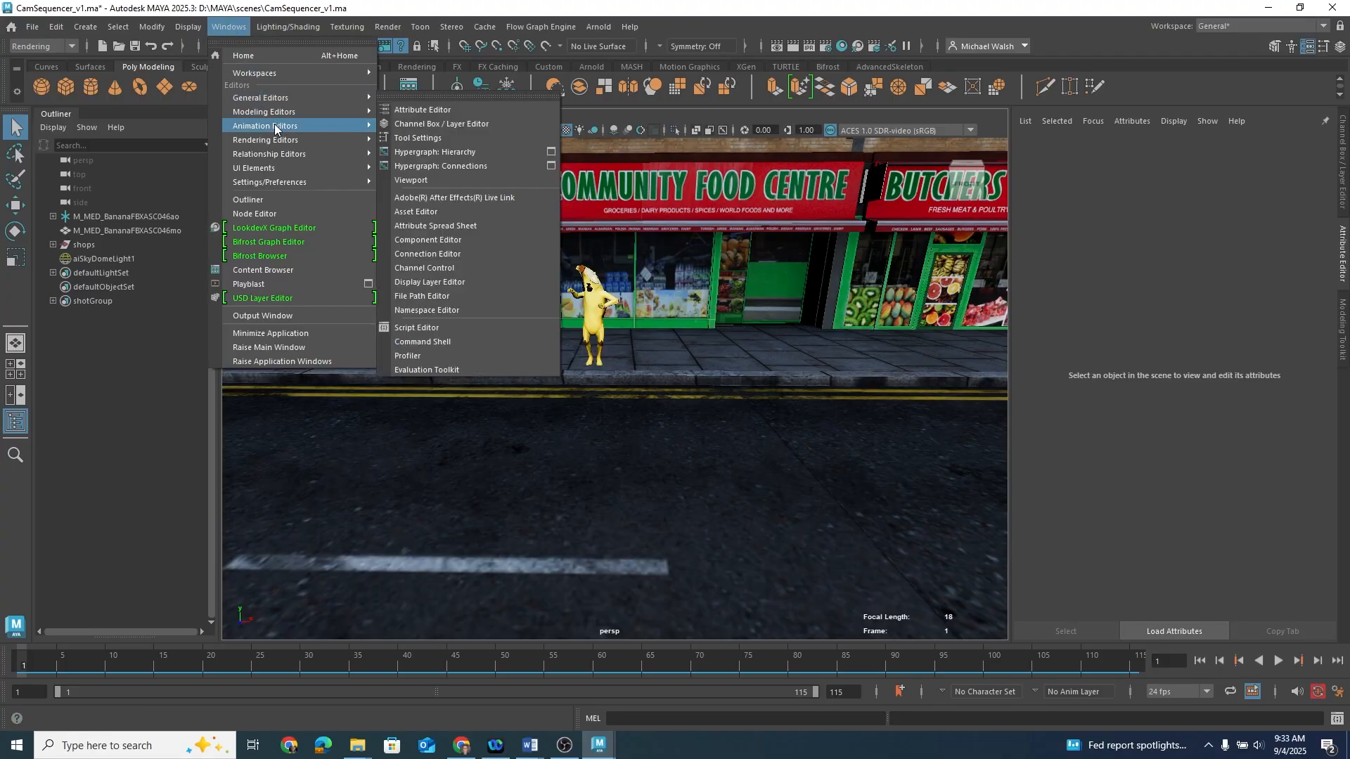
mouse_move(284, 127)
click(438, 178)
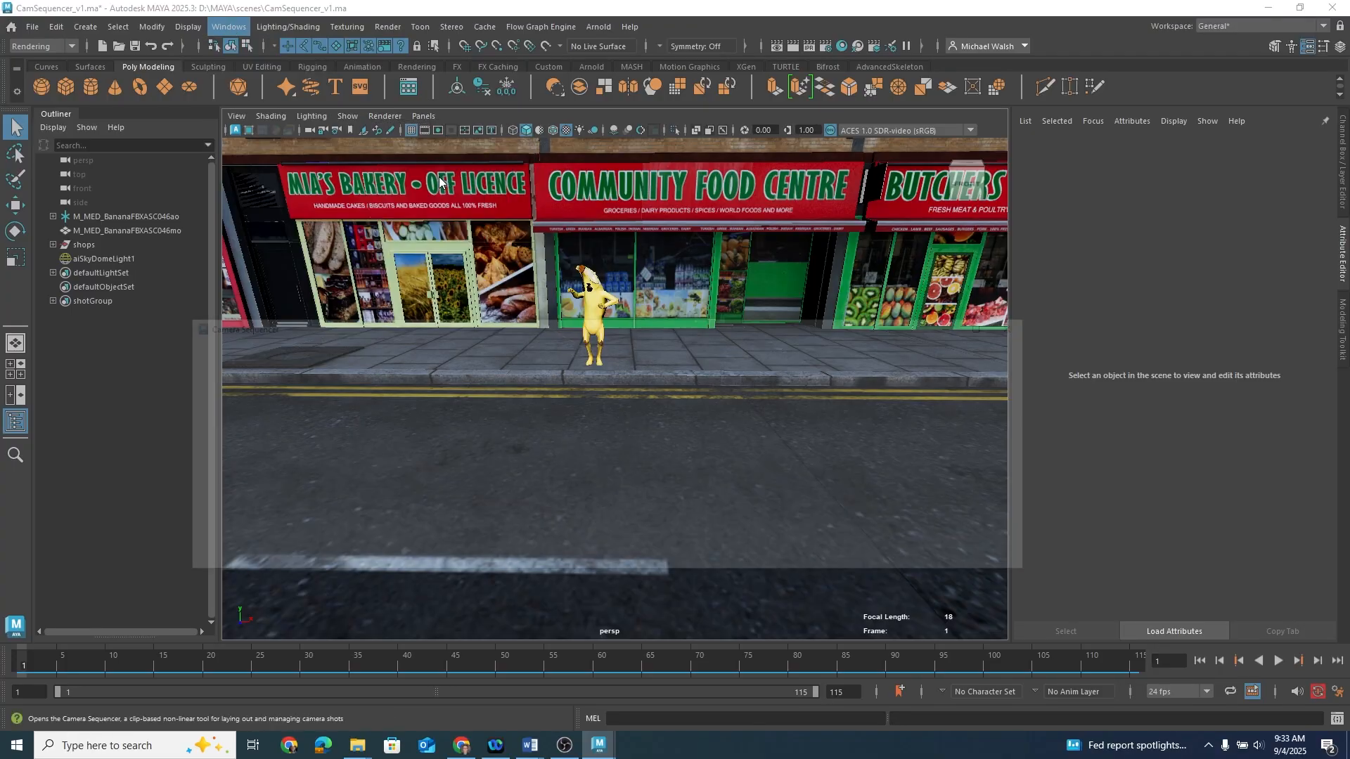
drag(634, 332, 631, 425)
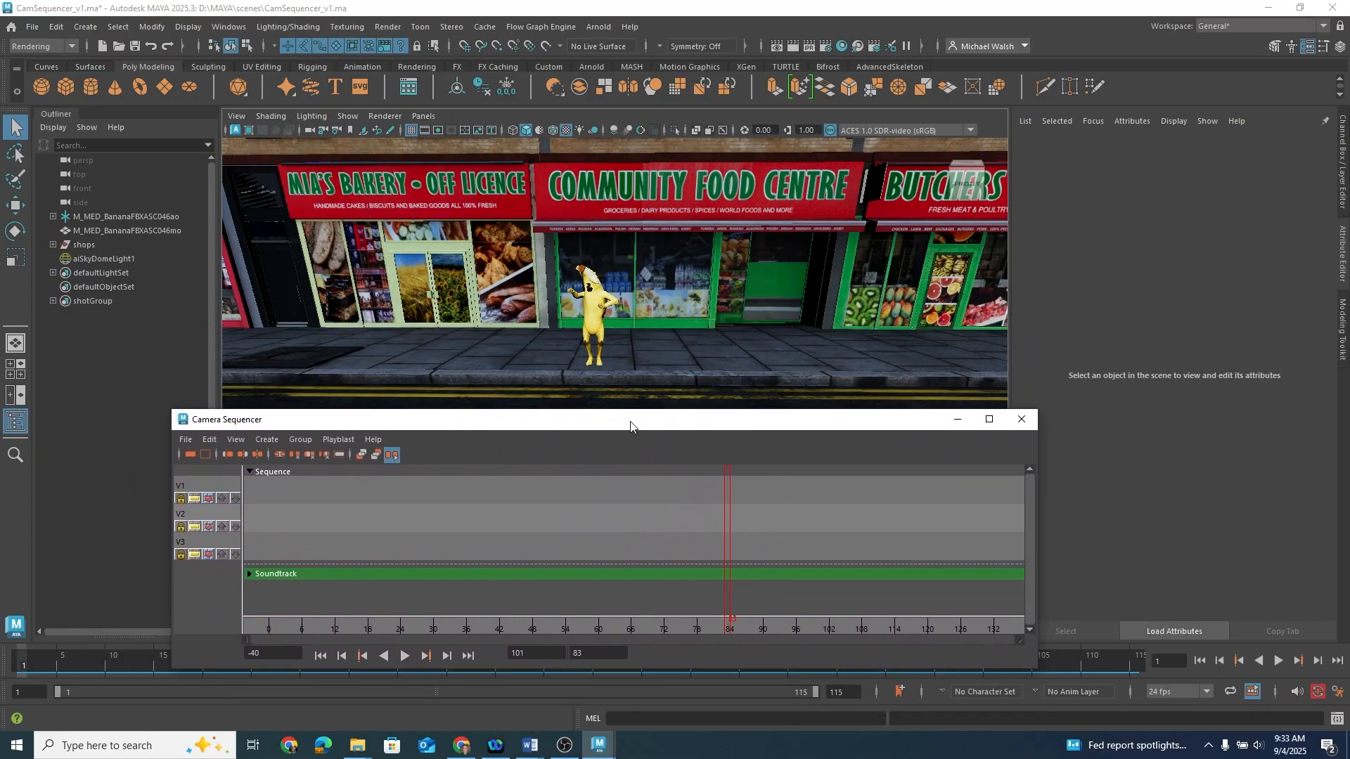
click(1023, 420)
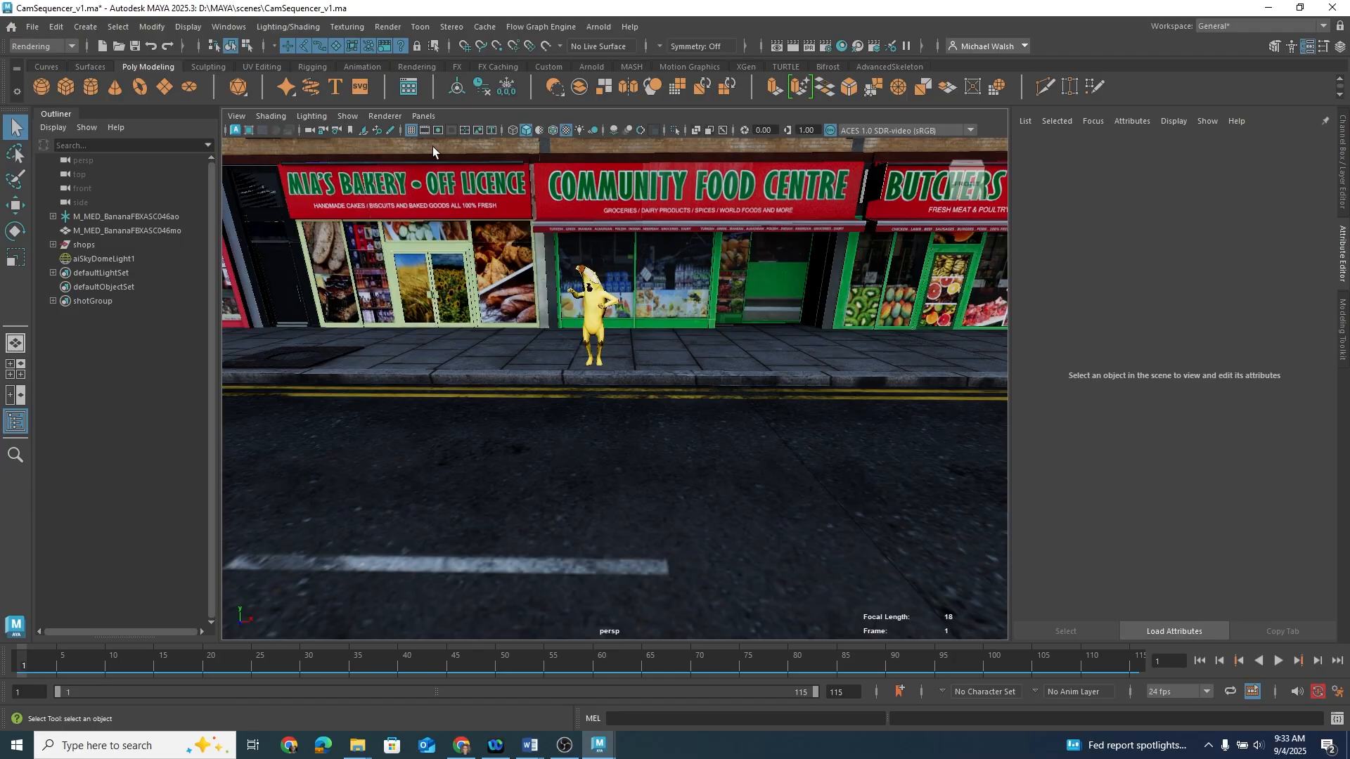
Step: Change the viewport layout to Three Panes Split Top
click(423, 116)
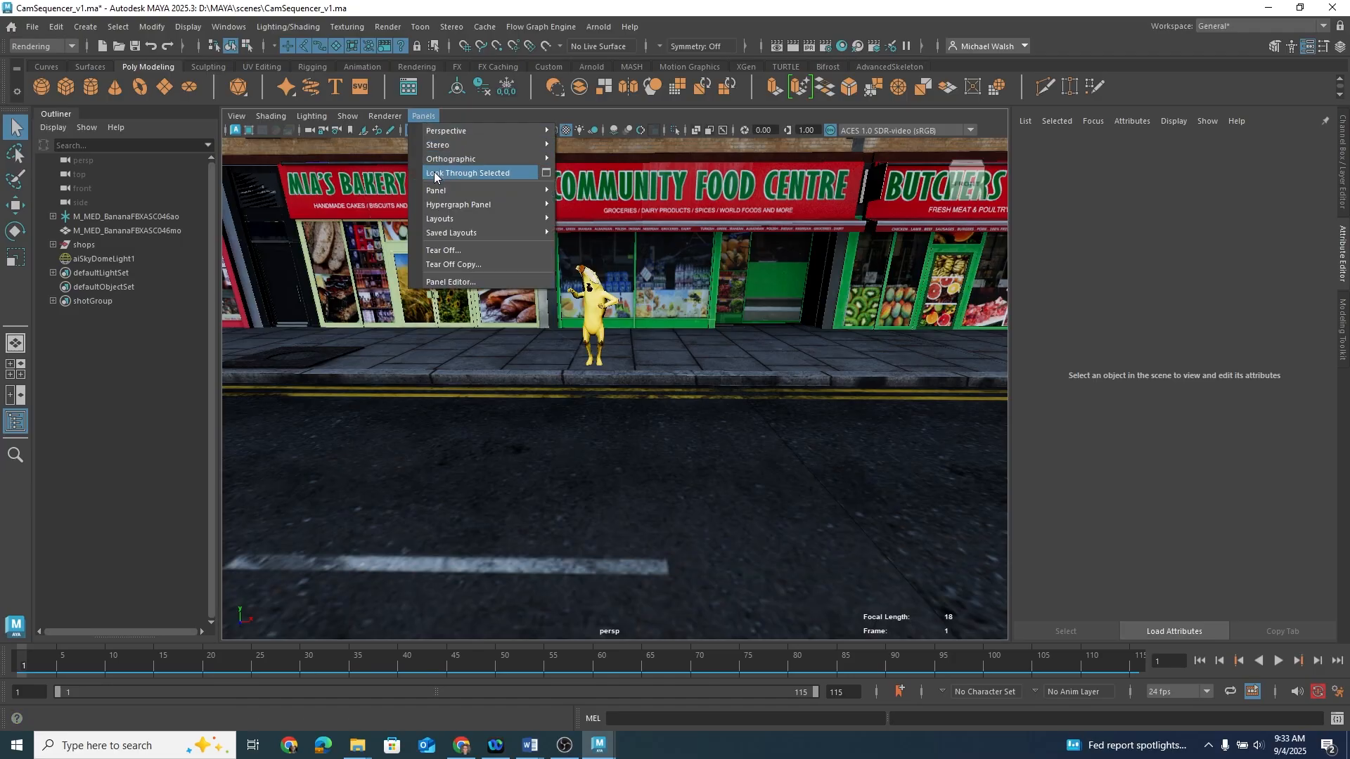
mouse_move(457, 219)
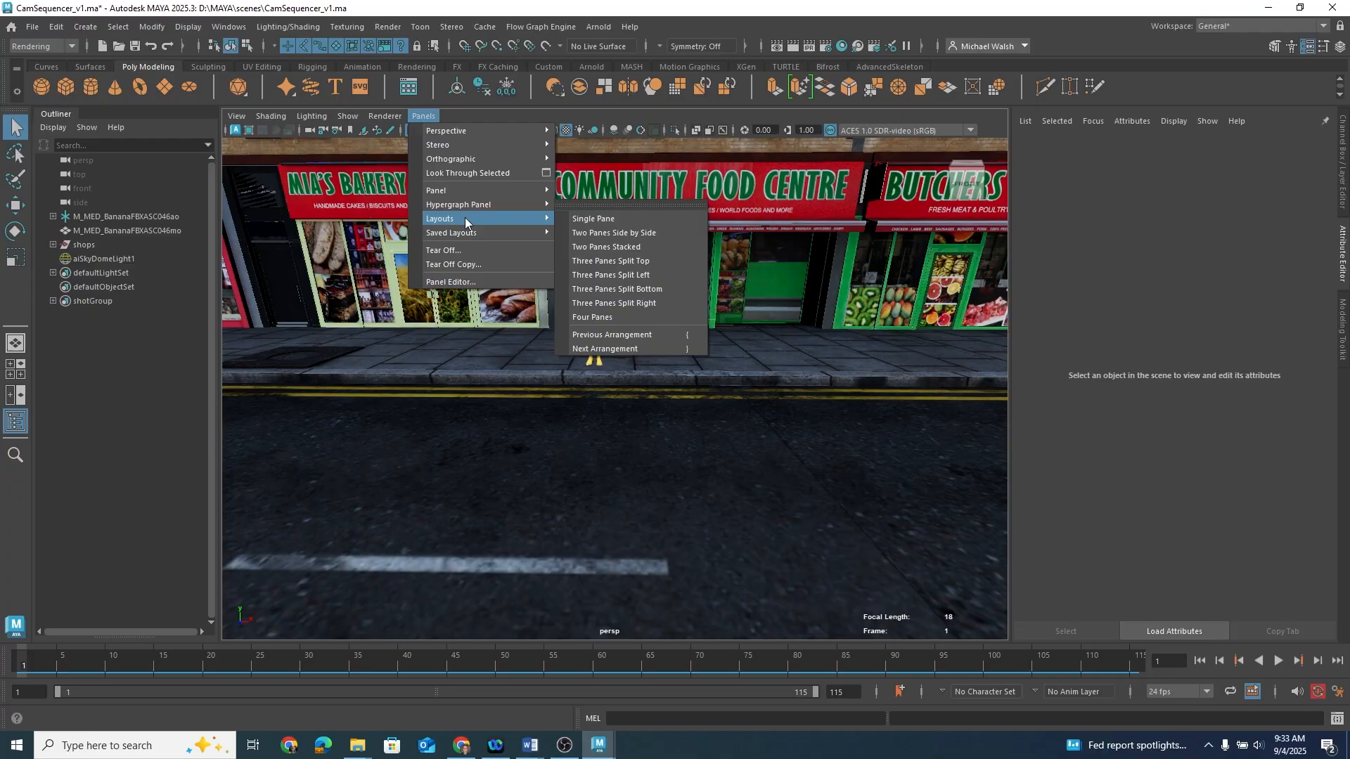
click(671, 260)
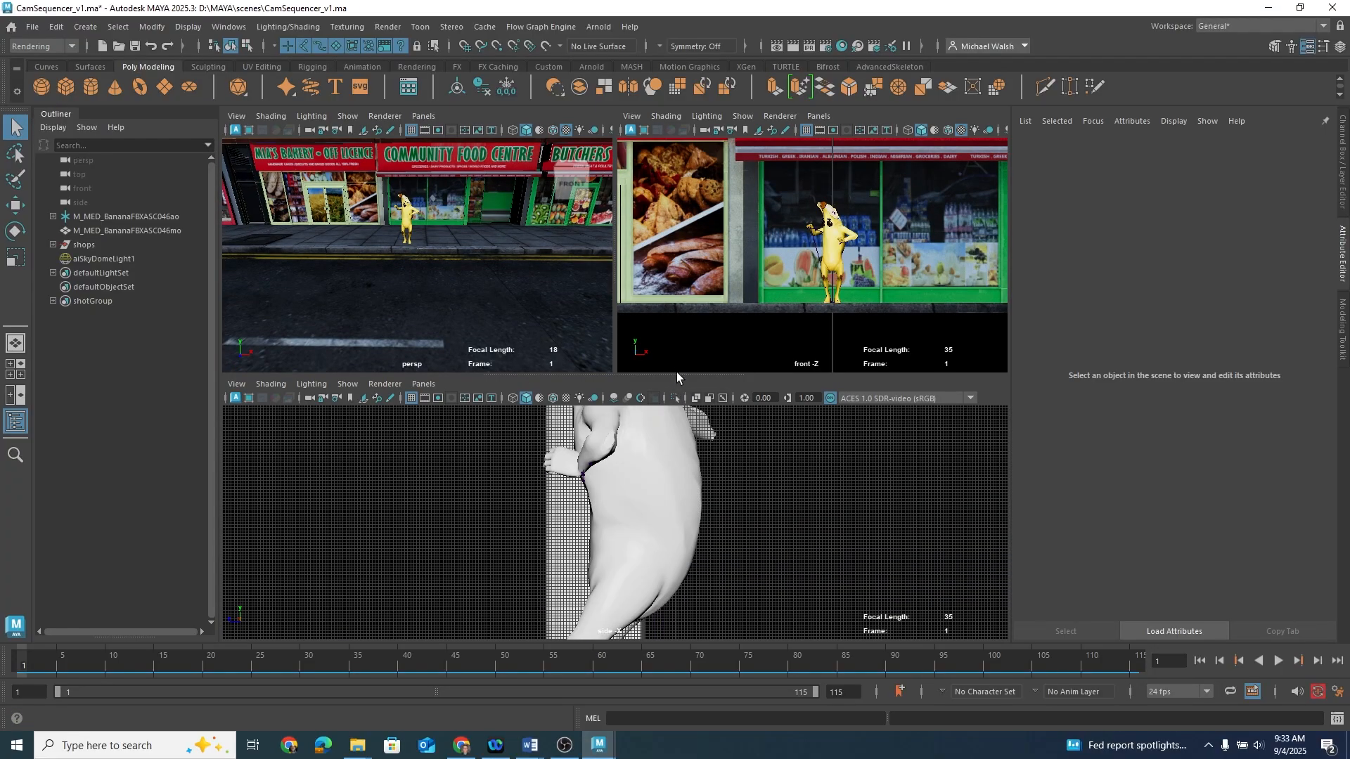
Step: Load the Camera Sequencer into the bottom pane and resize that pane
drag(675, 376, 667, 445)
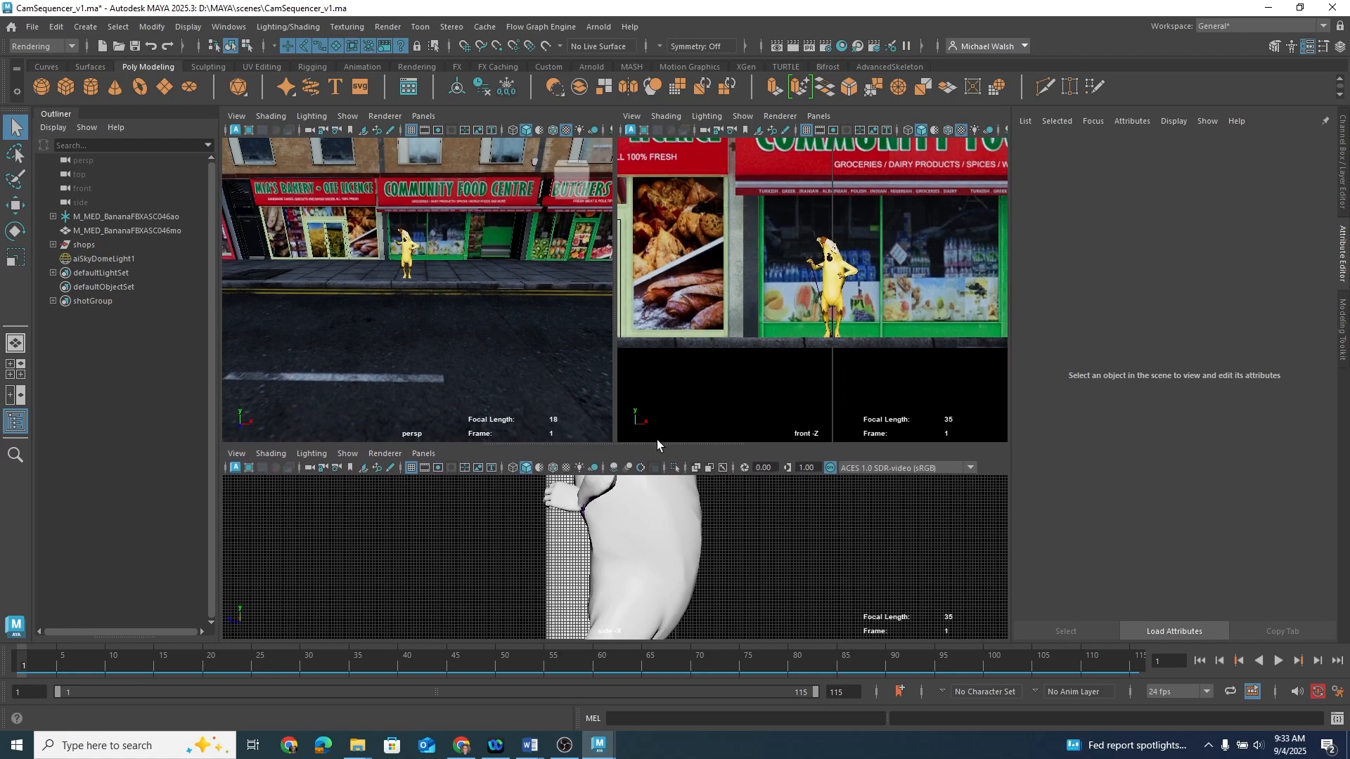
click(432, 459)
mouse_move(440, 528)
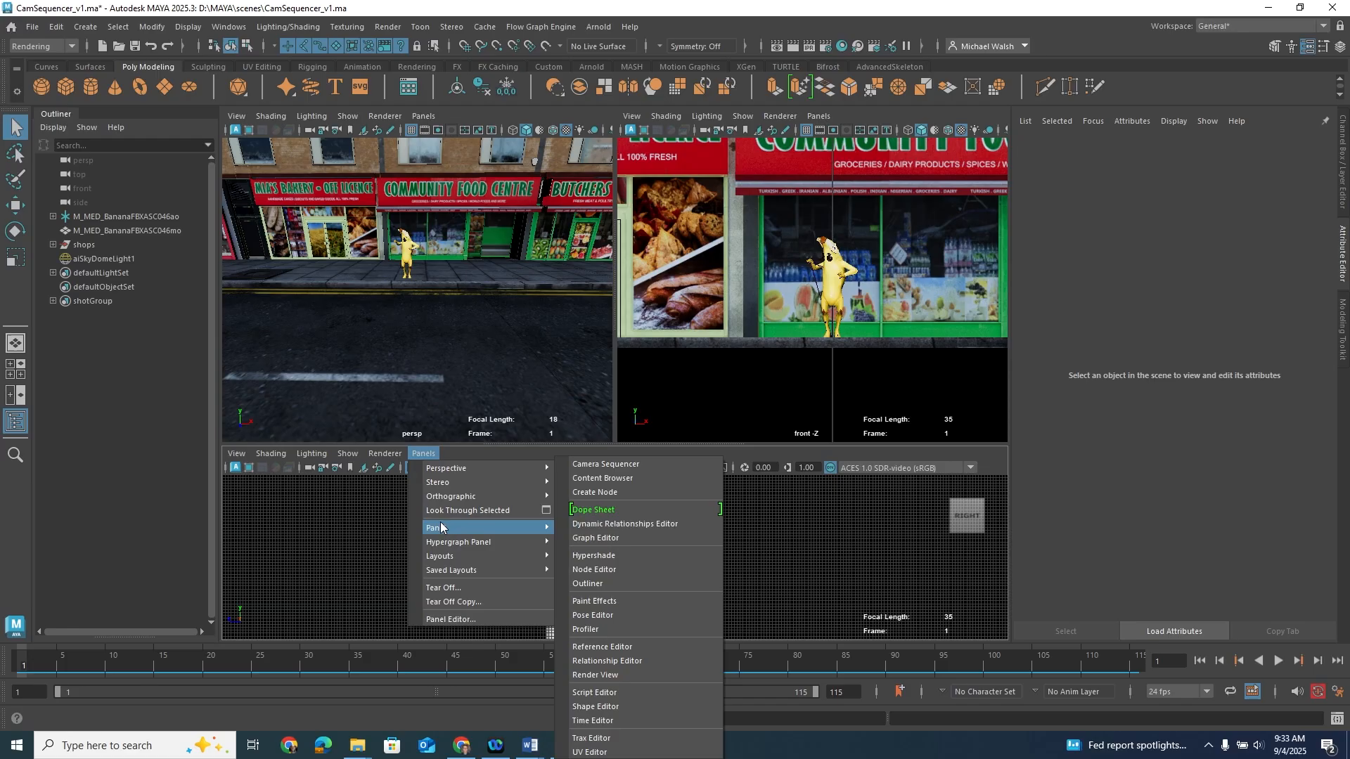
click(622, 464)
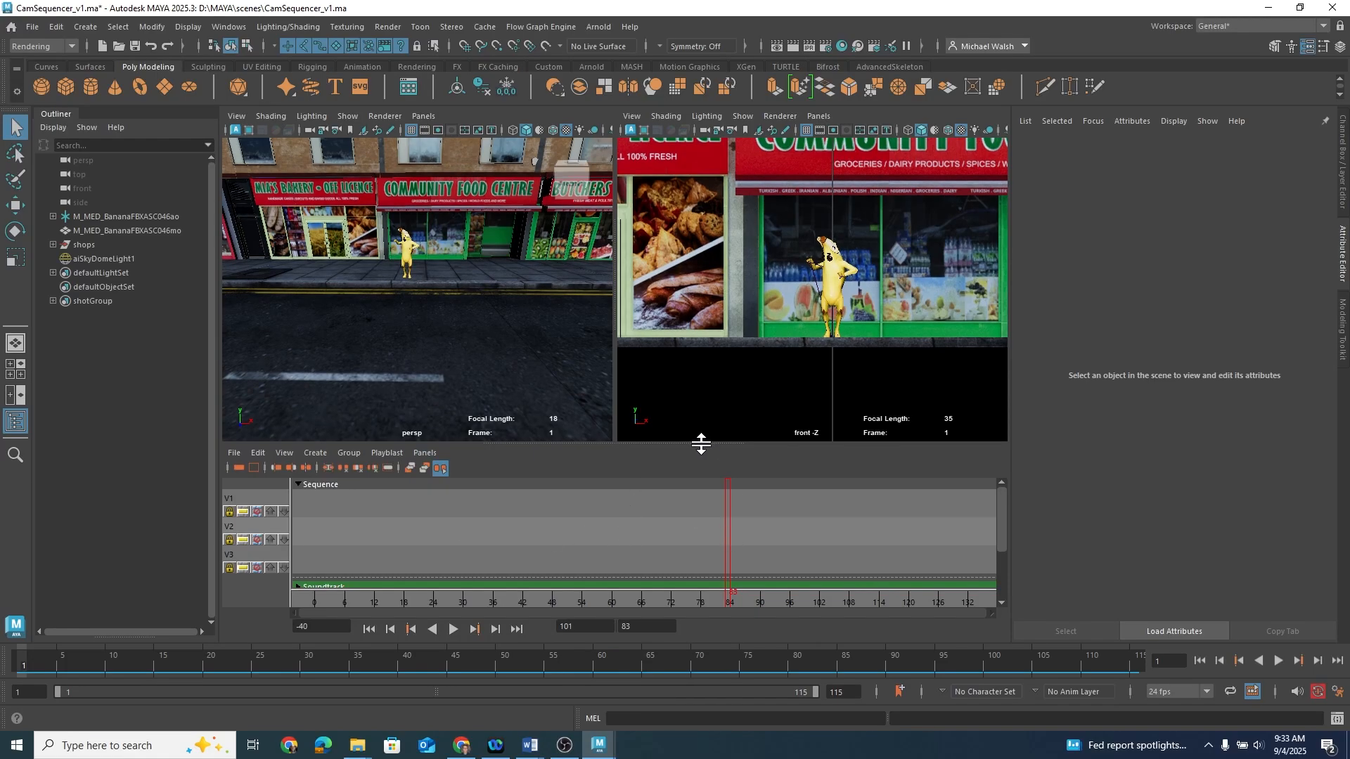
drag(701, 441, 701, 451)
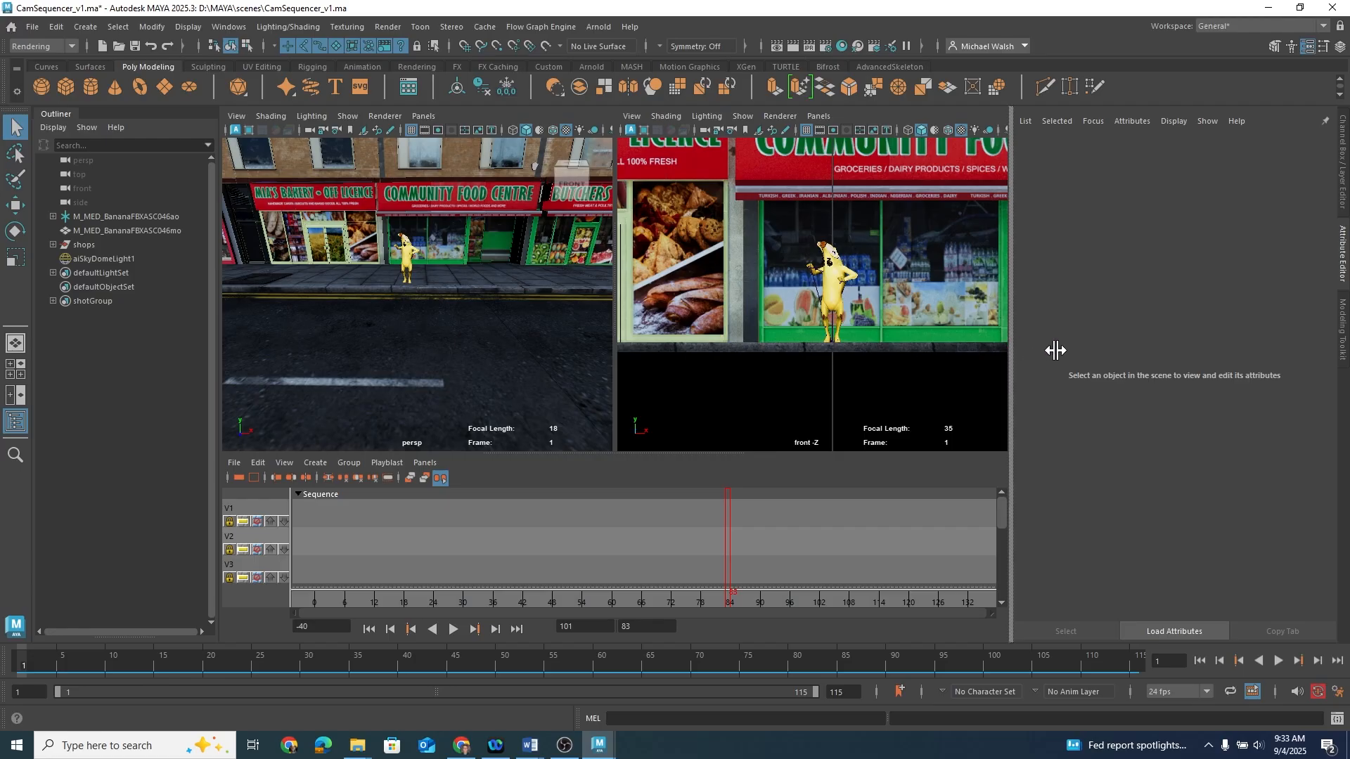
Step: Open the Channel Box and preview the animation playback, returning to frame 1
click(1343, 174)
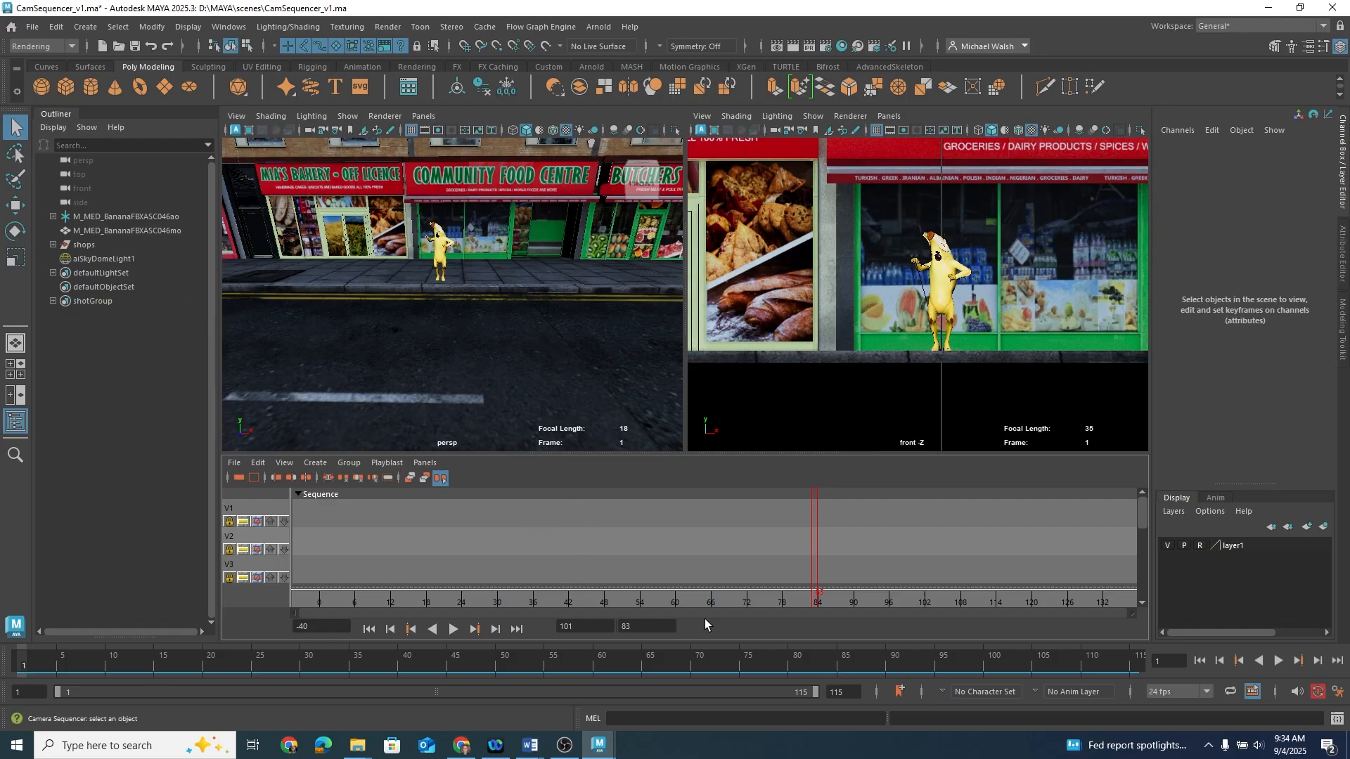
key(alt+v)
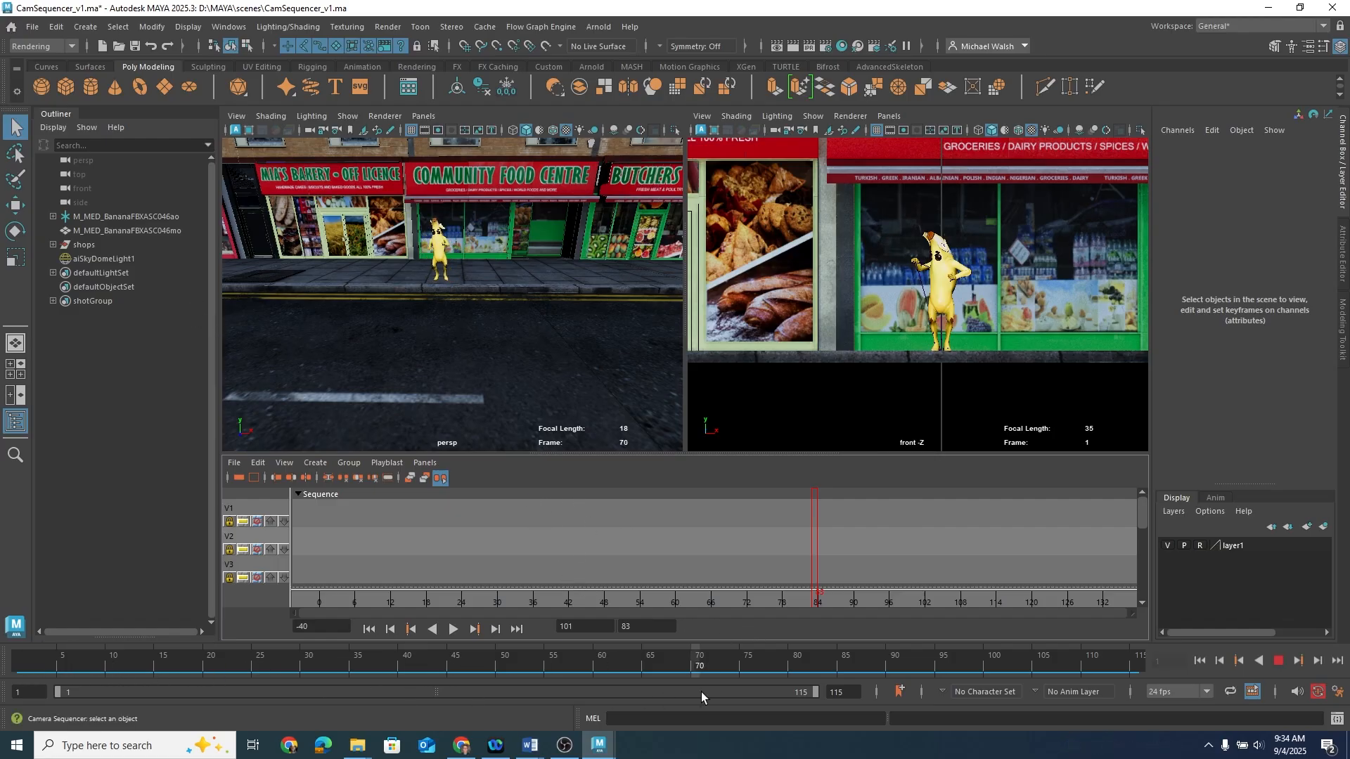
click(22, 665)
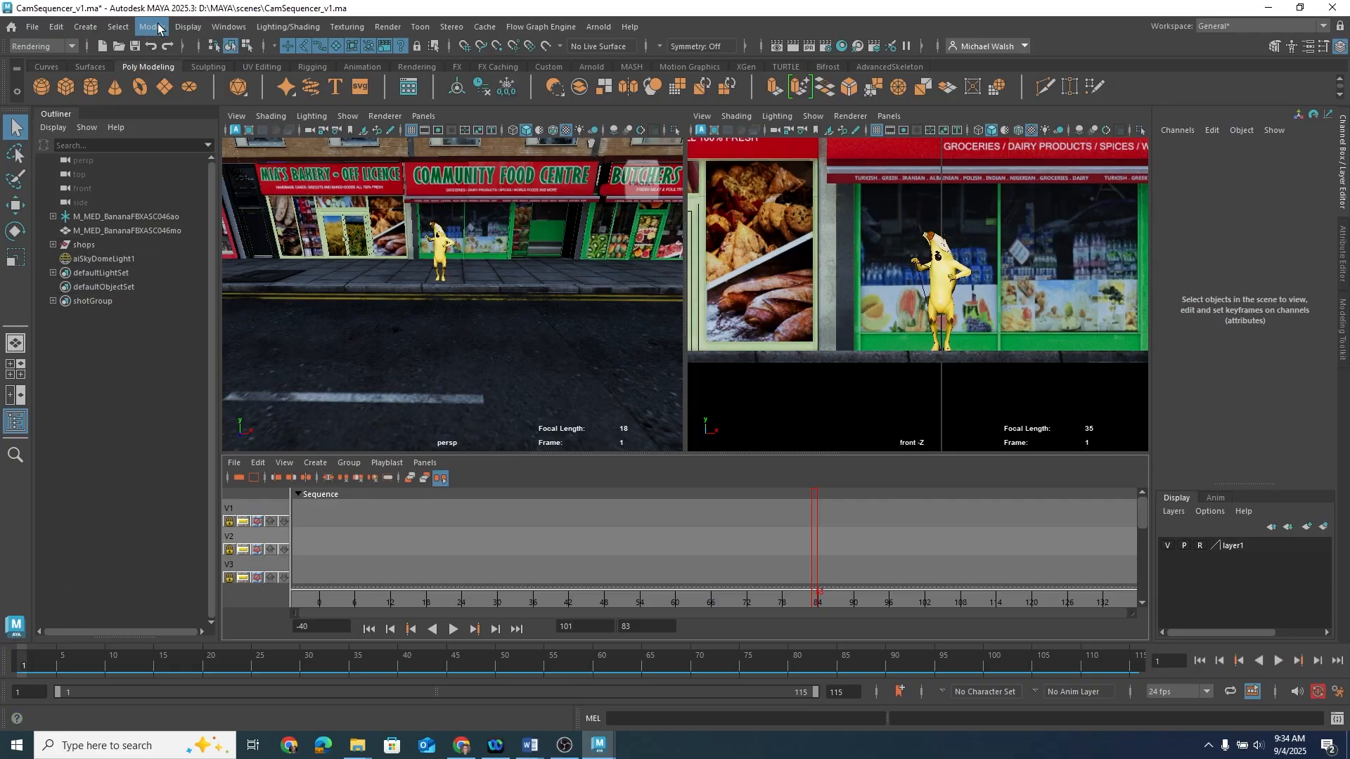
Step: Create a new camera and rename it shotCam1
click(85, 27)
mouse_move(110, 123)
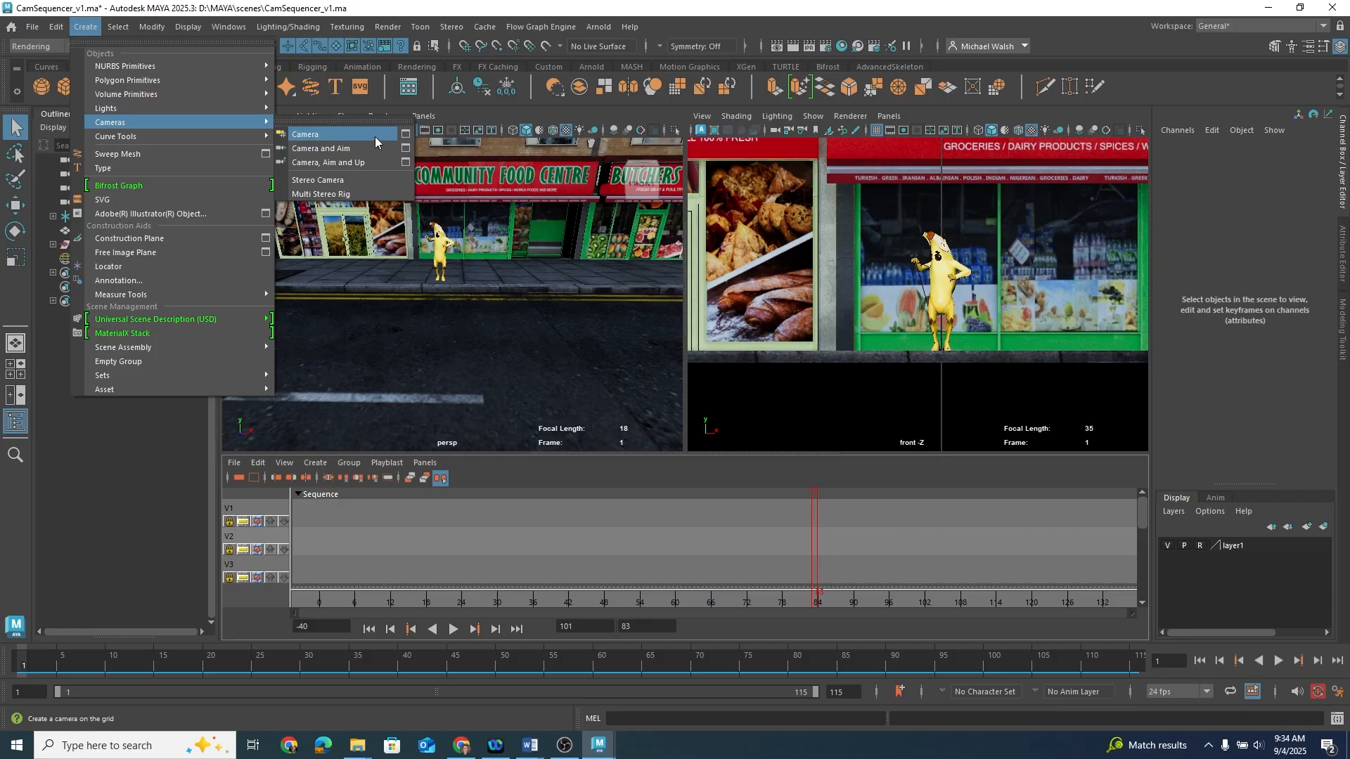
click(376, 145)
double_click(104, 275)
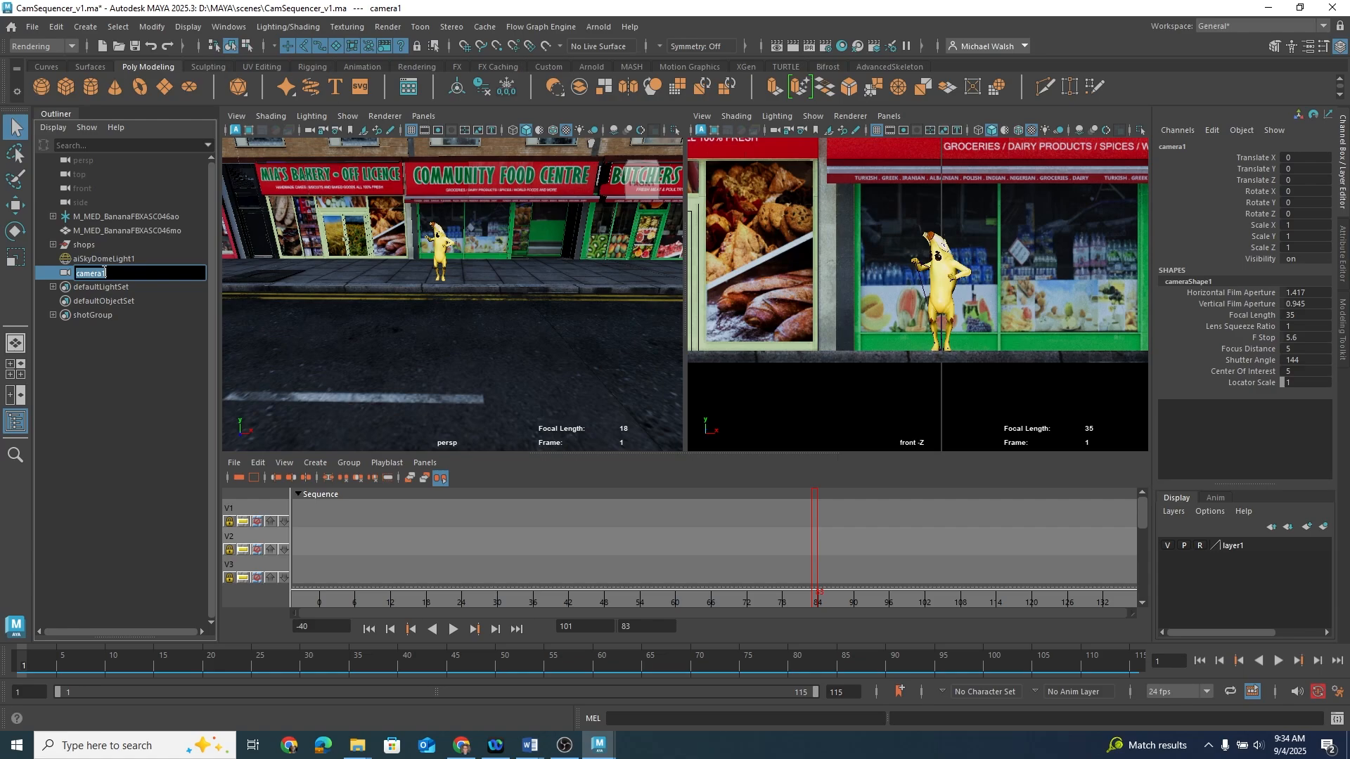
text(shotCam1)
key(Return)
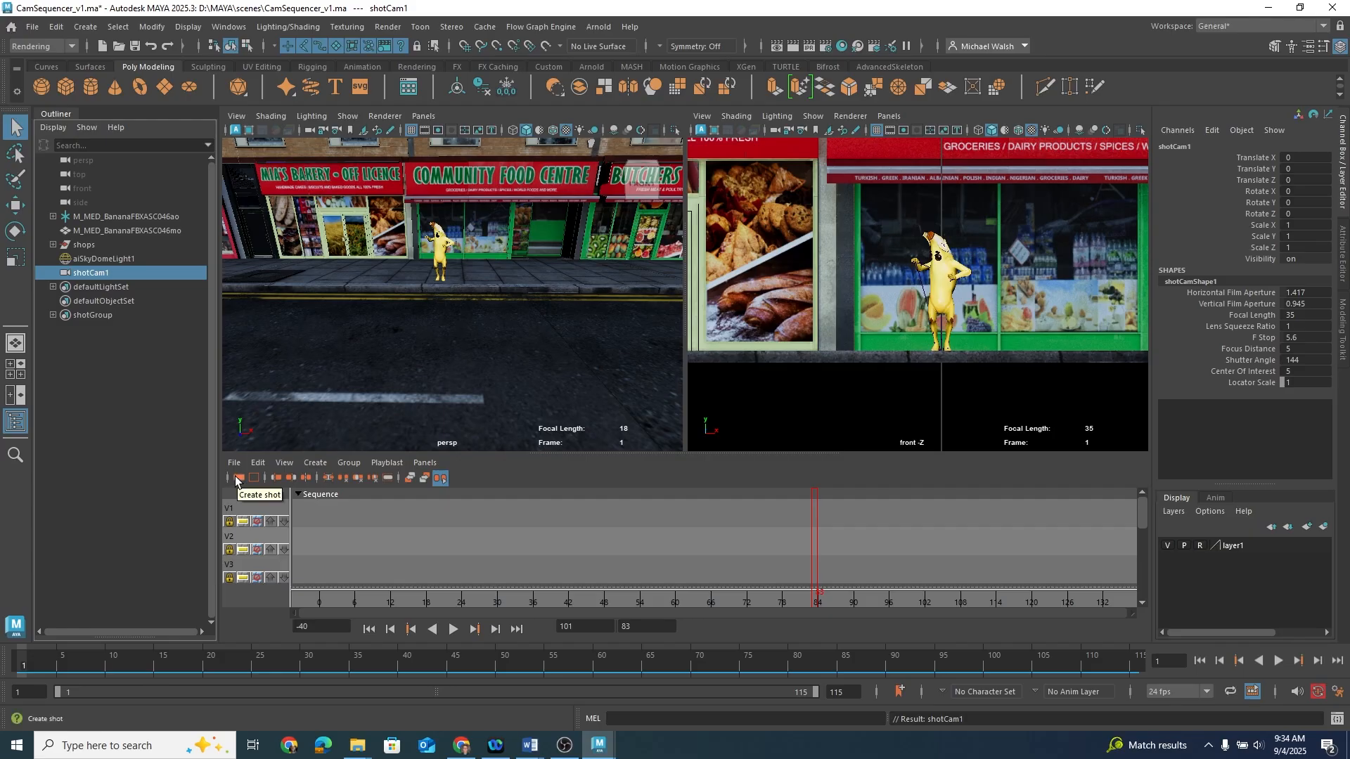
Step: Set the playback range to end at frame 24 and create a new shot in the Camera Sequencer
click(315, 463)
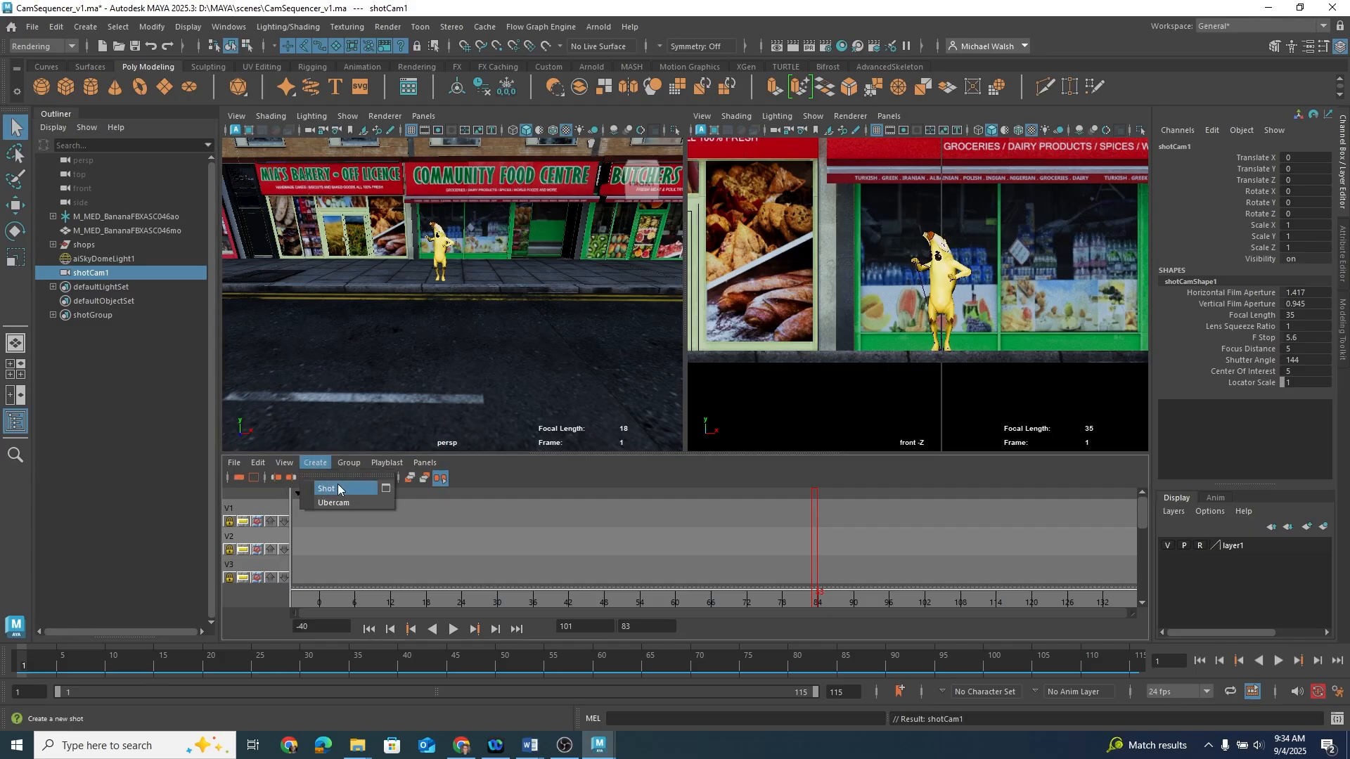
click(337, 489)
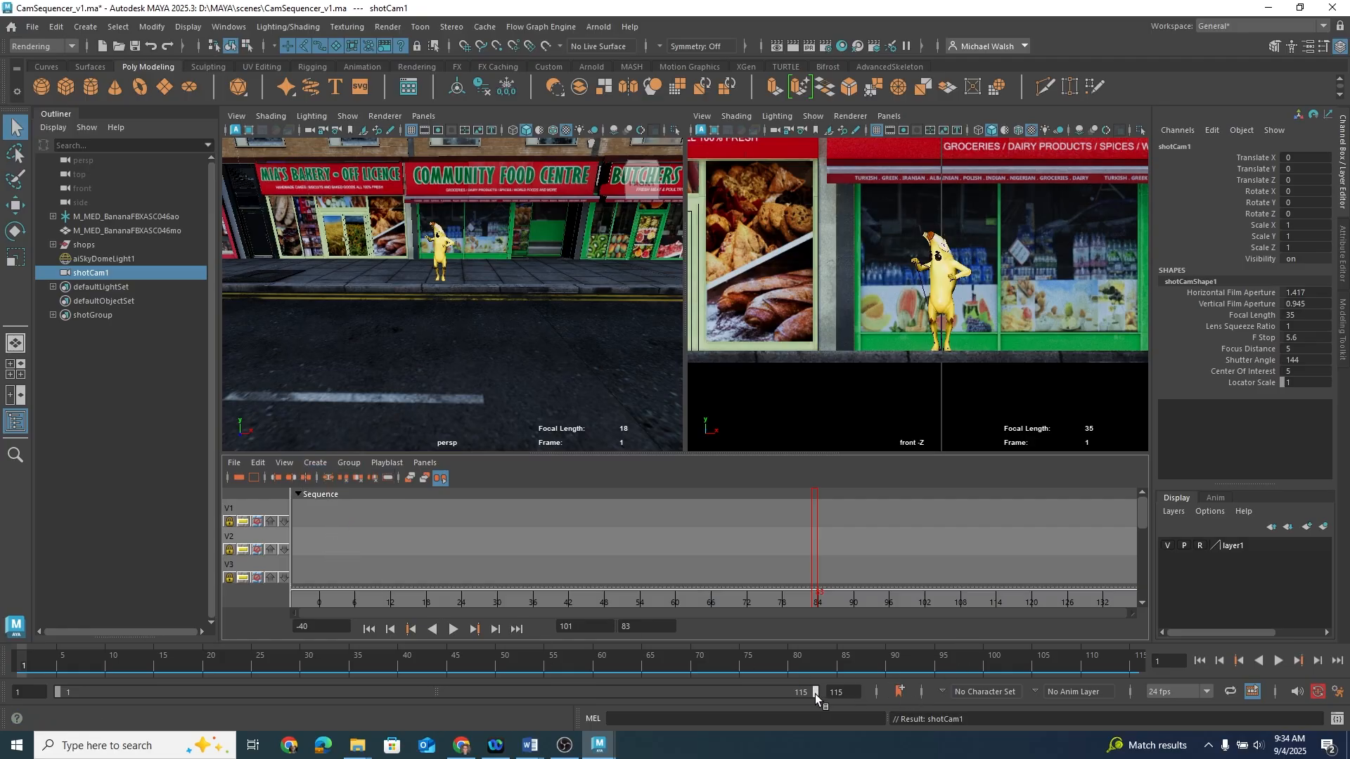
drag(815, 694, 226, 697)
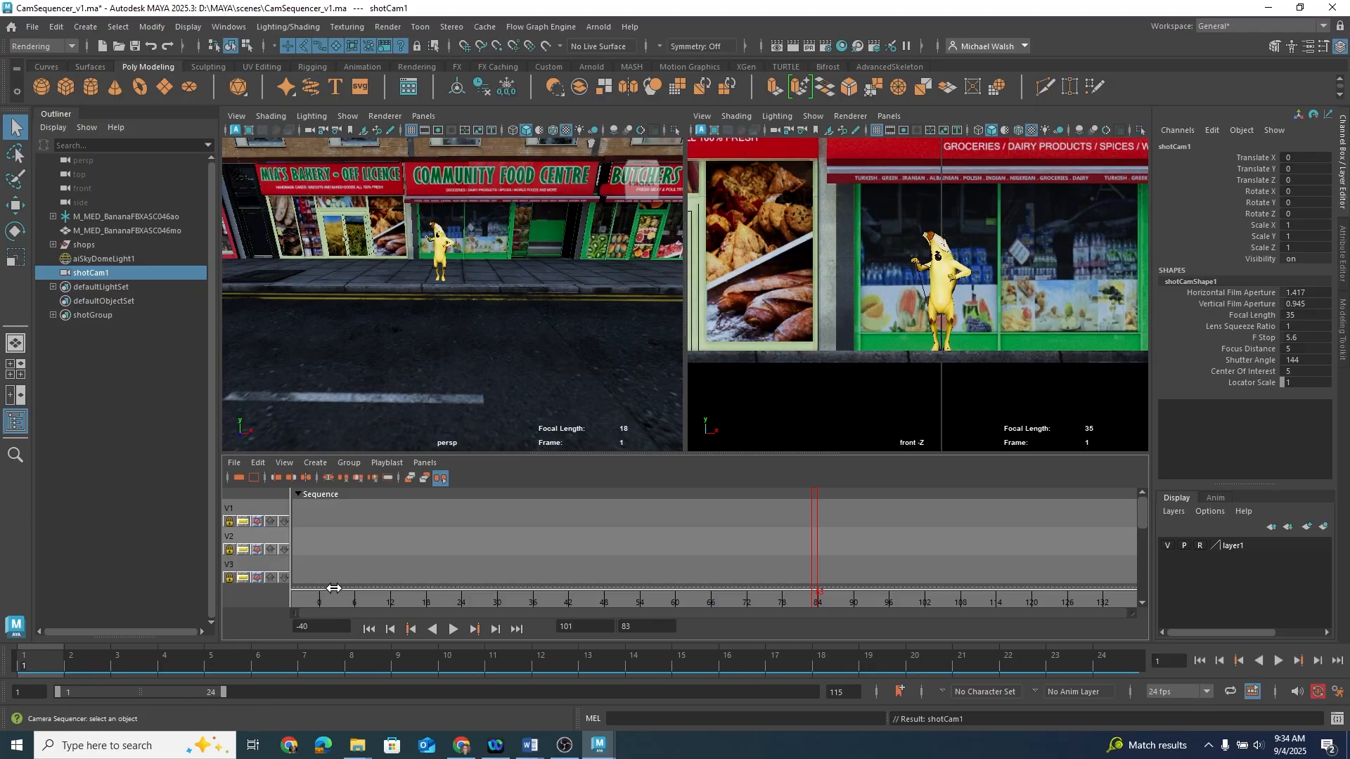
click(239, 479)
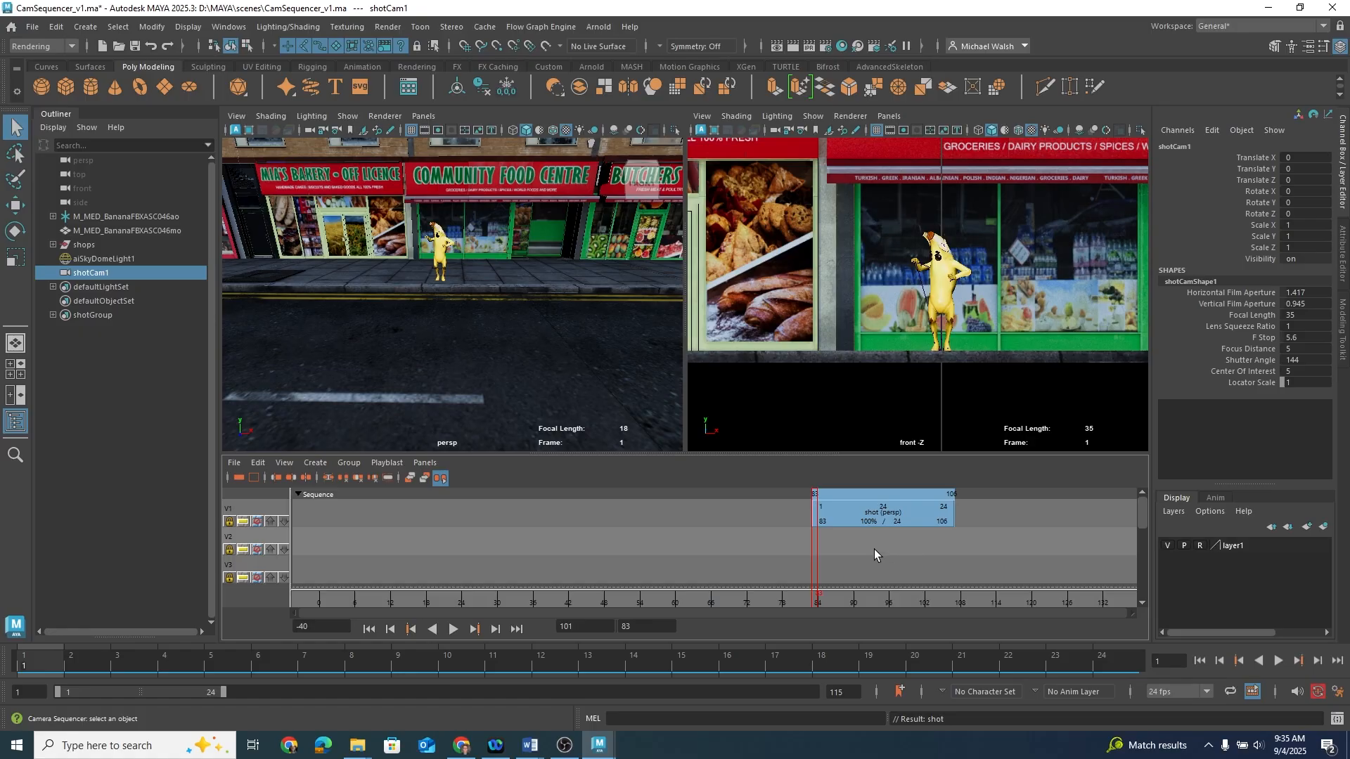
Step: Open the shot's attributes and move the shot onto the second track
drag(826, 597, 321, 610)
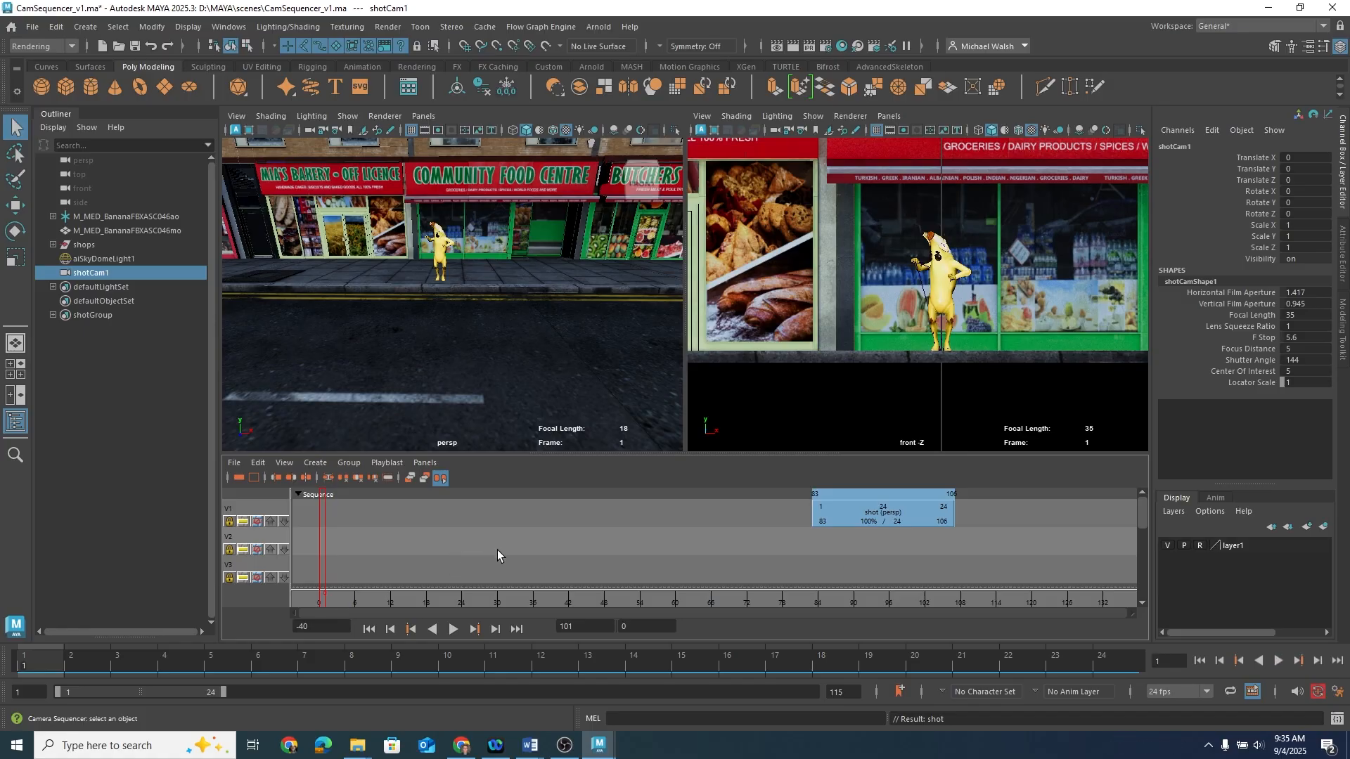
click(871, 514)
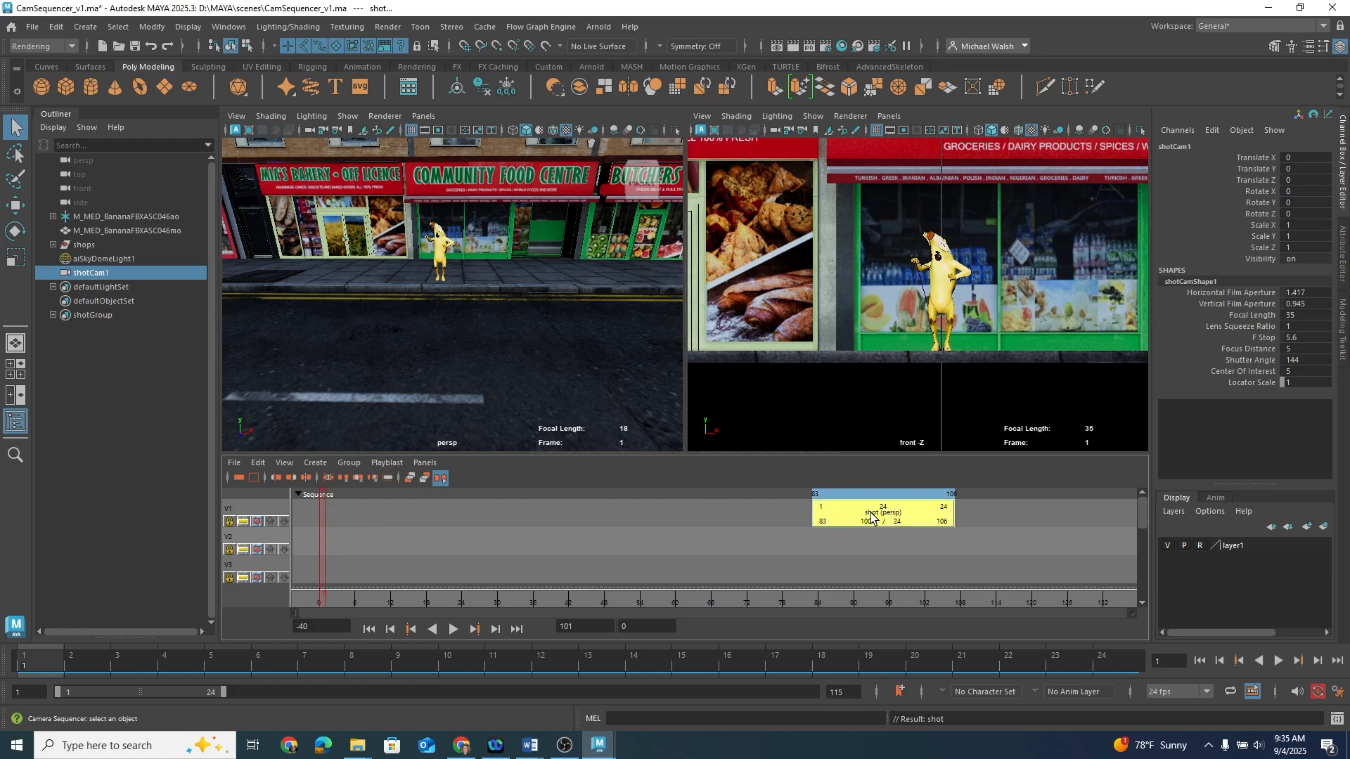
key(ctrl+a)
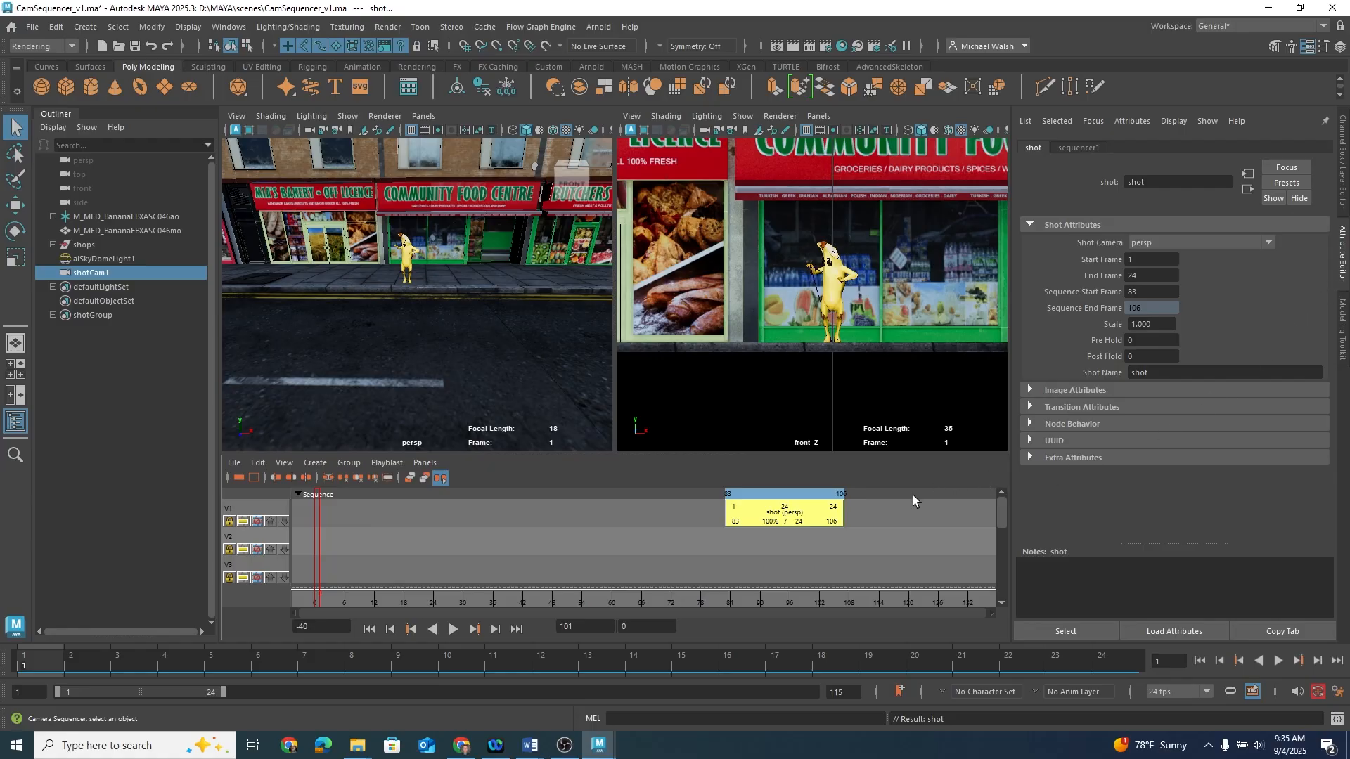
drag(798, 516, 520, 539)
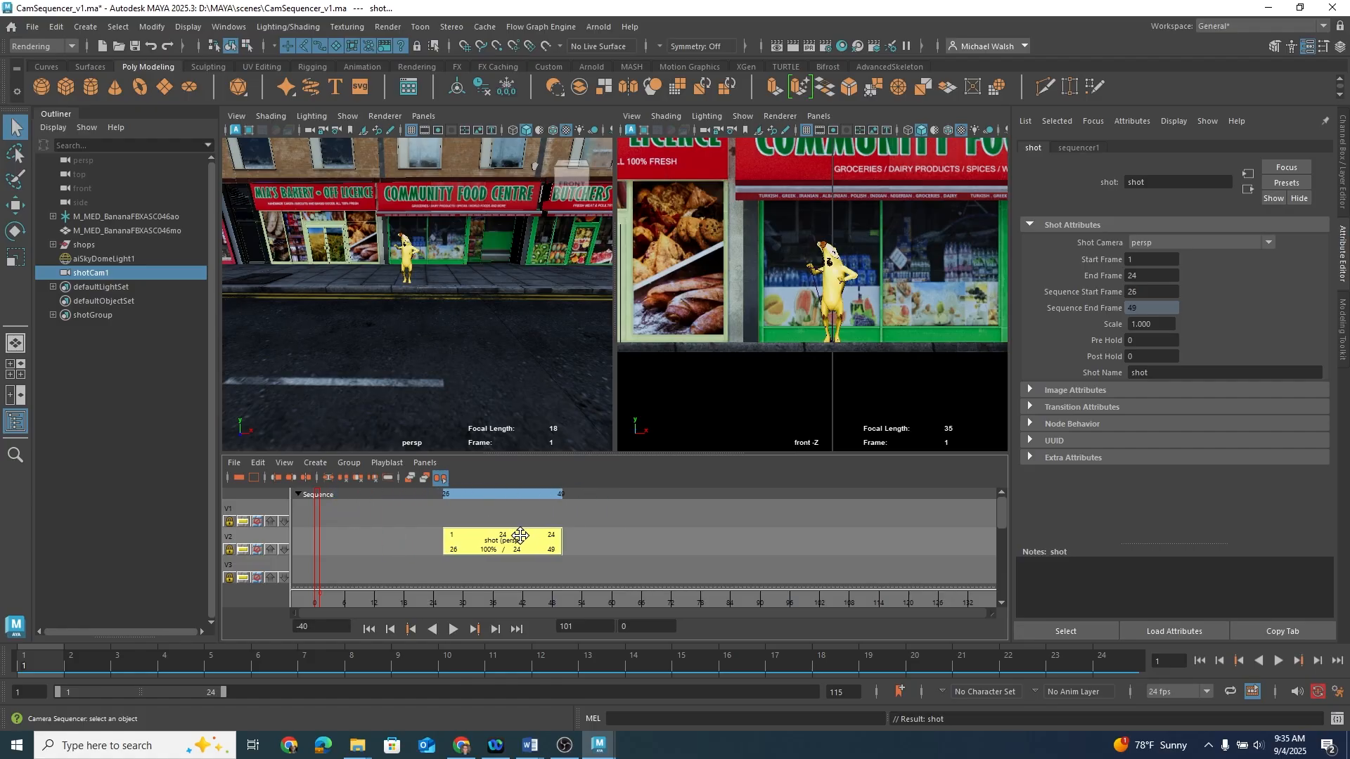
Step: Set the shot's Sequence Start Frame to 1
drag(1141, 290, 1127, 291)
text(1)
key(Return)
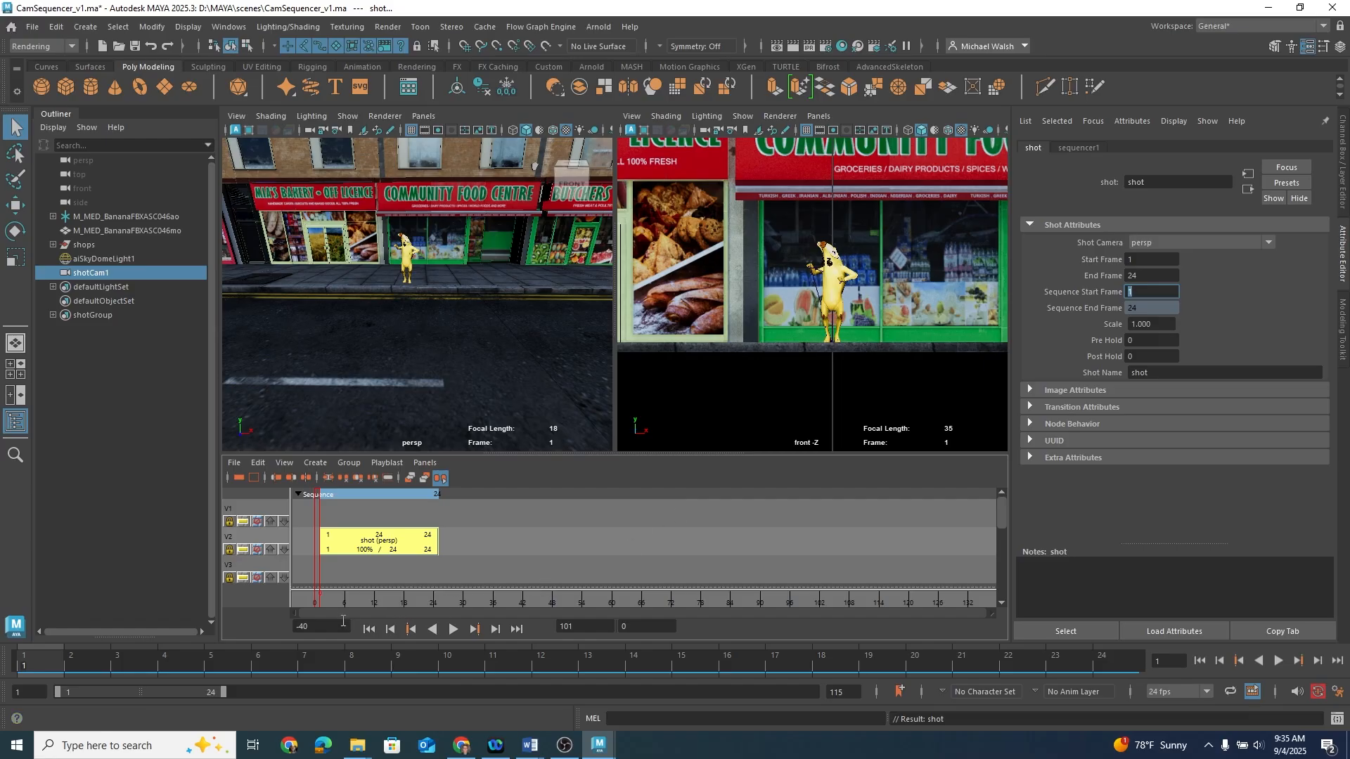
Step: Move the shot back onto the first track of the Camera Sequencer
drag(320, 602, 386, 606)
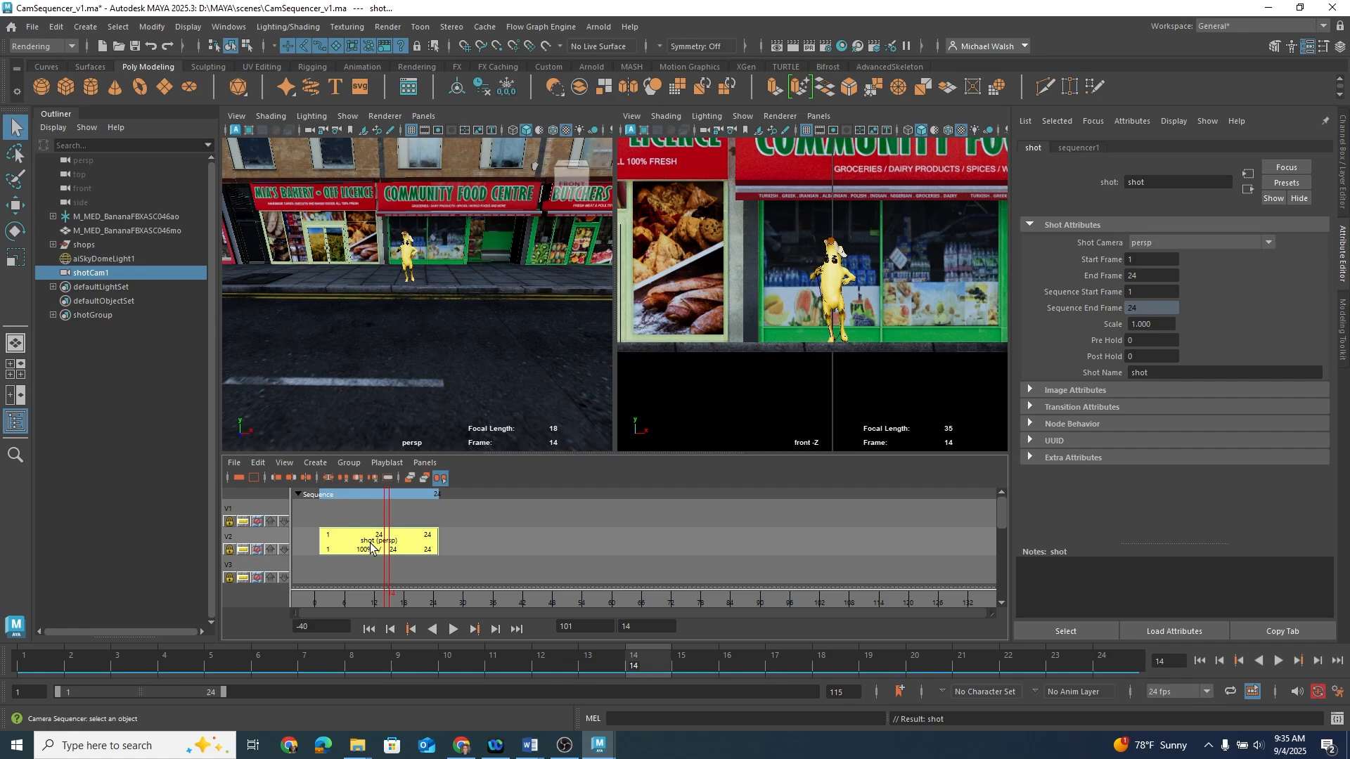
key(f)
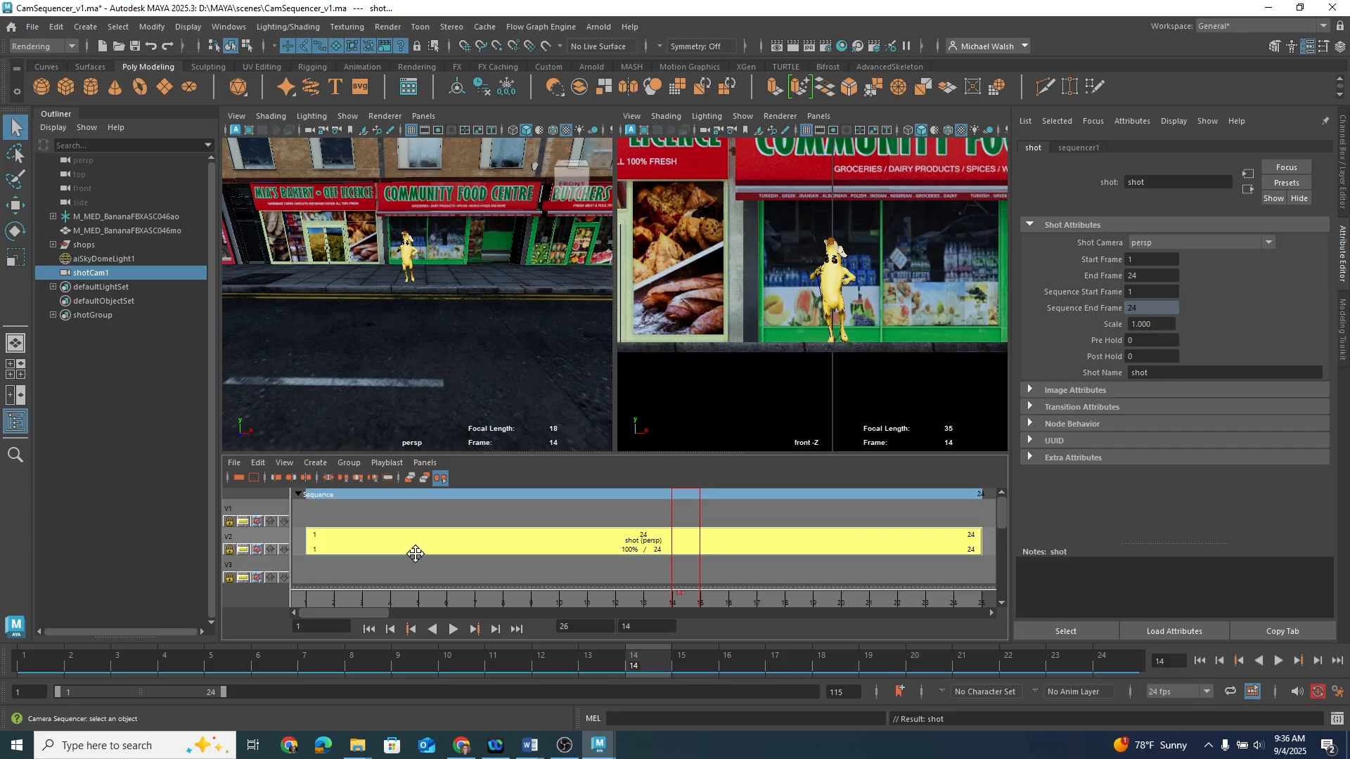
drag(409, 540, 410, 514)
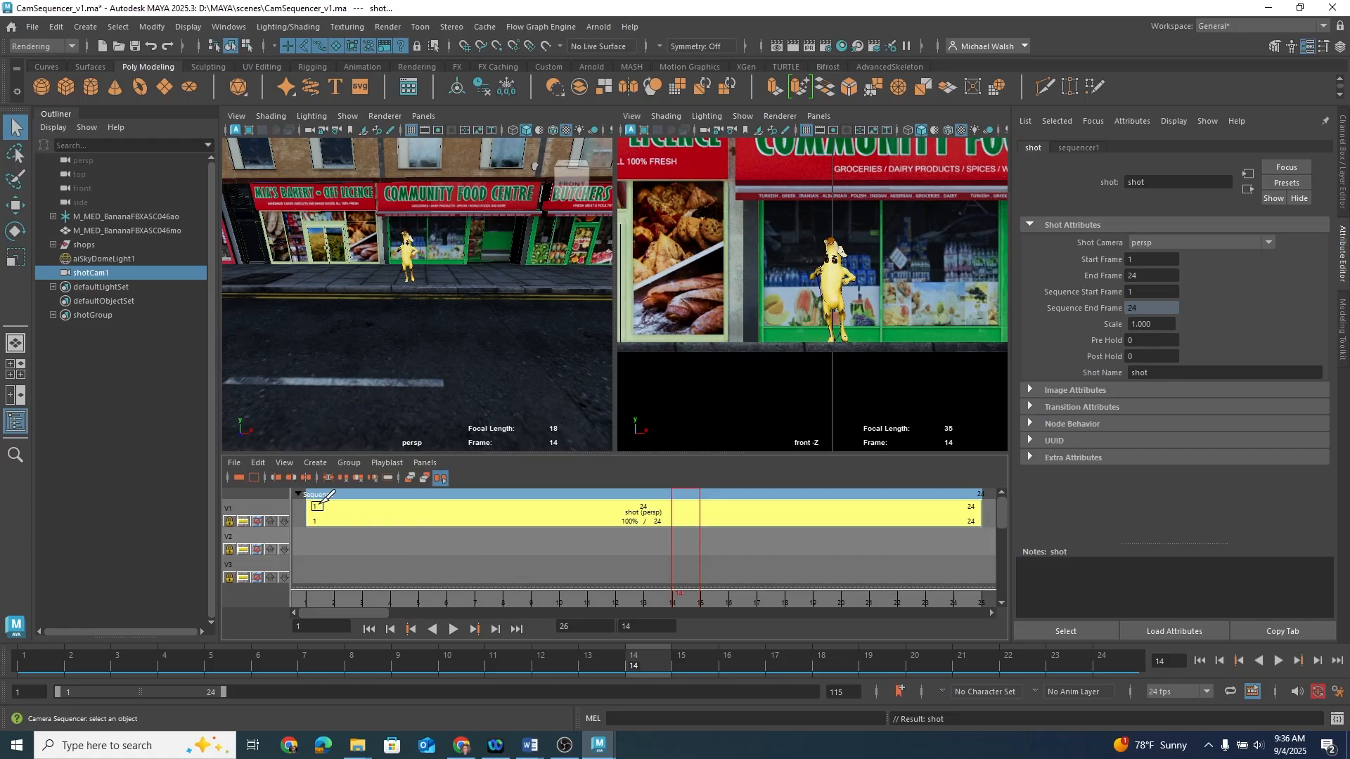
Step: Play back the animation from the start of the time slider
click(34, 664)
key(alt+v)
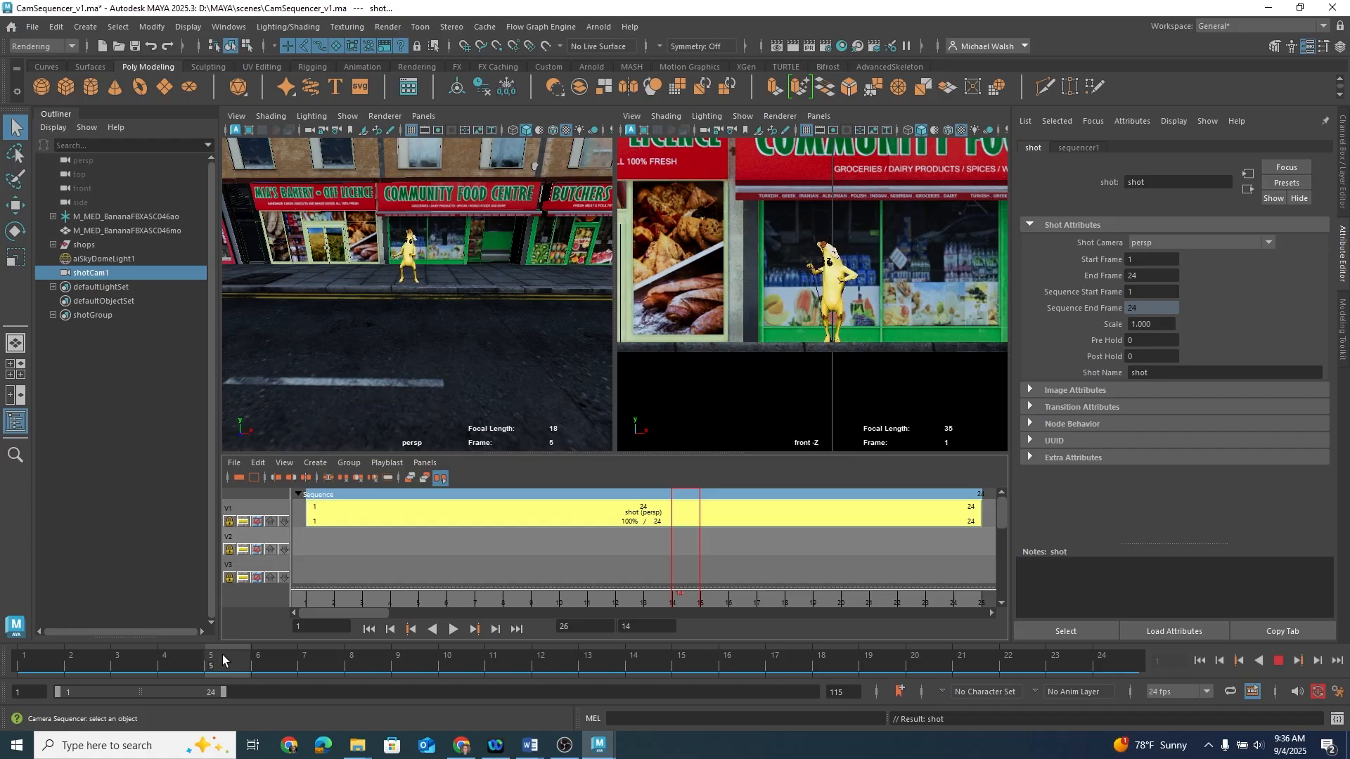
key(Escape)
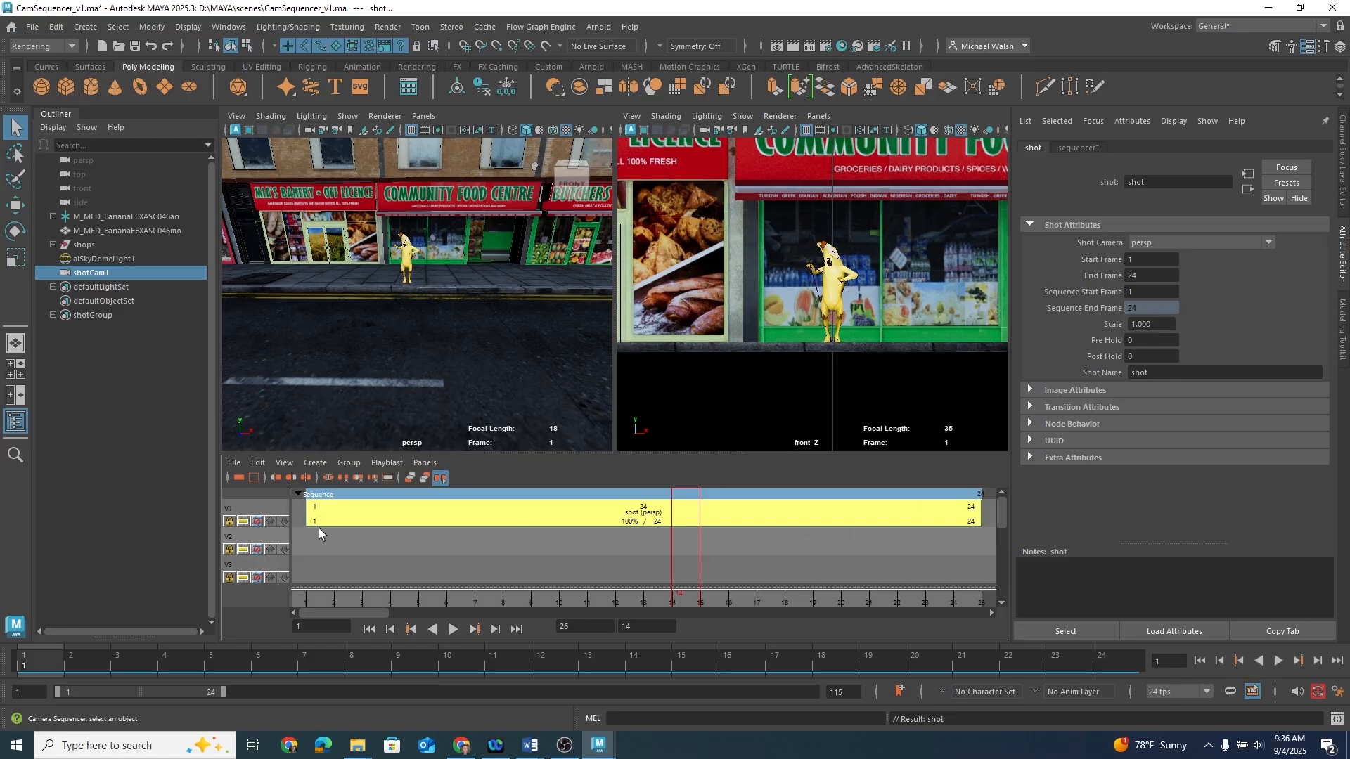
Step: Set the shot's Sequence Start Frame to 5, then drag the shot back to begin at frame 1
click(1128, 291)
text(5)
key(Return)
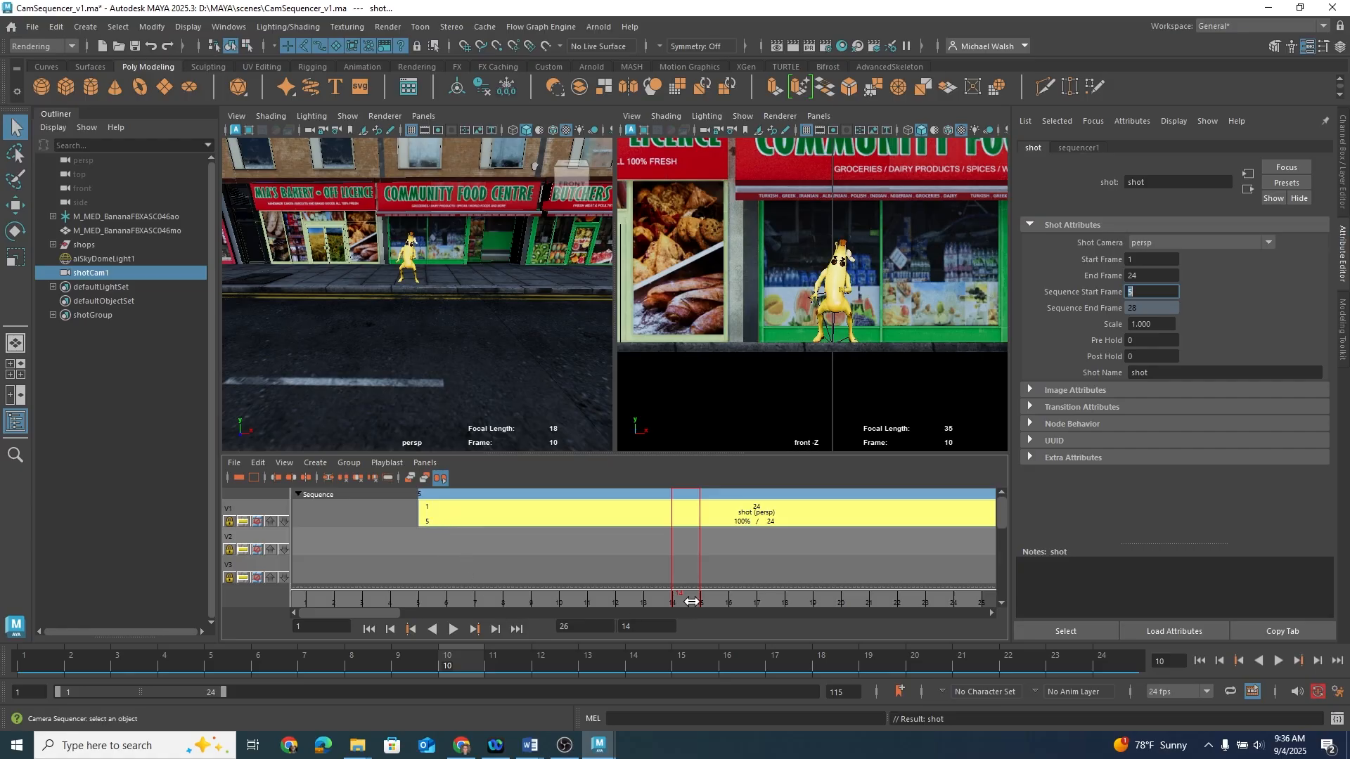
drag(671, 549, 447, 553)
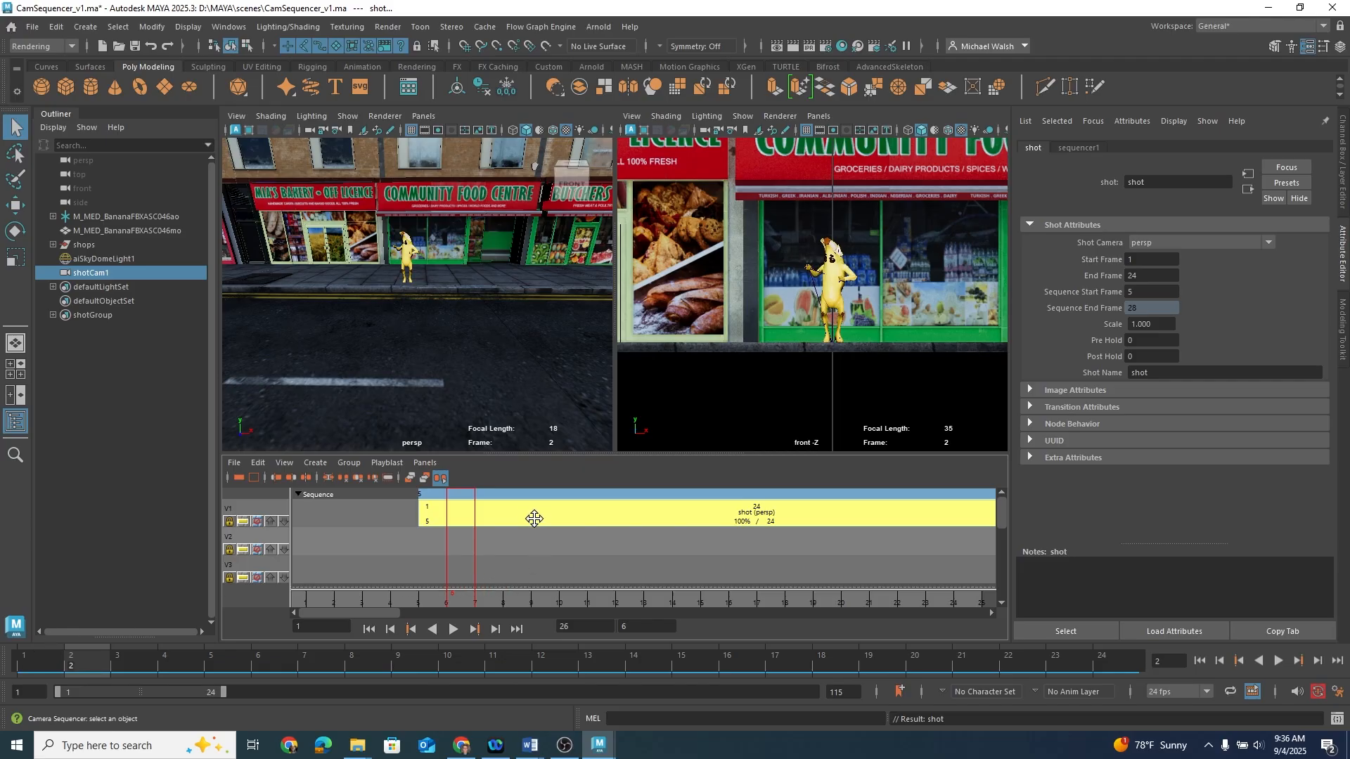
drag(570, 513, 457, 520)
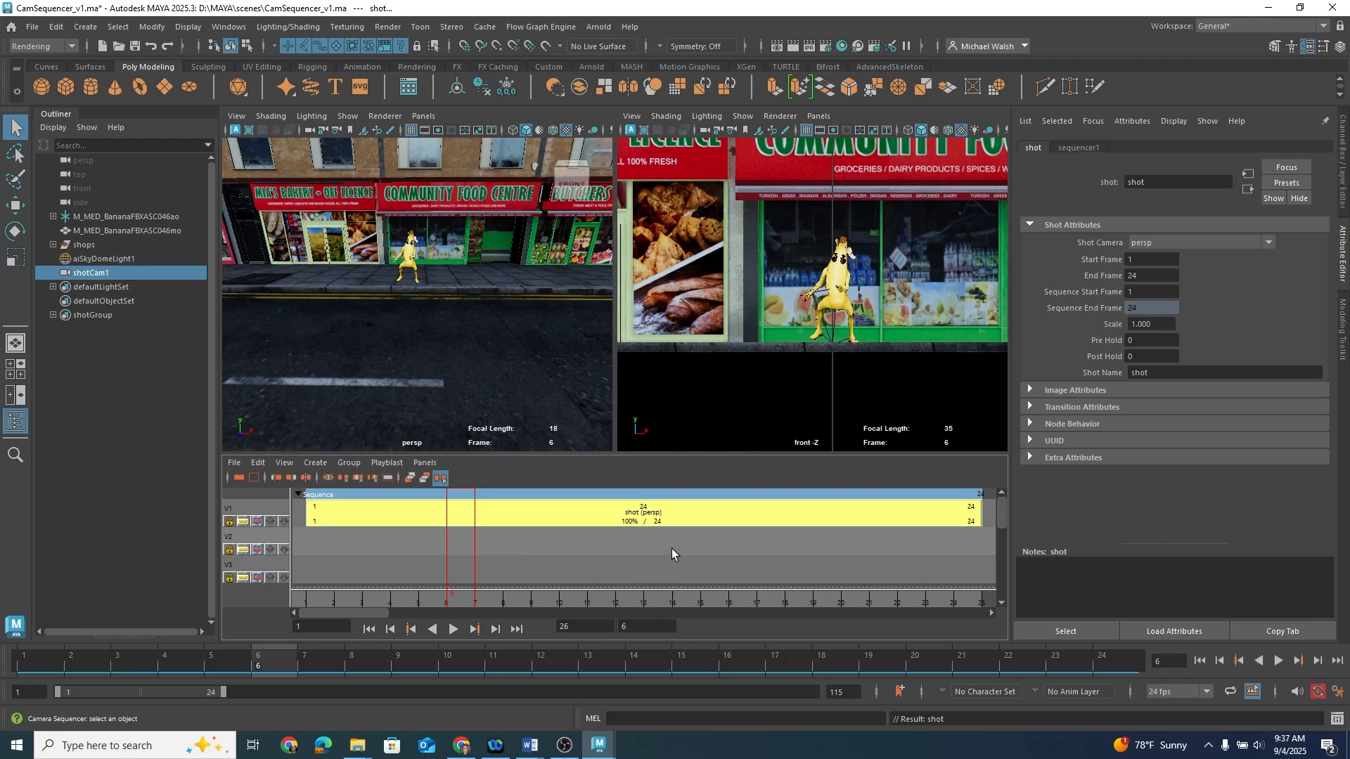
Step: Set the playback range to frames 14–37 and create a second shot after the first one
alt+right_drag(672, 549, 587, 540)
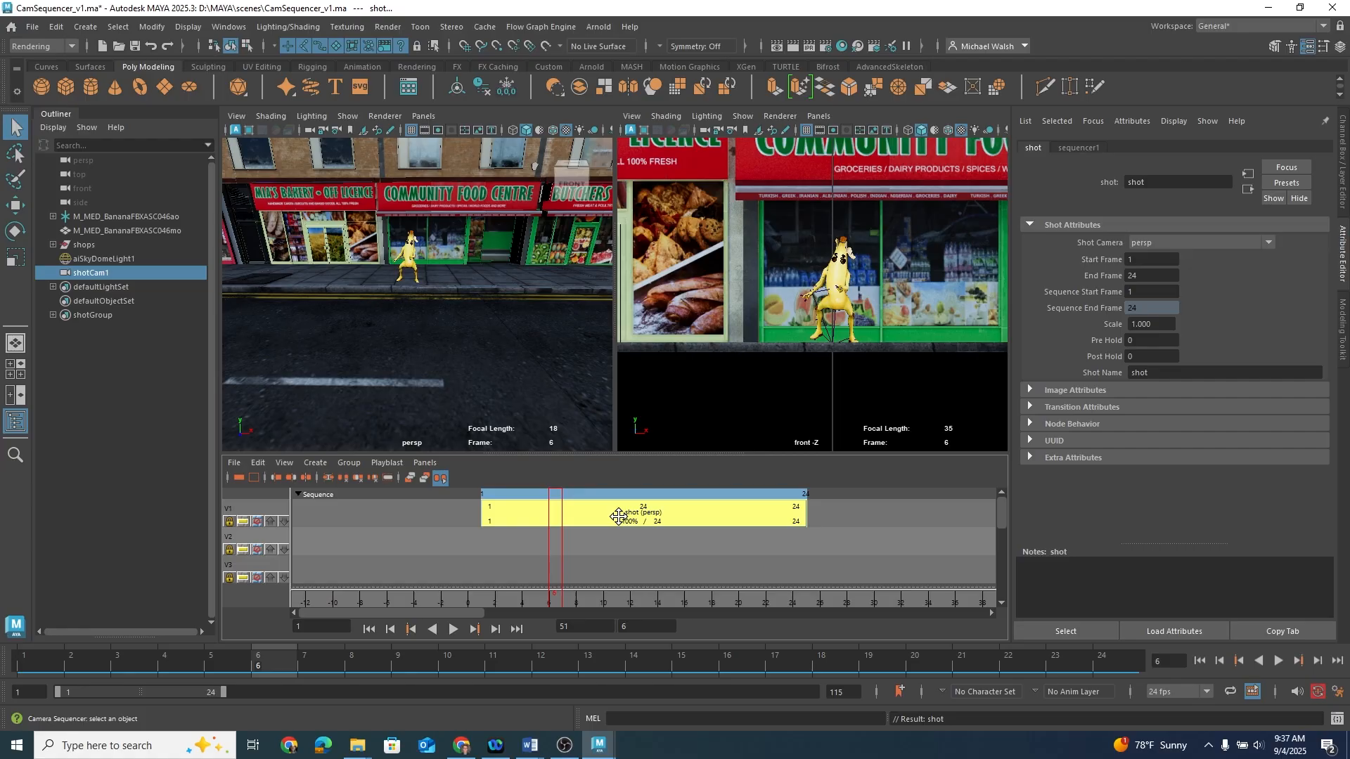
drag(552, 603, 810, 616)
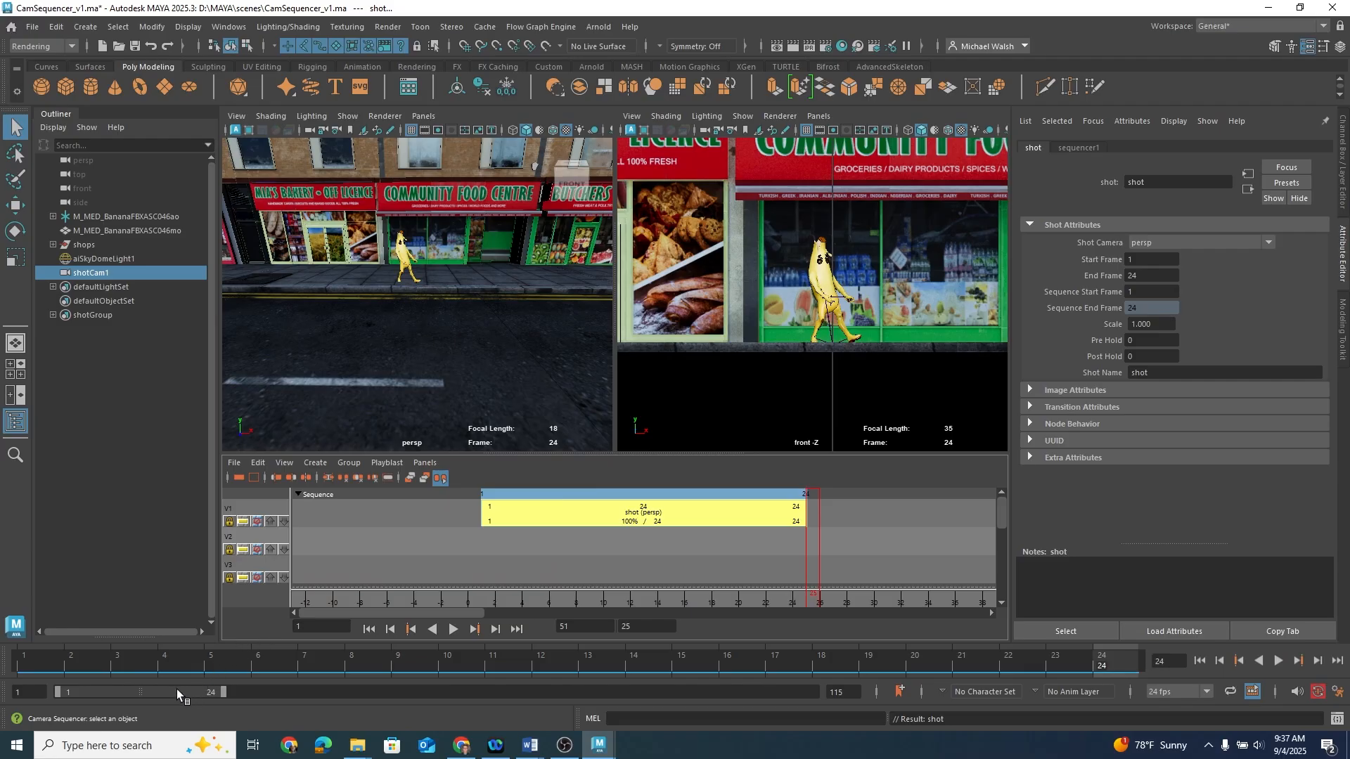
drag(155, 692, 241, 703)
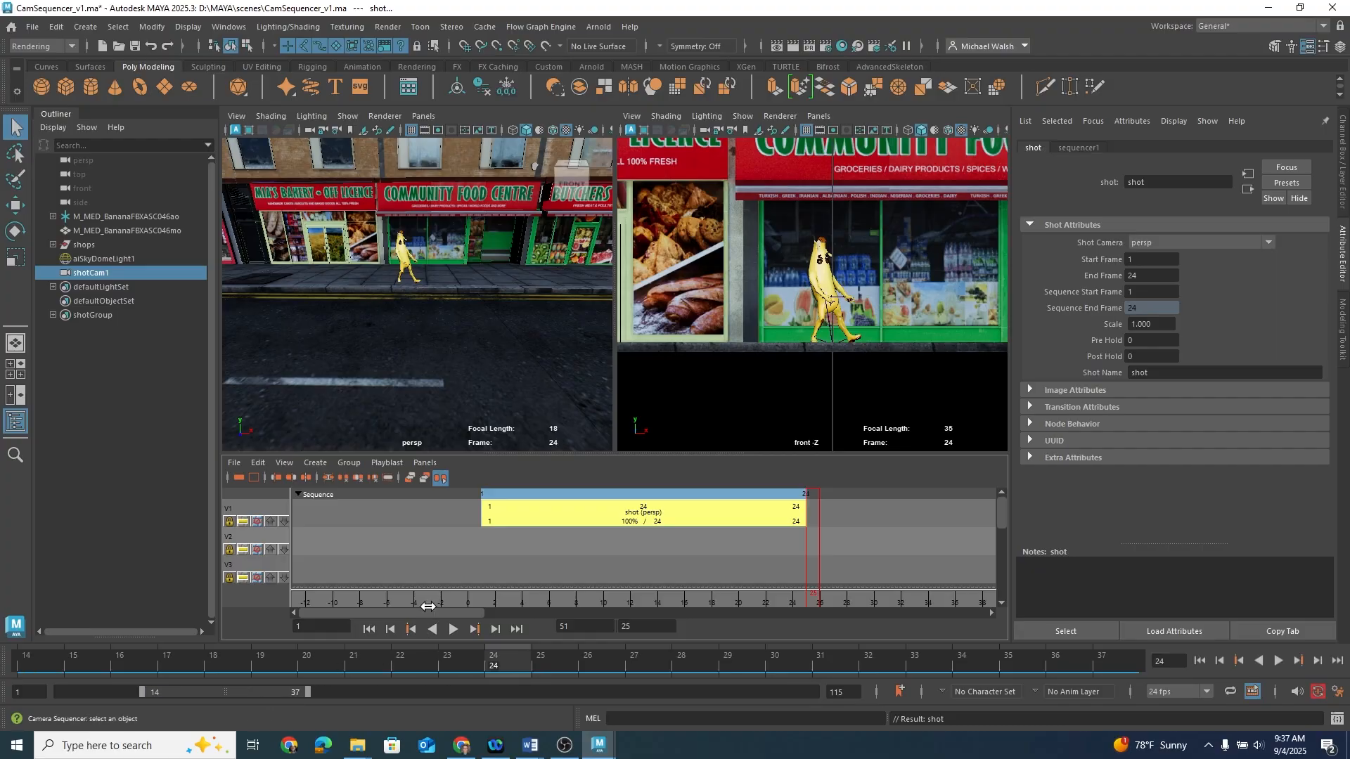
click(239, 478)
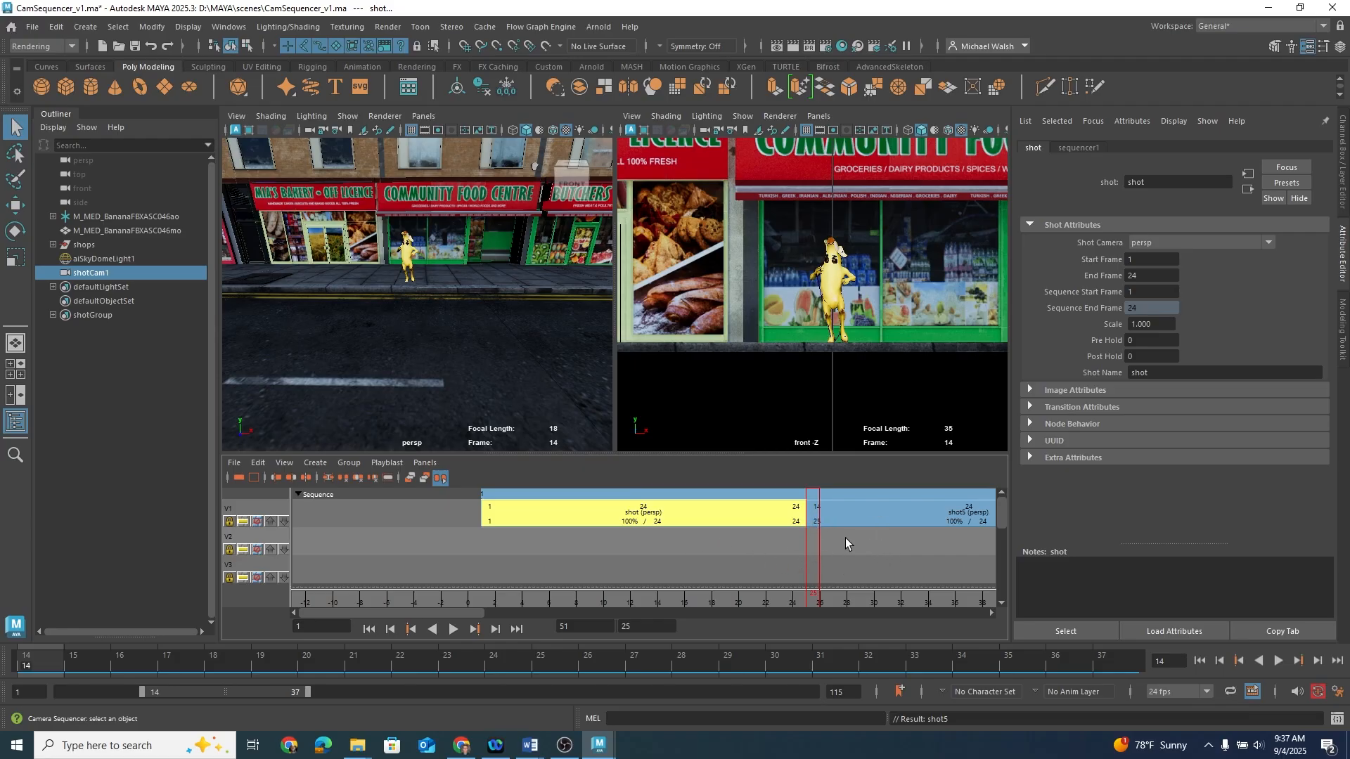
Step: Frame both shots in the sequencer and play back the sequence
drag(869, 534, 774, 510)
key(f)
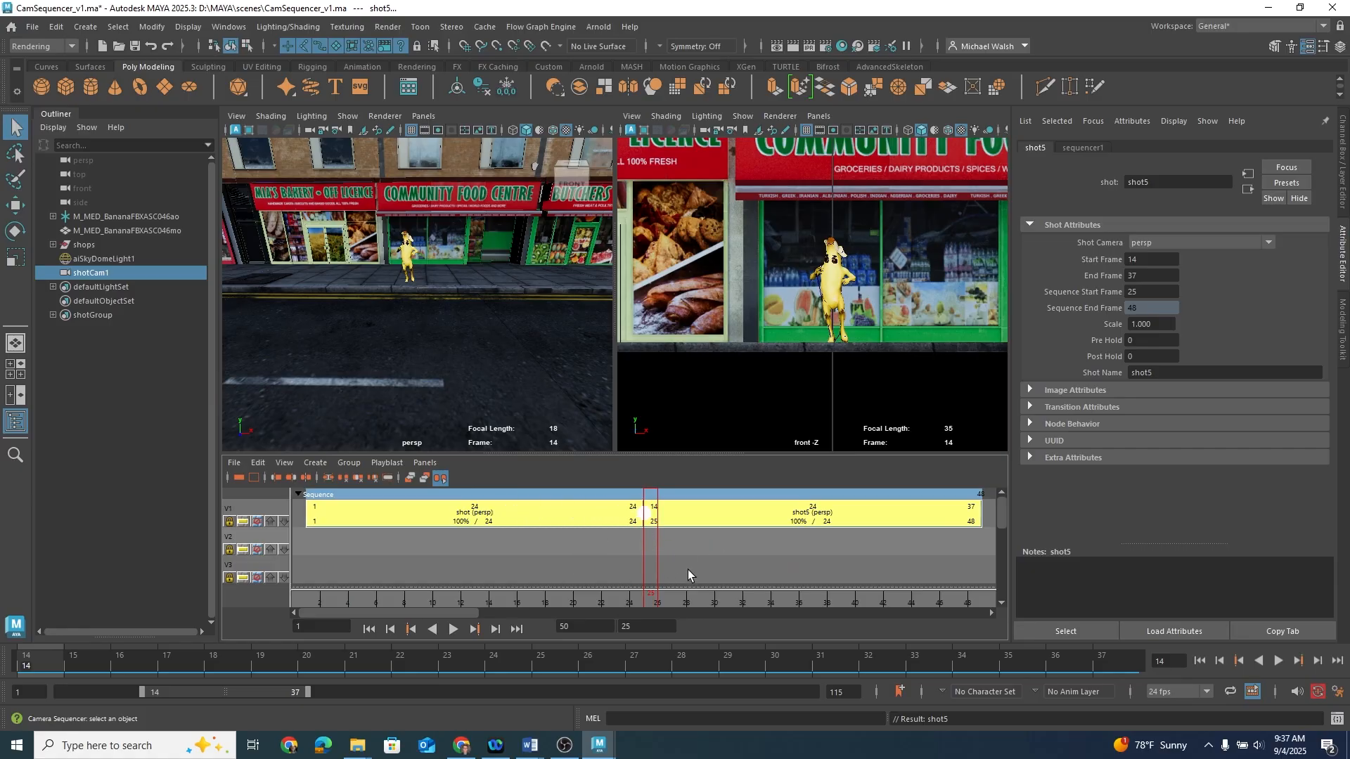
drag(651, 594, 604, 595)
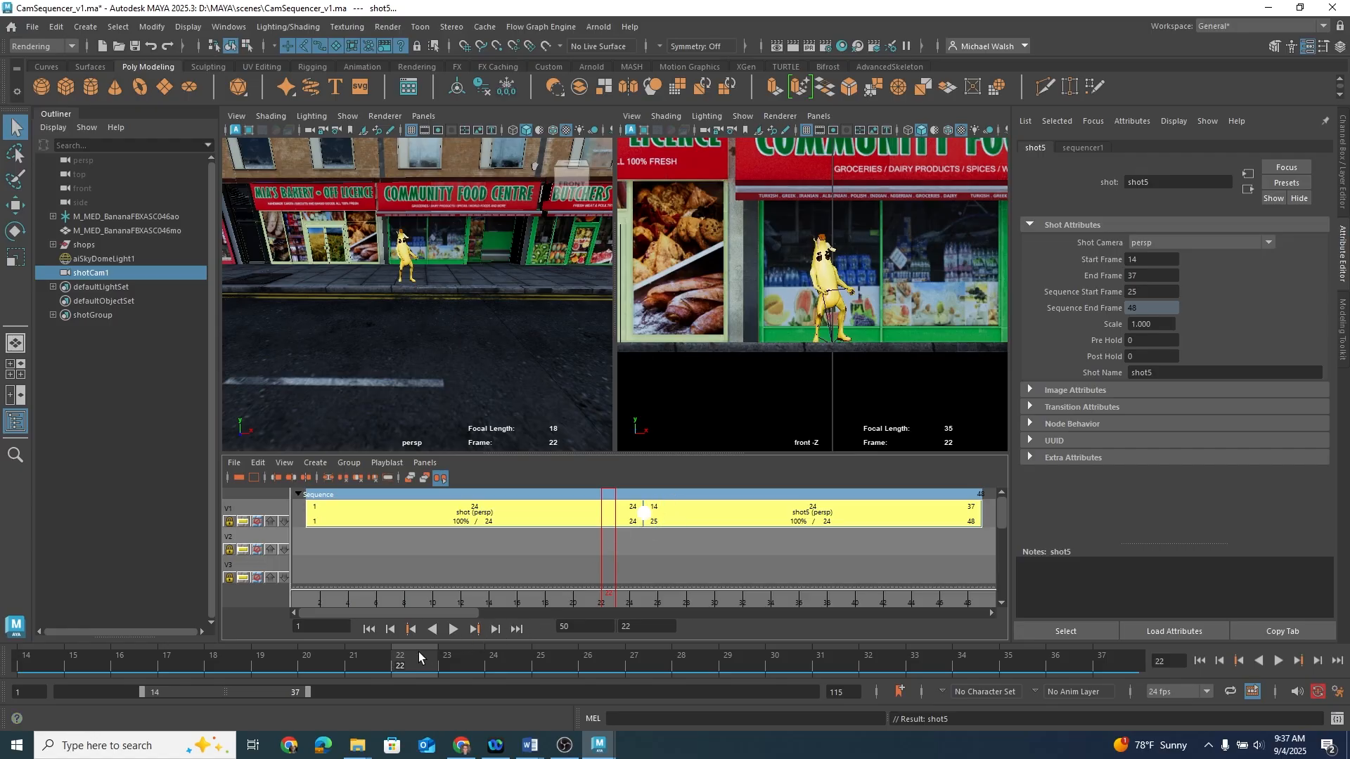
key(alt+v)
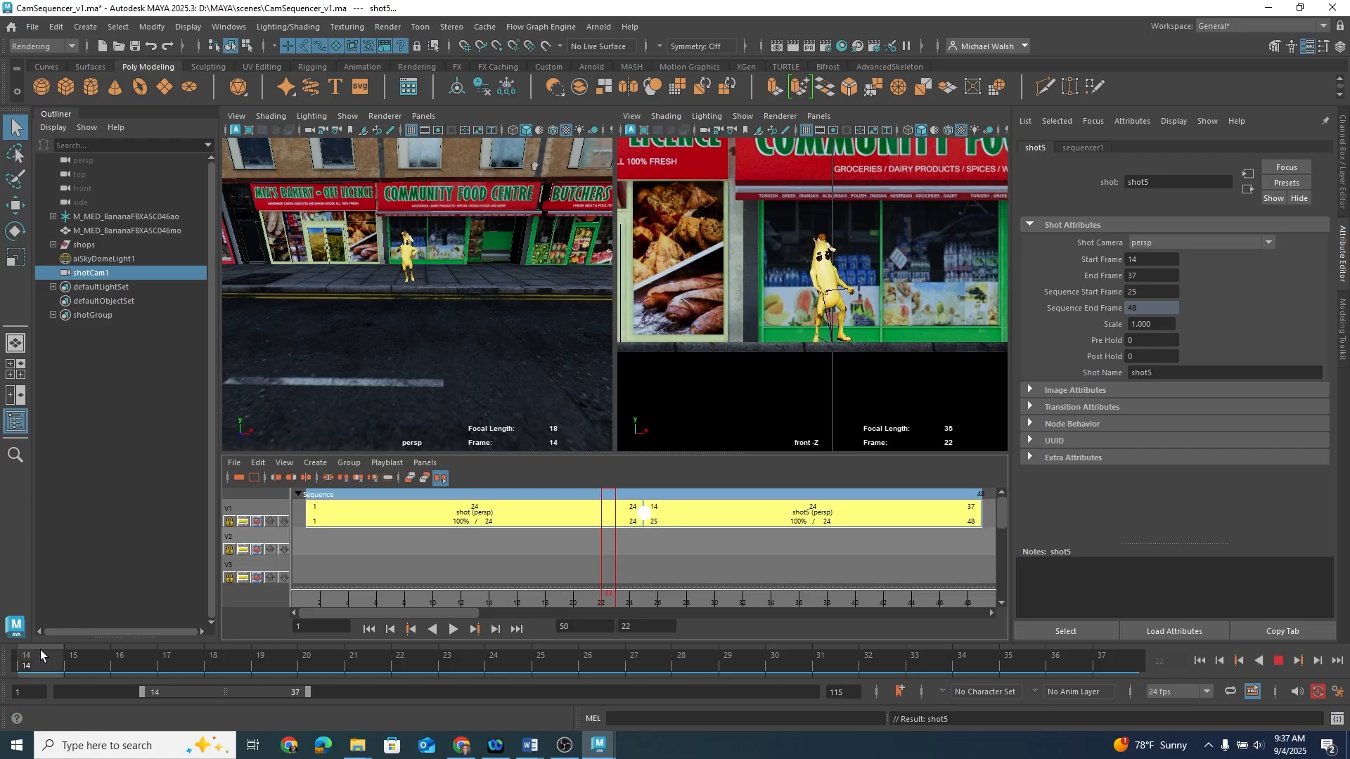
click(40, 650)
Step: Set the second shot's Start Frame to 25 and End Frame to 48
drag(141, 693, 58, 694)
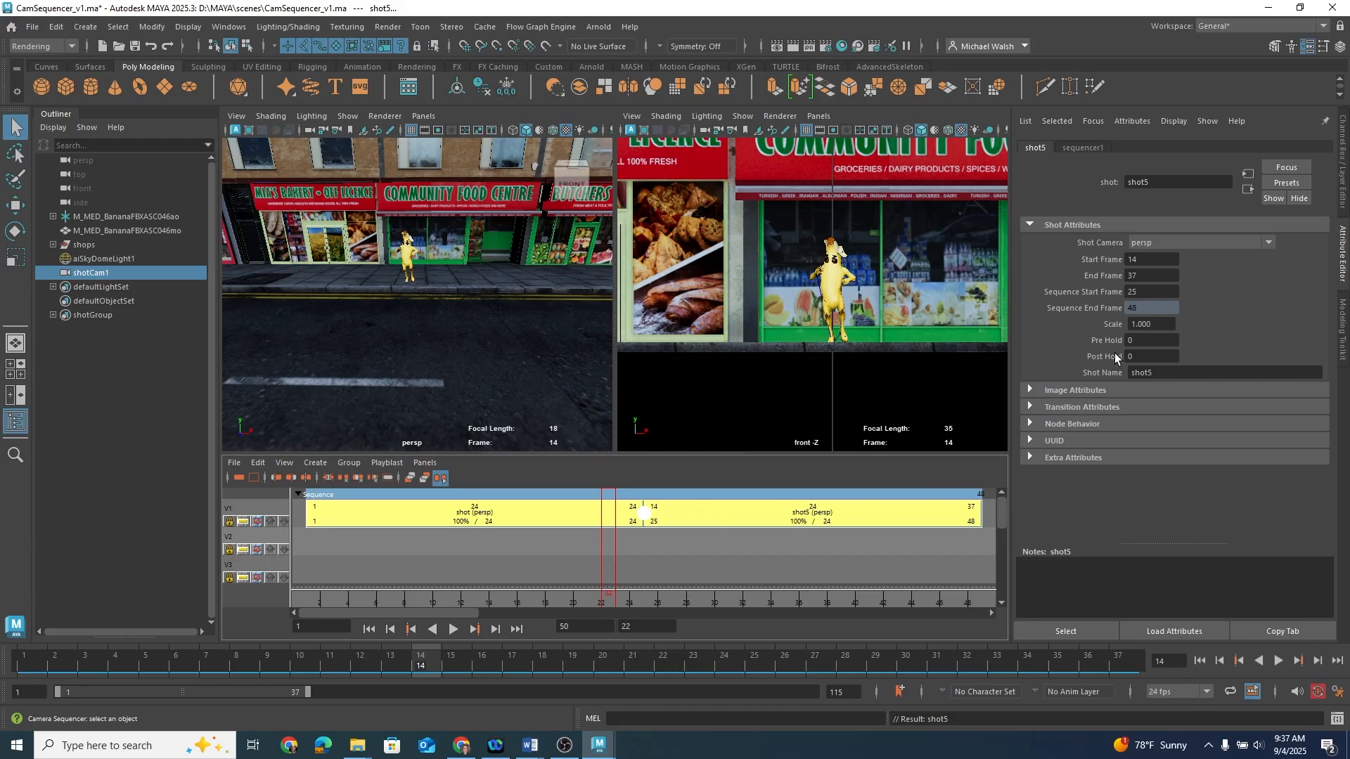
click(710, 519)
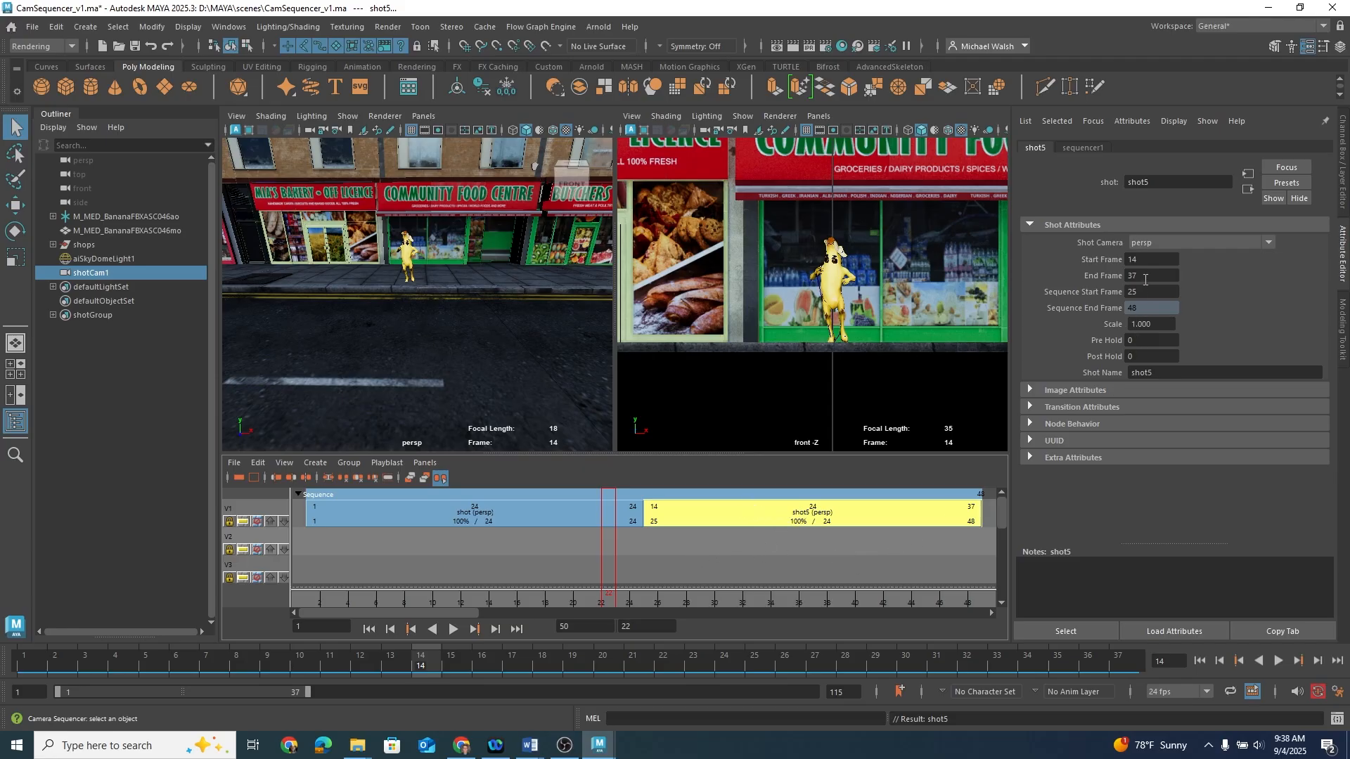
drag(1148, 261, 1089, 261)
text(25)
key(Return)
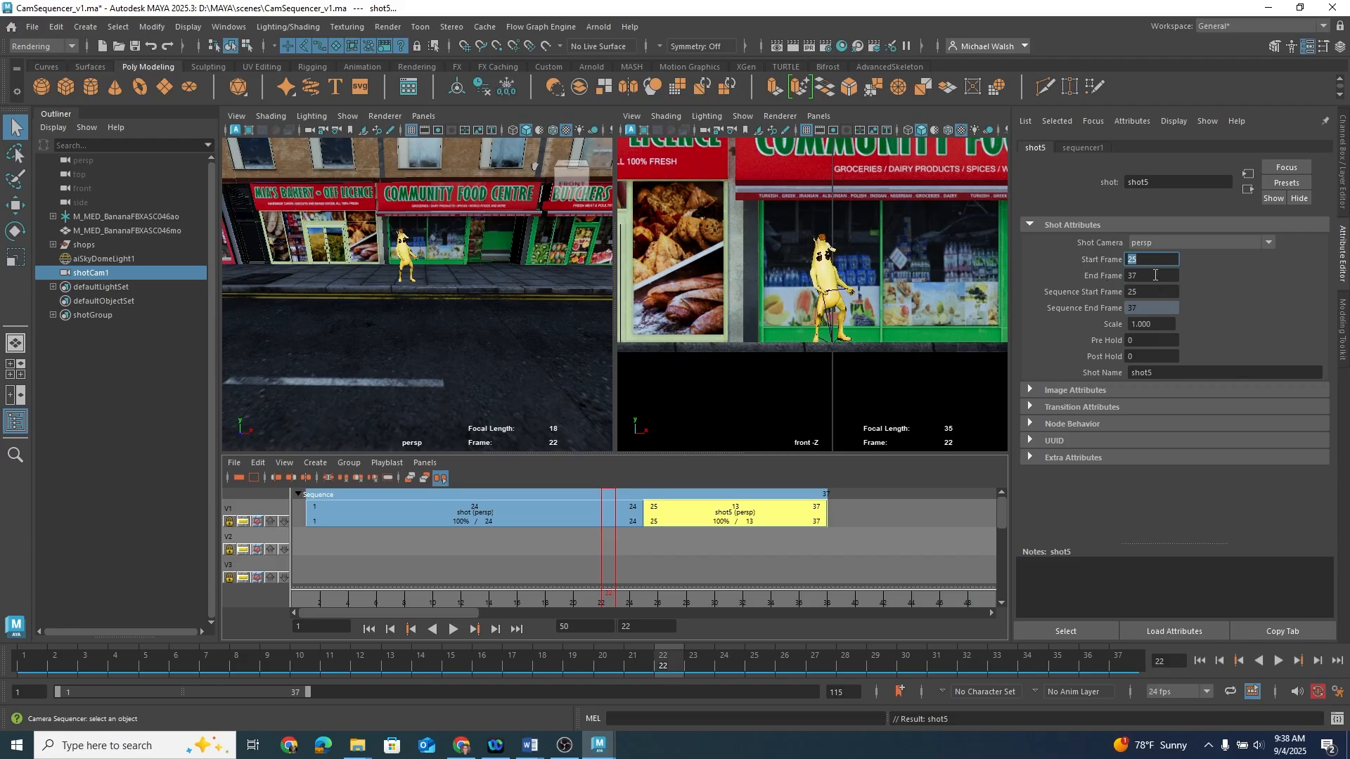
drag(1154, 275, 1109, 277)
text(48)
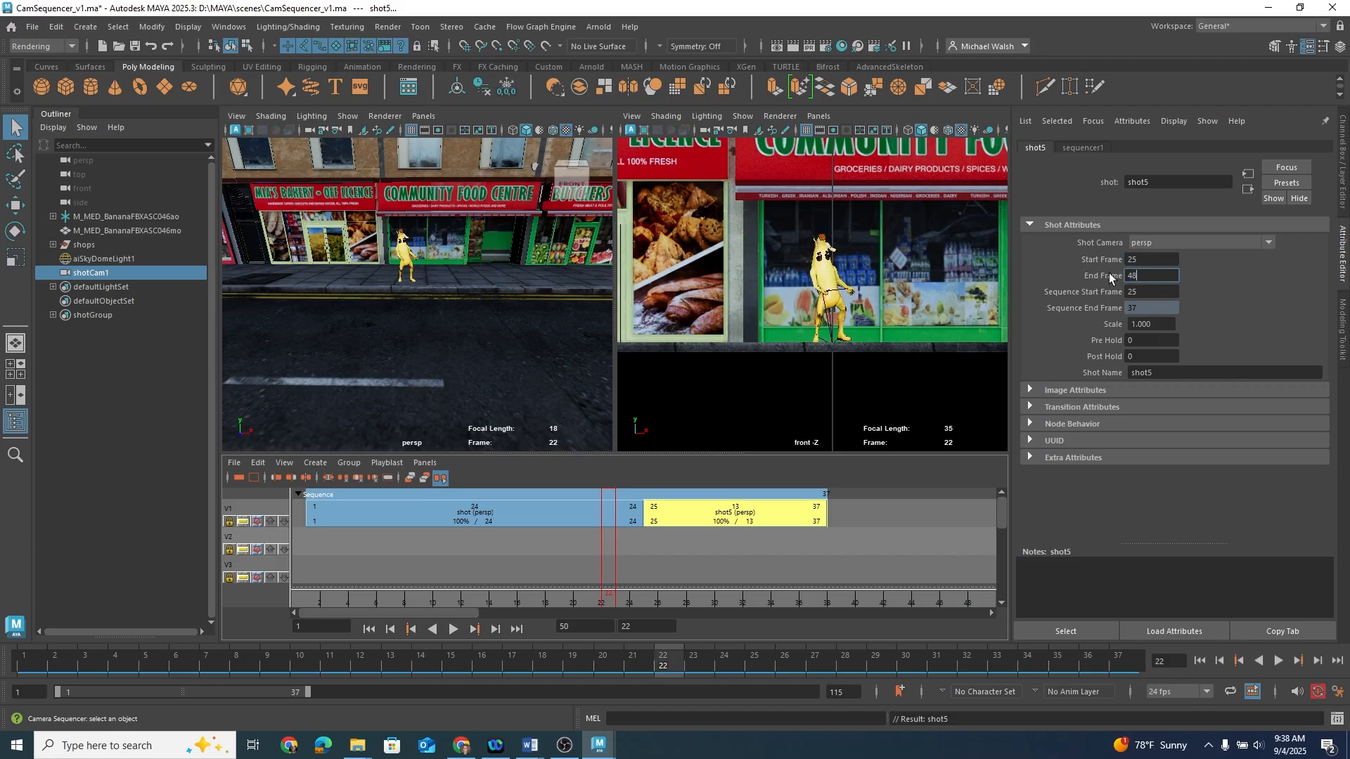
key(Return)
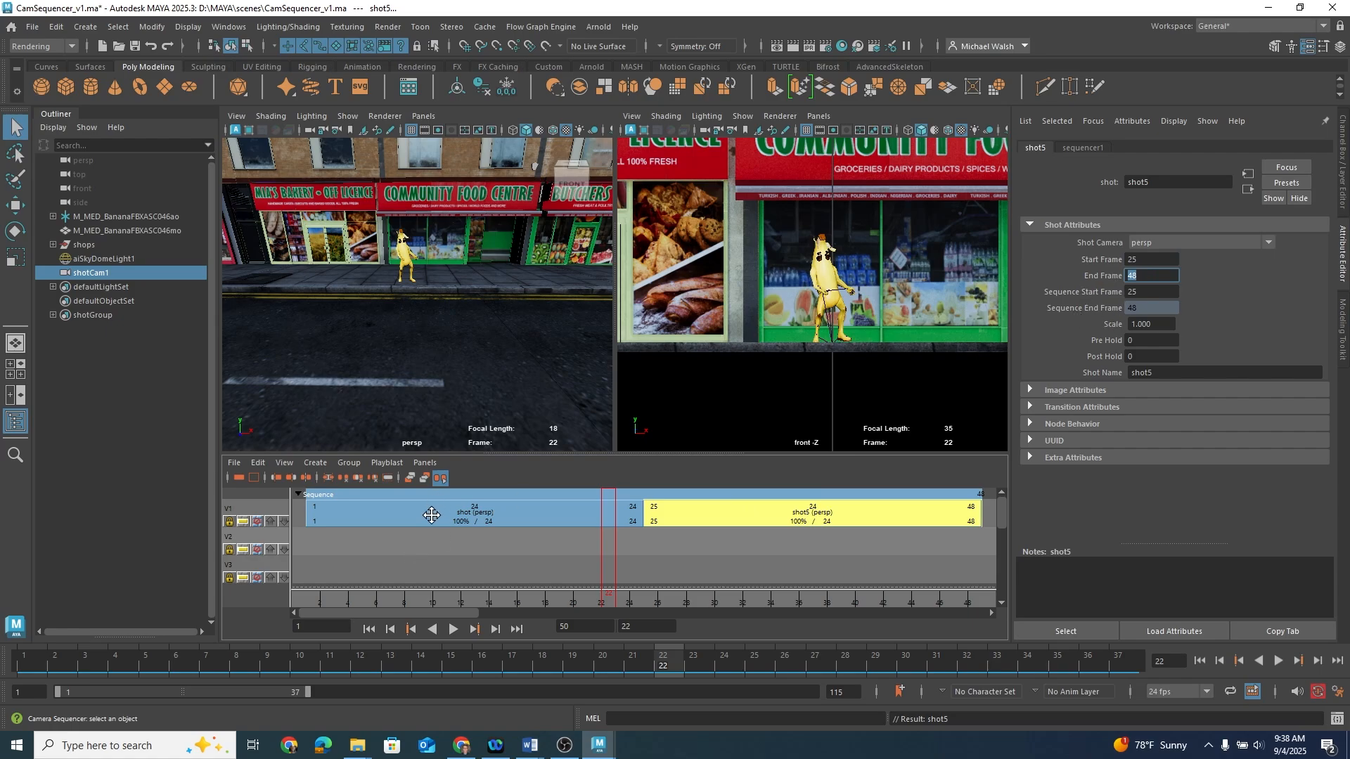
Step: Assign shotCam1 as the first shot's Shot Camera
click(433, 515)
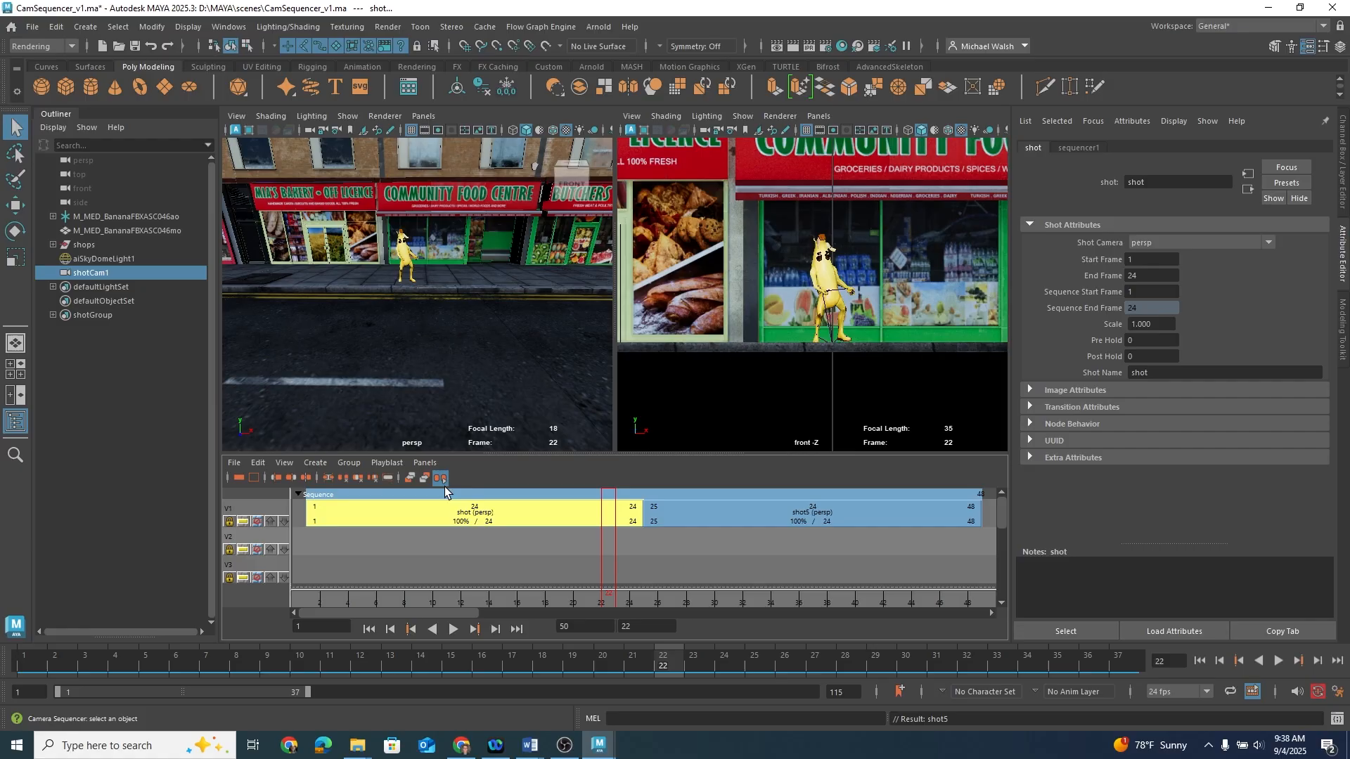
click(1170, 242)
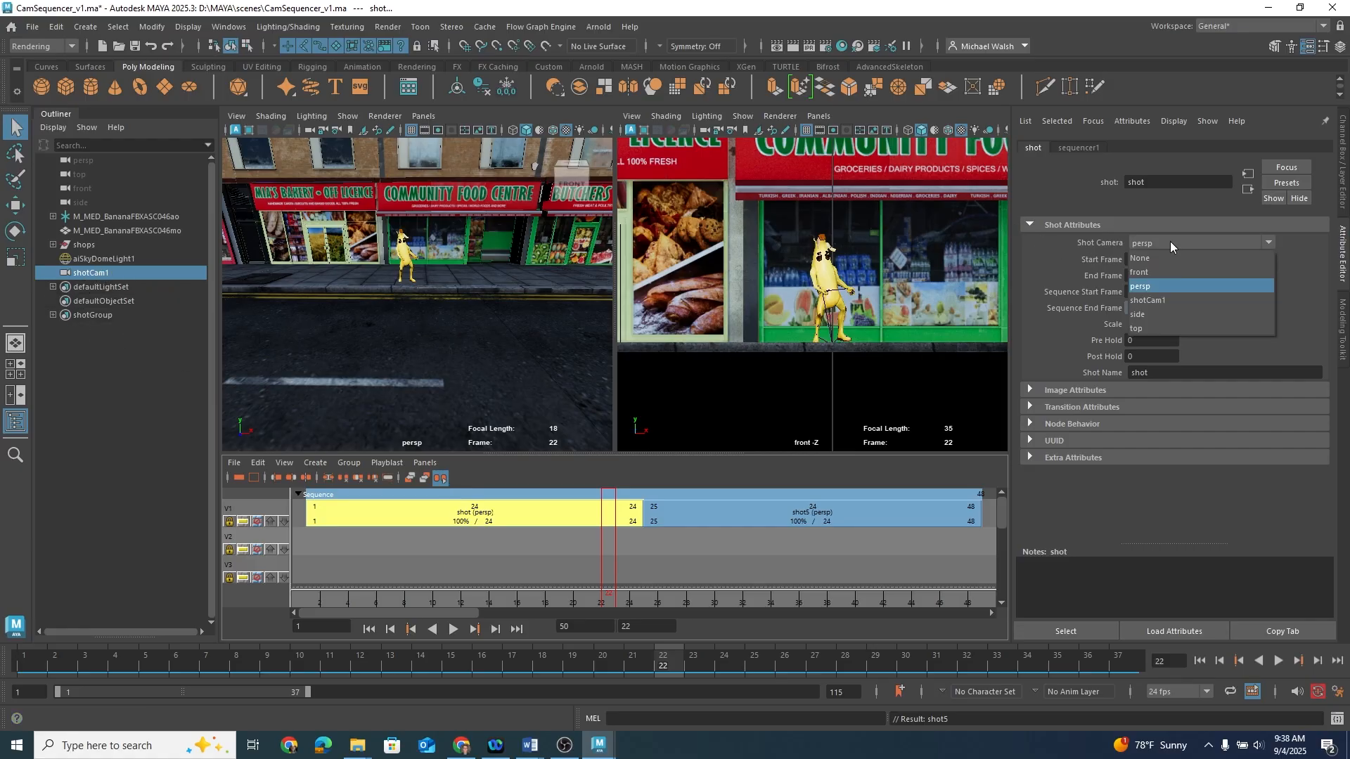
click(1163, 301)
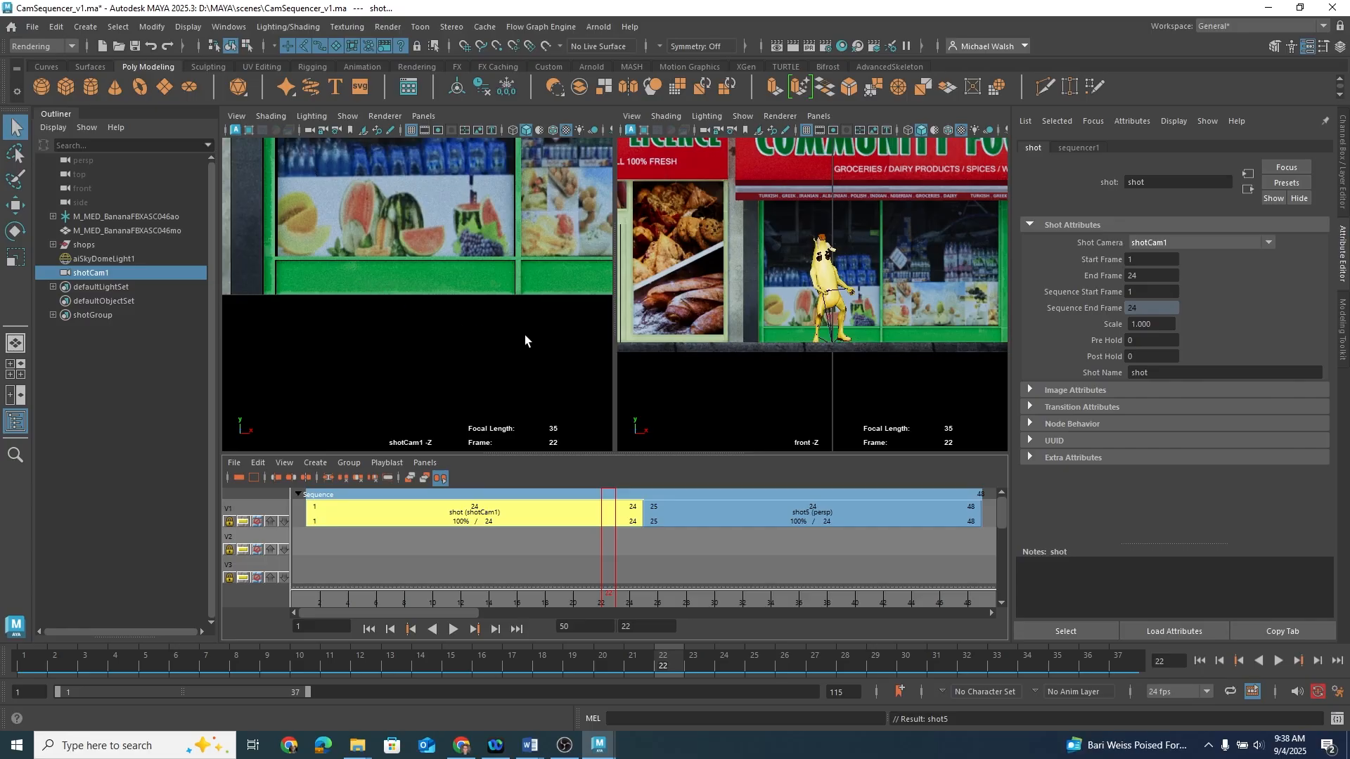
Step: Look through shotCam1 in the second viewport and reposition it to frame the banana character
scroll(452, 317, down, 2)
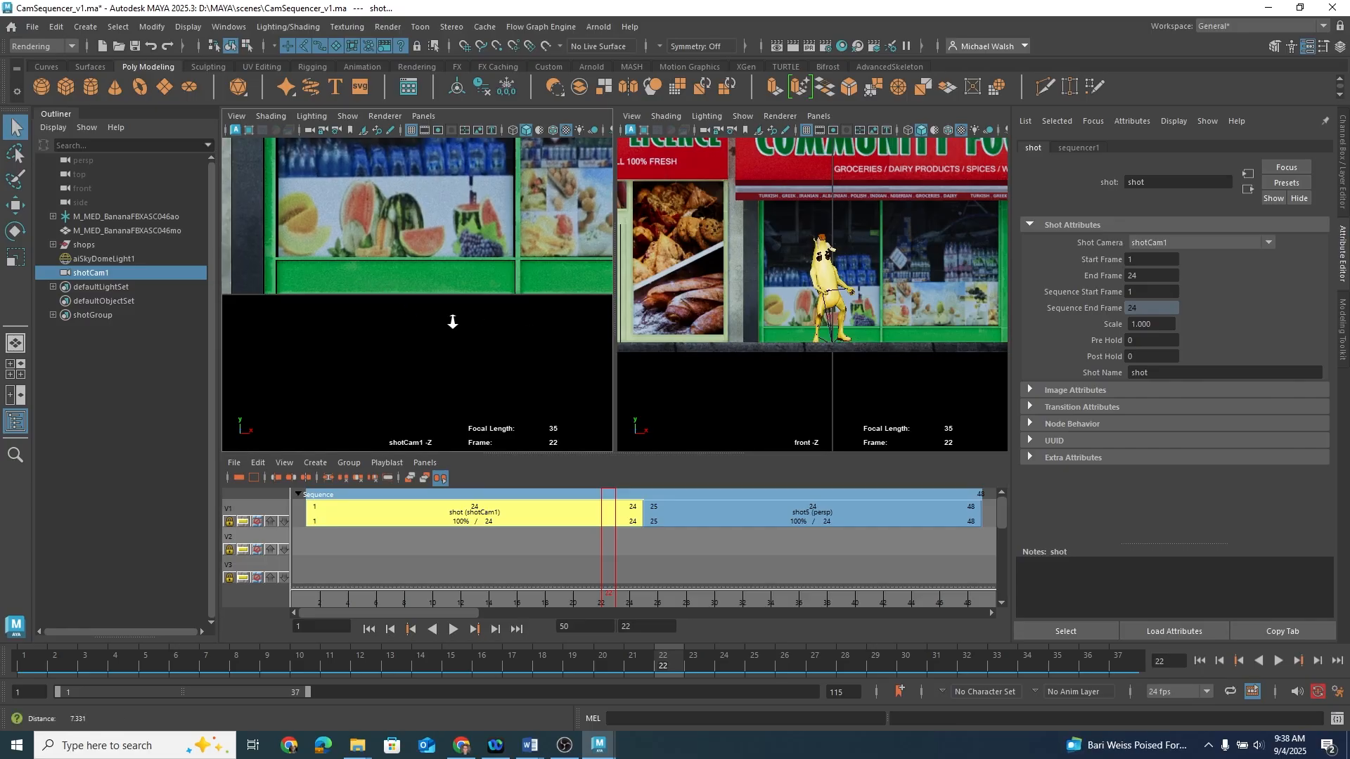
click(836, 280)
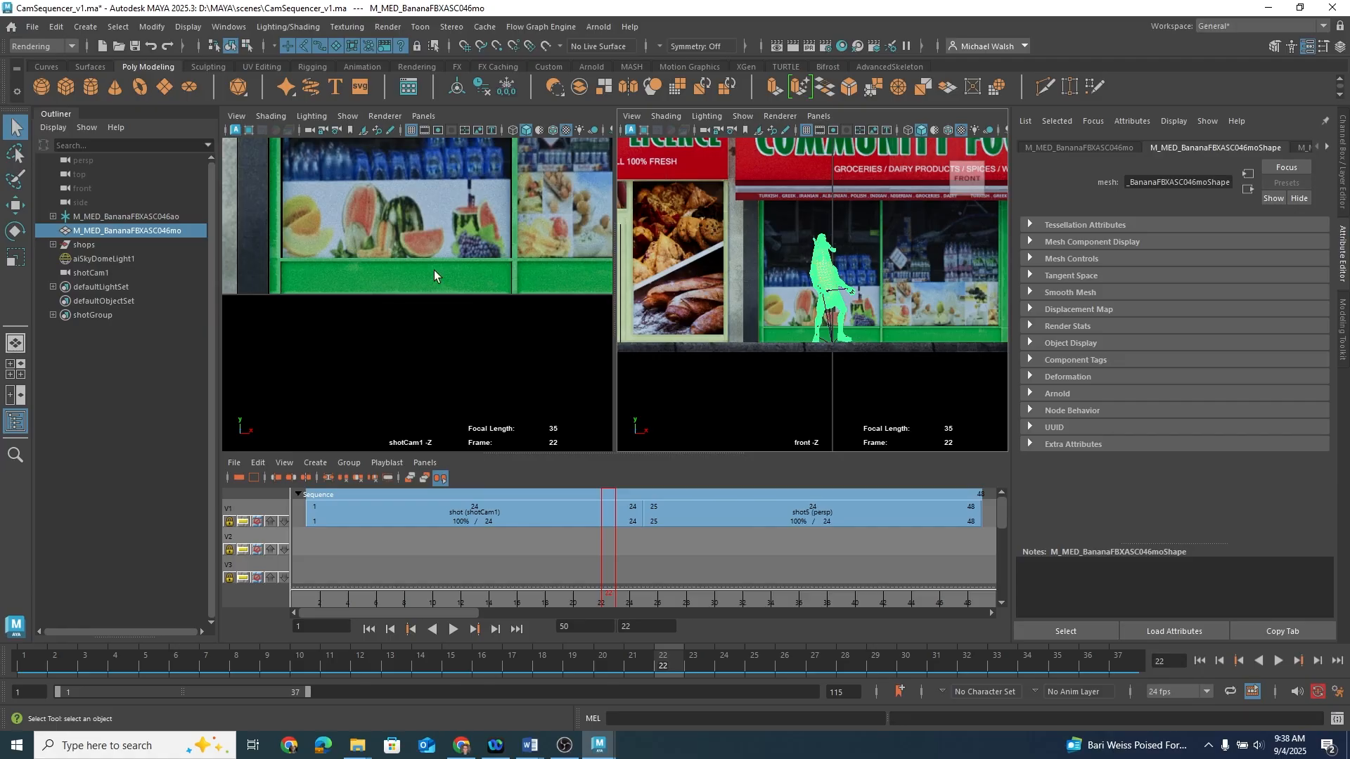
click(821, 117)
mouse_move(837, 131)
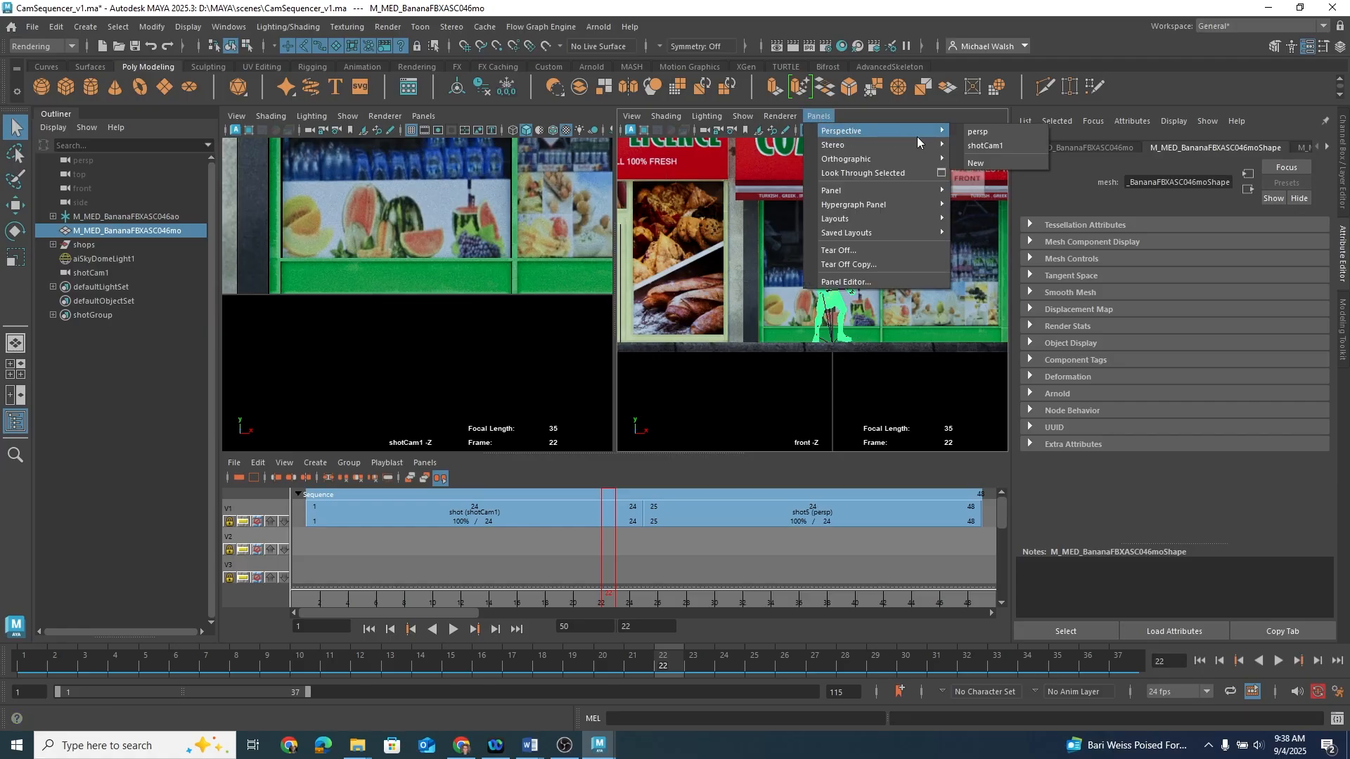
click(991, 148)
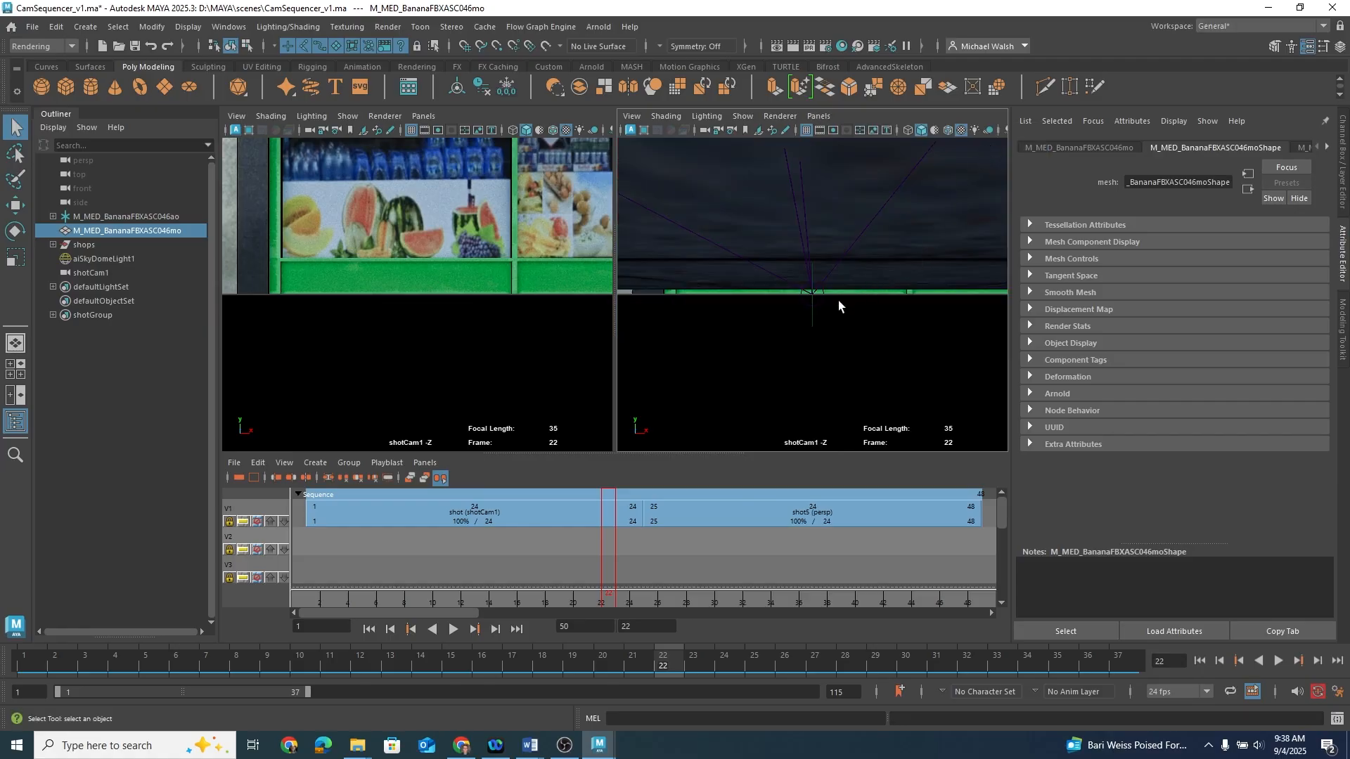
alt+right_drag(903, 315, 711, 293)
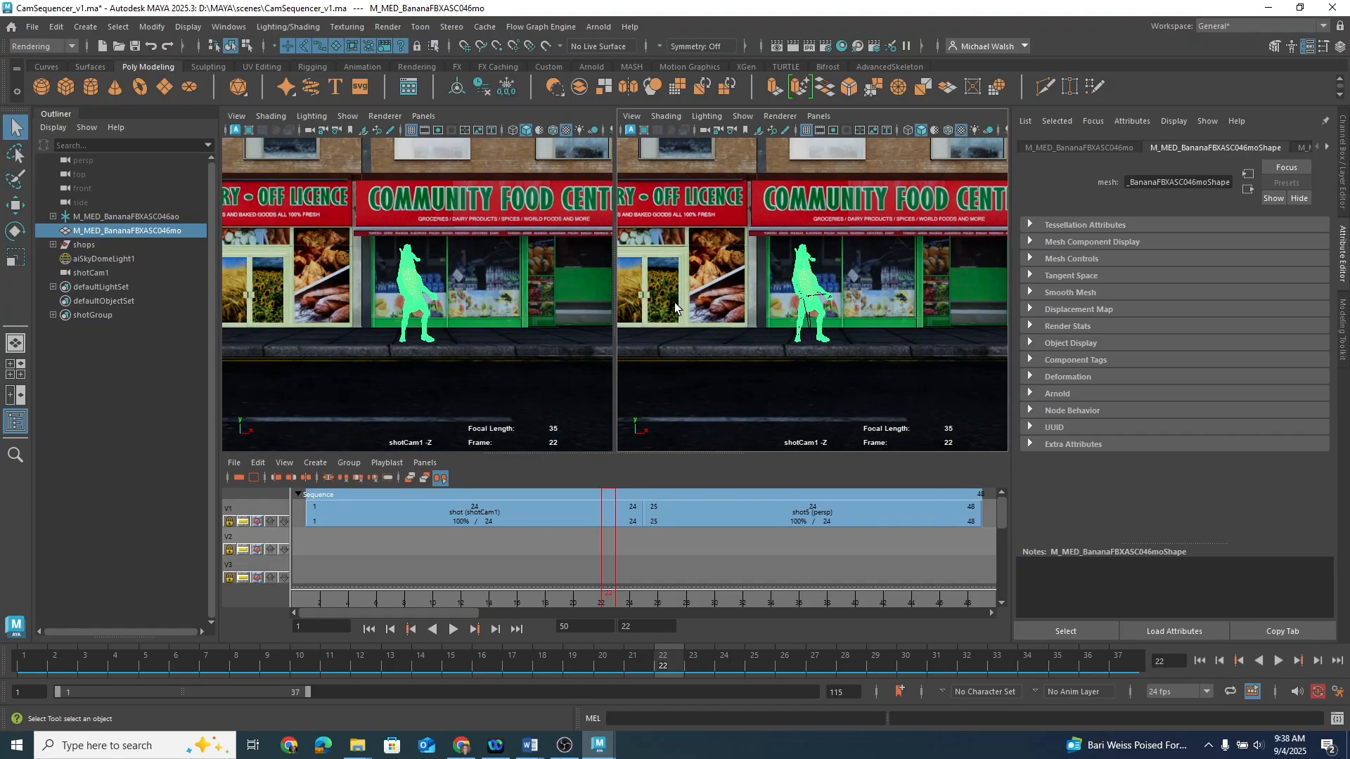
alt+right_drag(787, 361, 838, 377)
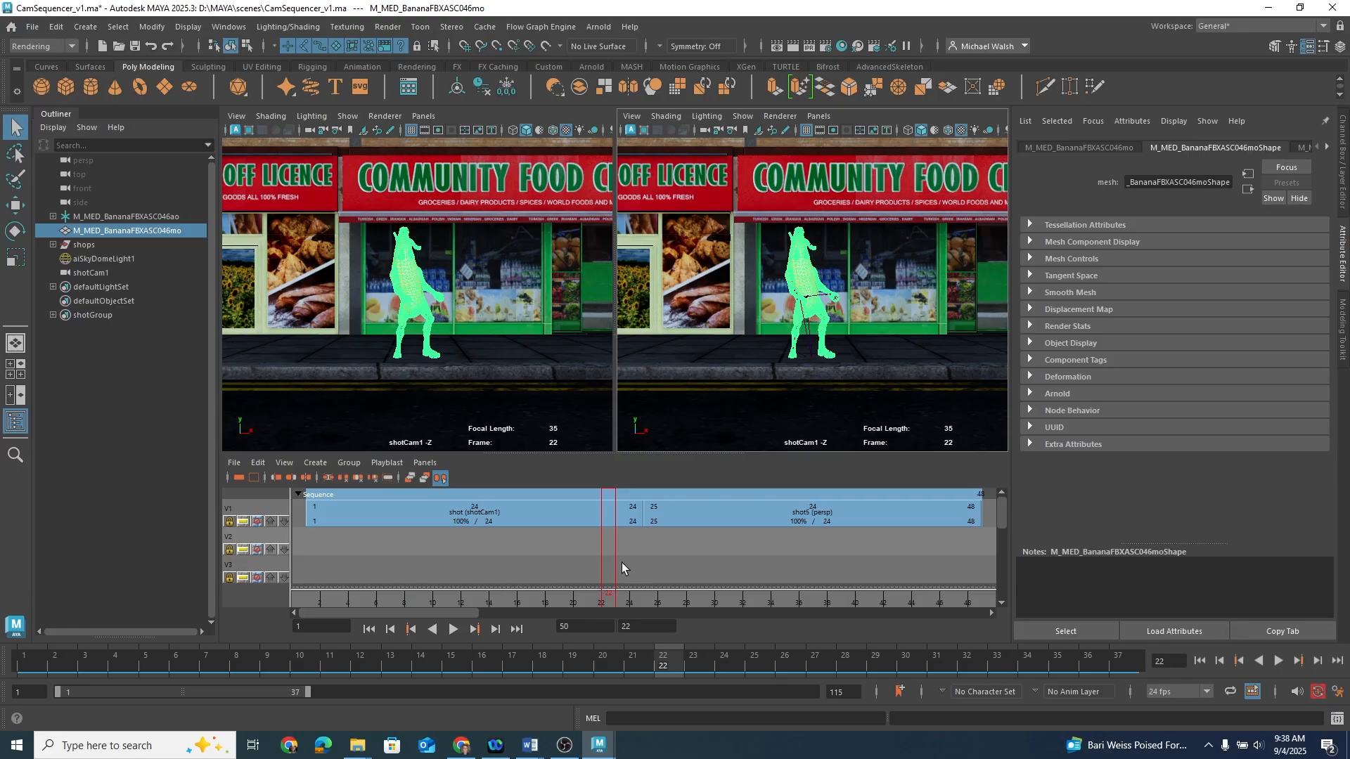
Step: Enable View Sequence Time for the viewport and scrub through the sequence
click(242, 121)
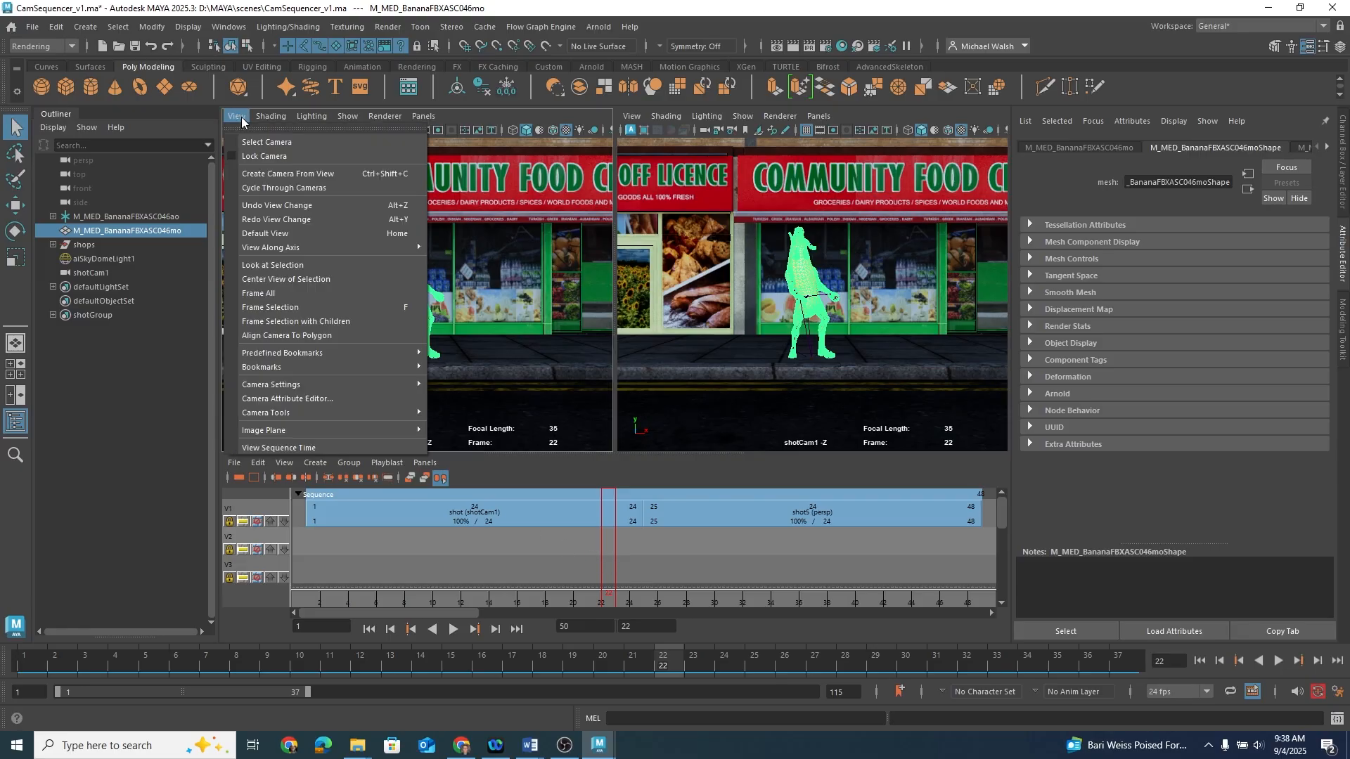
click(276, 448)
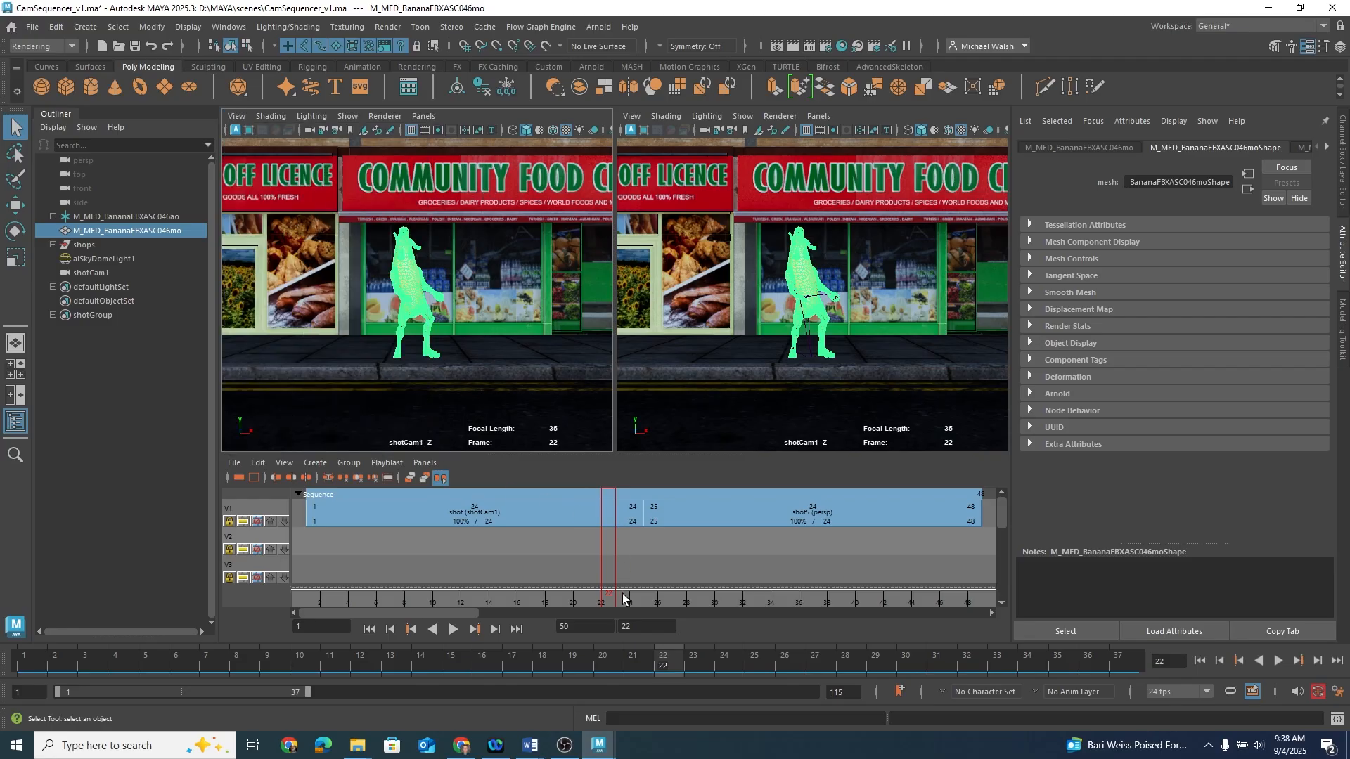
key(alt+v)
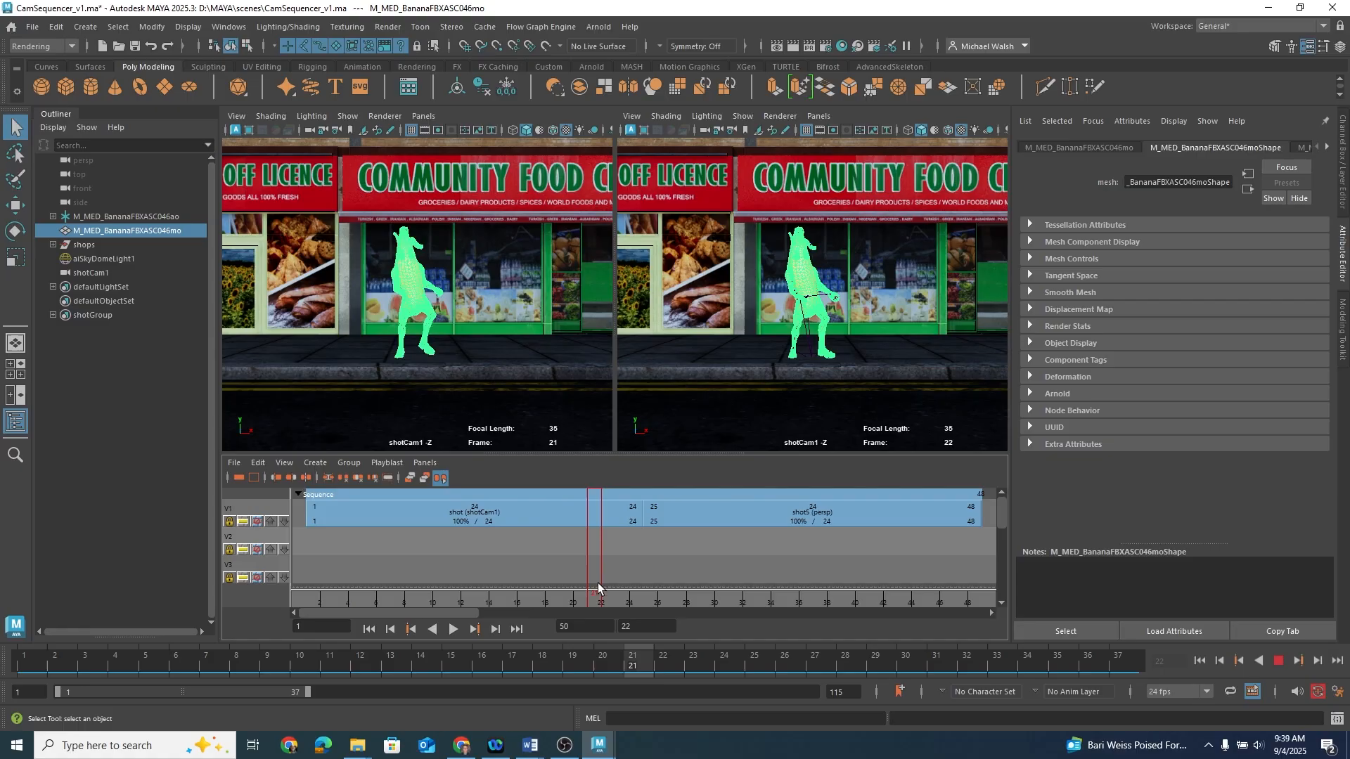
drag(711, 588, 477, 588)
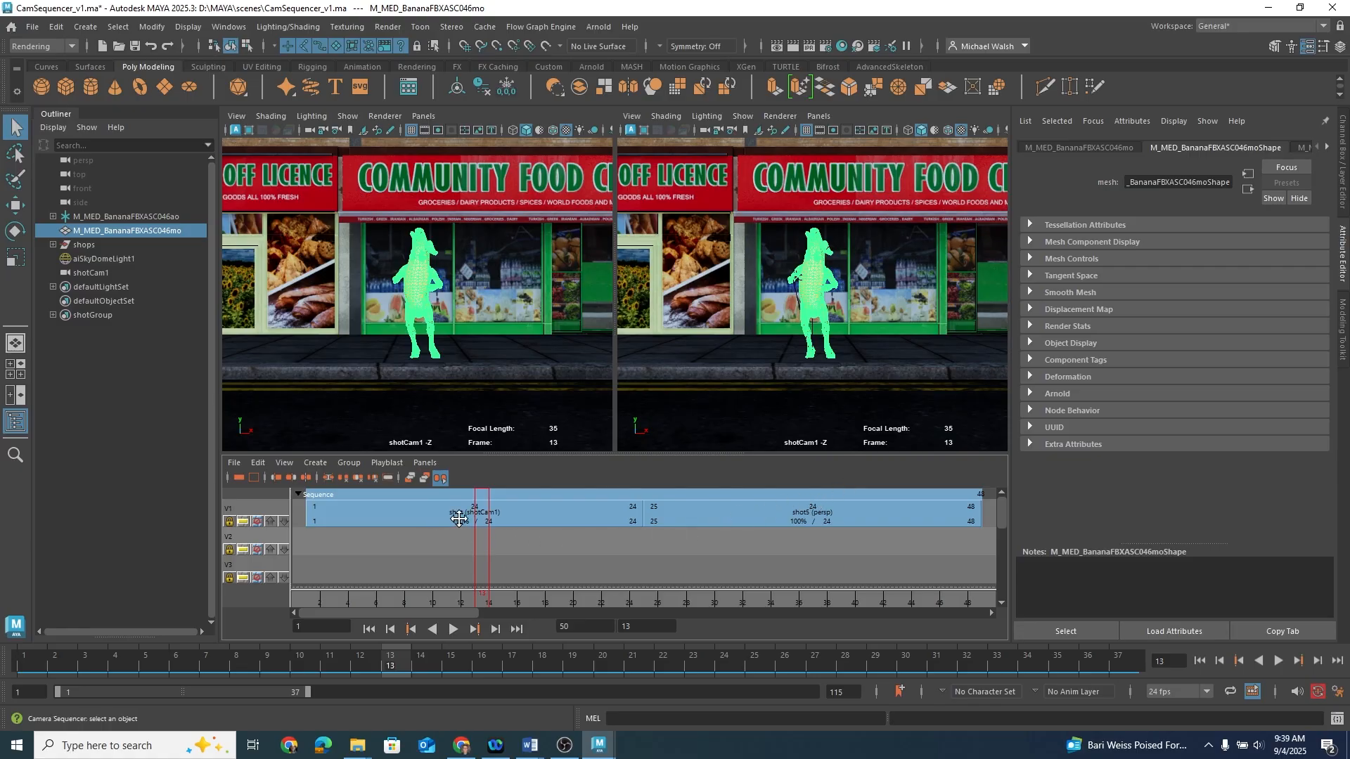
Step: Rename the first shot as cam1 and select the second shot
click(449, 518)
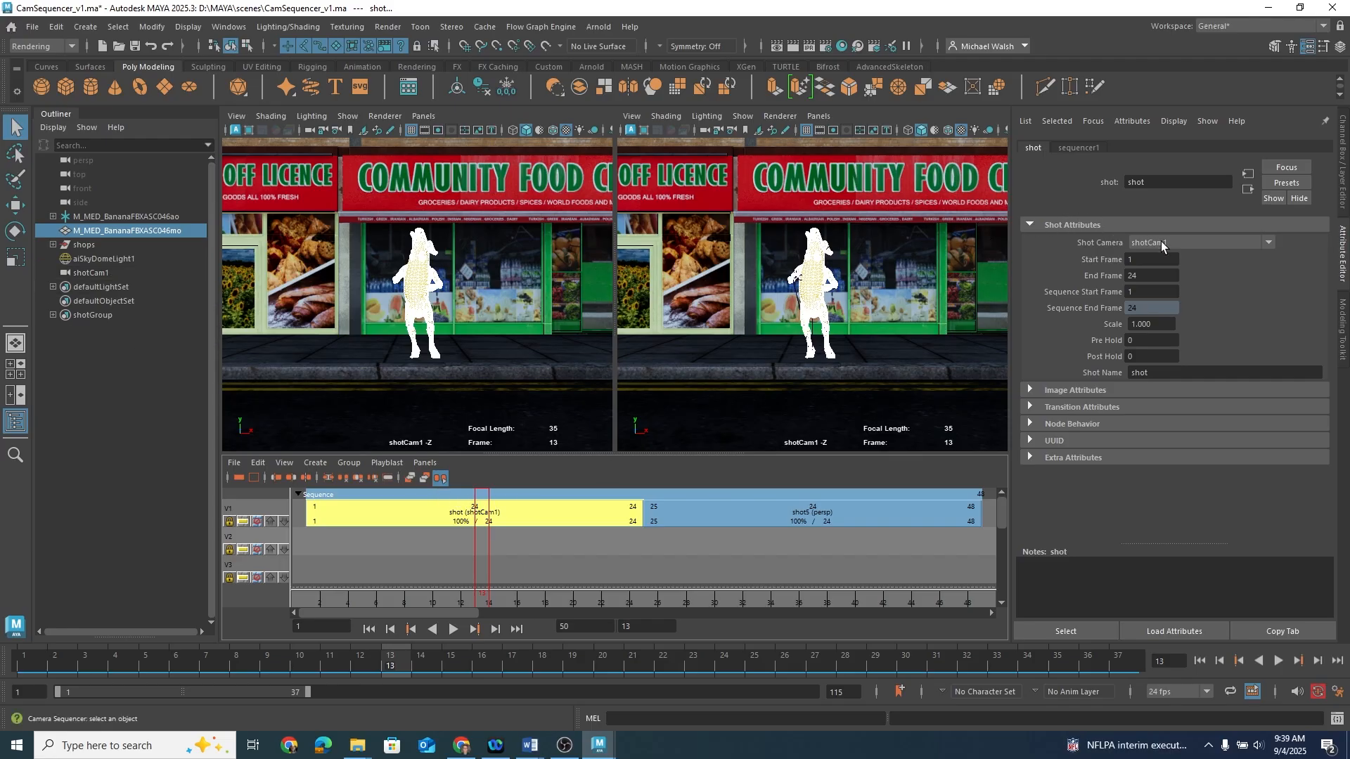
double_click(1164, 181)
text(cam1)
key(Return)
click(727, 514)
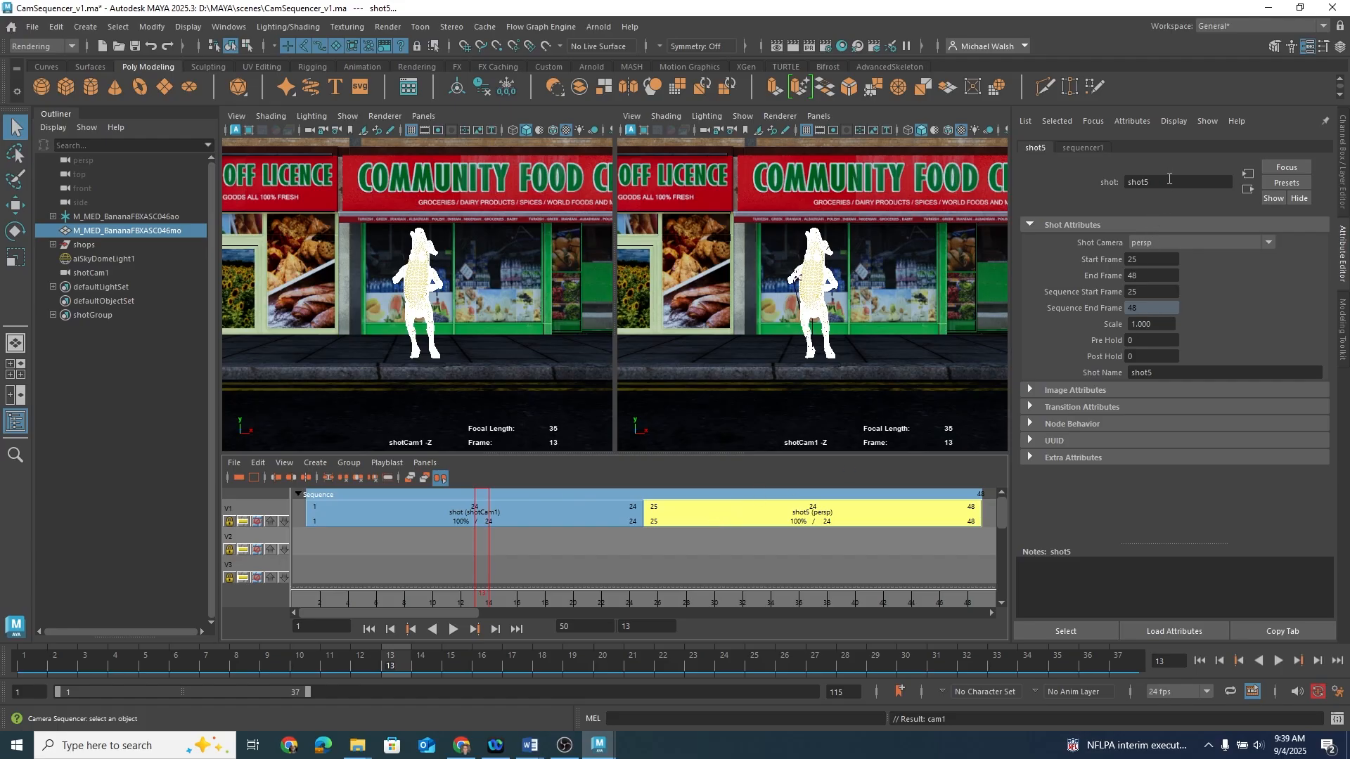
Step: Rename the second shot as cam2
drag(1169, 179, 1114, 181)
text(cam2)
key(Return)
click(527, 546)
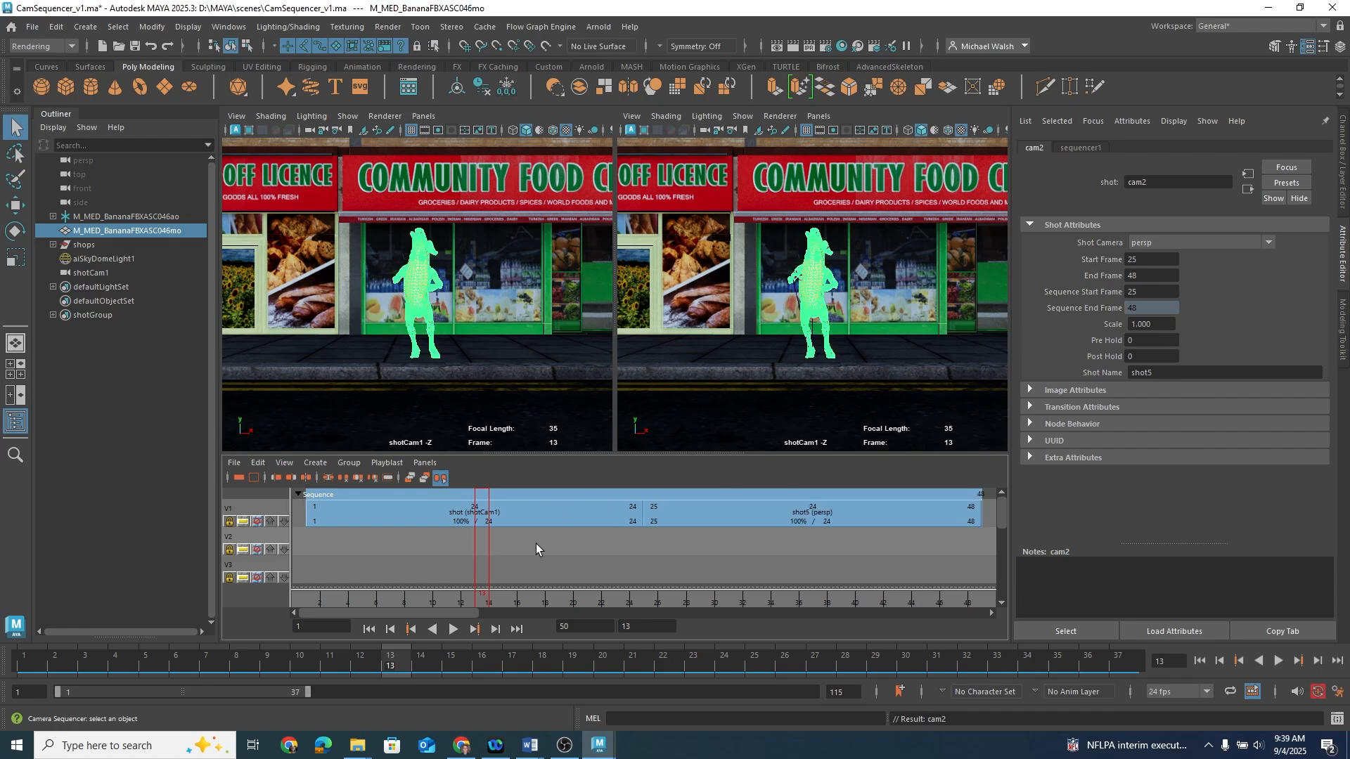
Step: Duplicate shotCam1 to make a second camera
click(740, 513)
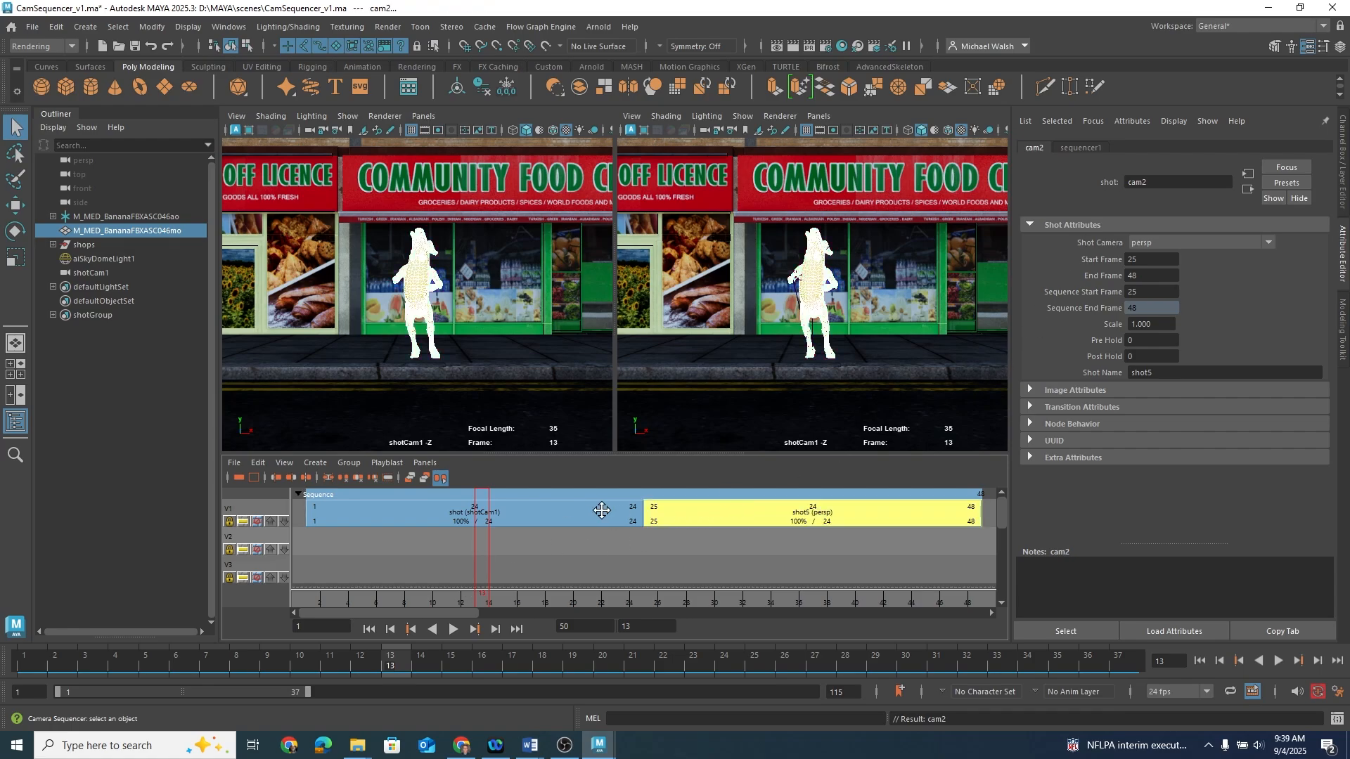
click(568, 514)
click(701, 513)
click(99, 274)
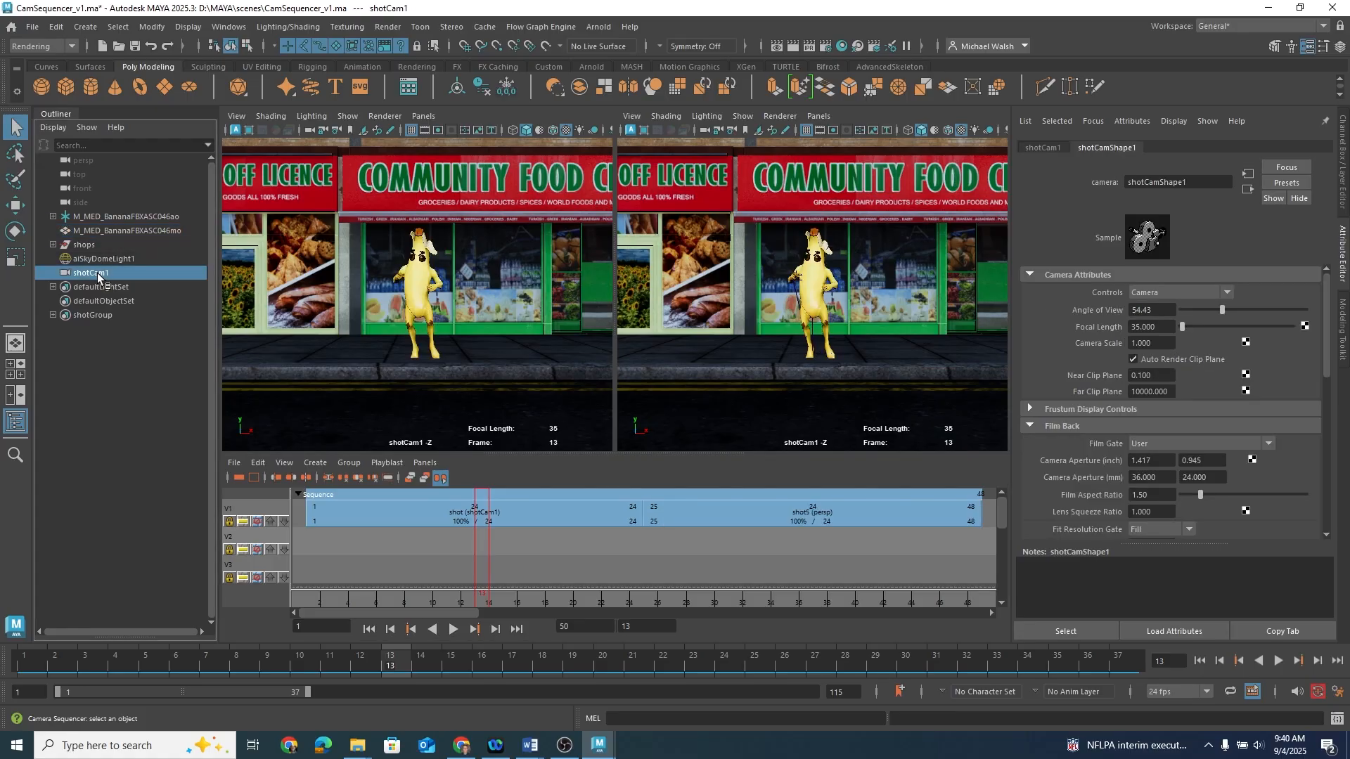
key(ctrl+d)
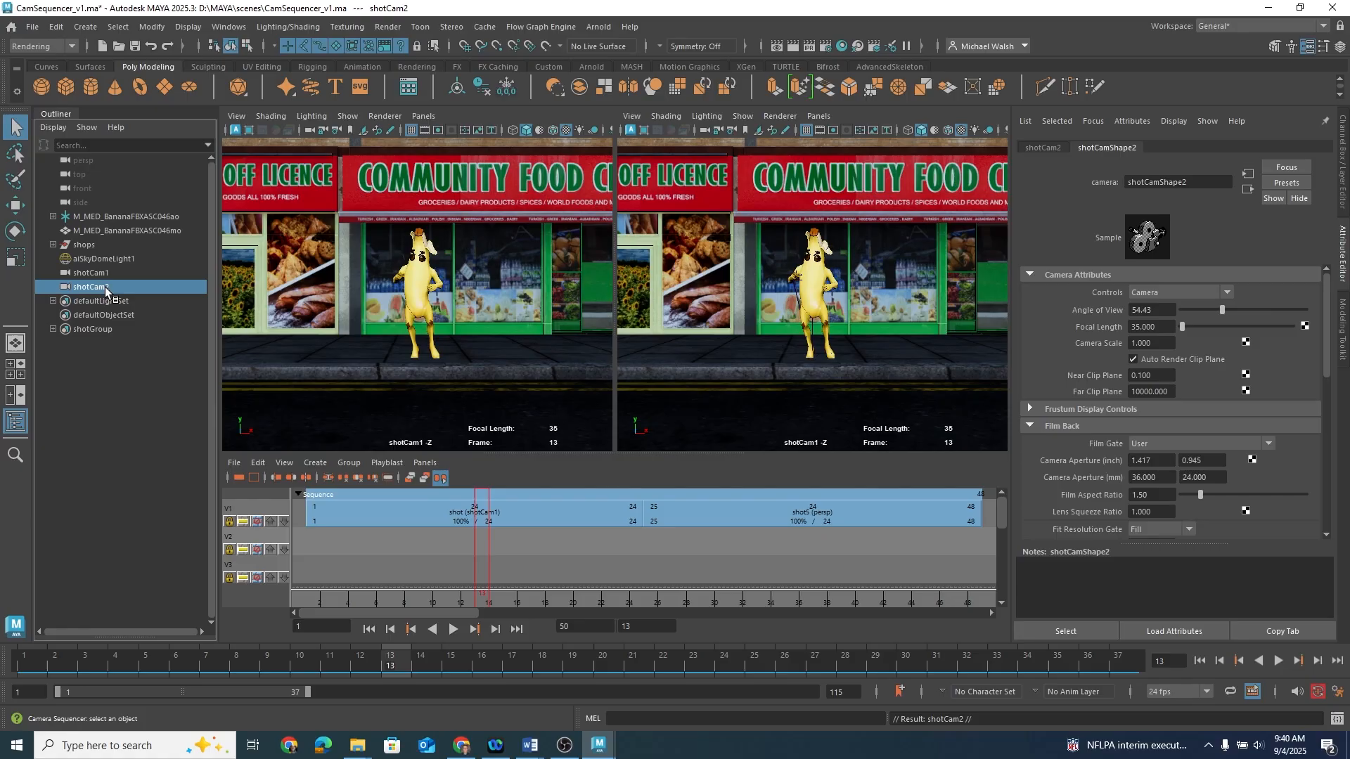
Step: Look through shotCam2 in the second viewport and reposition it for a wider view of the street
click(818, 116)
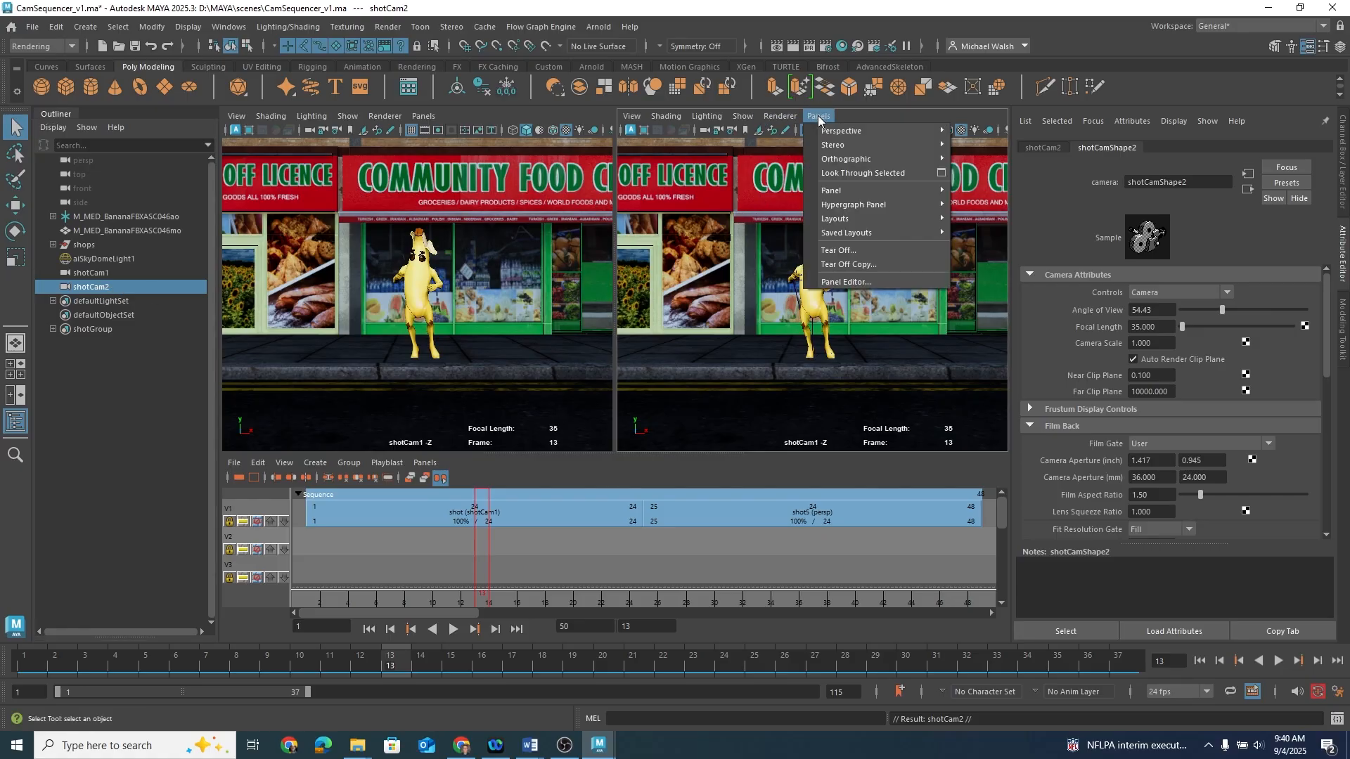
mouse_move(833, 134)
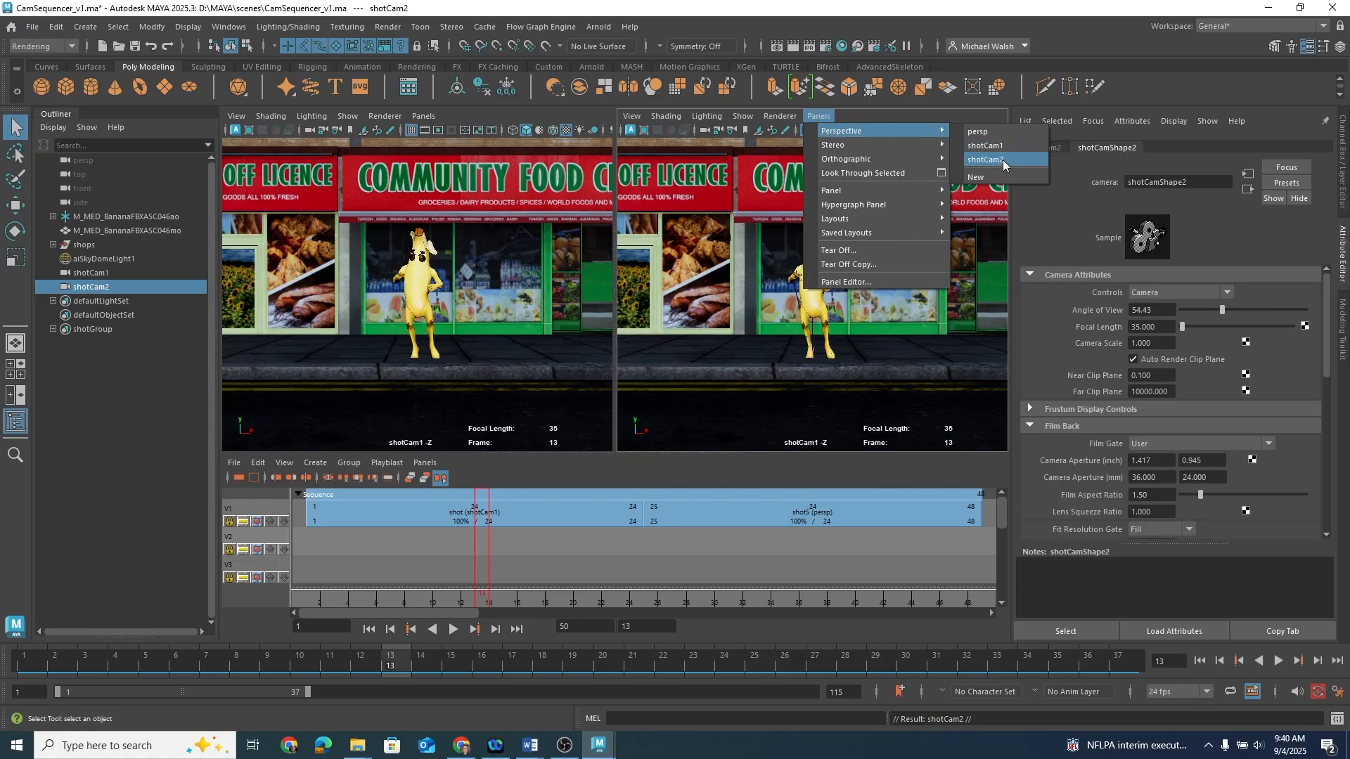
click(903, 113)
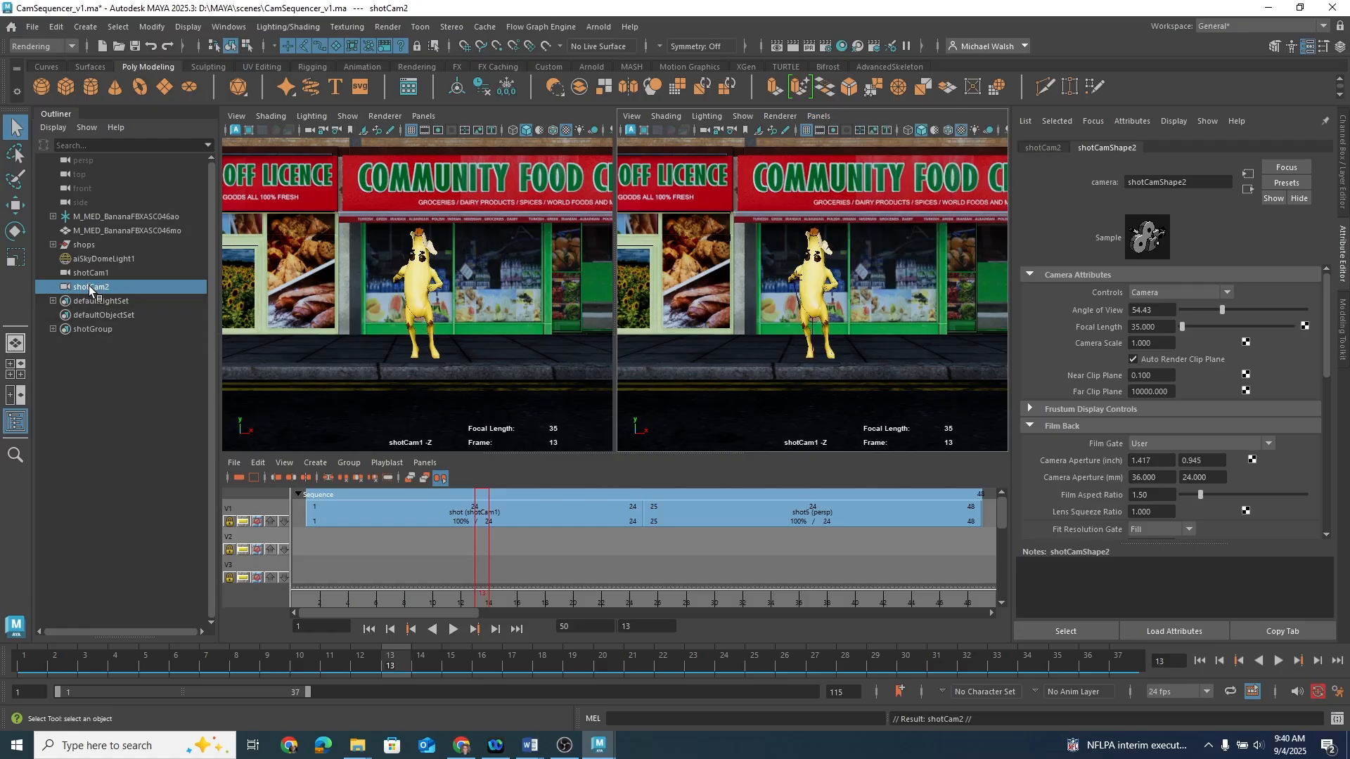
middle_drag(90, 286, 782, 300)
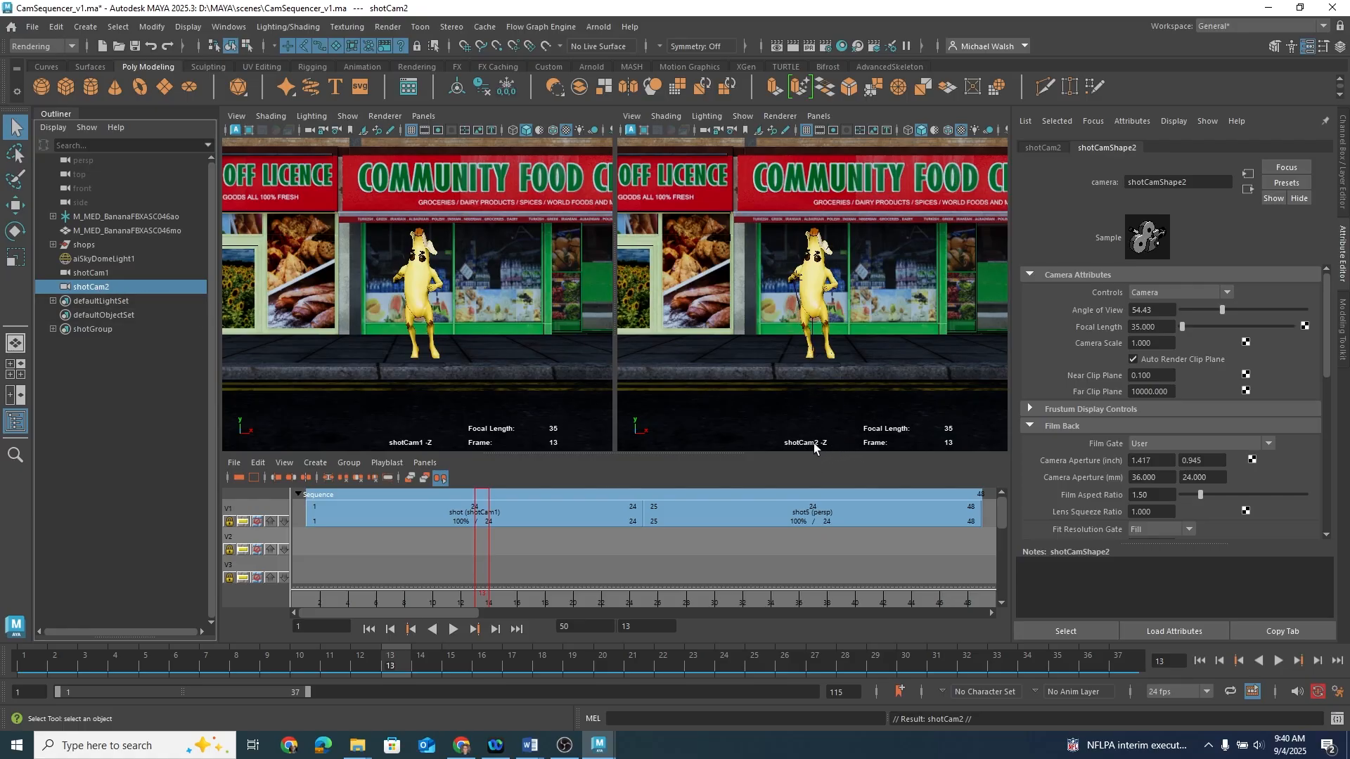
alt+right_drag(912, 327, 732, 323)
mouse_move(862, 342)
alt+mouse_down()
mouse_move(889, 350)
mouse_move(856, 350)
alt+mouse_up()
alt+right_drag(856, 350, 828, 346)
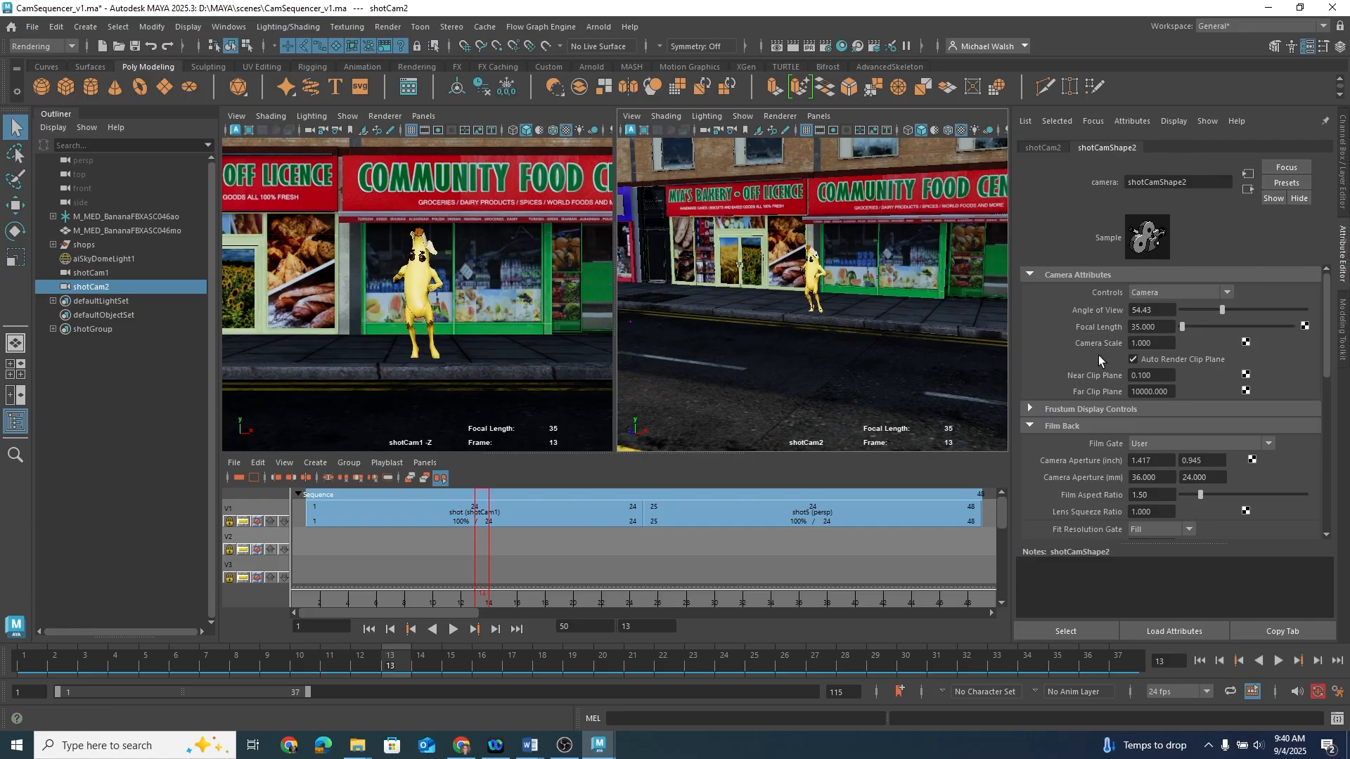
Step: Set shotCam2's focal length to 24 and tumble it slightly to refine the wide framing
click(1170, 325)
text(24)
key(Return)
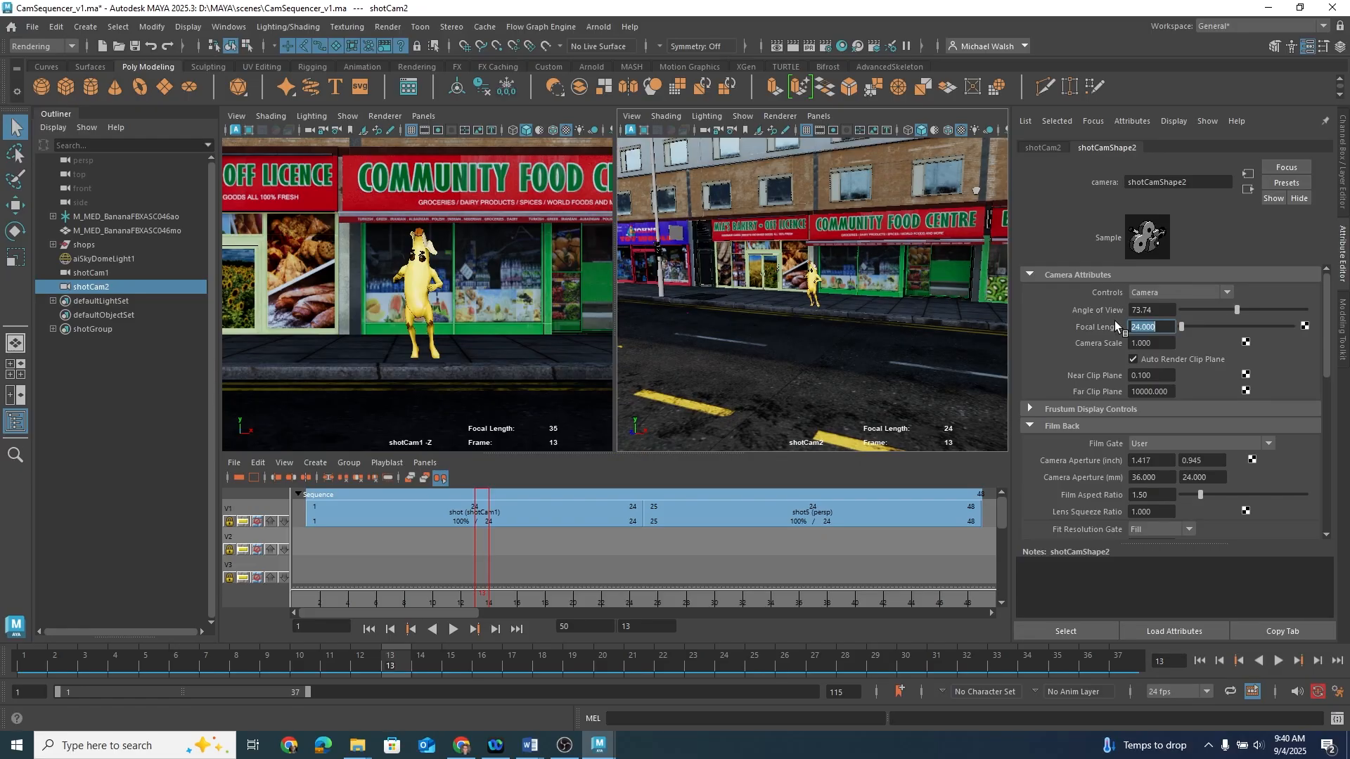
alt+drag(799, 364, 796, 360)
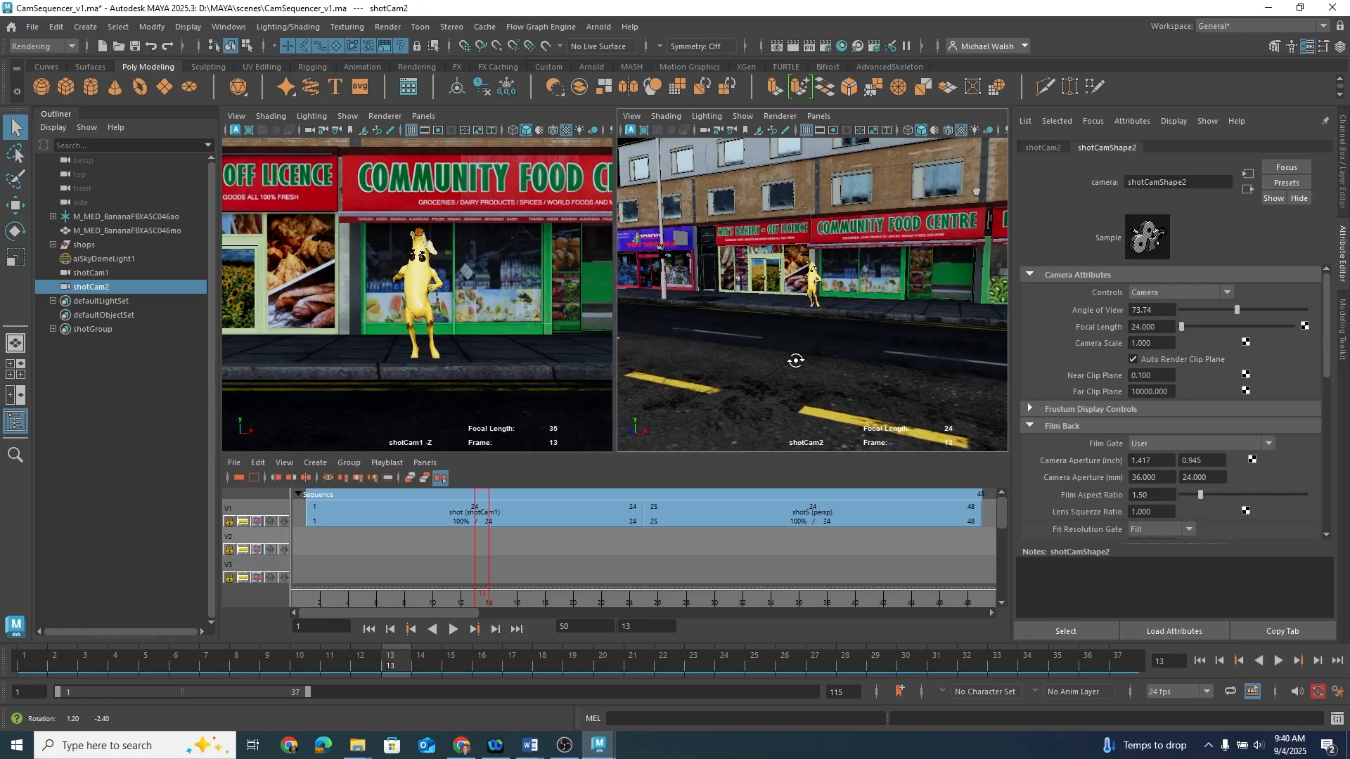
alt+right_drag(796, 360, 832, 353)
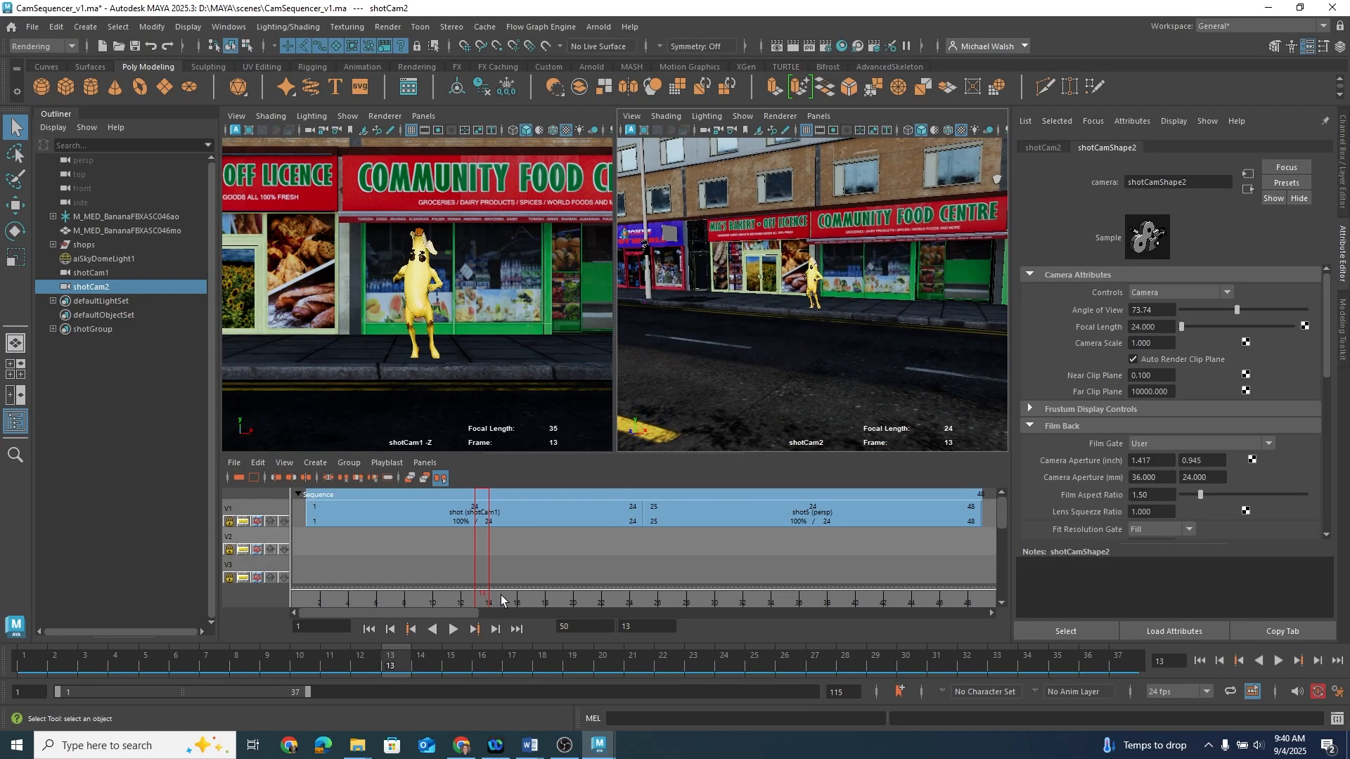
Step: Assign shotCam2 as the second shot's Shot Camera and scrub through the shot
key(alt+v)
drag(610, 610, 566, 610)
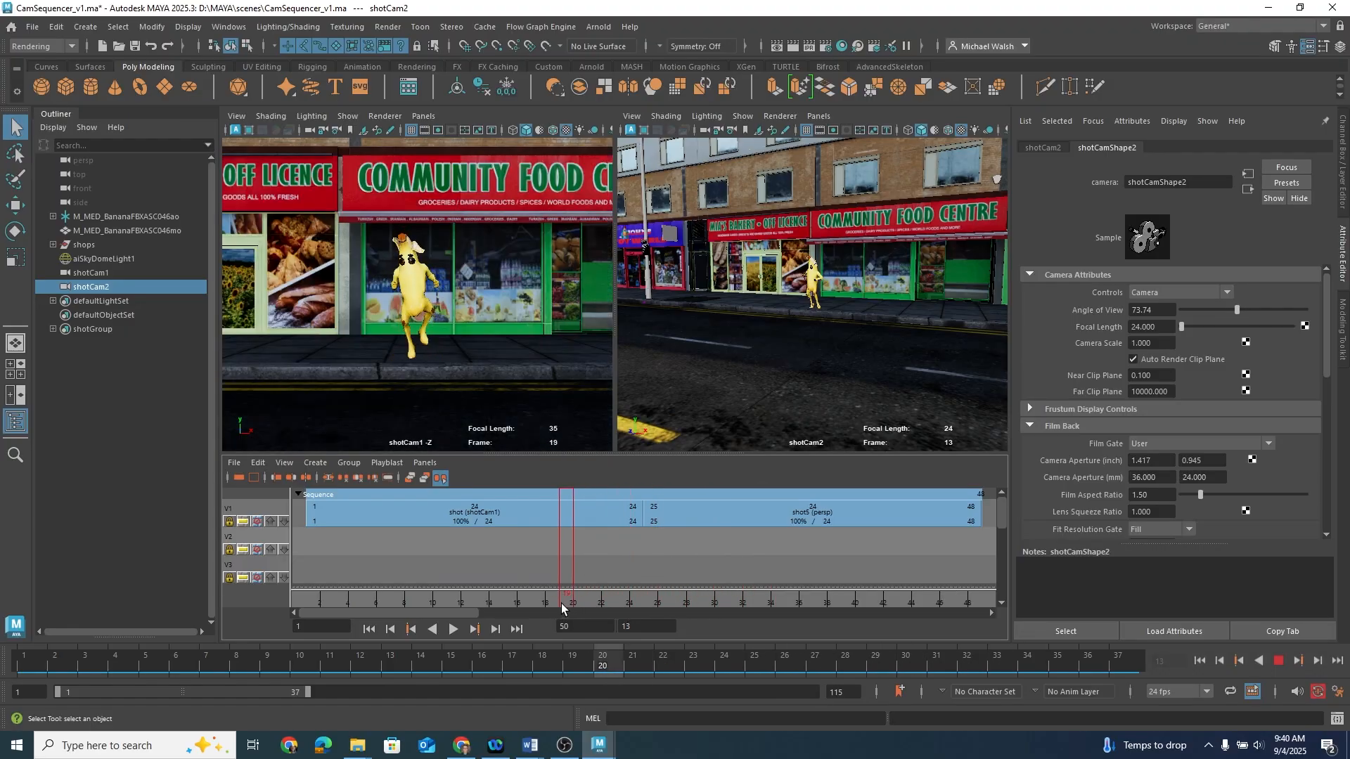
click(853, 516)
click(1166, 239)
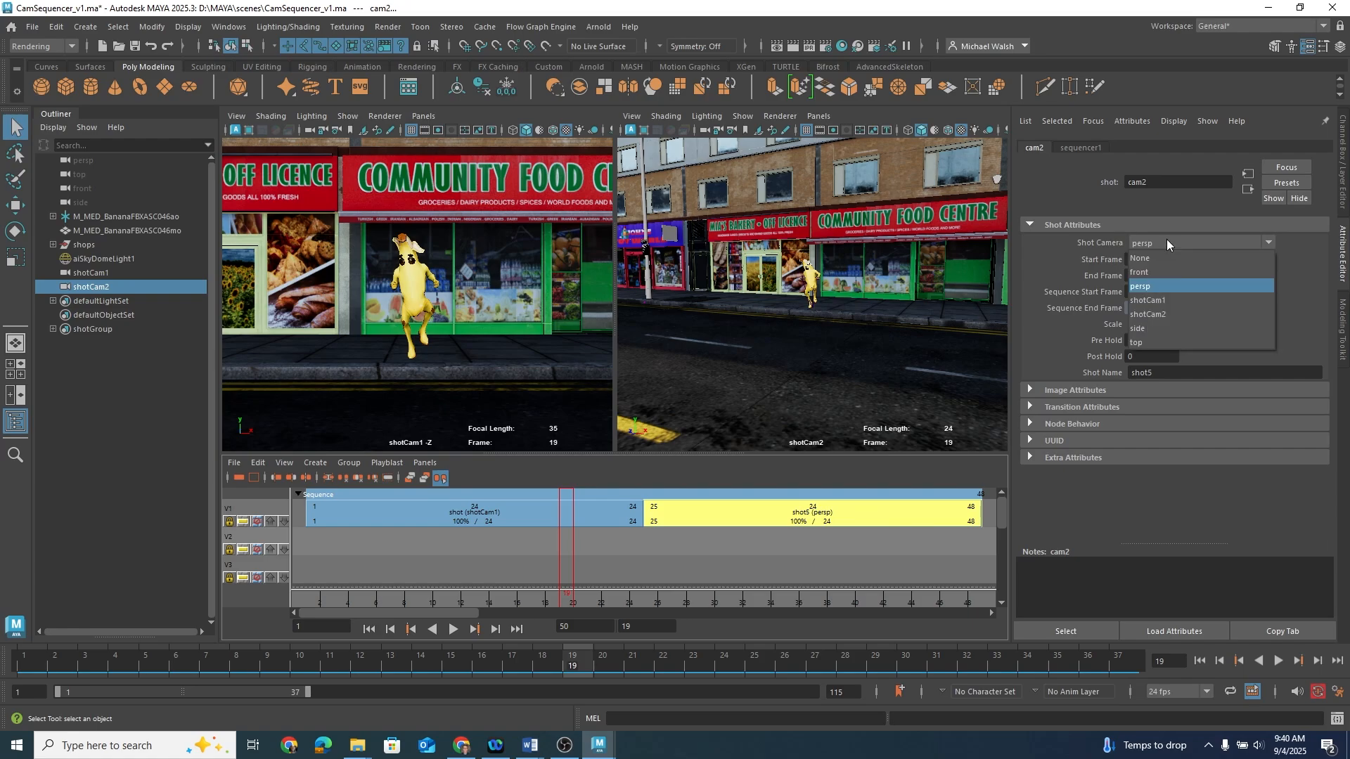
click(1167, 309)
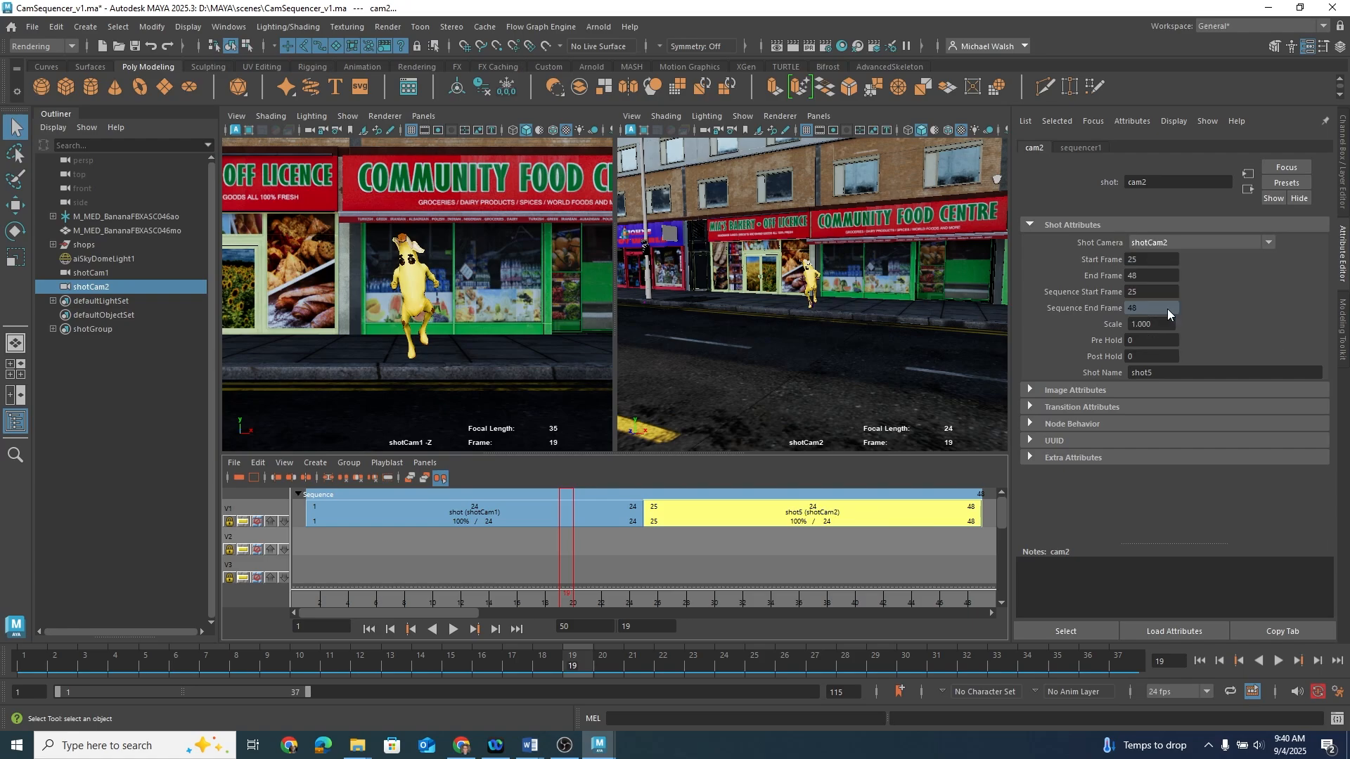
drag(566, 604, 720, 602)
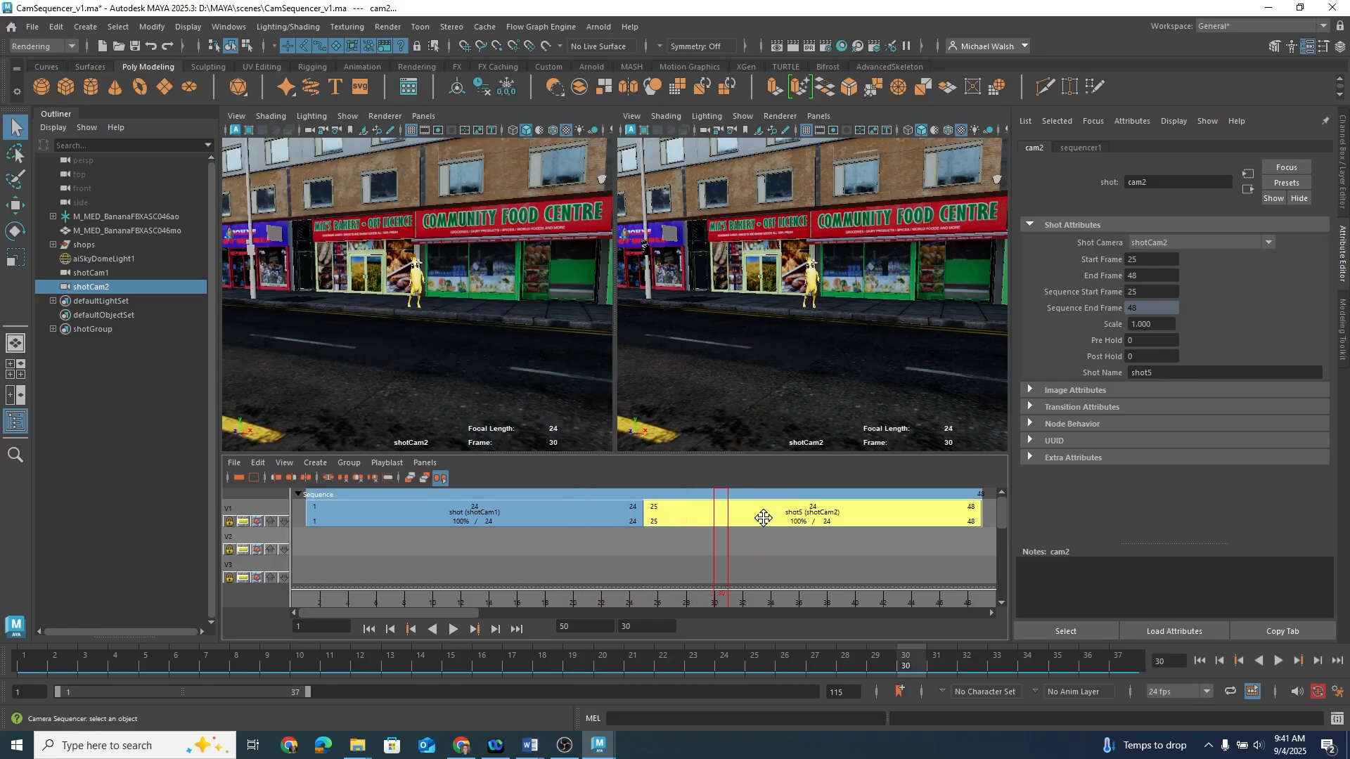
Step: Duplicate shotCam2 to make a third camera
click(103, 285)
key(ctrl+d)
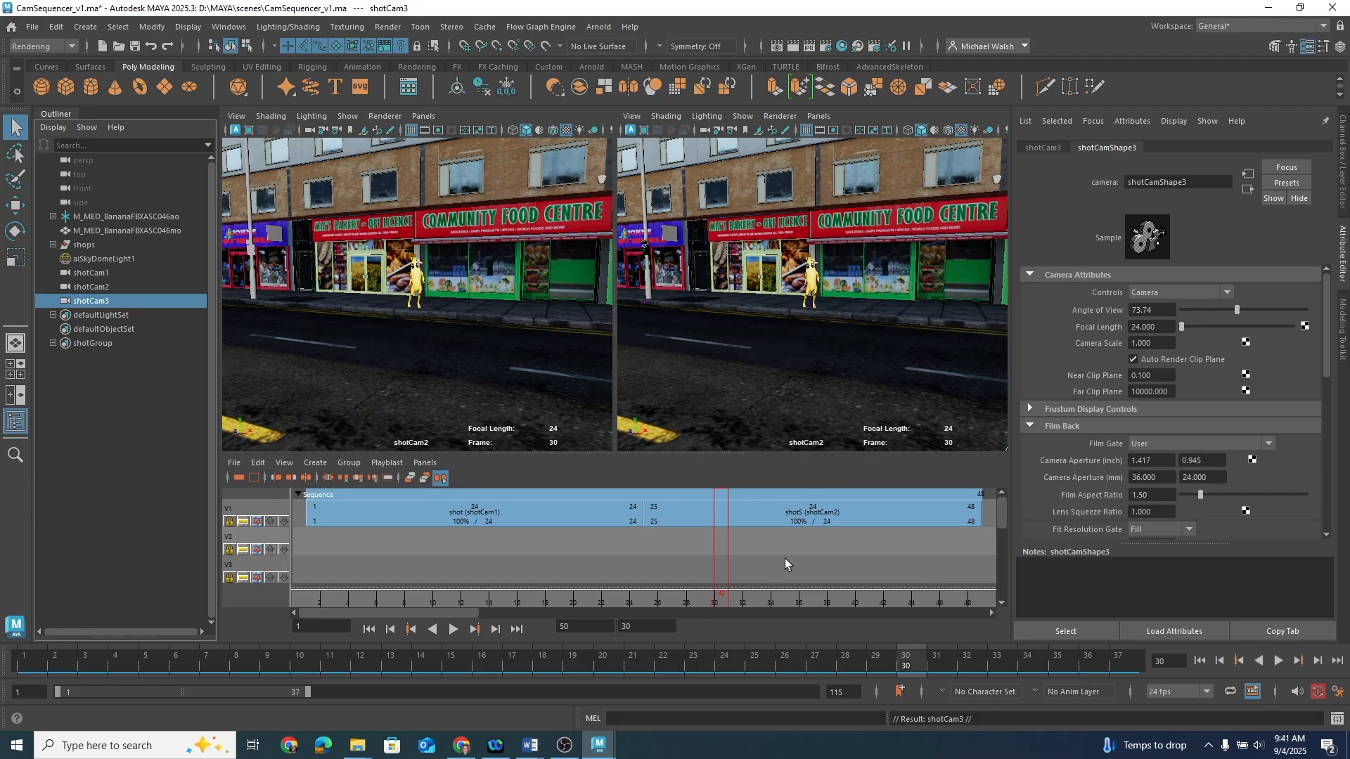
Step: Create a new shot at the current frame with shotCam3 as its Shot Camera
mouse_move(786, 558)
alt+right_down()
mouse_move(702, 558)
mouse_move(779, 557)
alt+right_up()
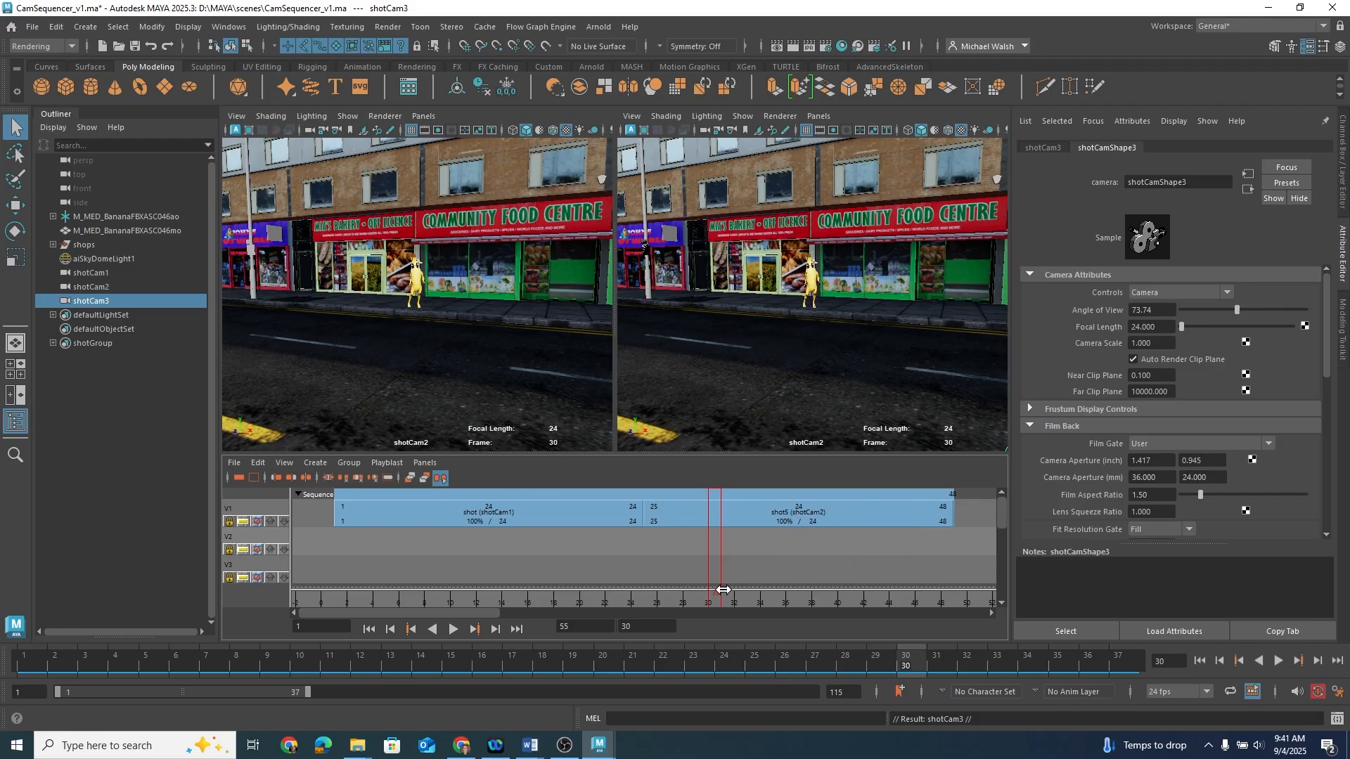
drag(721, 595, 954, 603)
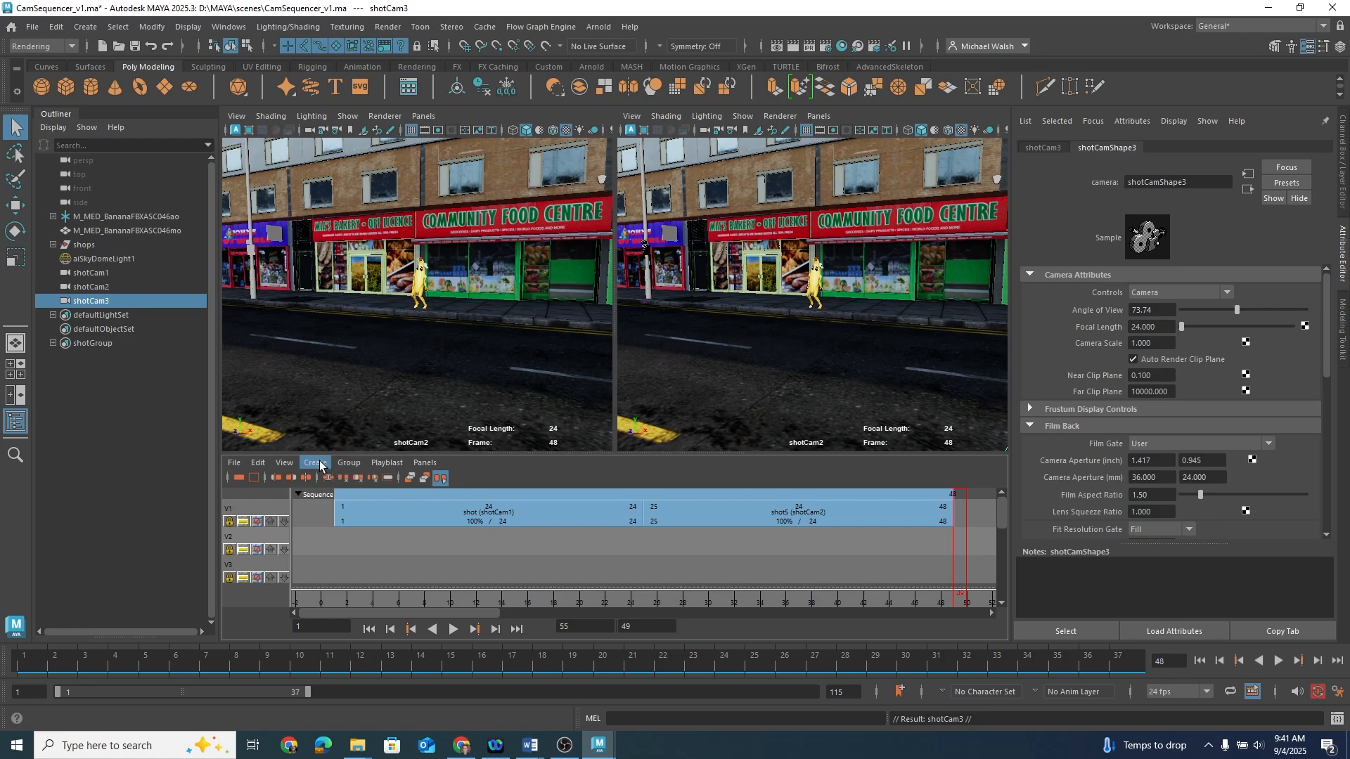
click(320, 462)
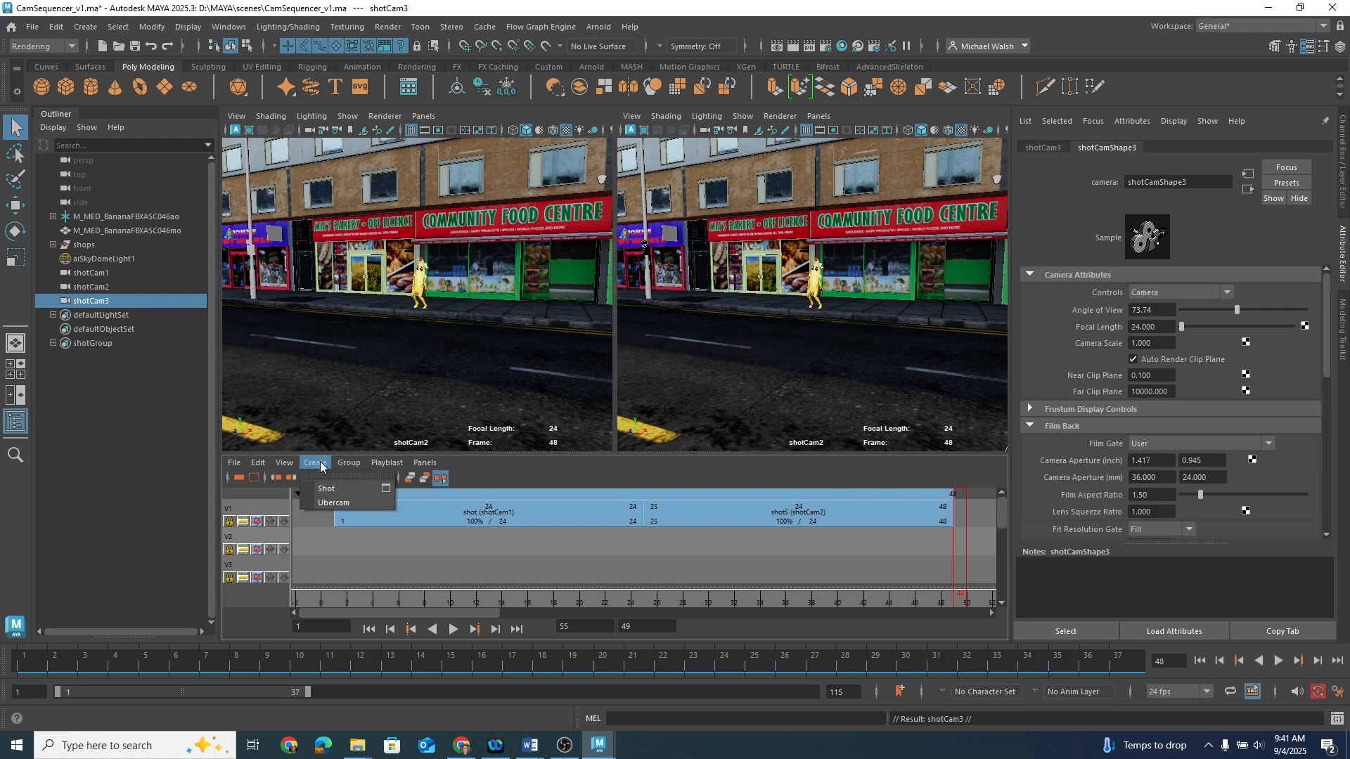
click(386, 490)
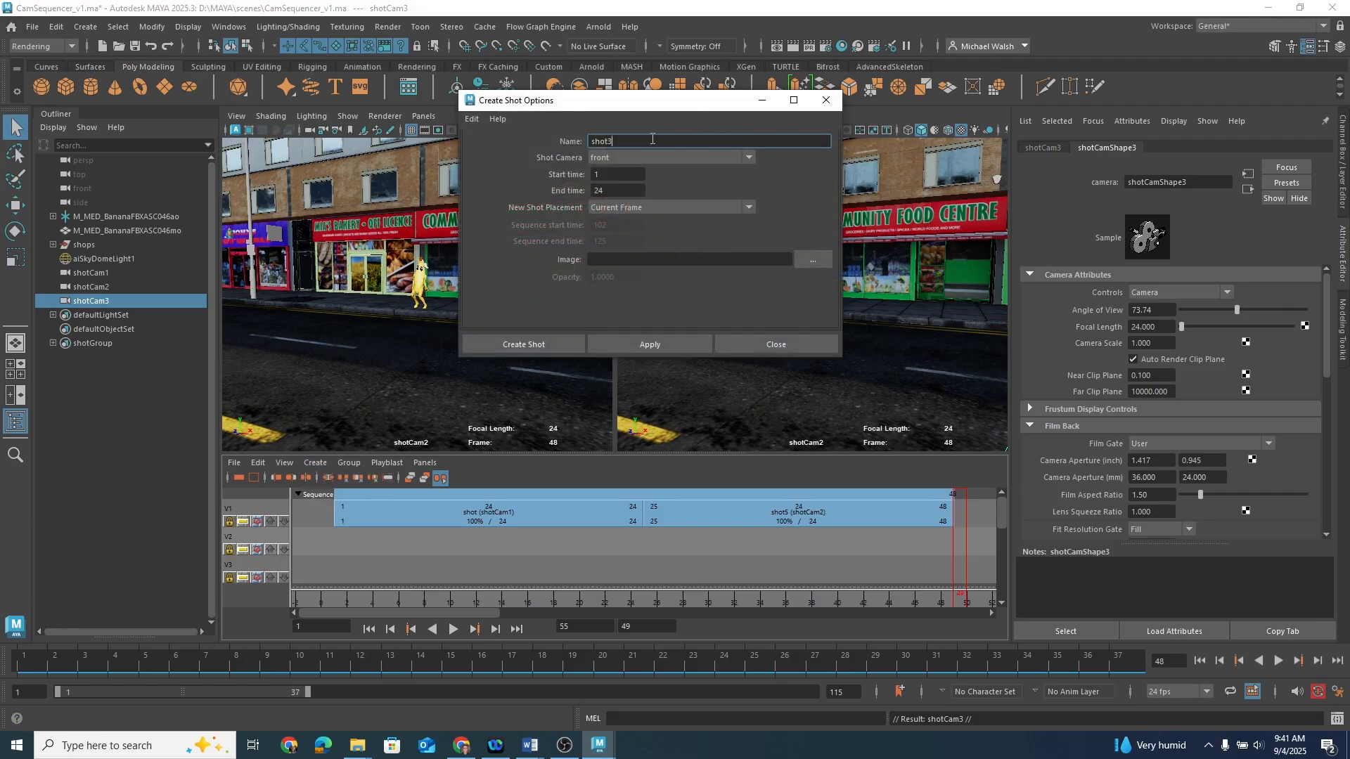
click(622, 157)
click(624, 226)
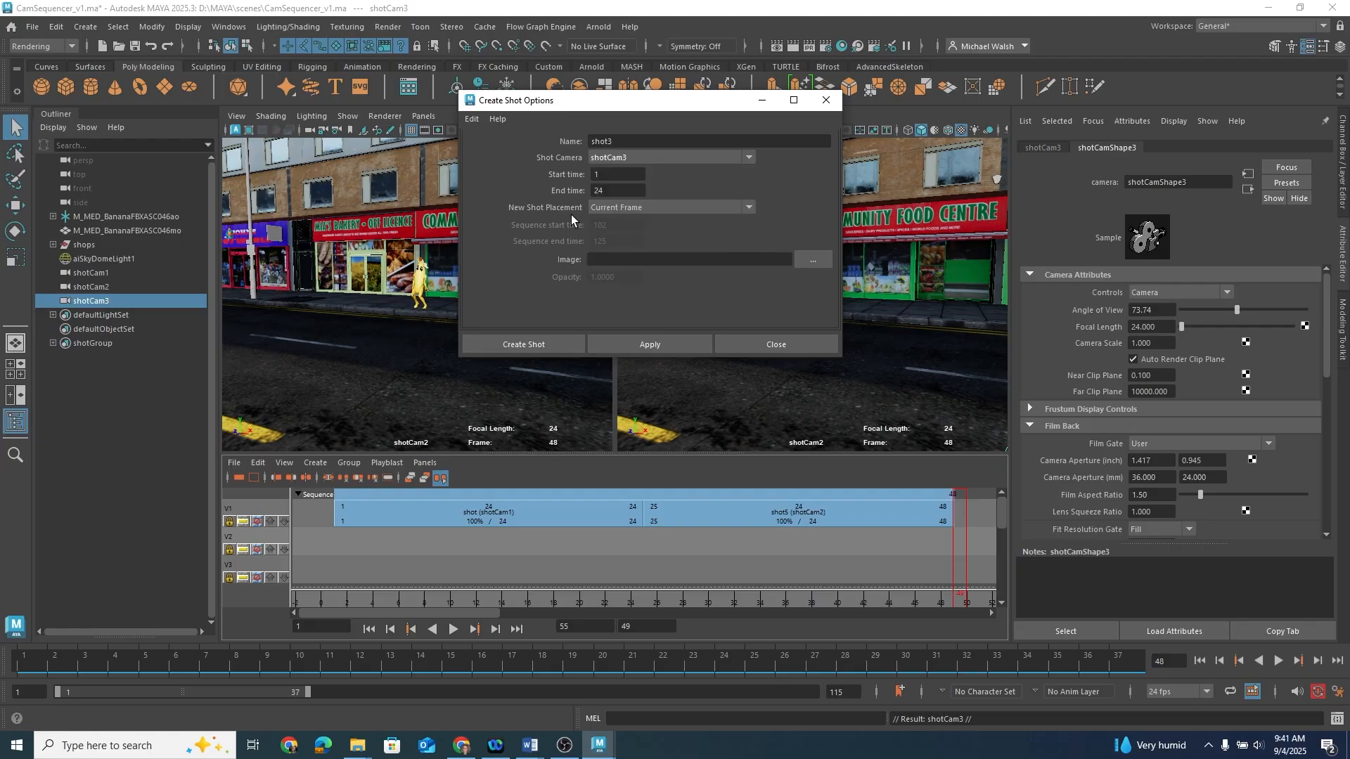
click(547, 348)
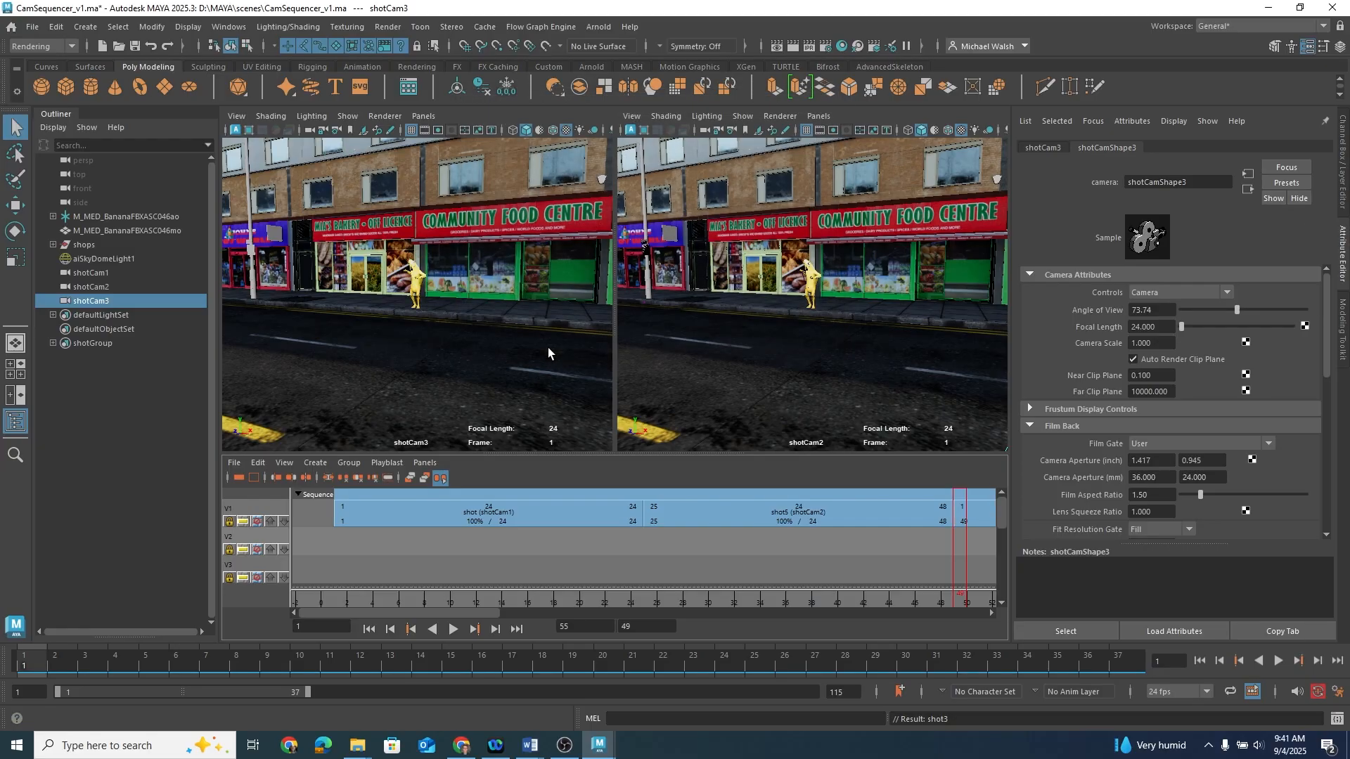
Step: Trim the first shot before frame 7, then undo the trim
drag(522, 540, 879, 542)
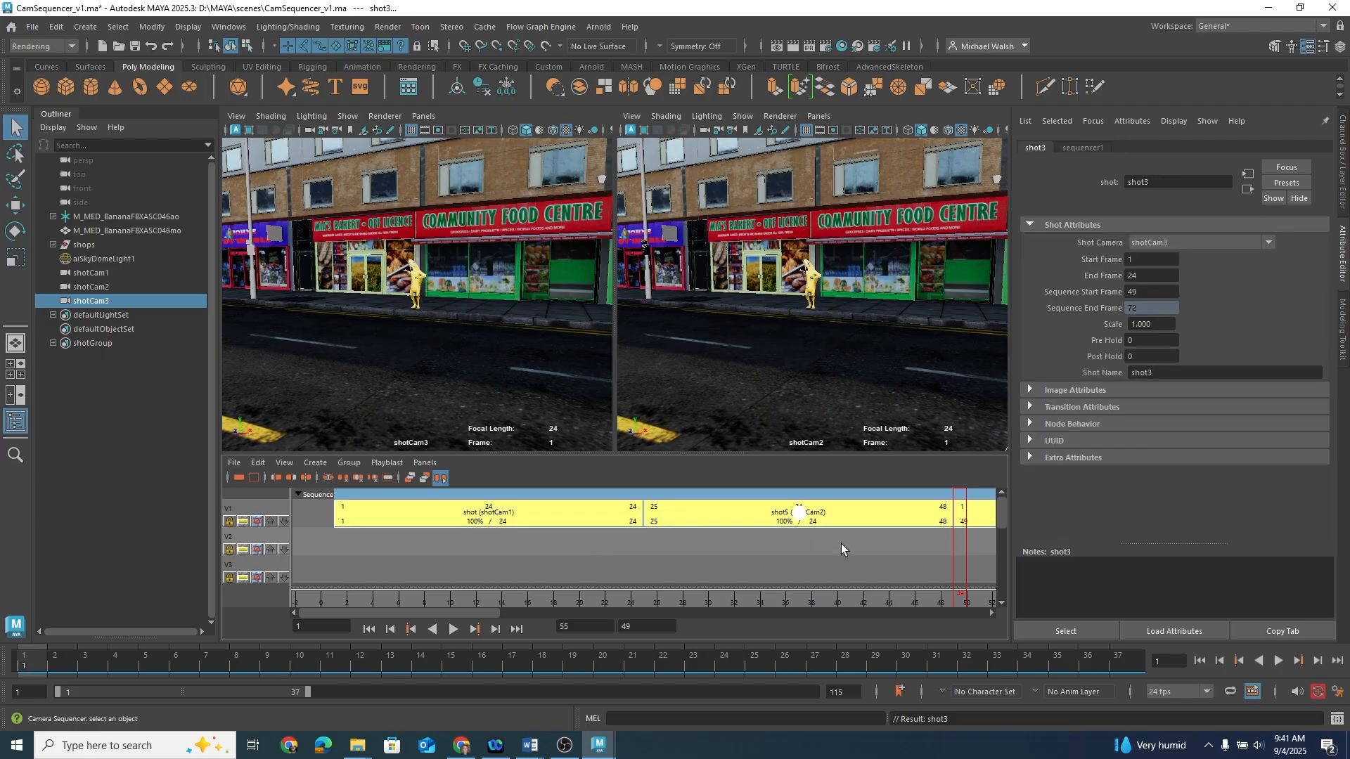
click(255, 479)
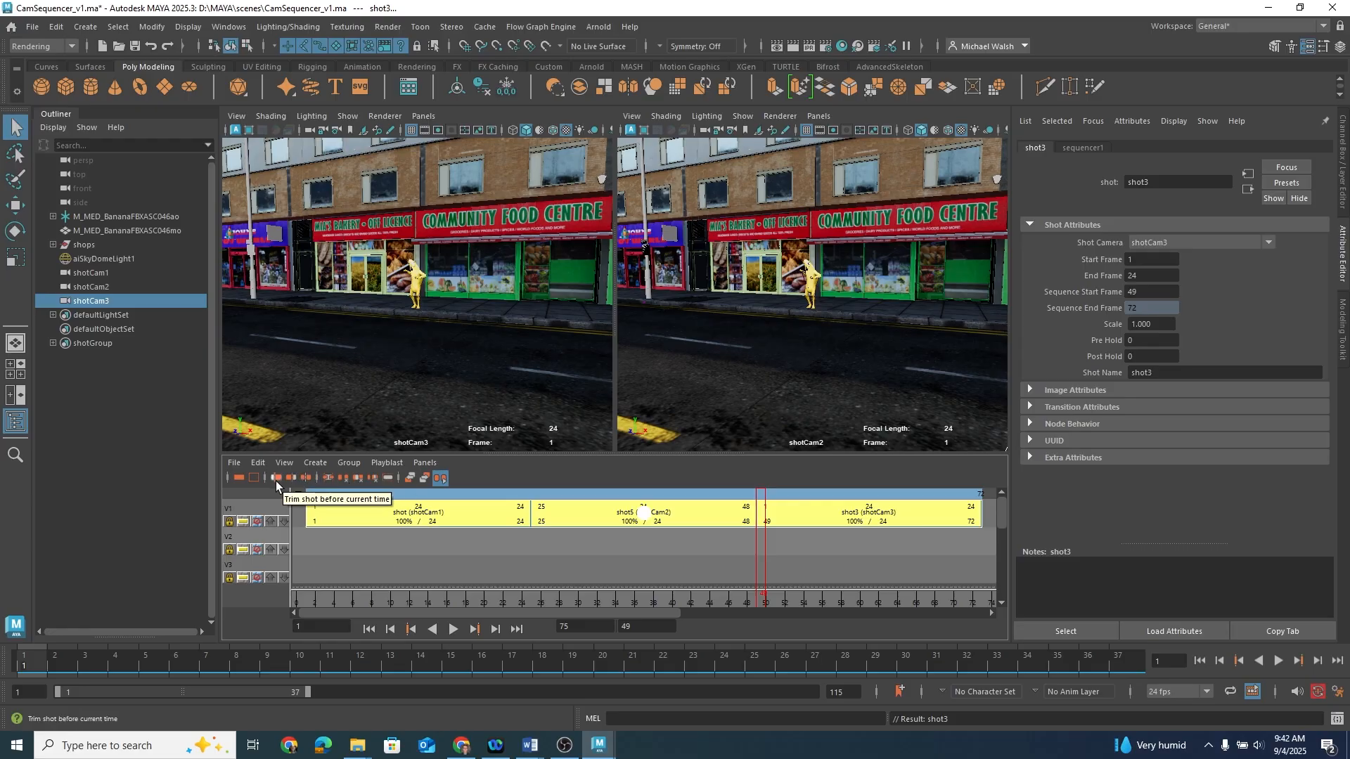
drag(761, 598, 364, 597)
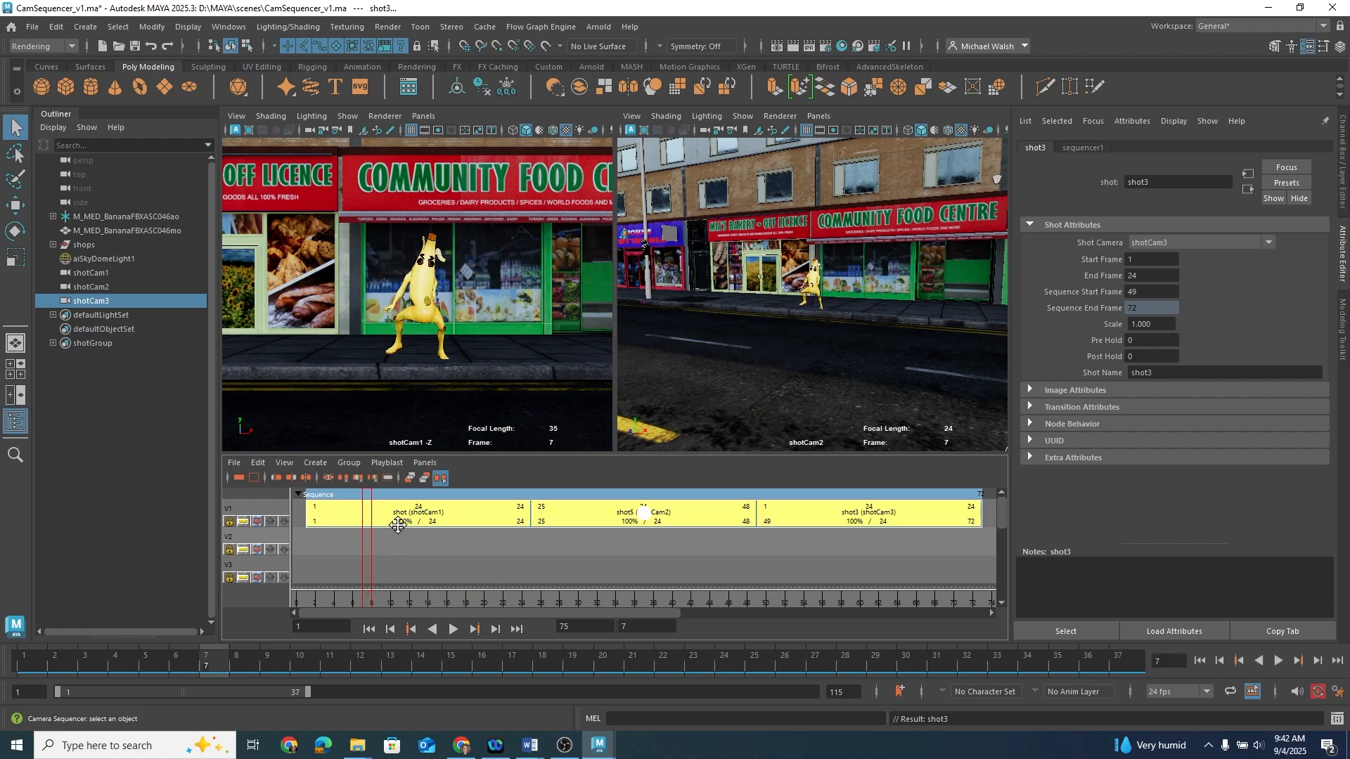
click(371, 512)
click(276, 478)
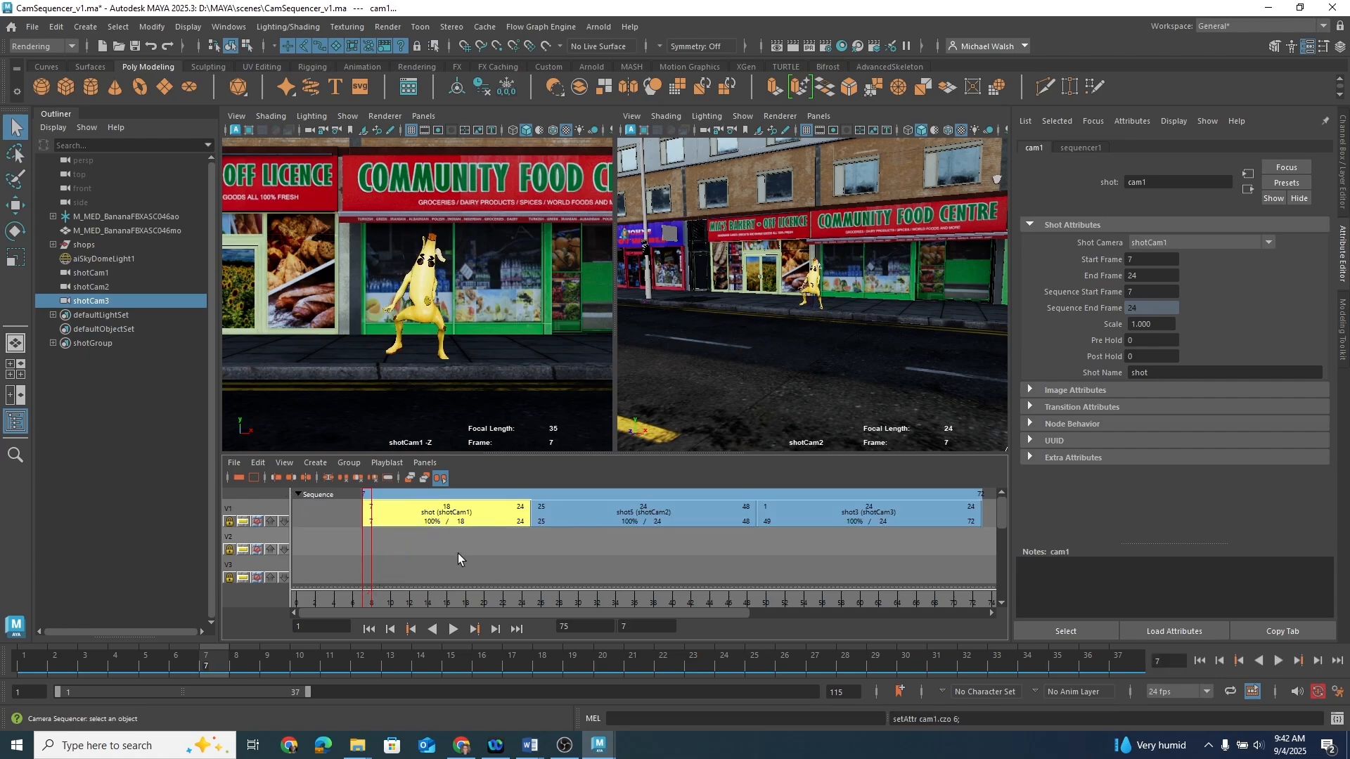
key(ctrl+z)
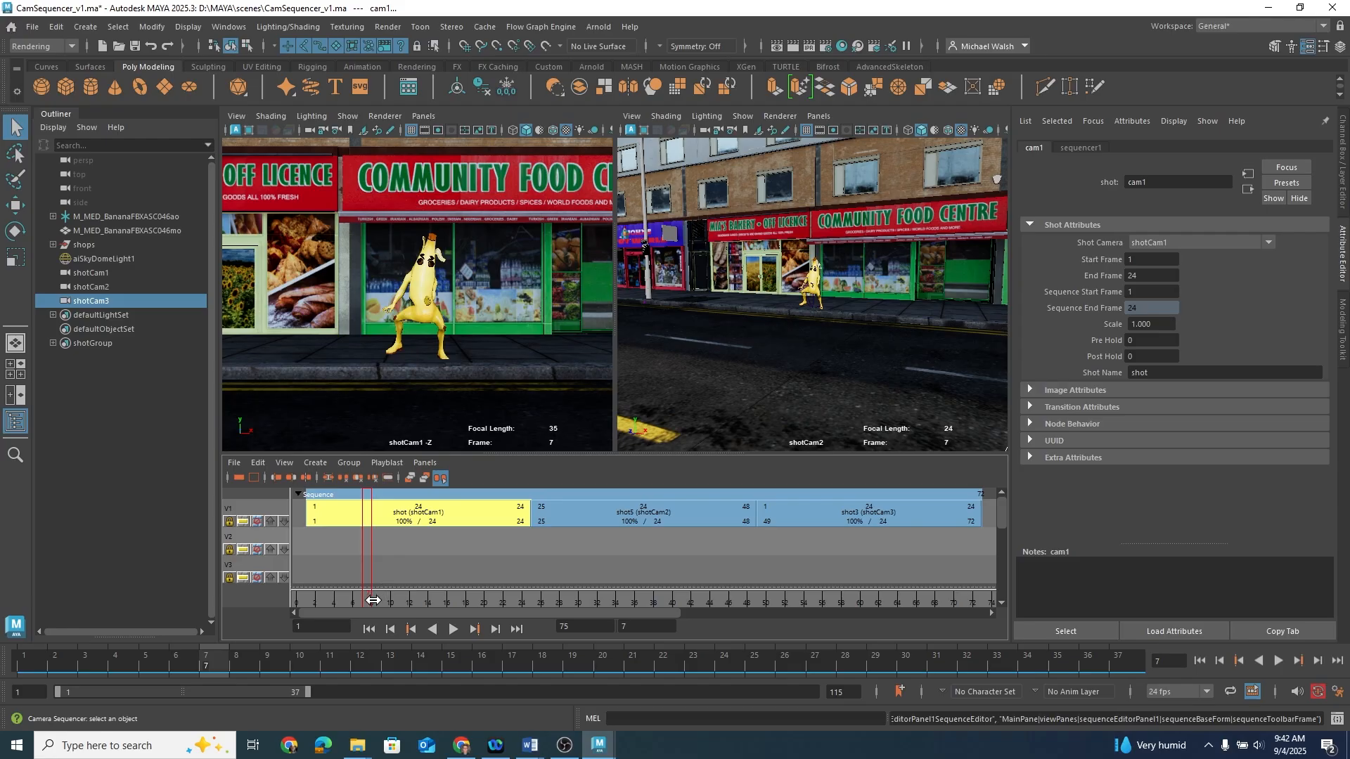
Step: Look through shotCam3 in the second viewport and reposition it to a high overhead view of the banana on the pavement
drag(368, 604, 883, 609)
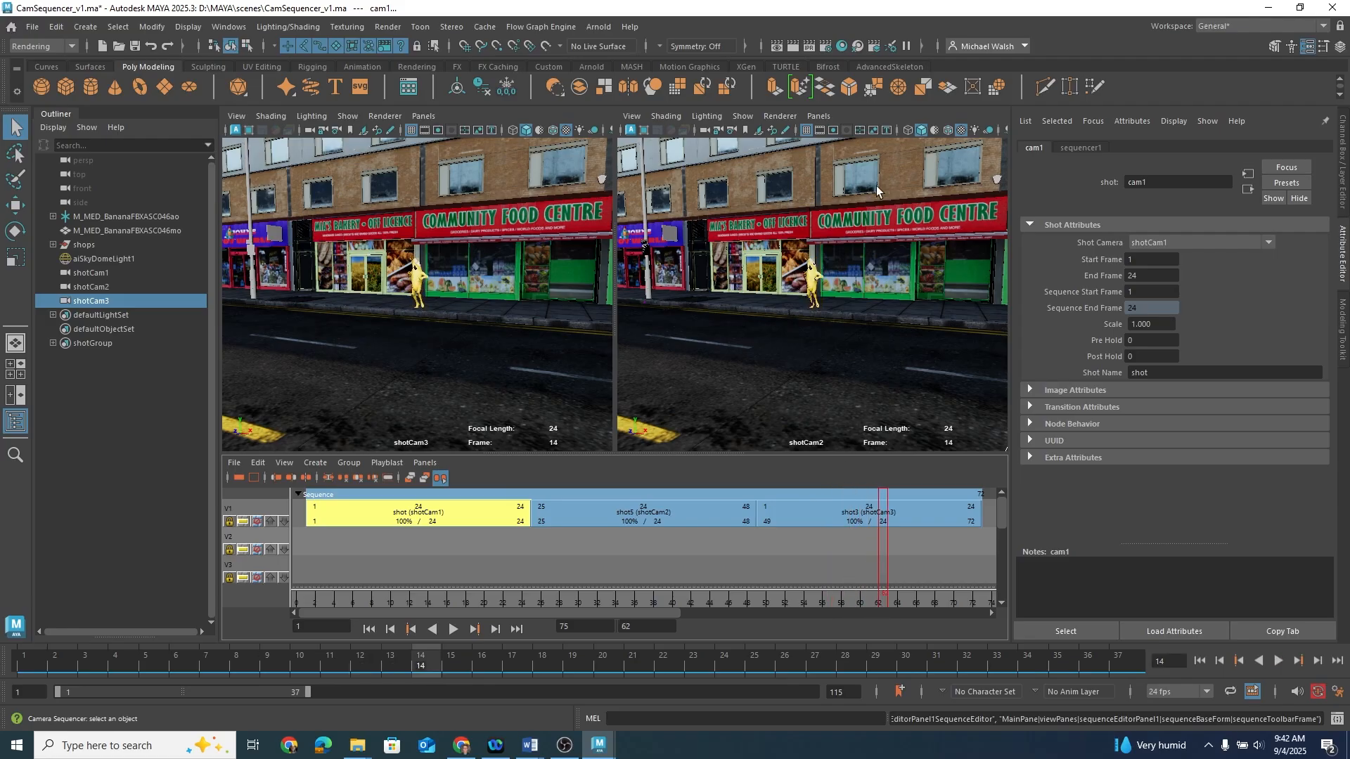
click(819, 116)
mouse_move(907, 131)
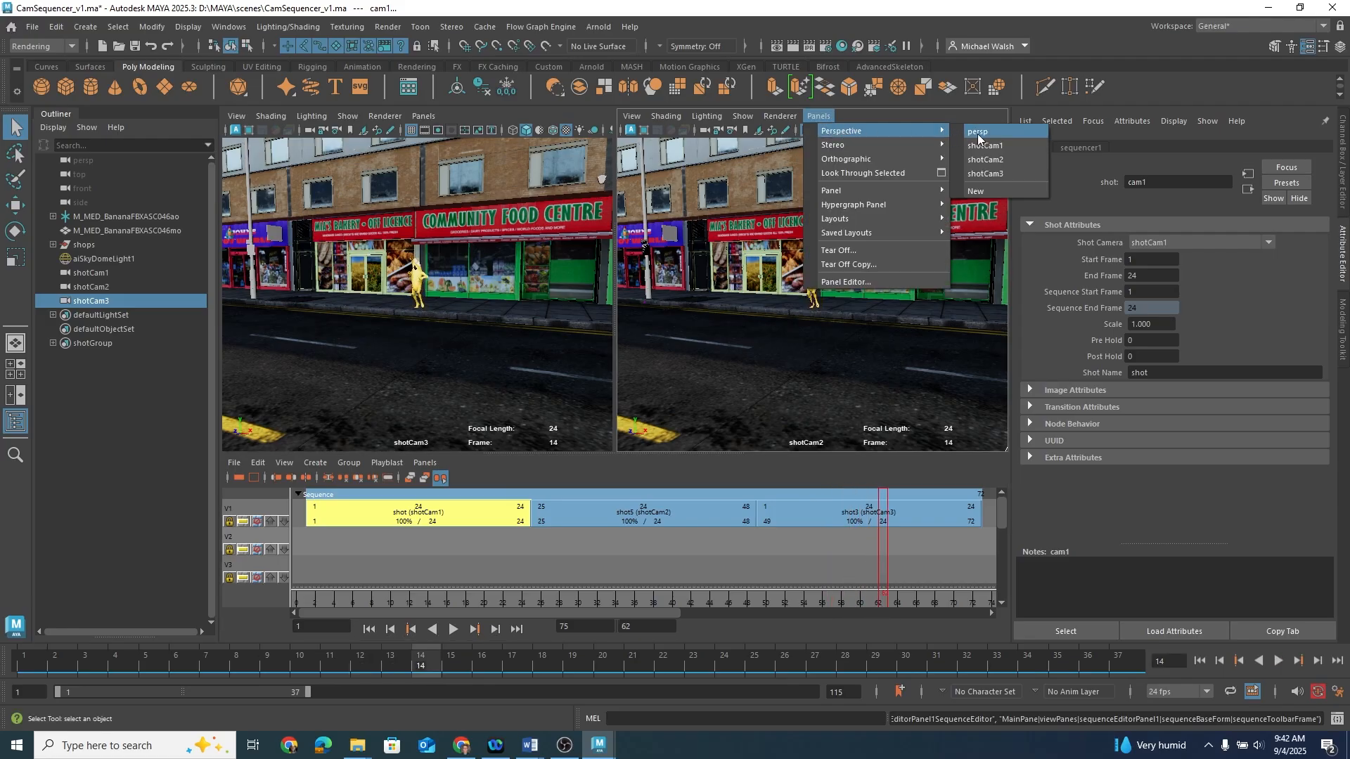
click(997, 173)
alt+right_drag(857, 353, 812, 350)
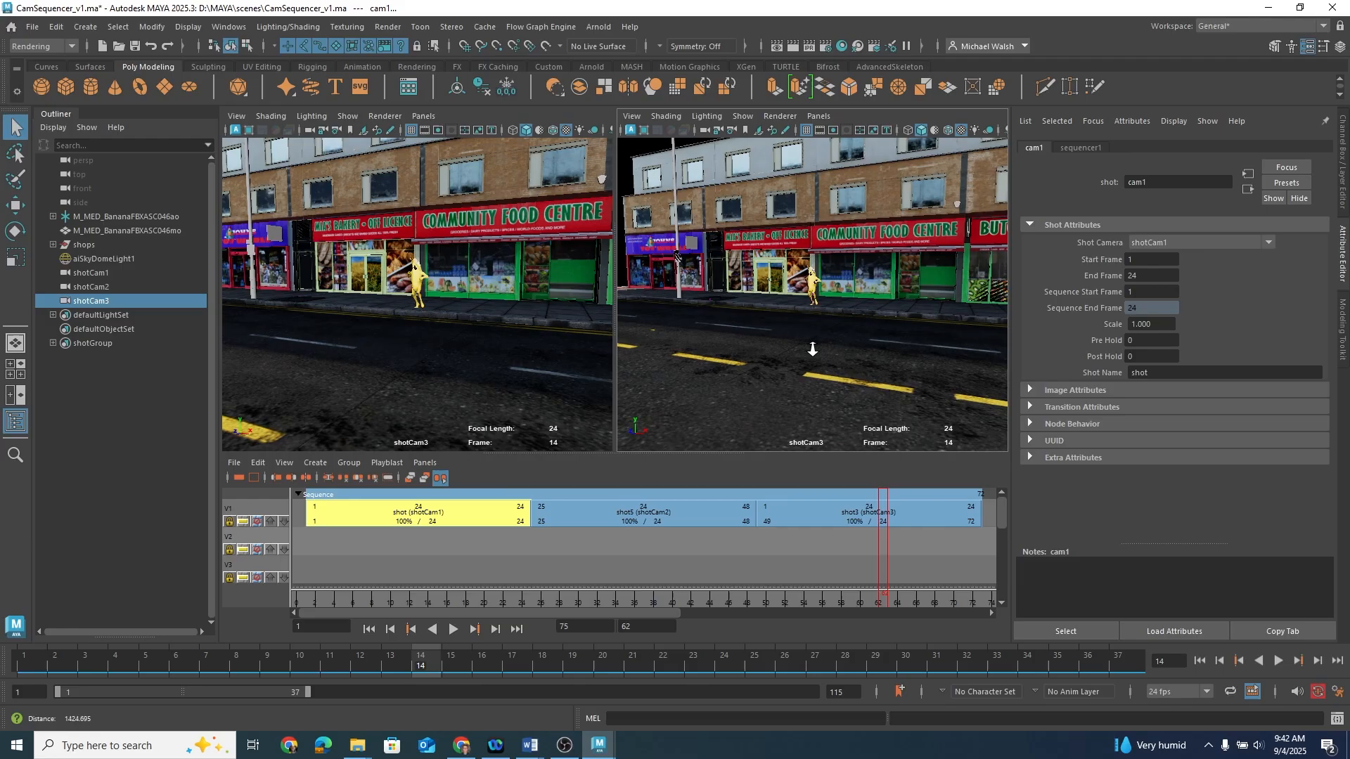
alt+drag(813, 349, 860, 342)
alt+right_drag(860, 342, 1125, 299)
alt+drag(940, 309, 879, 310)
alt+right_drag(886, 314, 746, 290)
alt+drag(826, 299, 826, 371)
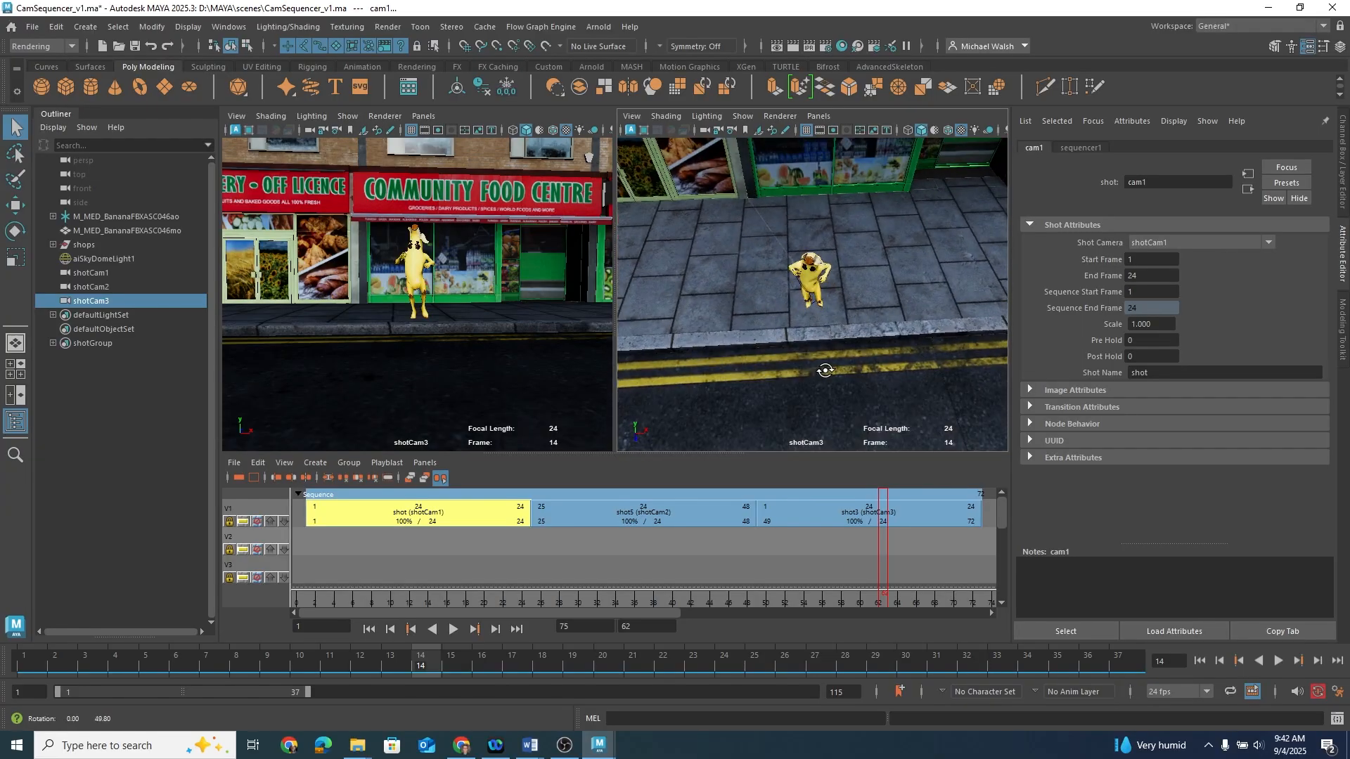
alt+right_drag(825, 370, 663, 337)
alt+middle_drag(823, 371, 835, 299)
alt+drag(835, 312, 827, 314)
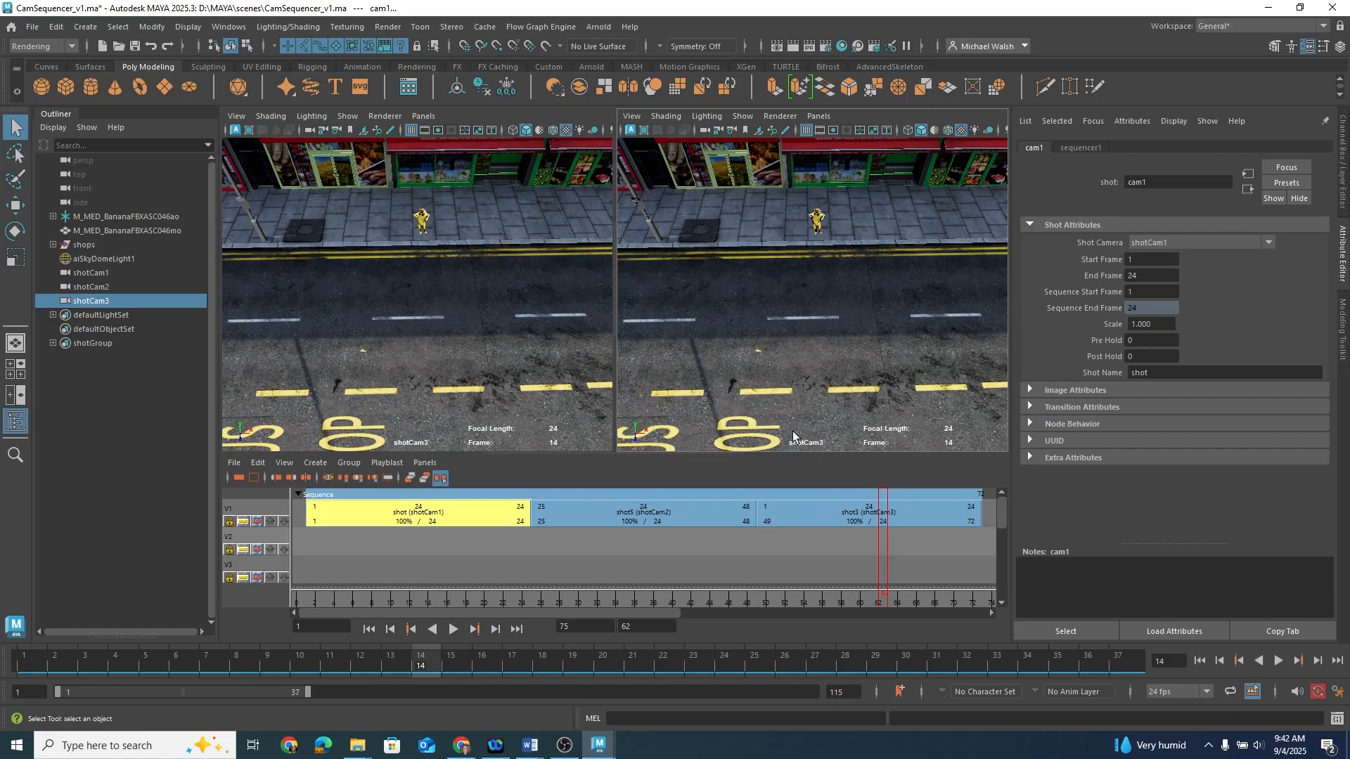
Step: Set the third shot's Start Frame to 49 and End Frame to 72 so it matches its sequence range
drag(876, 606, 826, 571)
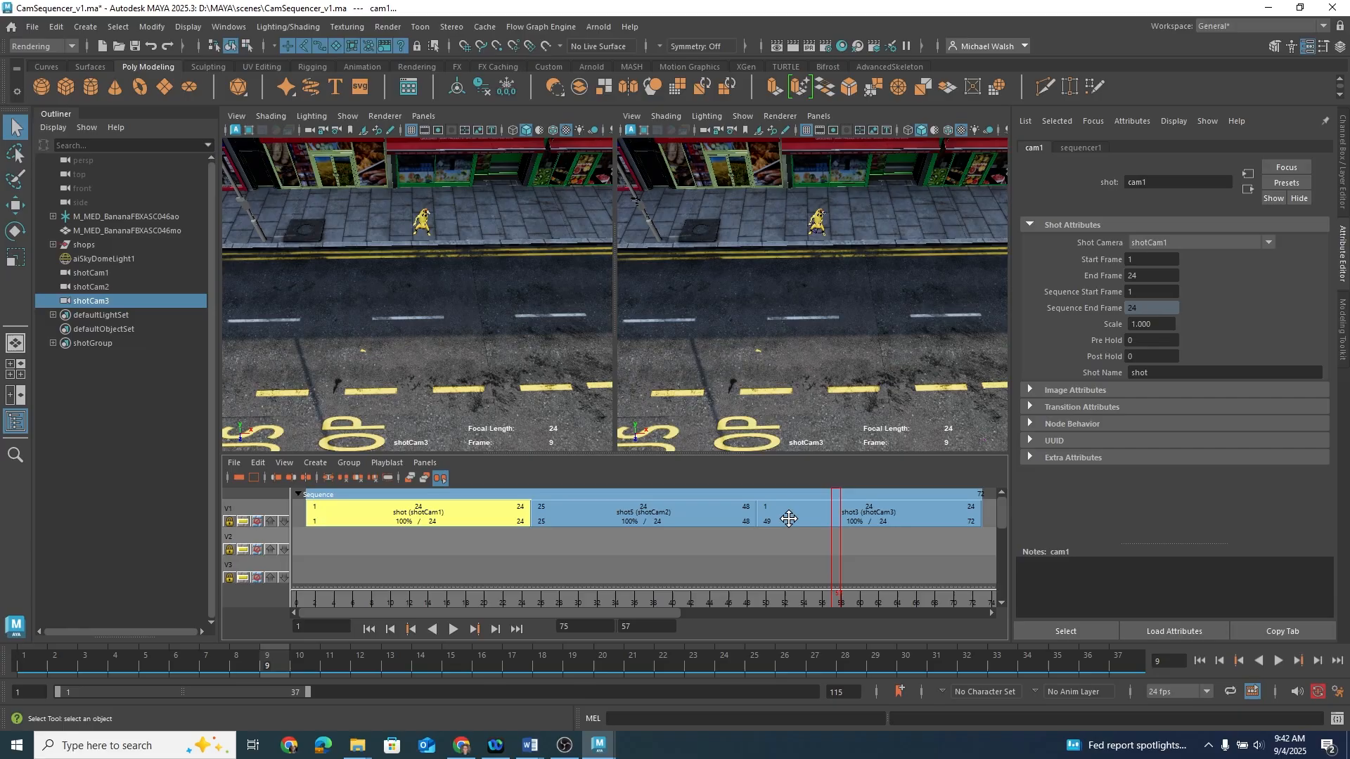
click(795, 515)
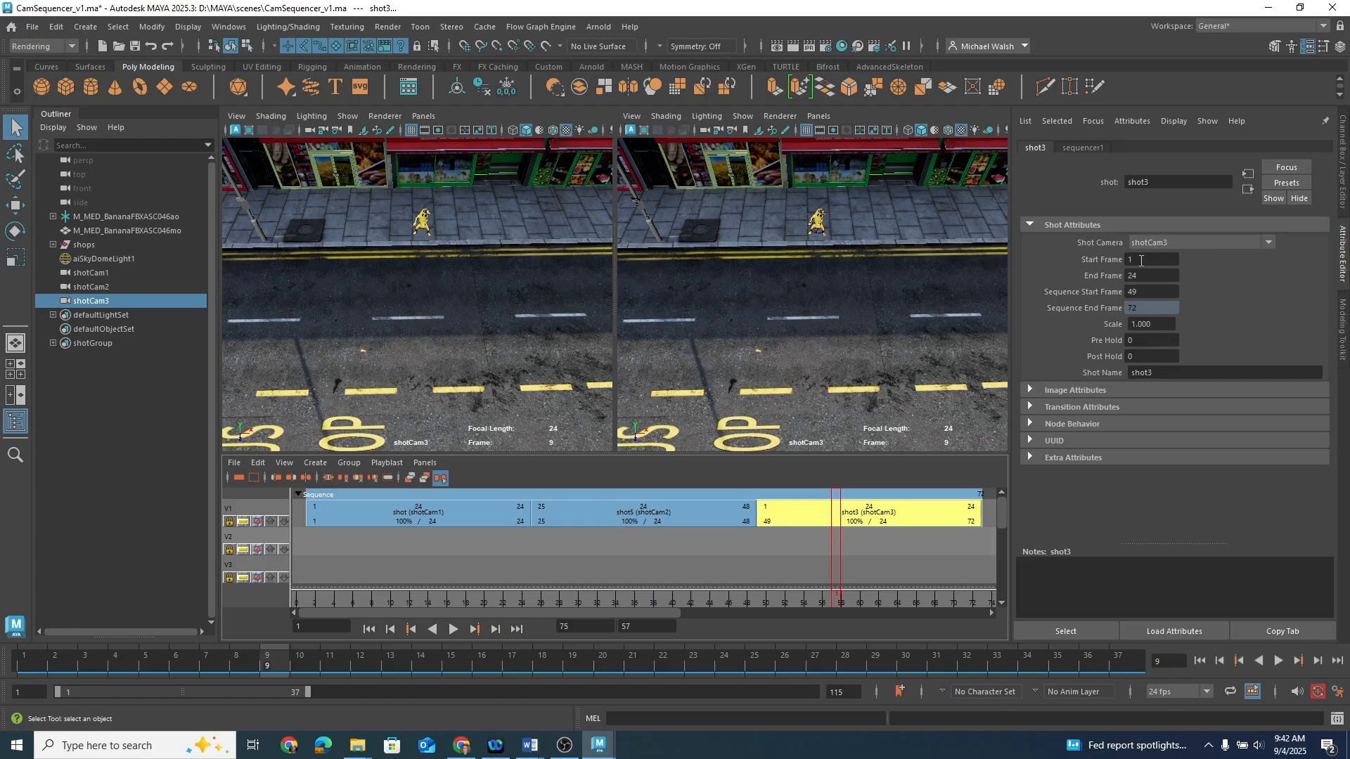
click(1143, 258)
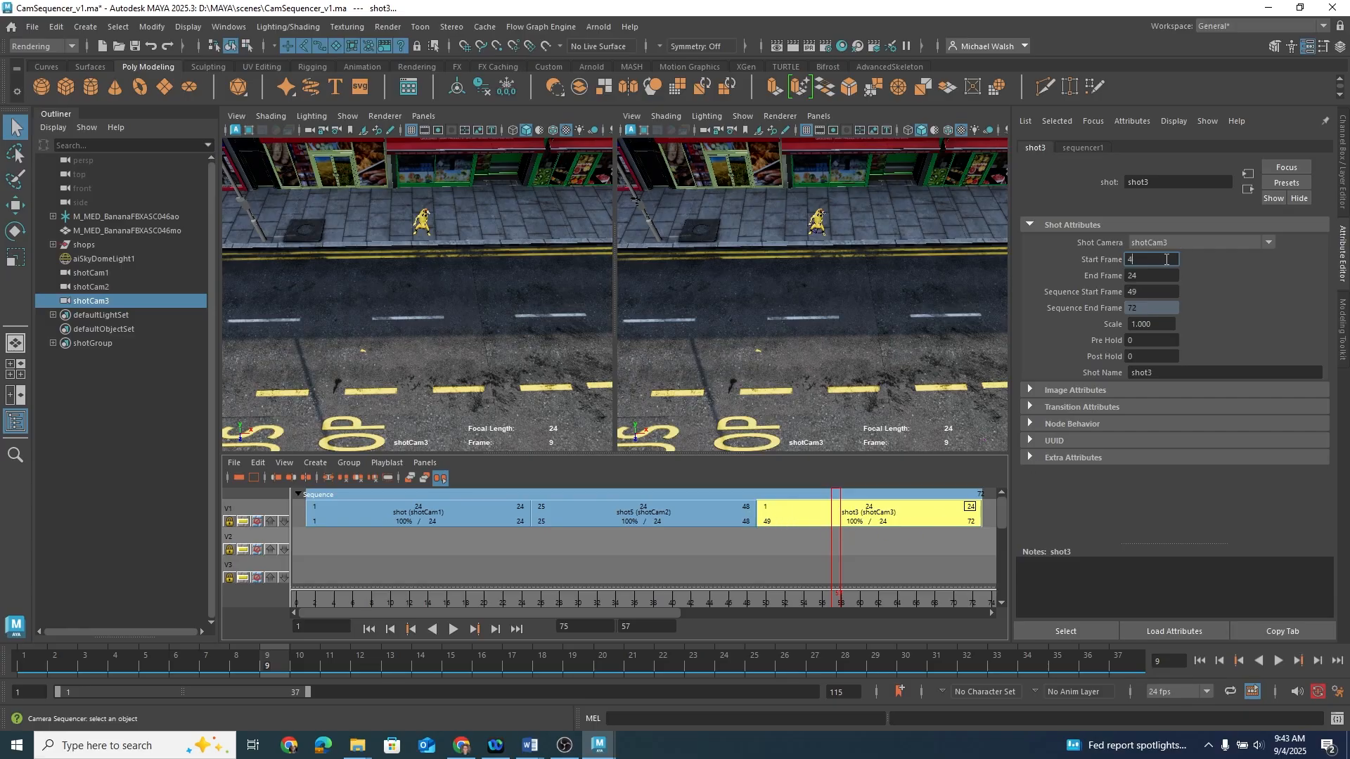
text(49)
key(Return)
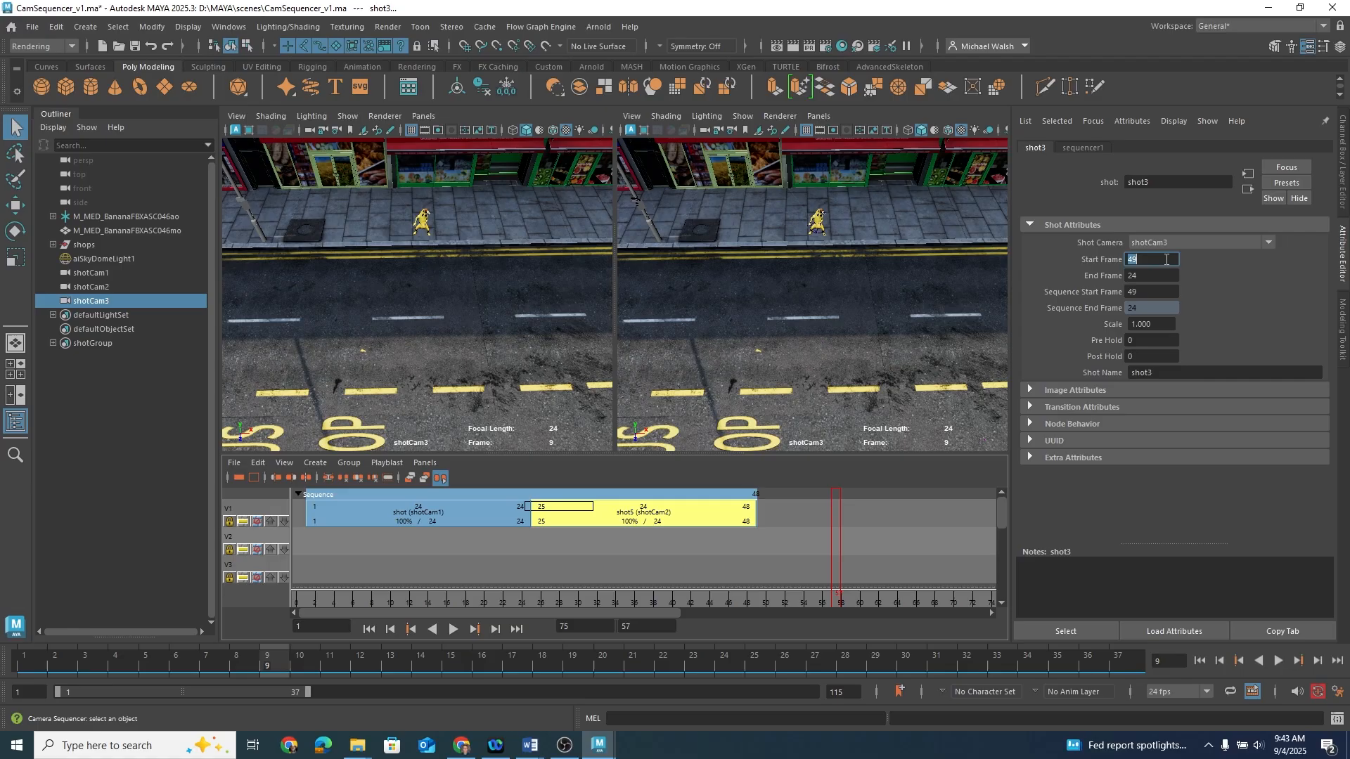
click(609, 543)
click(803, 513)
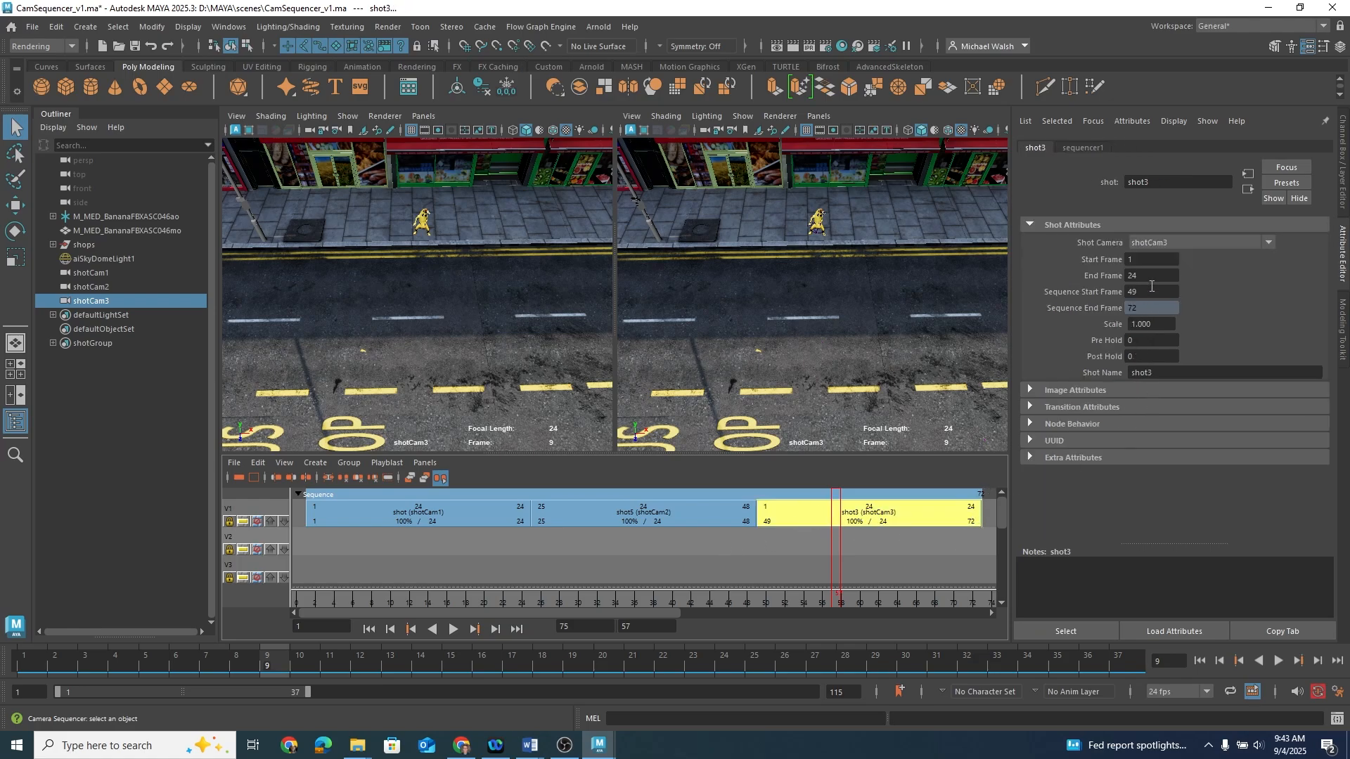
drag(1149, 292, 1110, 279)
key(Return)
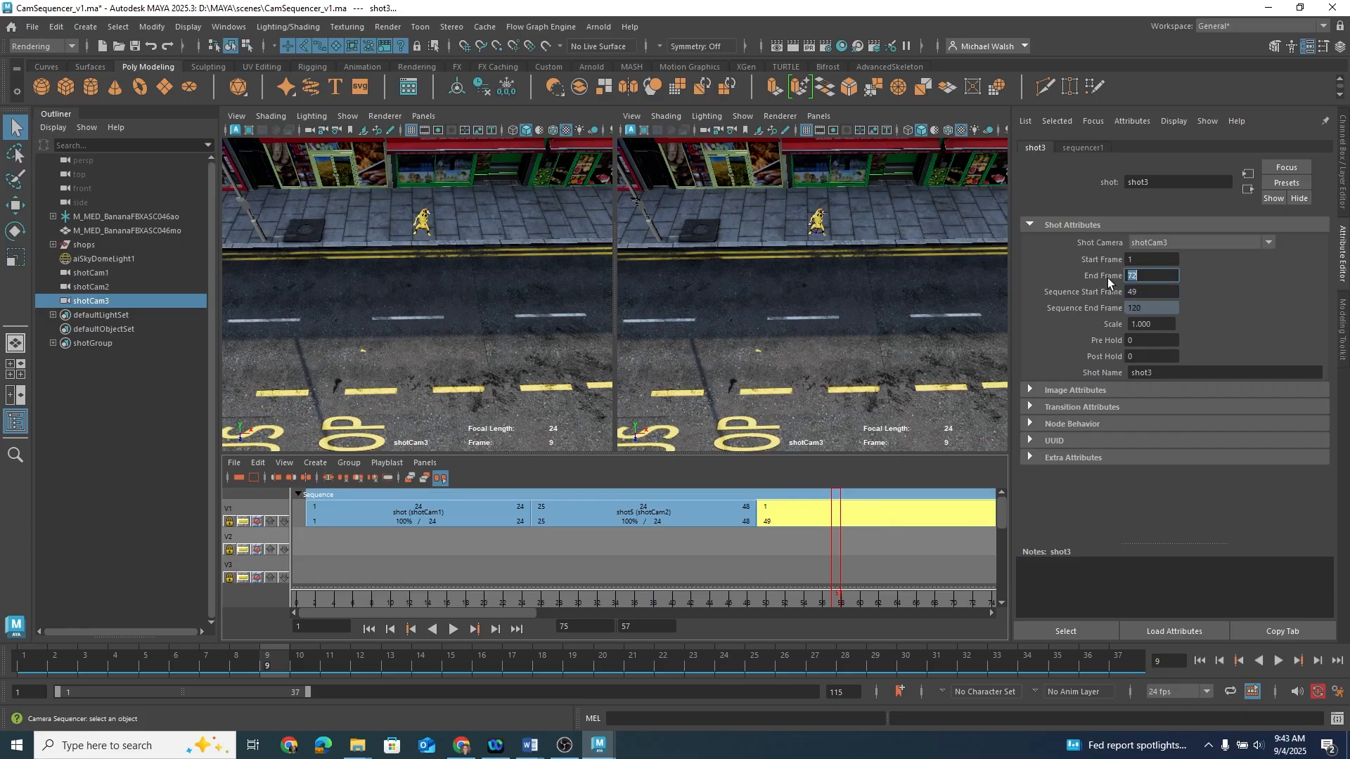
drag(1141, 260, 1121, 260)
key(Return)
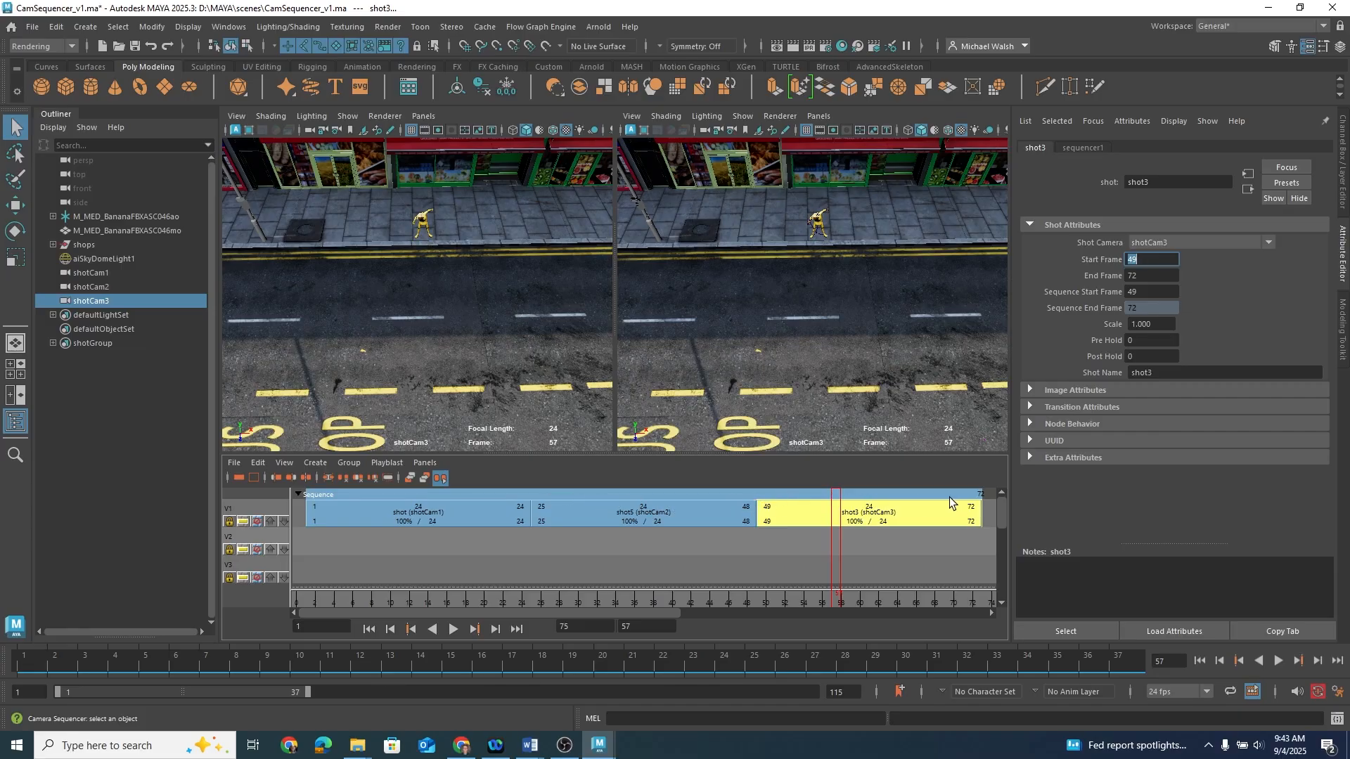
Step: Slide the third and second shots later along the track, opening gaps between the shots
drag(838, 602, 639, 586)
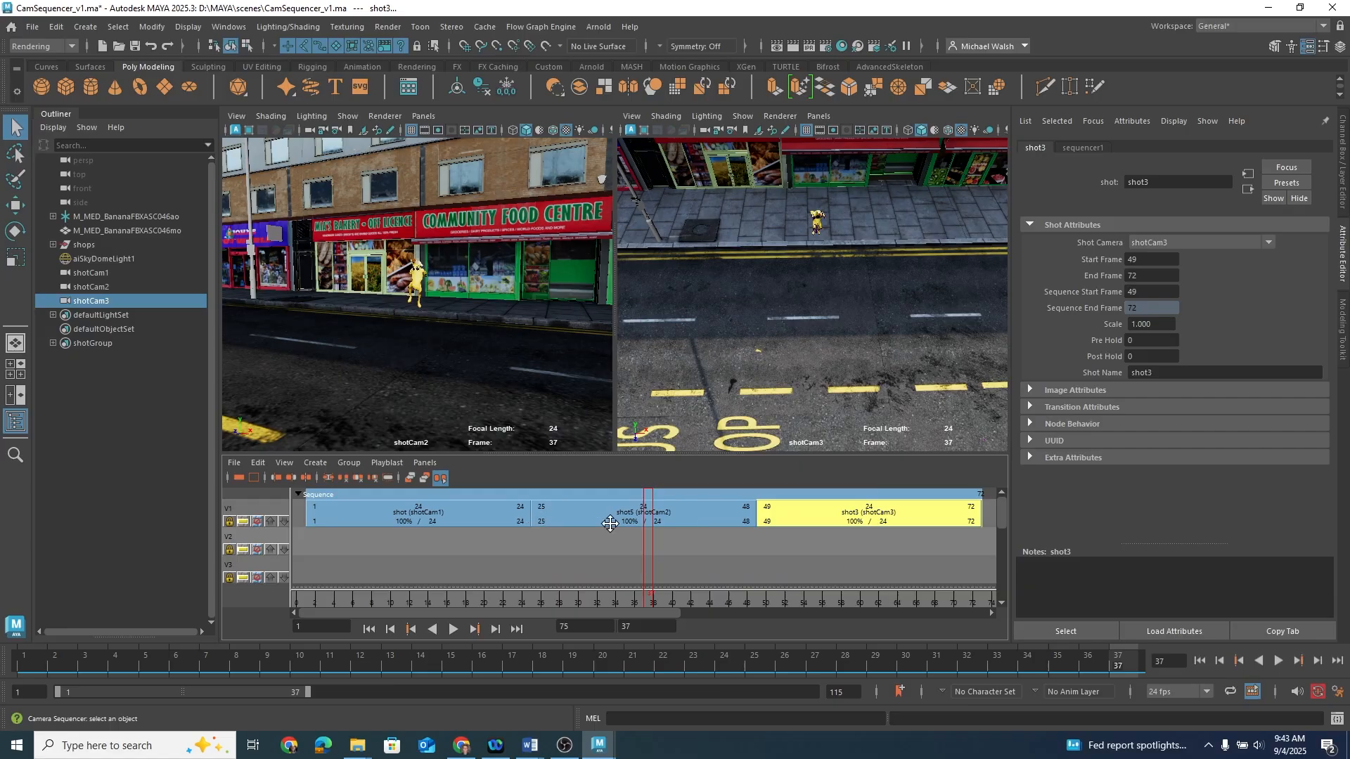
drag(648, 594, 711, 605)
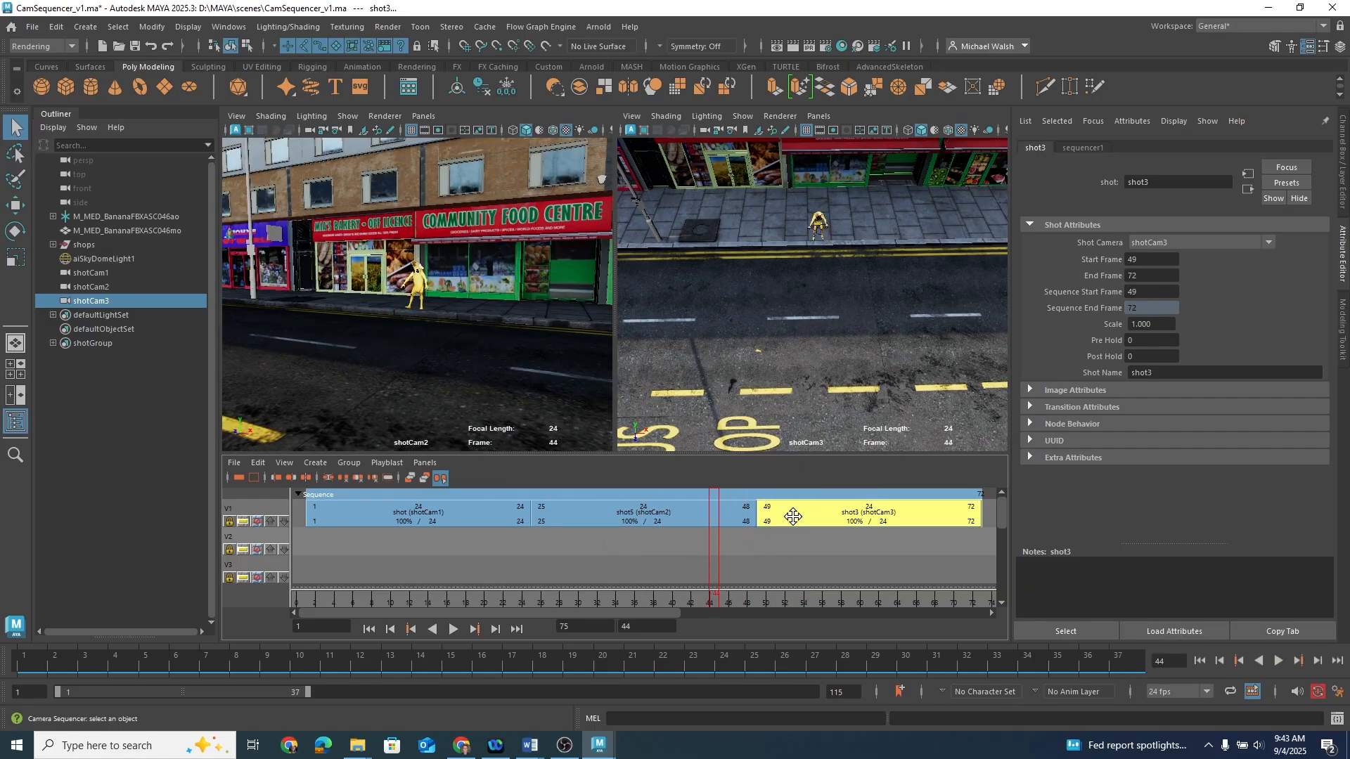
drag(794, 517, 858, 519)
drag(644, 521, 684, 521)
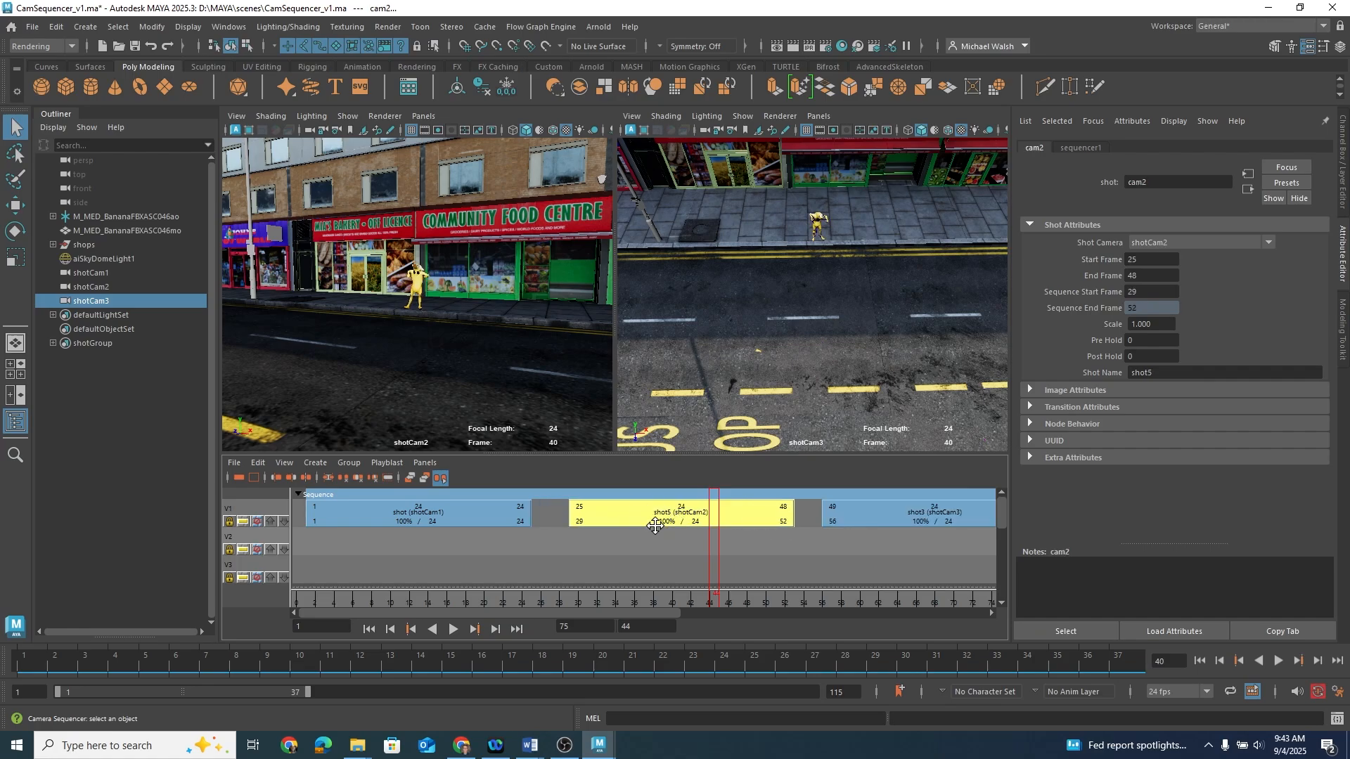
Step: Remove the shot gaps for all shots in the sequence
click(260, 464)
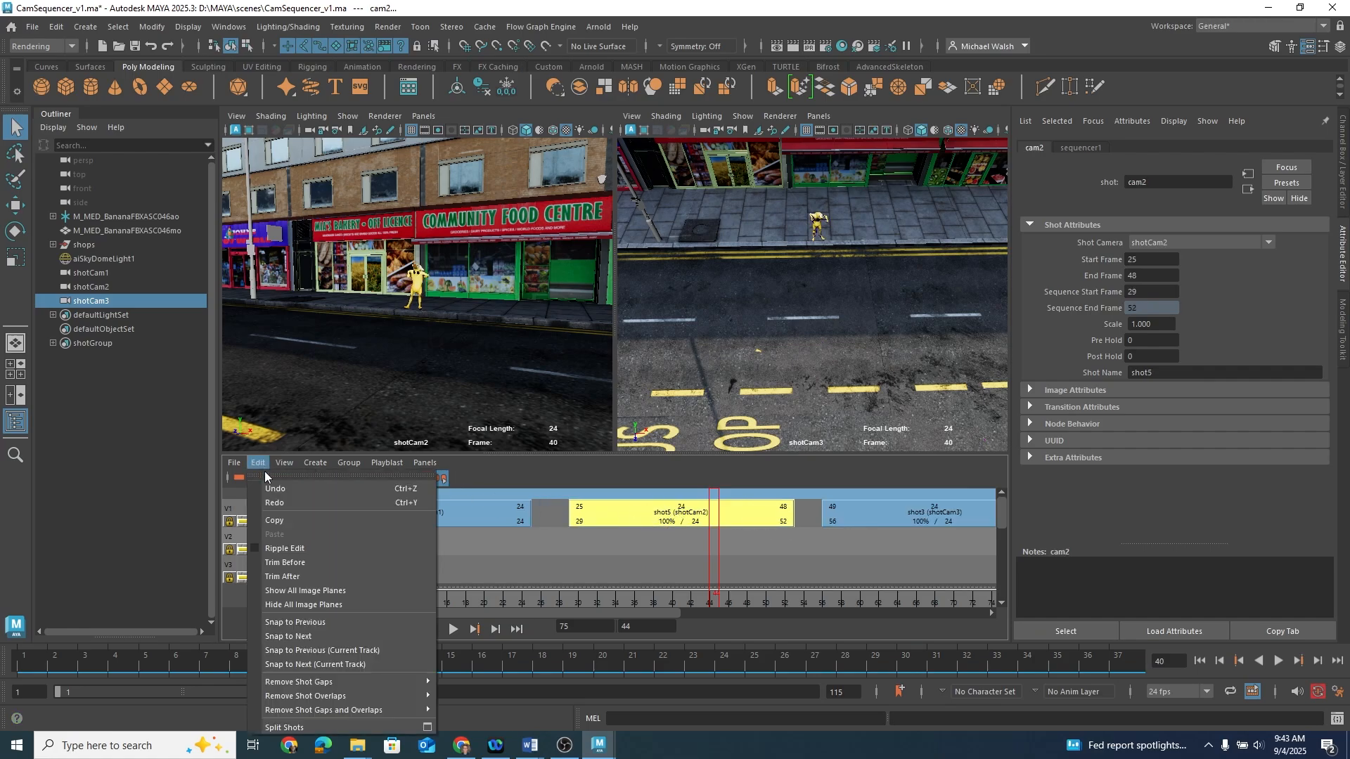
mouse_move(319, 685)
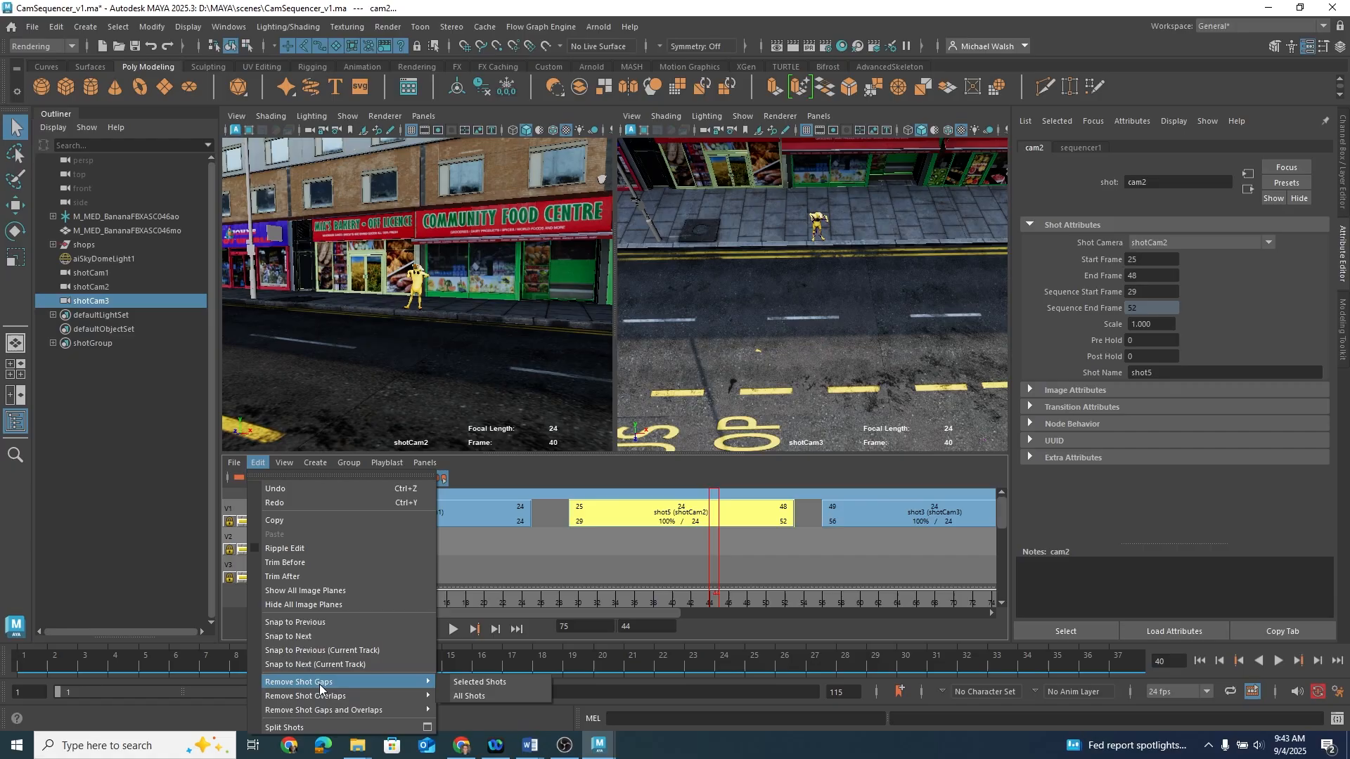
click(487, 695)
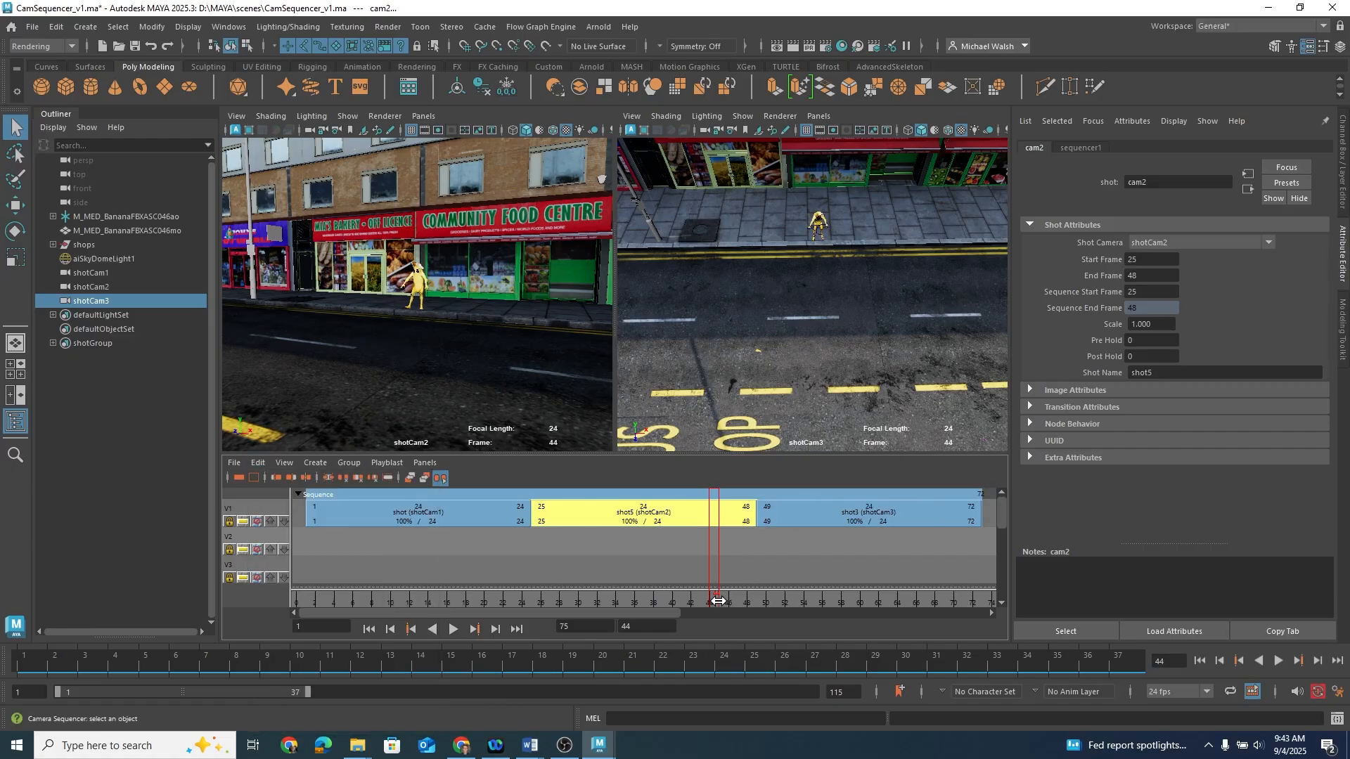
drag(718, 601, 550, 601)
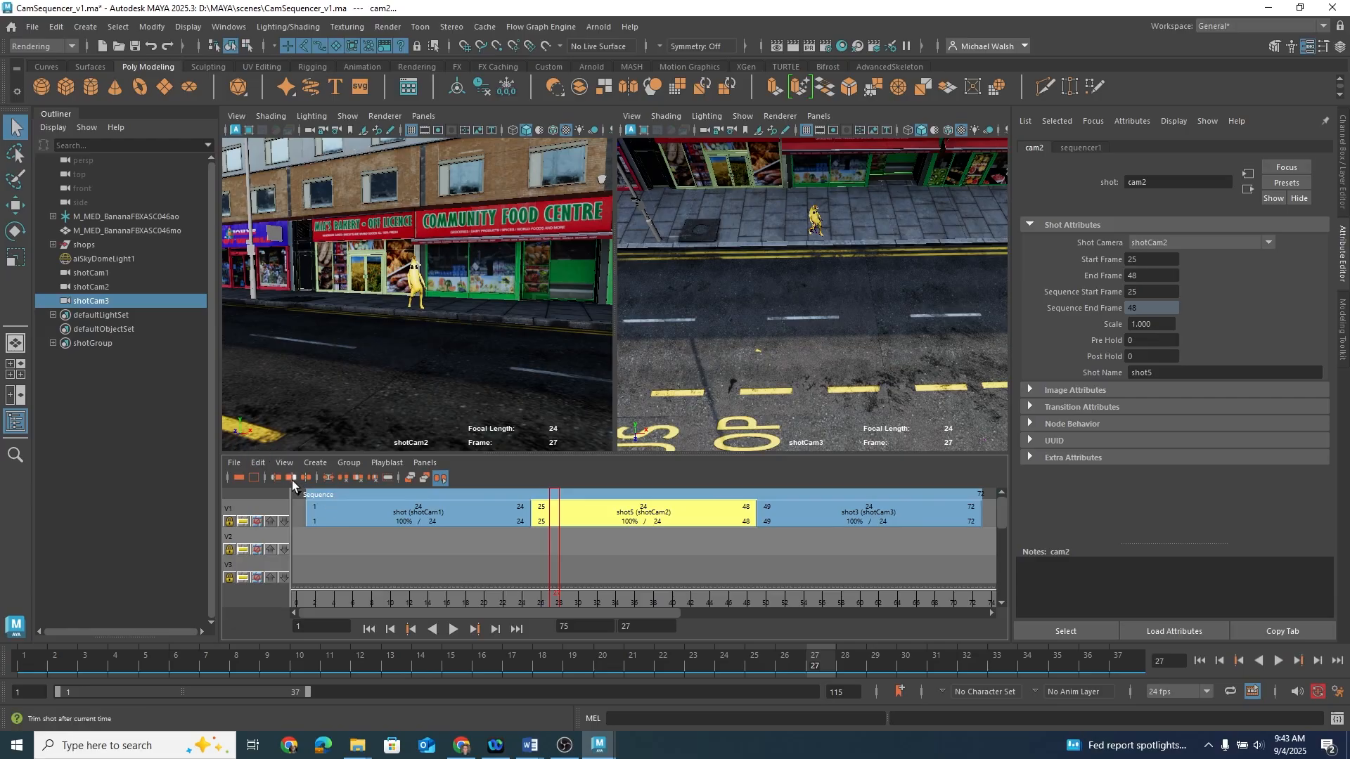
click(229, 522)
click(257, 523)
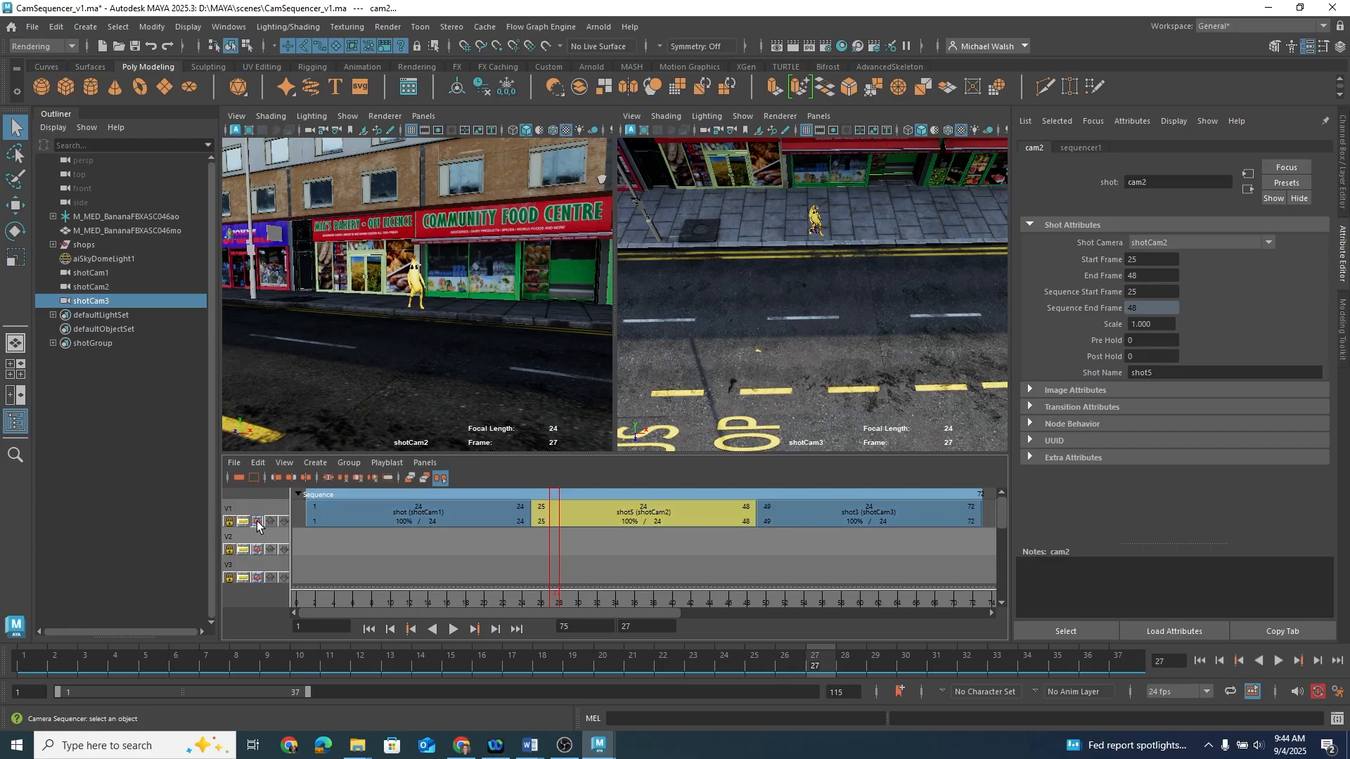
click(257, 523)
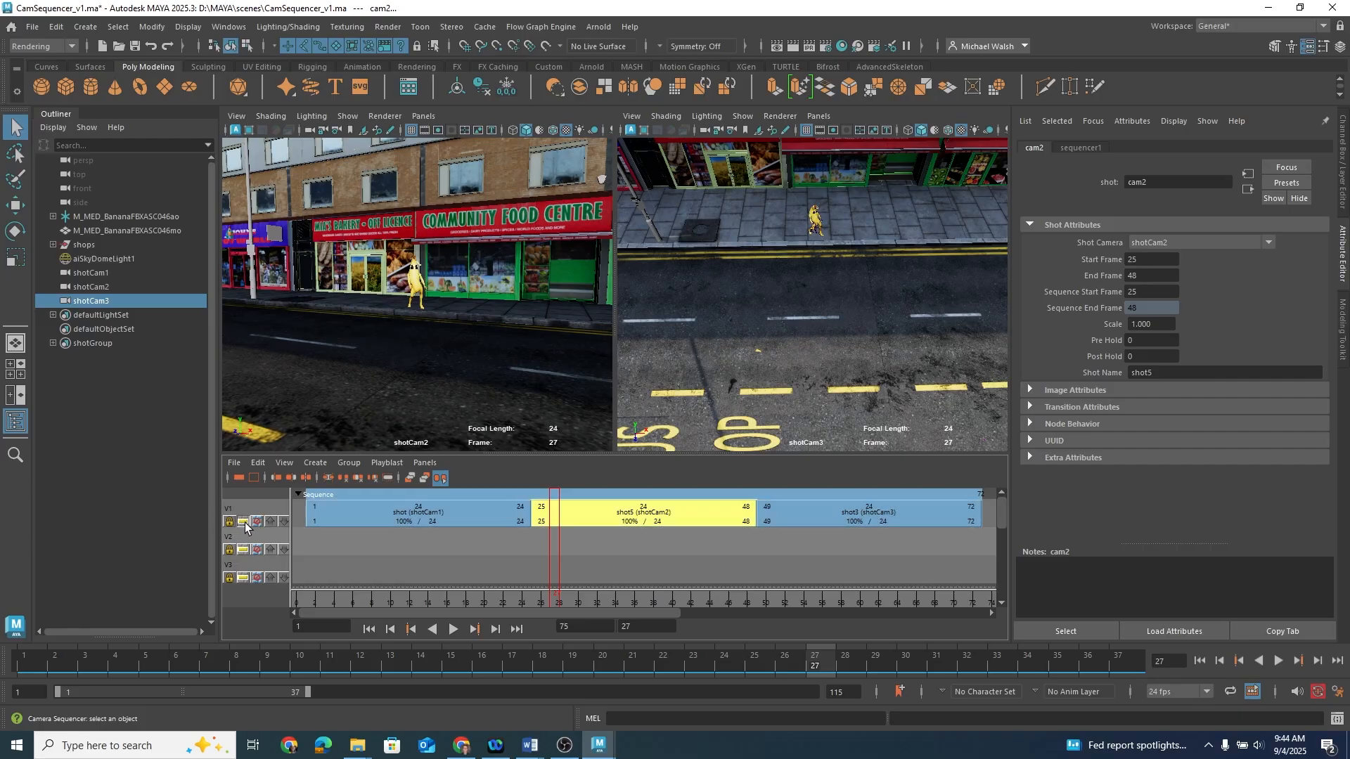
Step: Scrub through the sequence to review each shot's camera view
drag(541, 595, 446, 590)
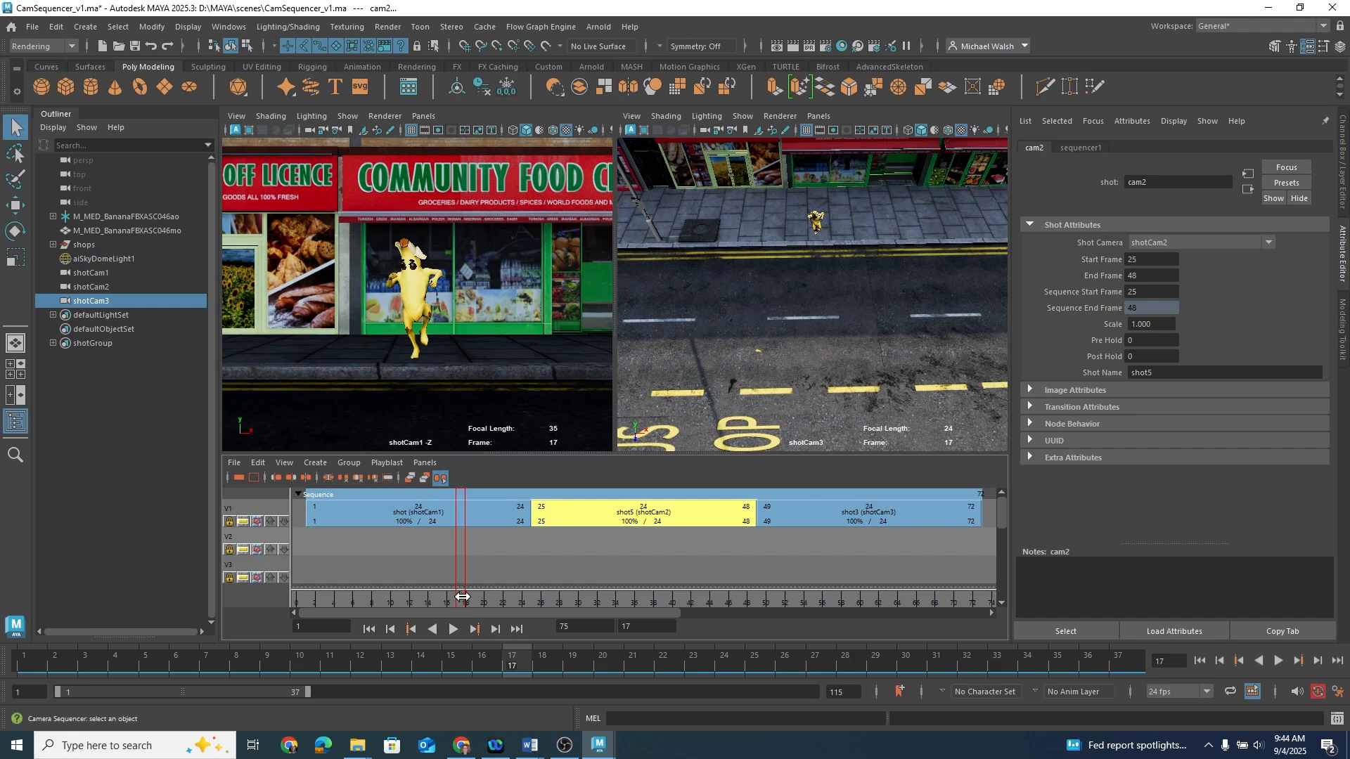
drag(461, 597, 852, 598)
click(849, 516)
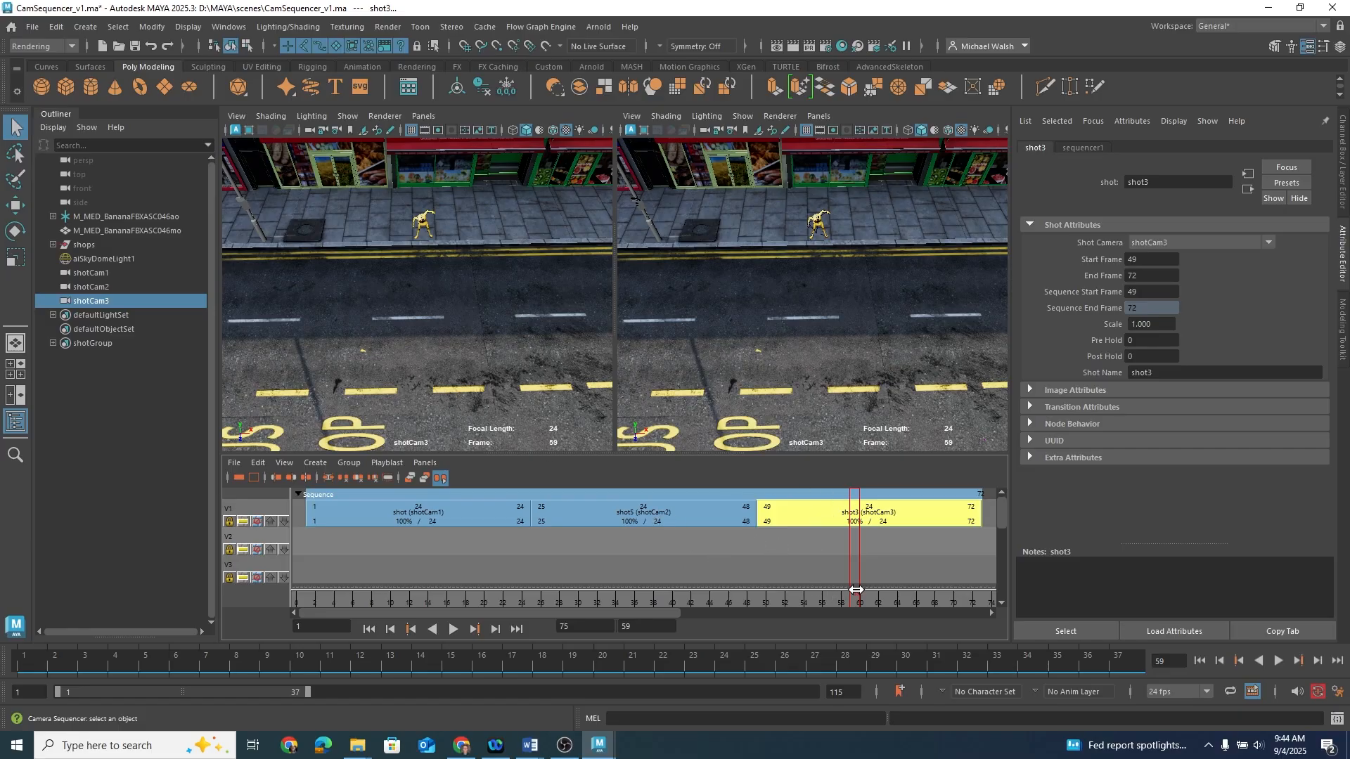
drag(857, 595, 677, 605)
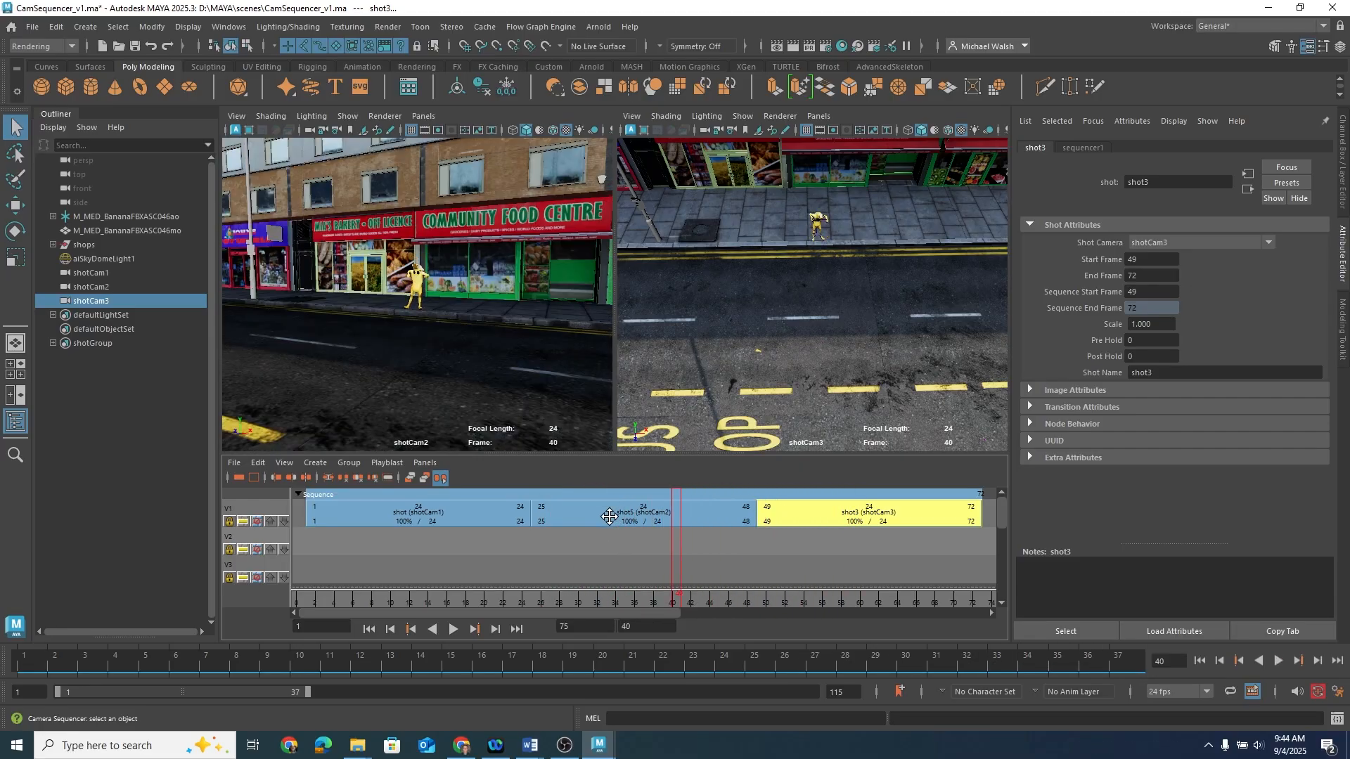
drag(676, 606, 532, 613)
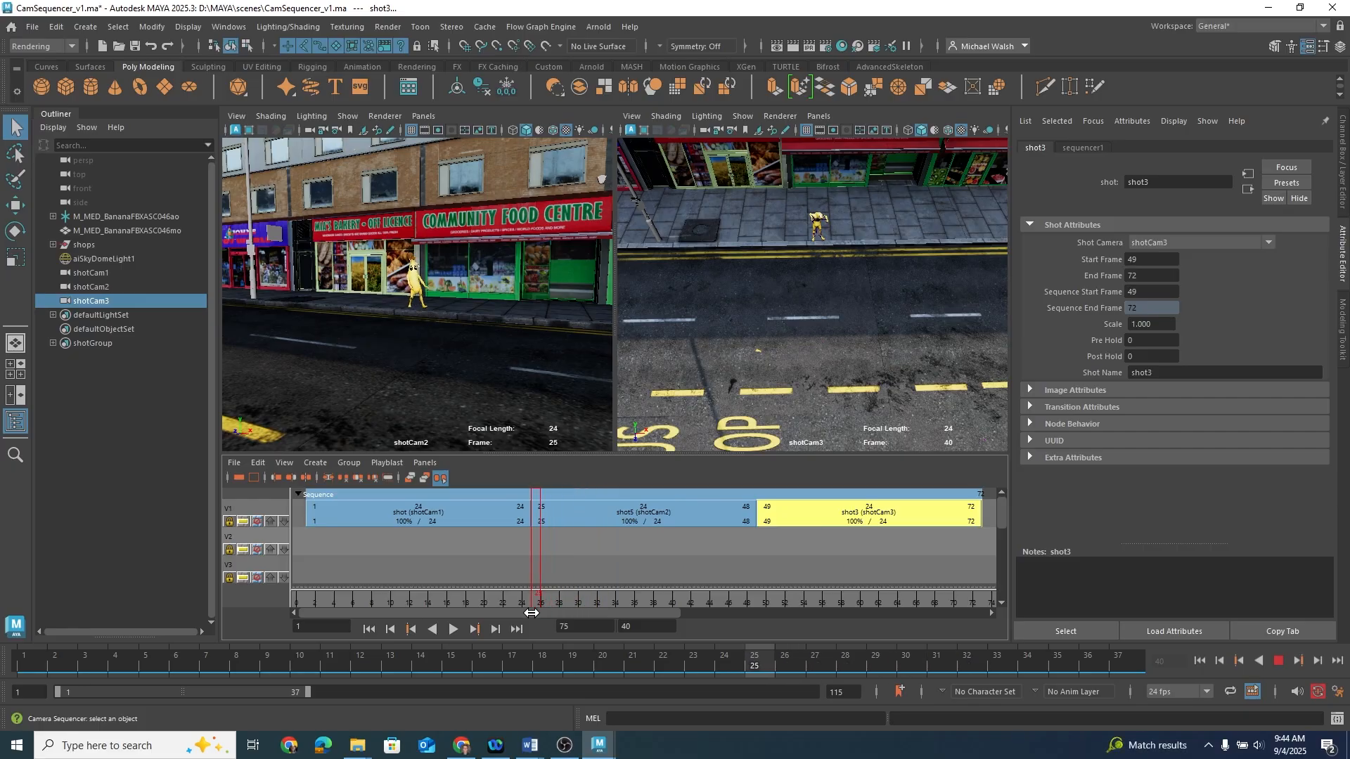
Step: Duplicate shotCam3 and rename the copy shotCam2_alt_a
click(98, 302)
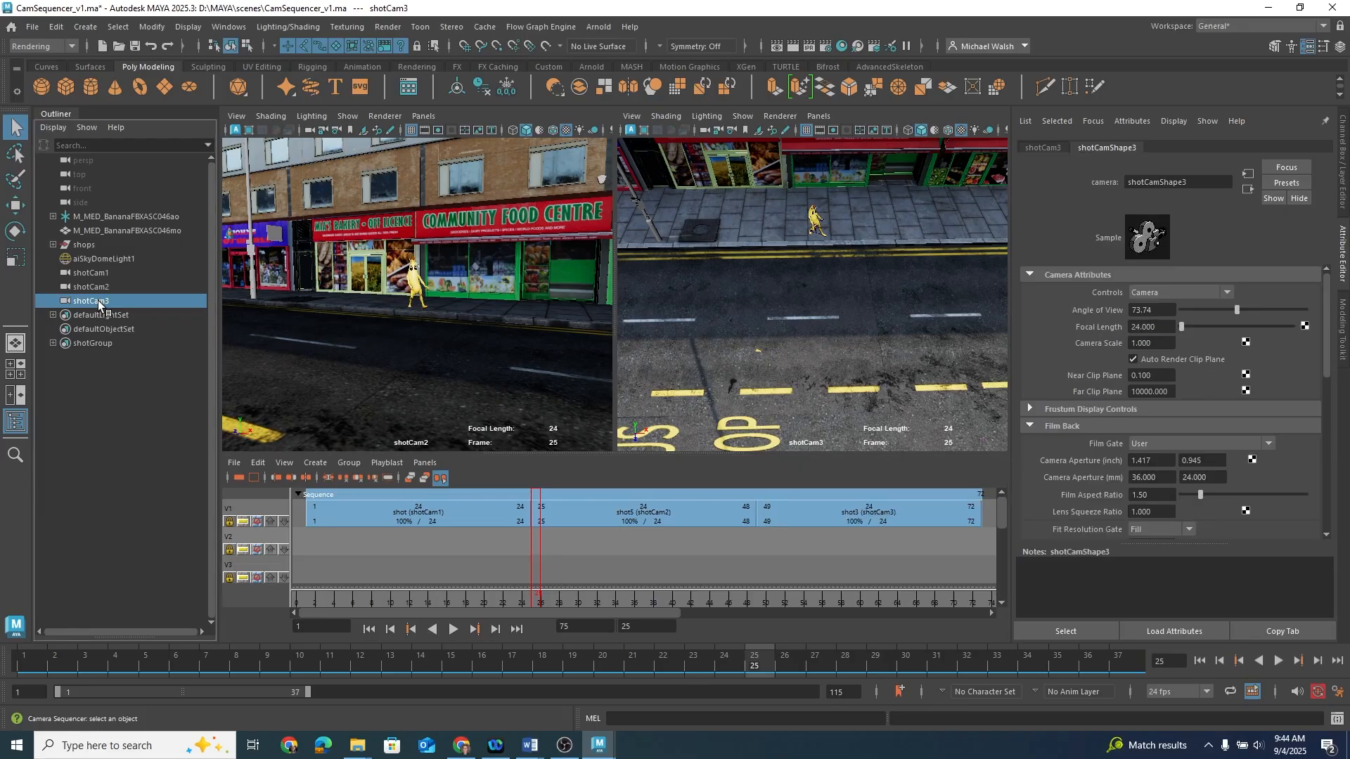
key(ctrl+d)
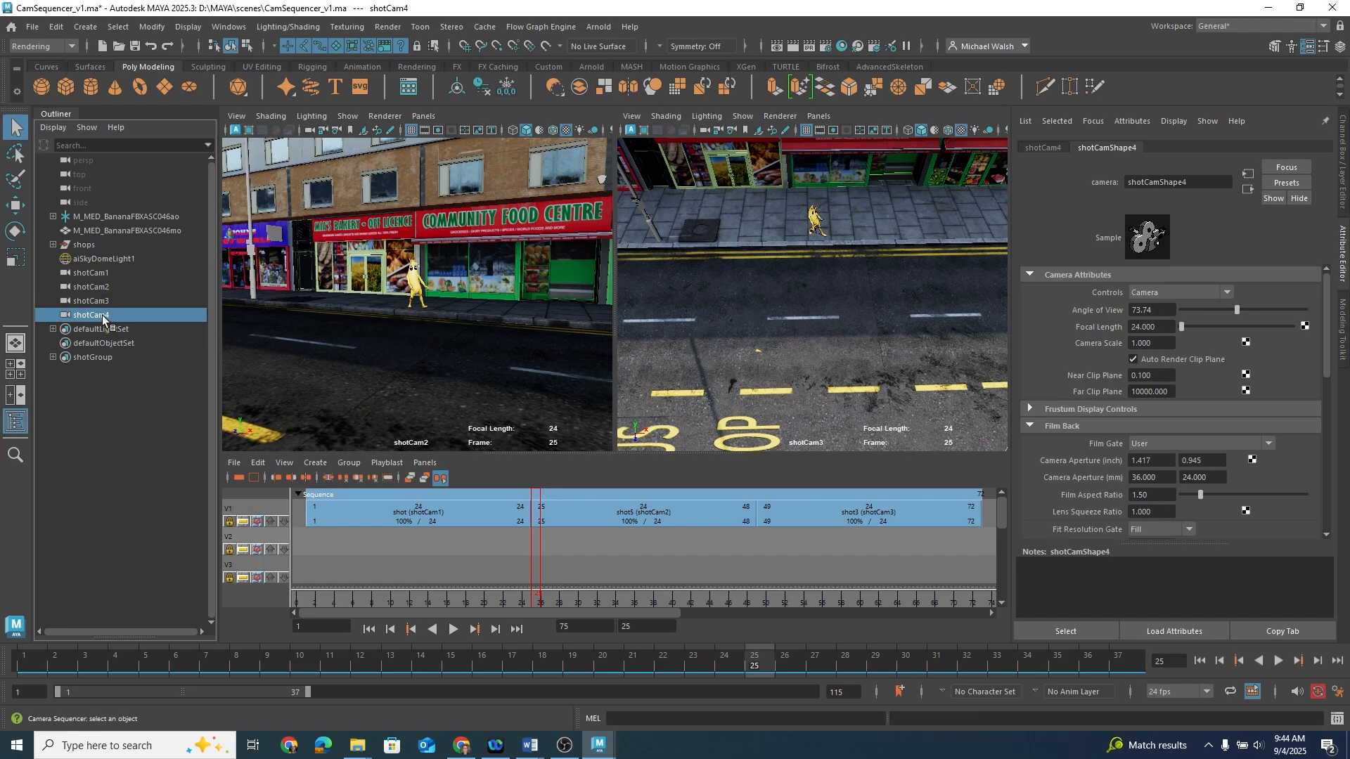
double_click(103, 318)
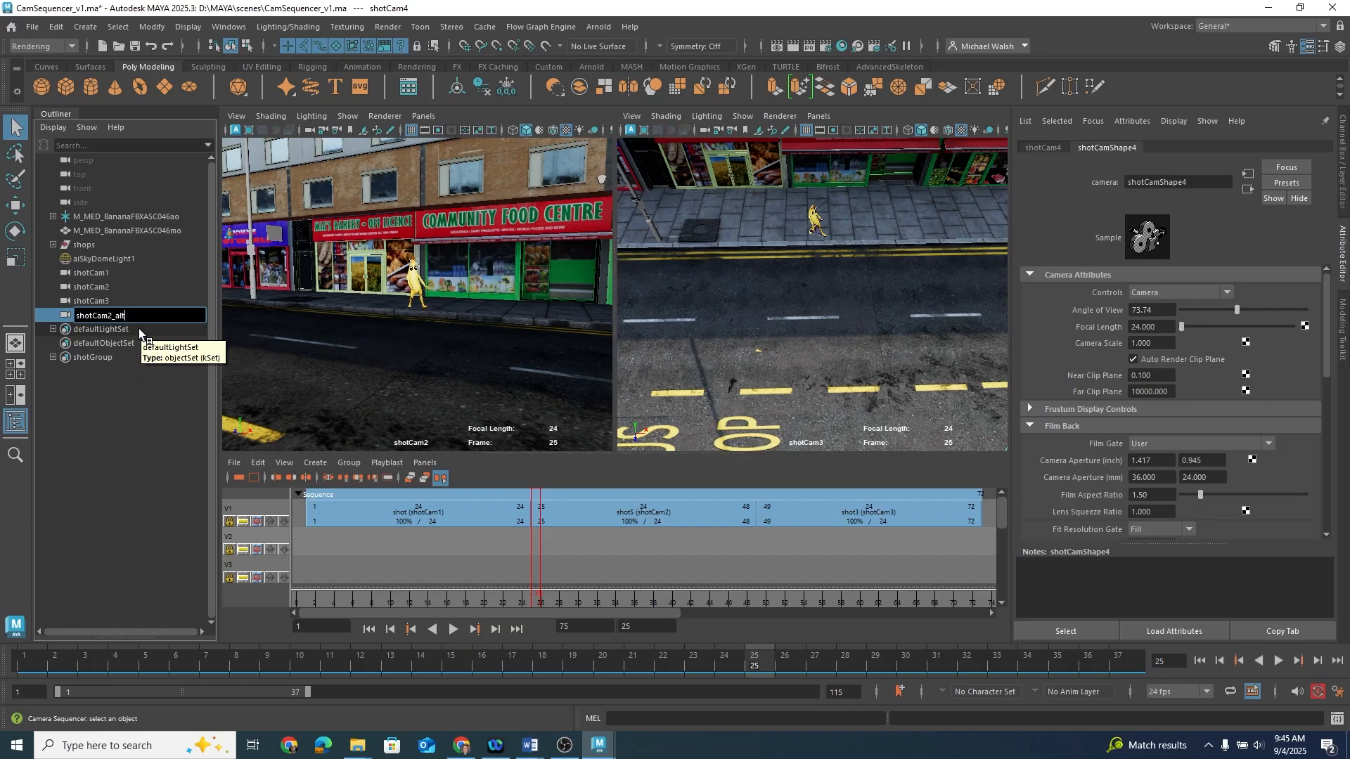
key(Return)
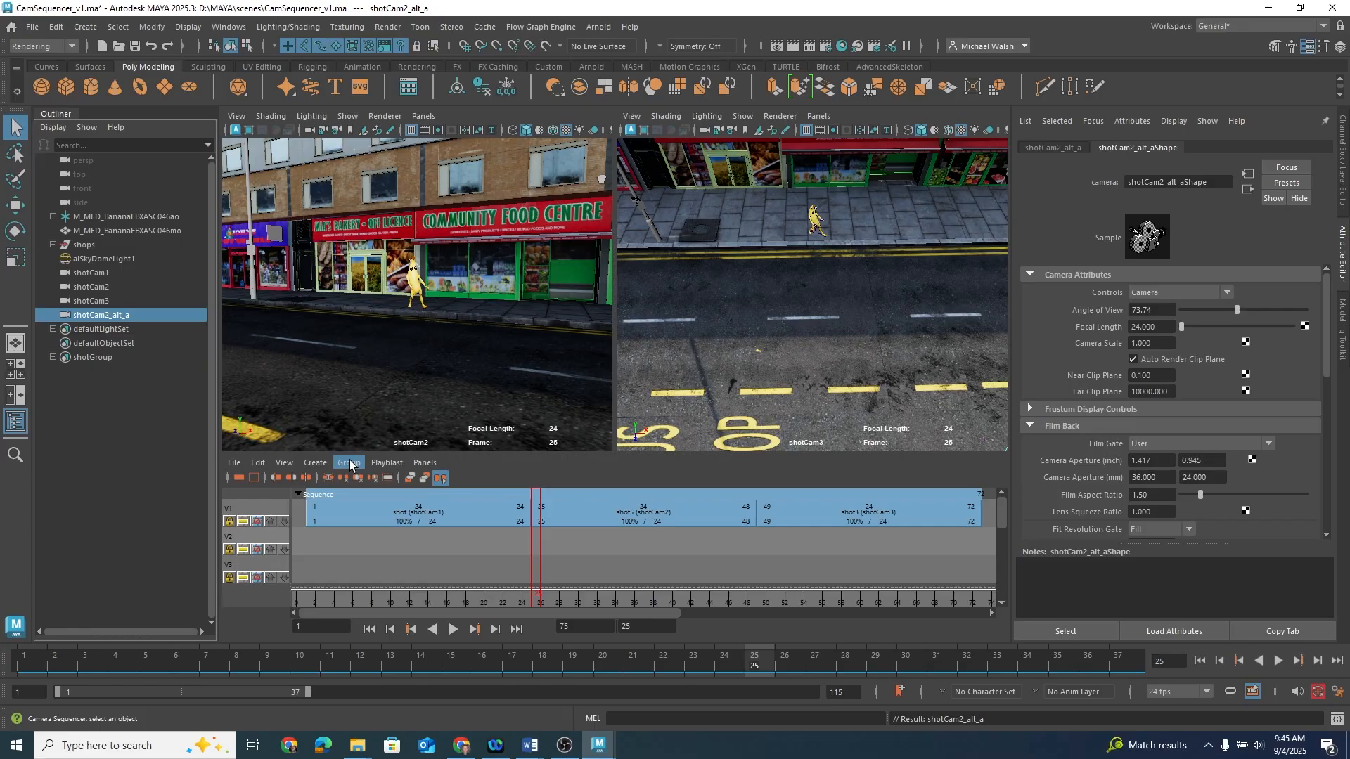
Step: Create a new shot named shot2_alt running from frame 25 to 48 at the current frame
click(316, 463)
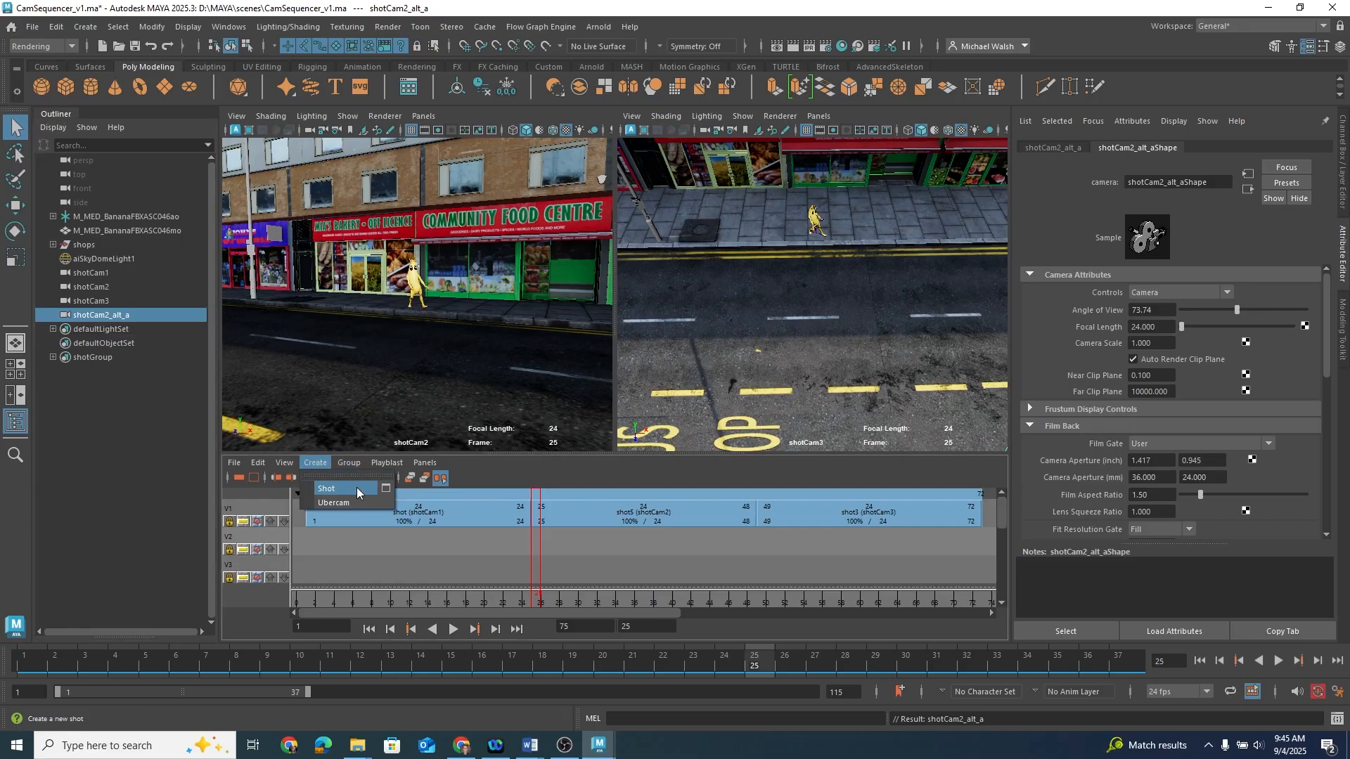
click(385, 488)
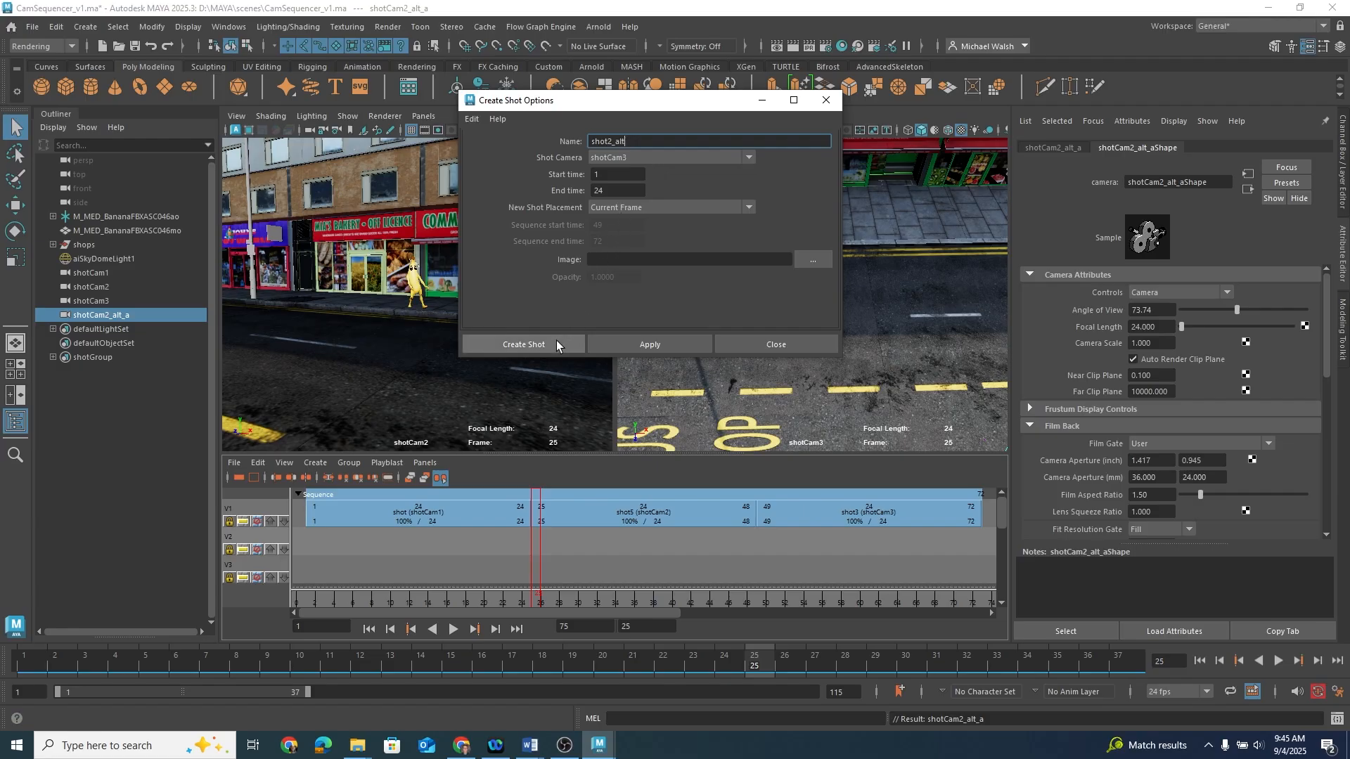
click(613, 175)
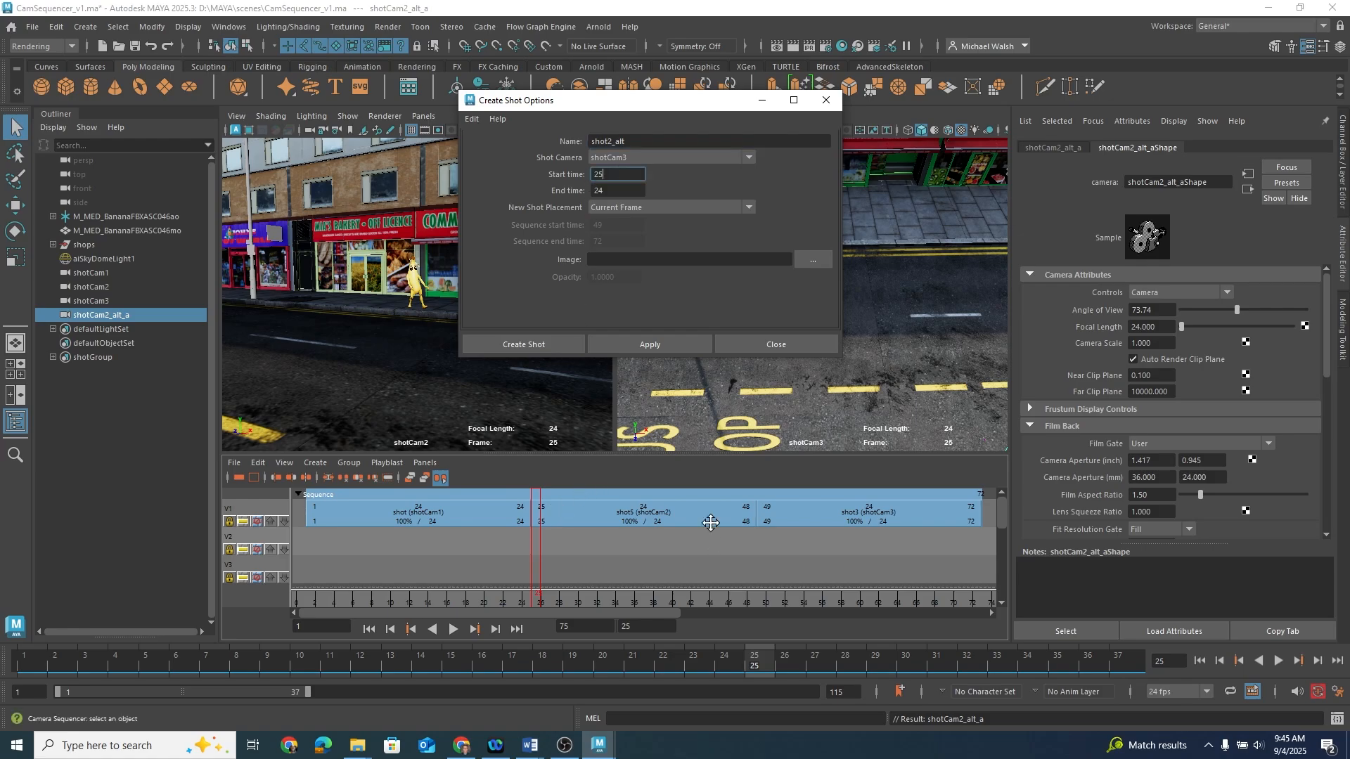
click(613, 191)
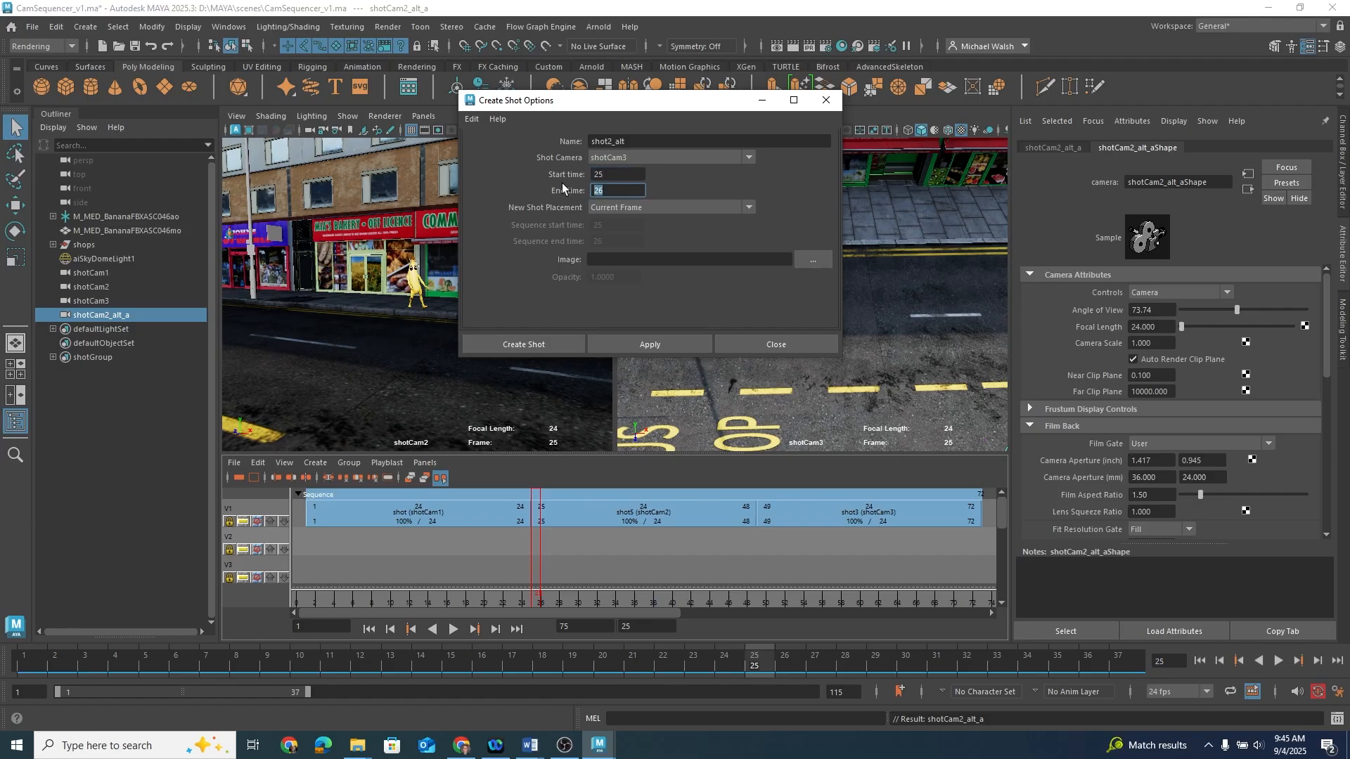
text(48)
click(543, 344)
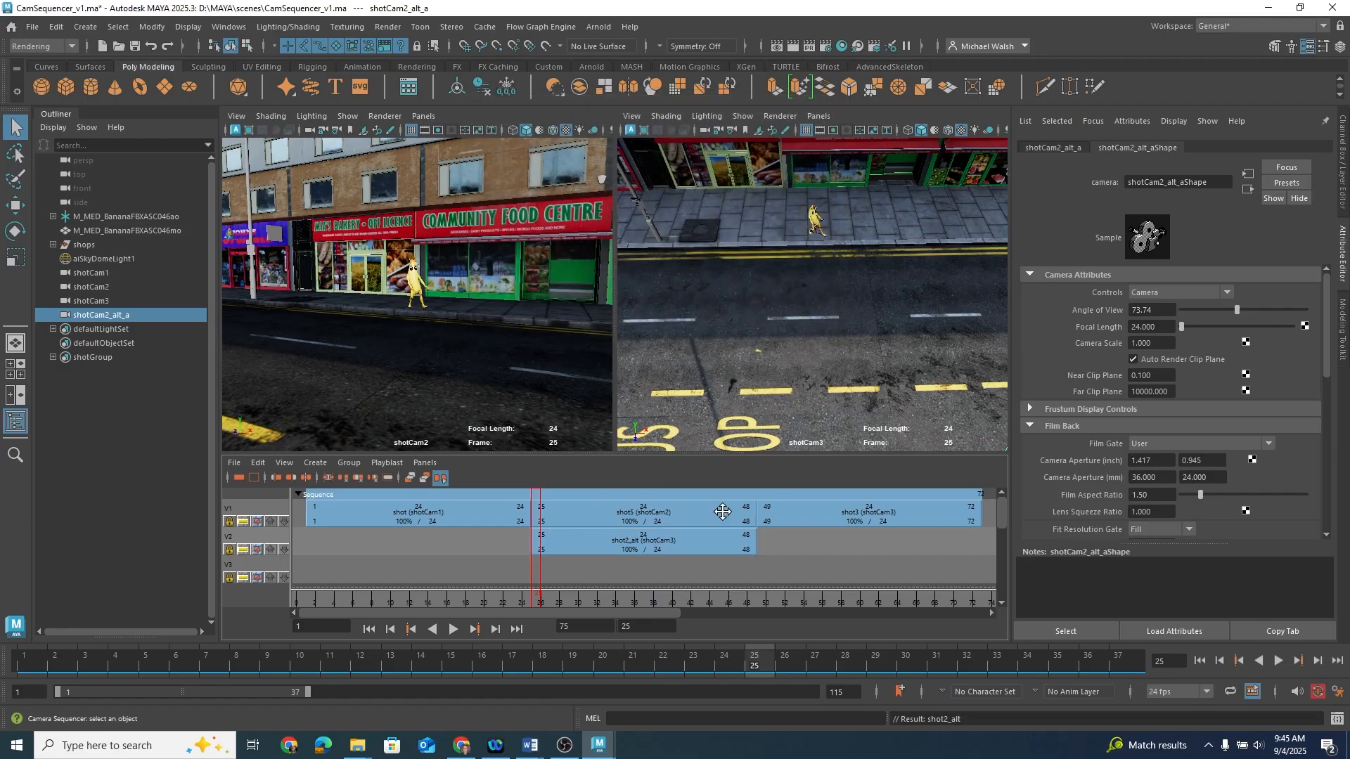
Step: Assign shotCam2_alt_a as the Shot Camera of shot2_alt
click(672, 546)
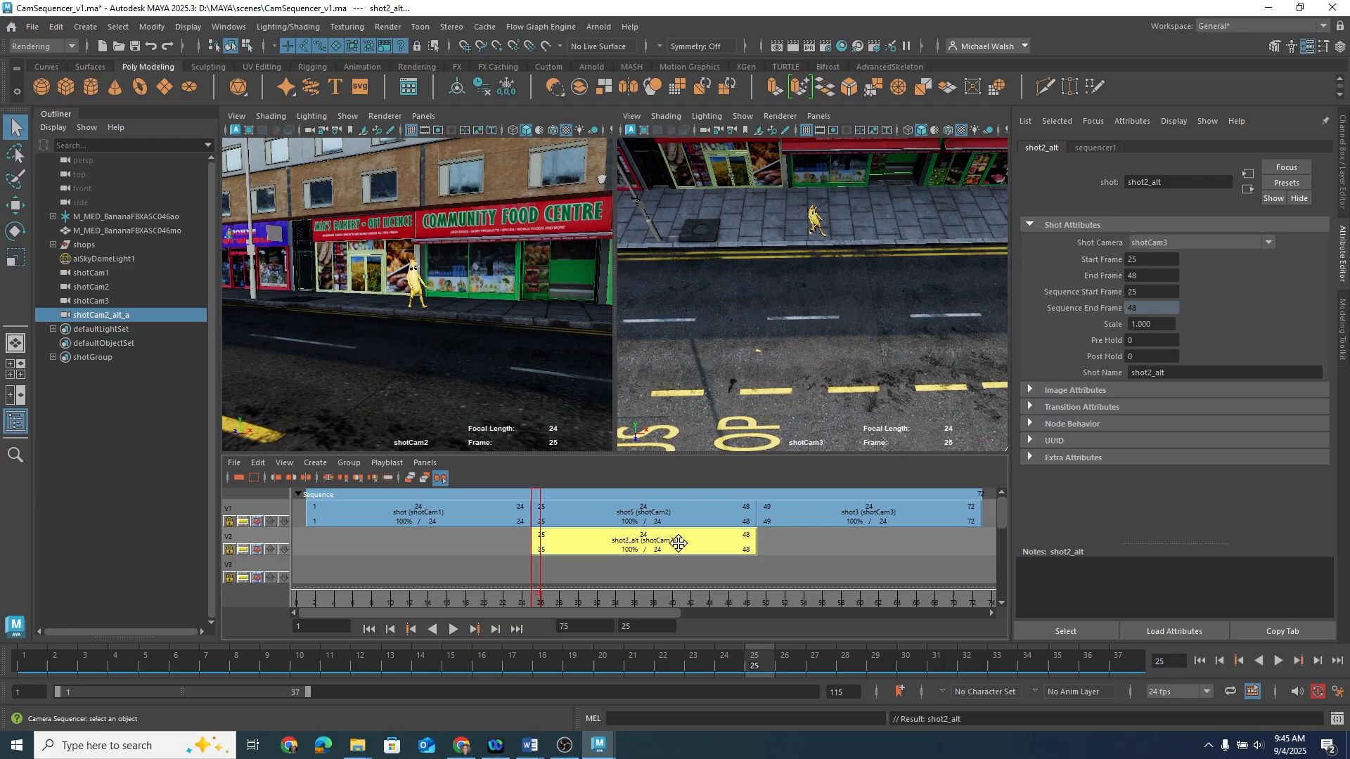
click(1189, 245)
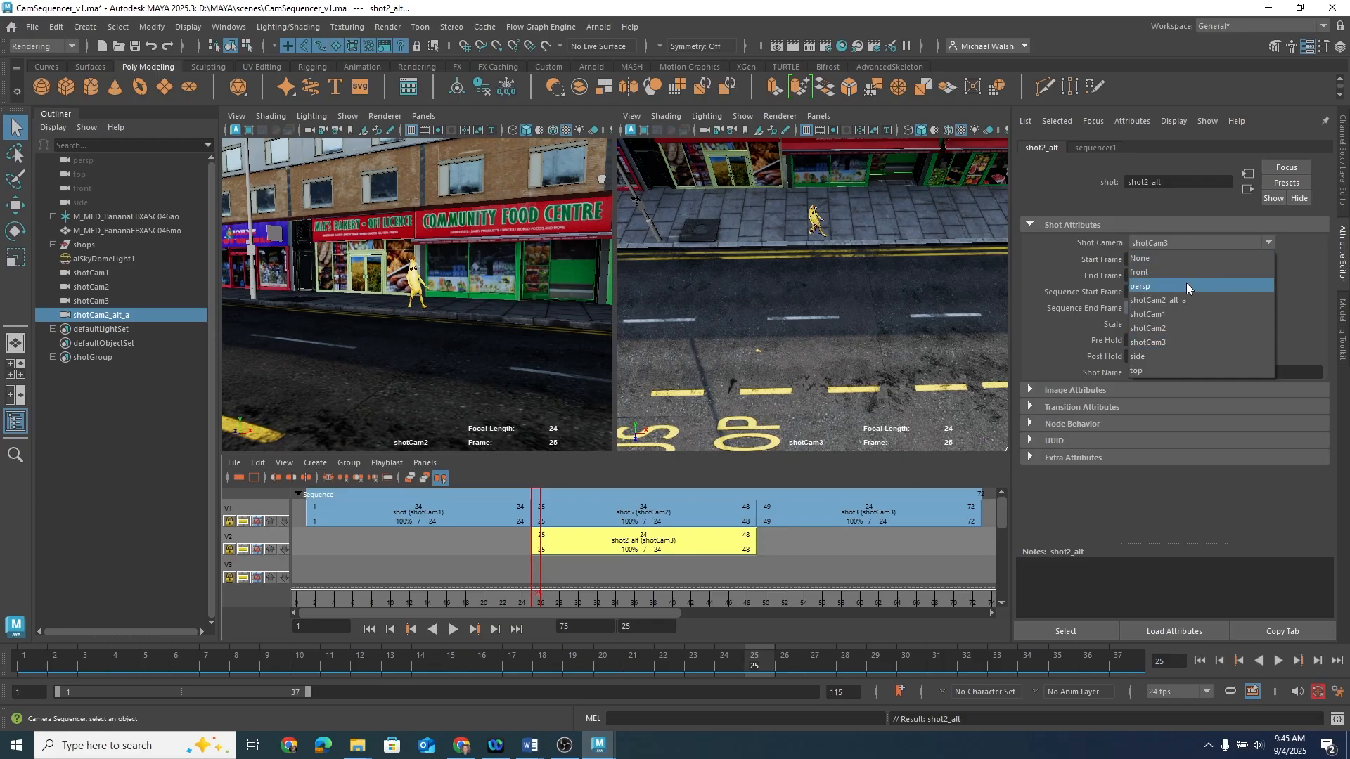
click(1185, 301)
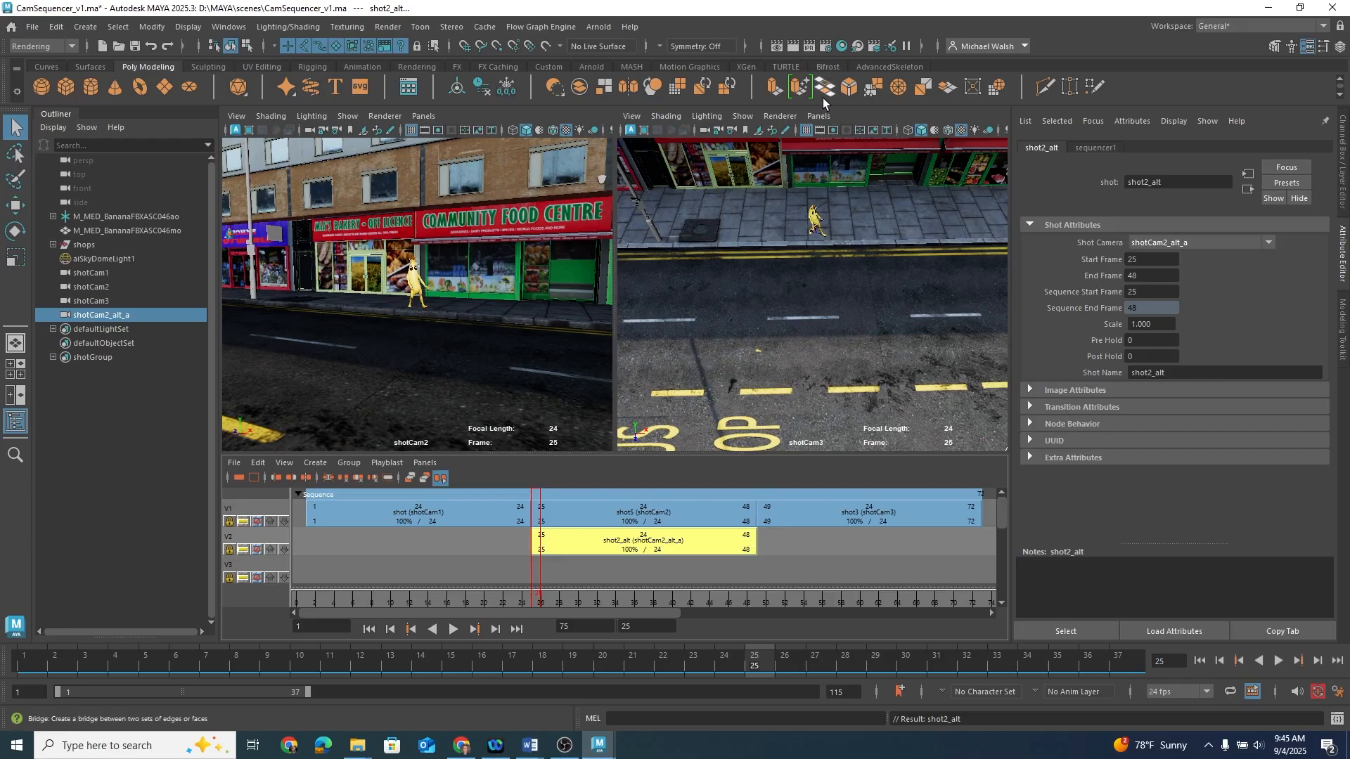
Step: Look through shotCam2_alt_a in the second viewport and reposition it to a low close view of the banana on the pavement
click(818, 116)
mouse_move(837, 137)
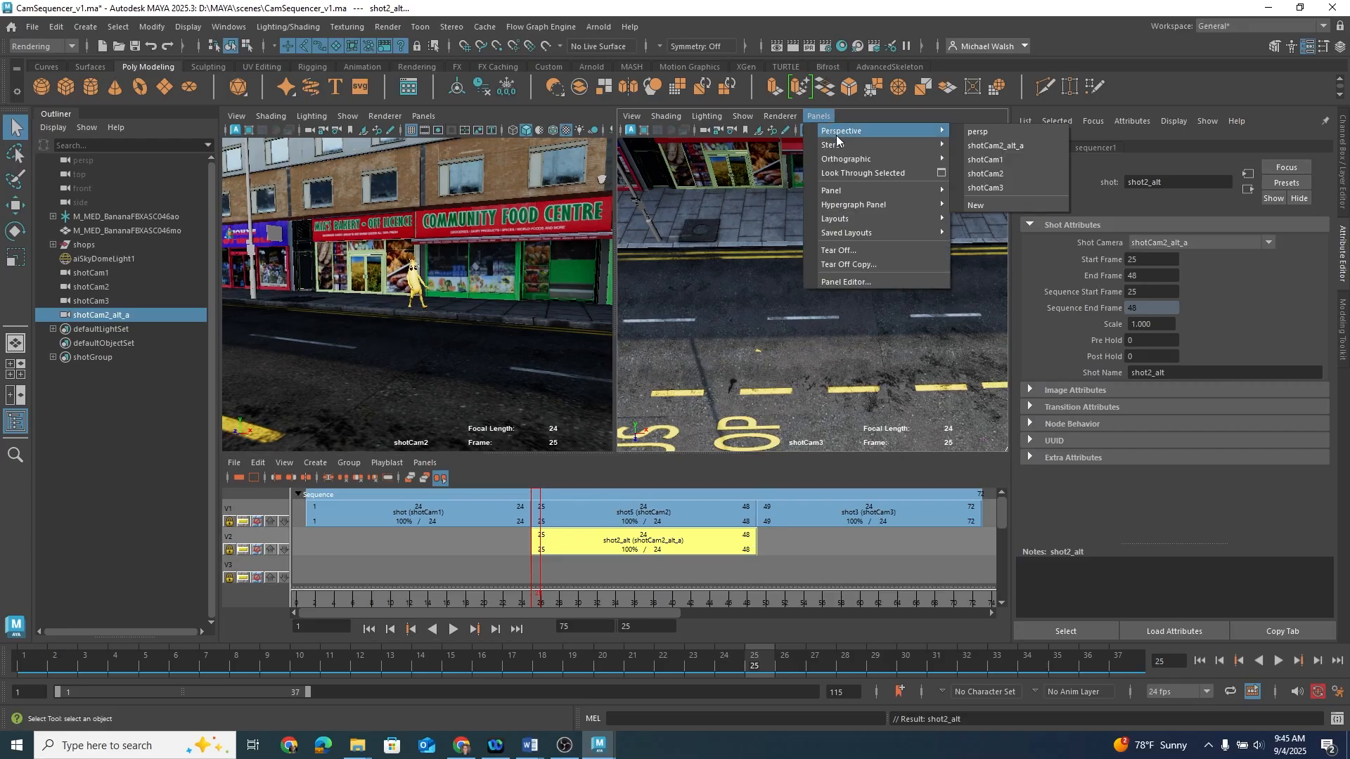
click(976, 145)
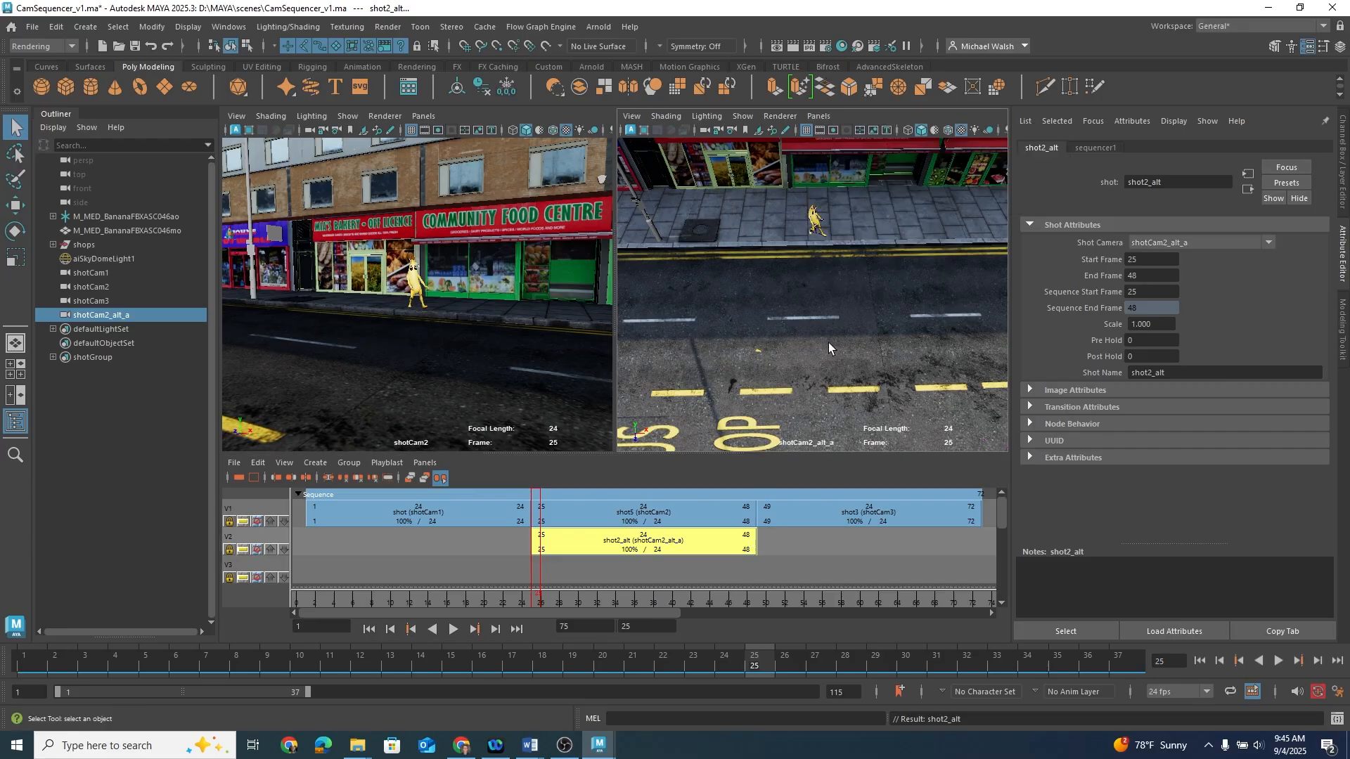
alt+drag(828, 343, 771, 262)
alt+right_drag(771, 262, 958, 241)
alt+middle_drag(853, 202, 836, 289)
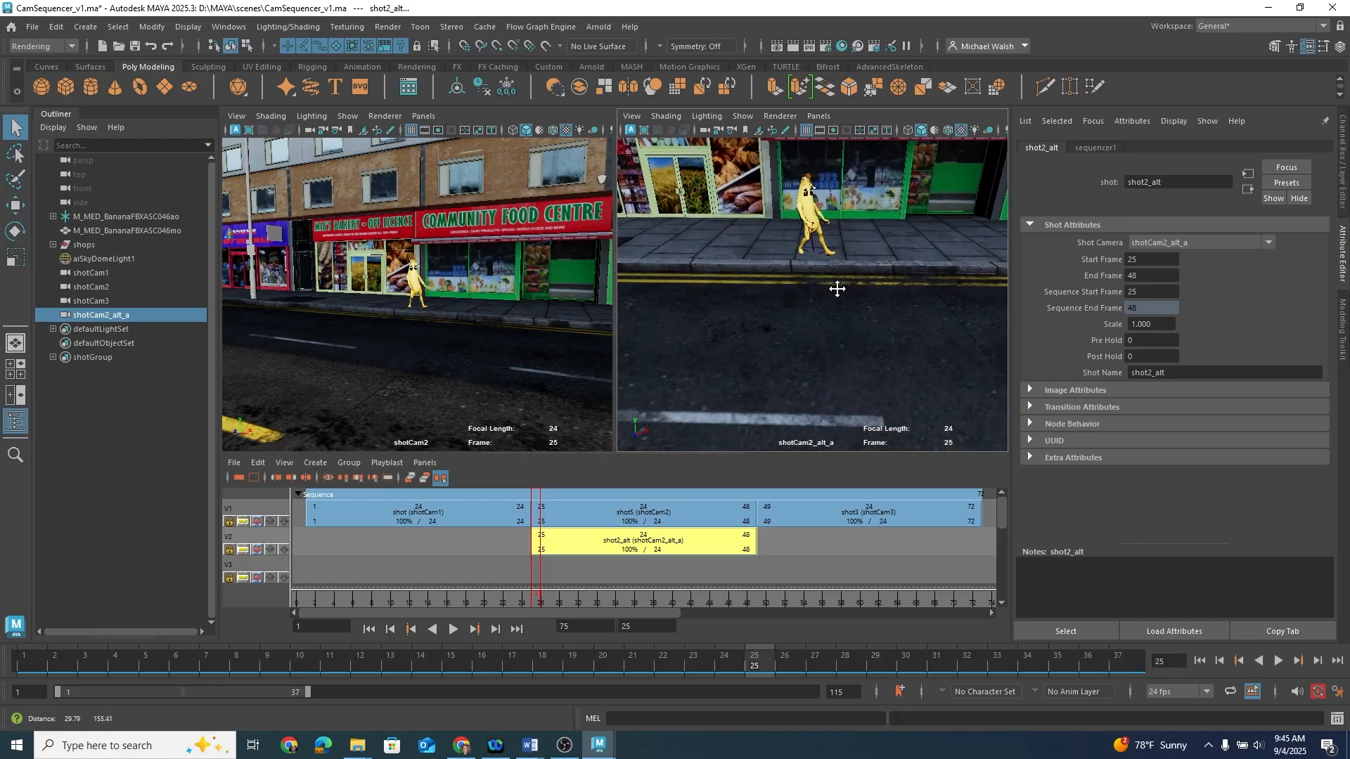
Step: Select the banana, frame it and tumble shotCam2_alt_a into a close-up of the banana's face
click(812, 219)
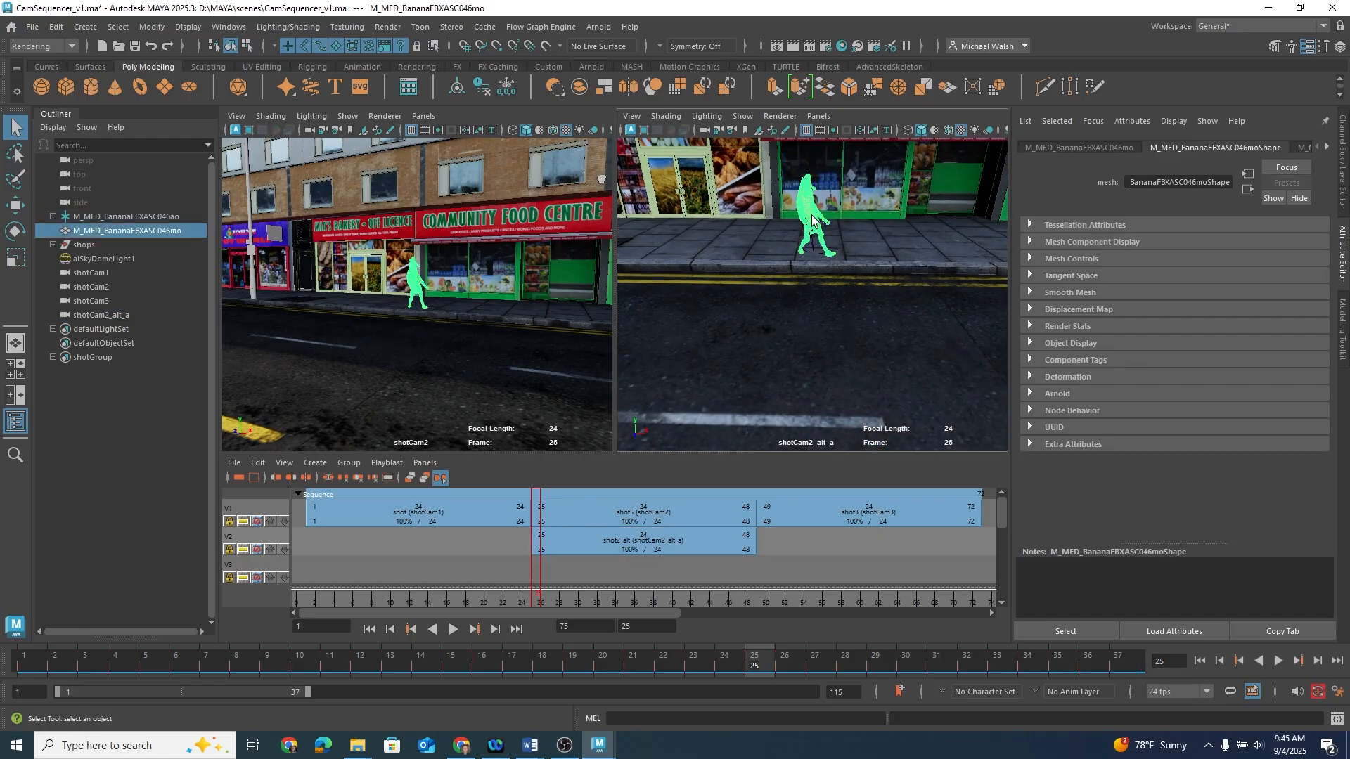
key(f)
alt+right_drag(625, 314, 977, 296)
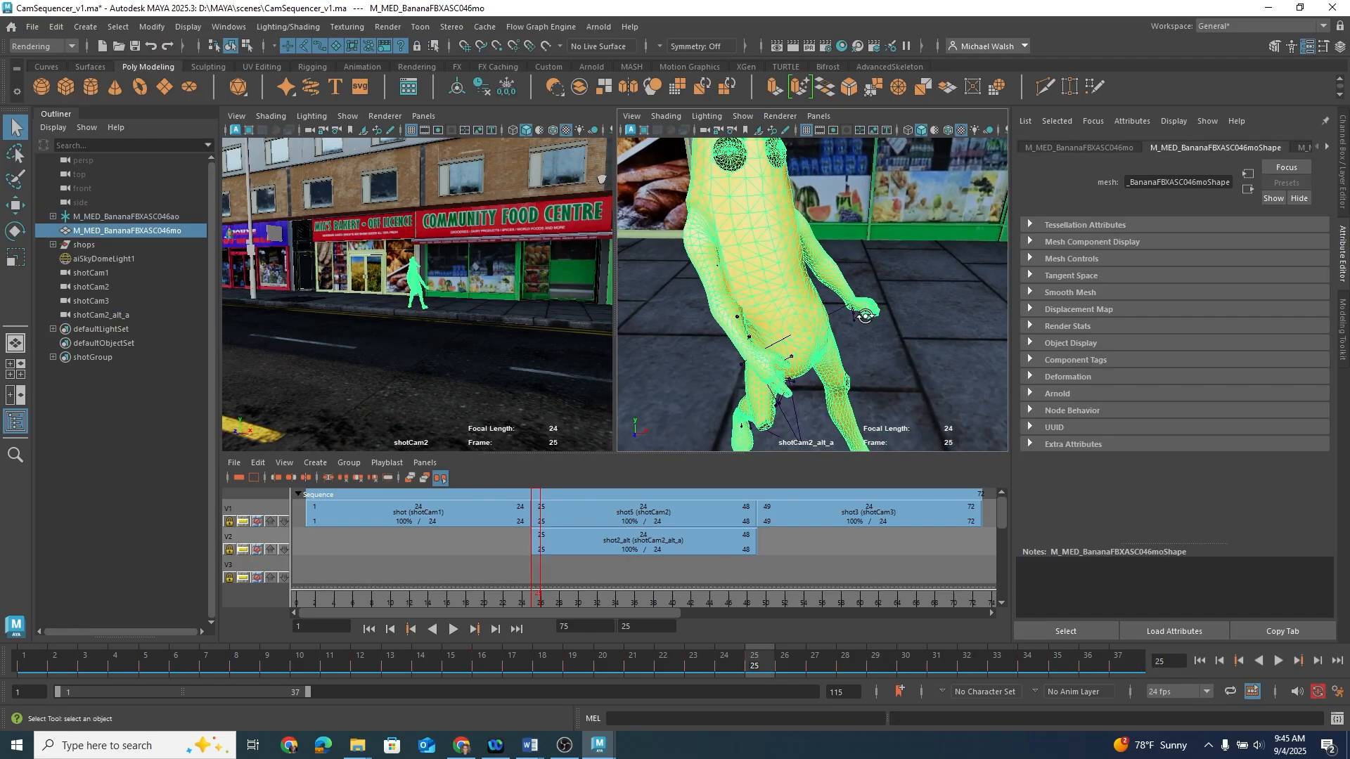
alt+drag(865, 317, 865, 304)
alt+middle_drag(865, 304, 894, 371)
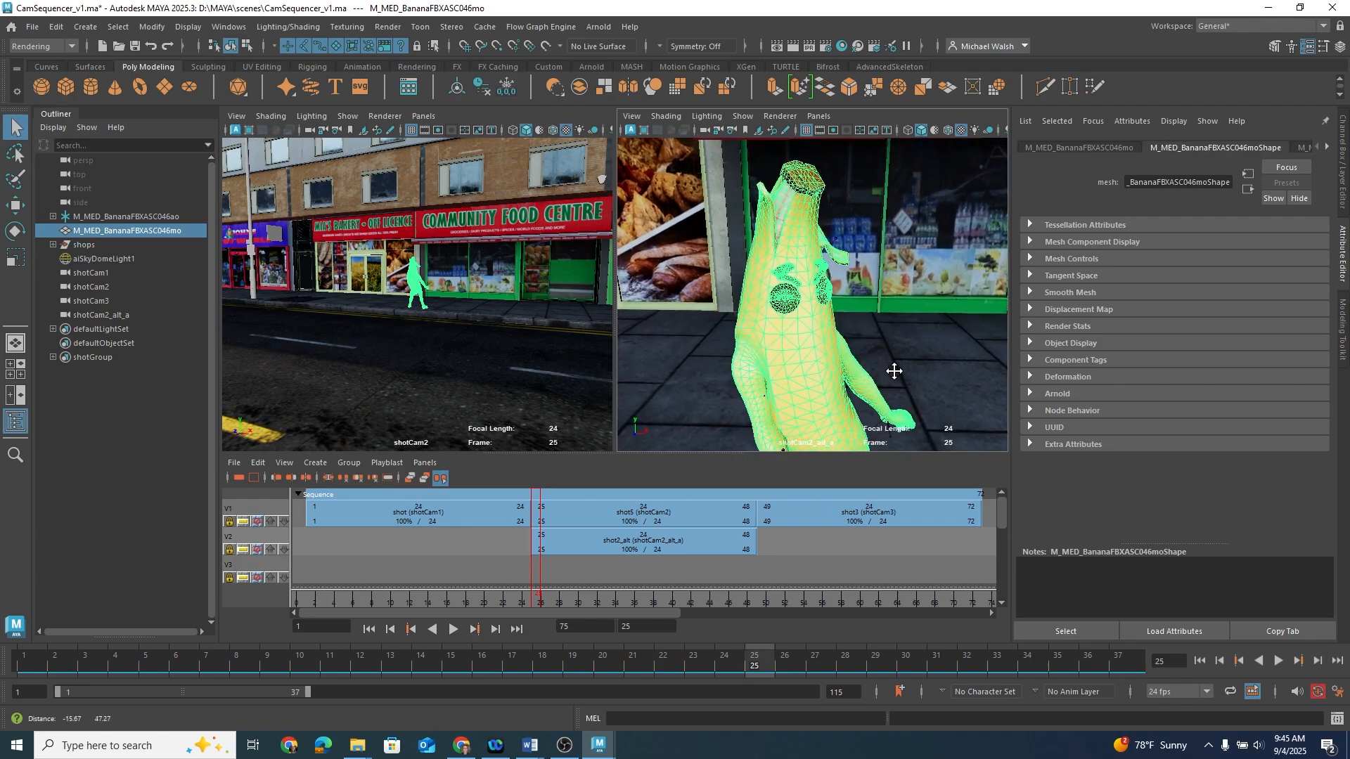
scroll(893, 371, up, 4)
alt+drag(892, 361, 892, 291)
alt+middle_drag(891, 291, 905, 311)
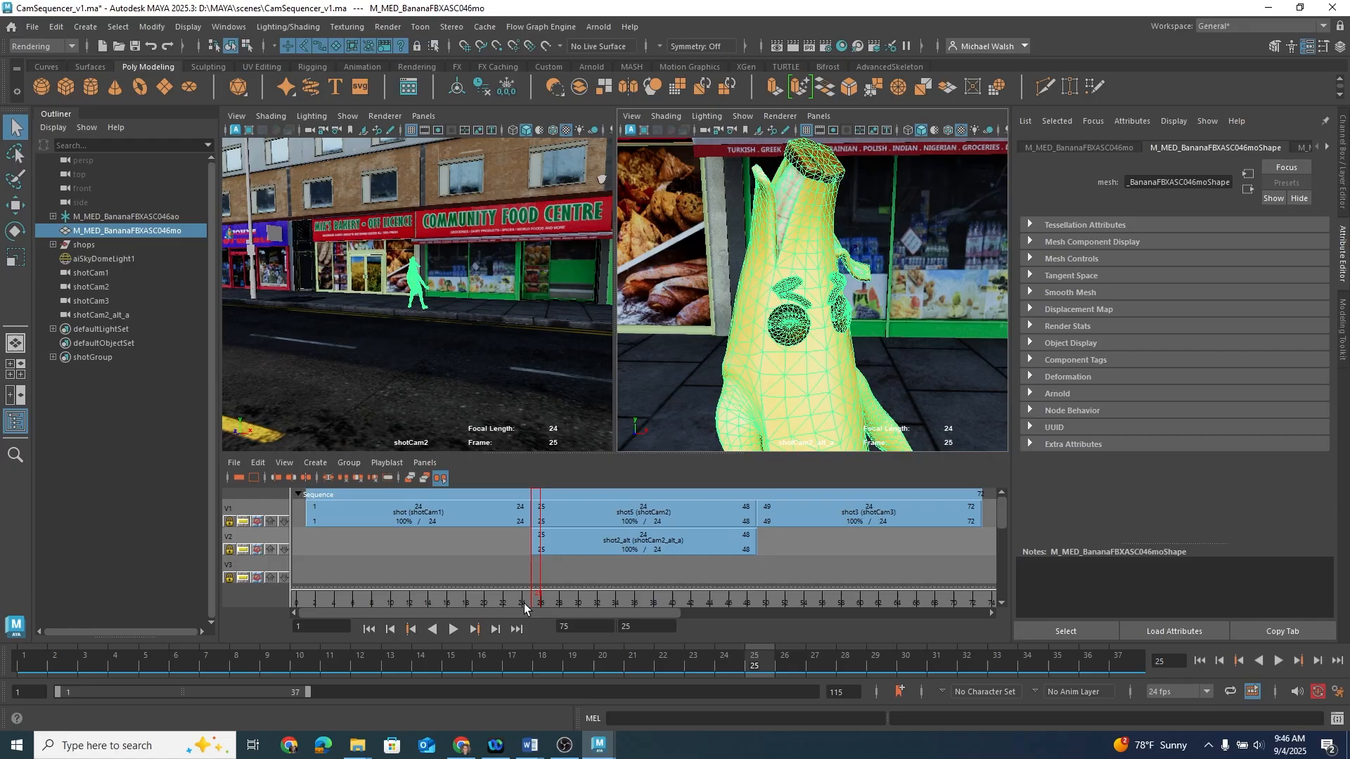
Step: Preview shot2_alt by temporarily moving shot5 to the third track, then return shot5 to the first track
drag(524, 608, 401, 599)
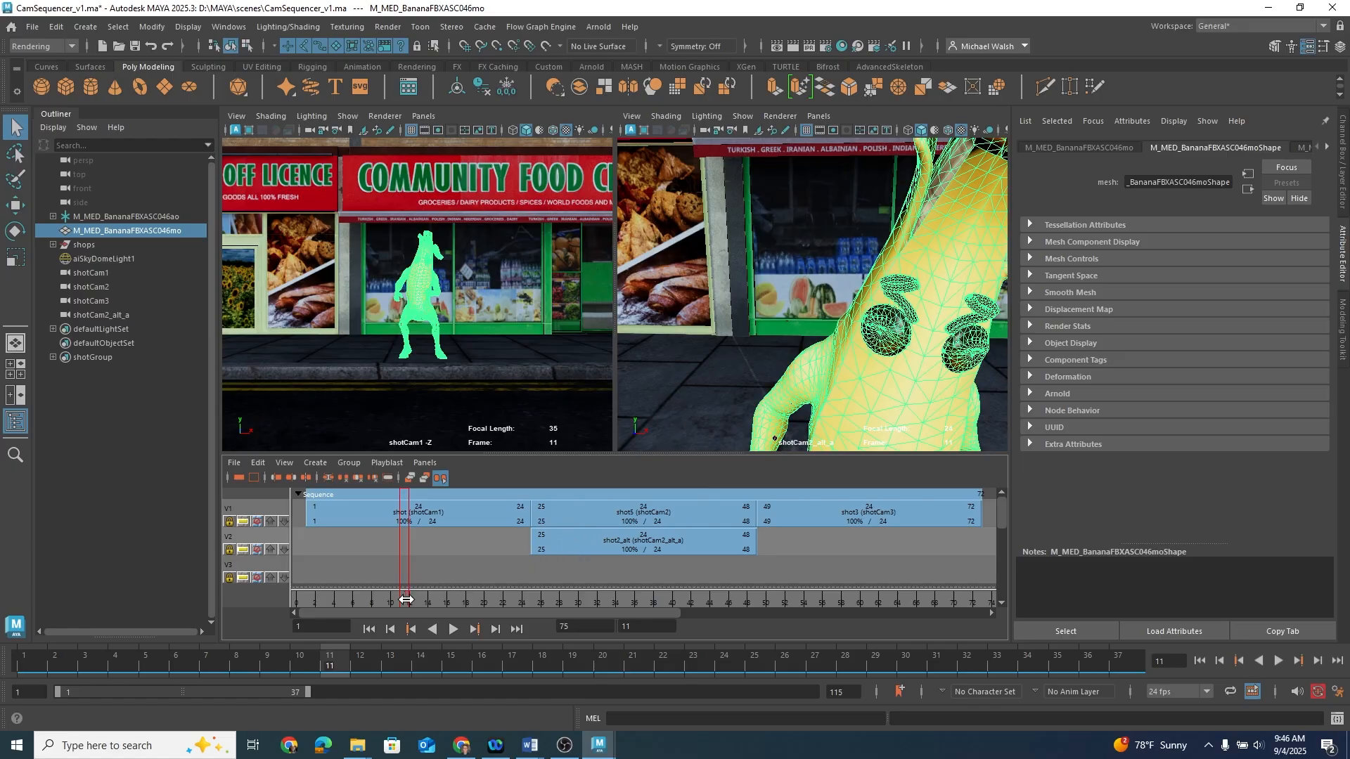
drag(407, 600, 502, 599)
click(629, 515)
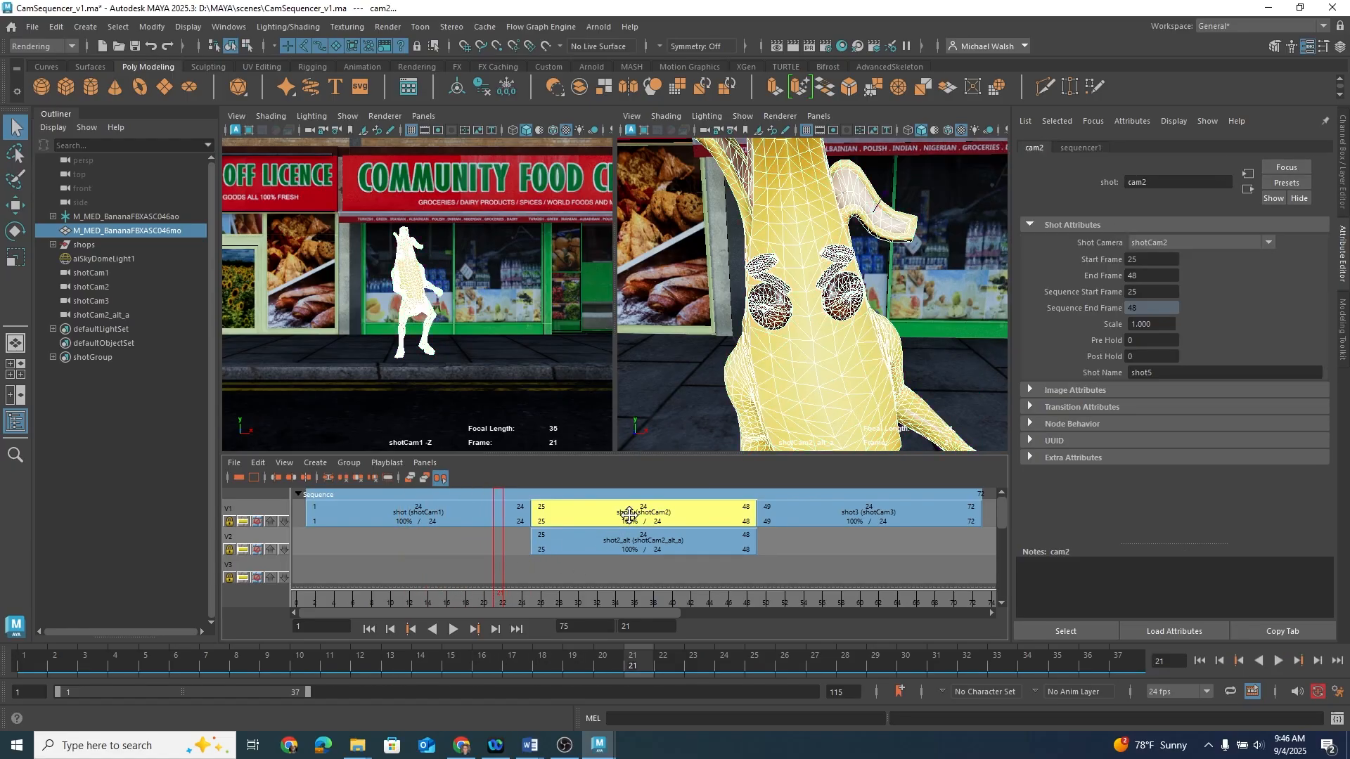
drag(629, 514, 631, 570)
key(alt+v)
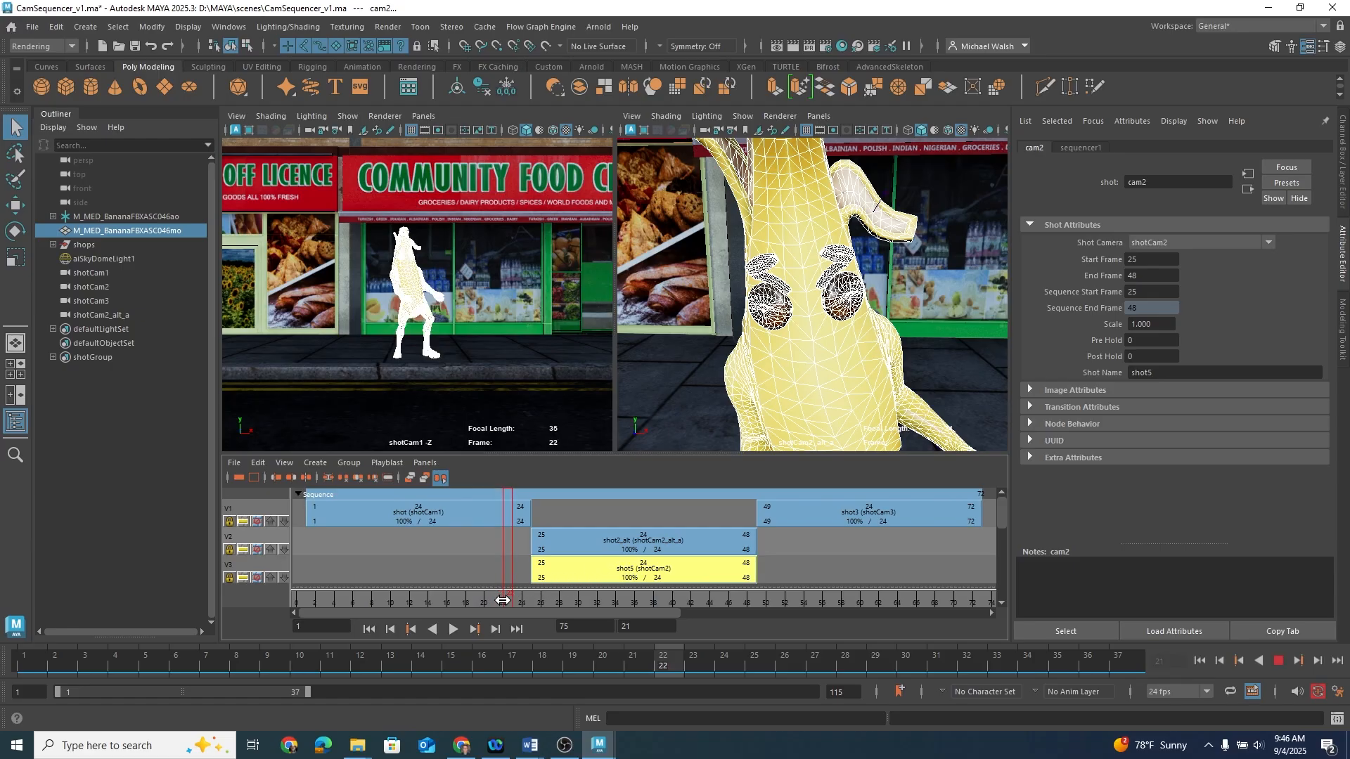
mouse_move(644, 608)
mouse_down()
mouse_move(809, 609)
mouse_move(355, 595)
mouse_move(417, 578)
mouse_move(805, 584)
mouse_move(480, 578)
mouse_up()
drag(602, 574, 601, 519)
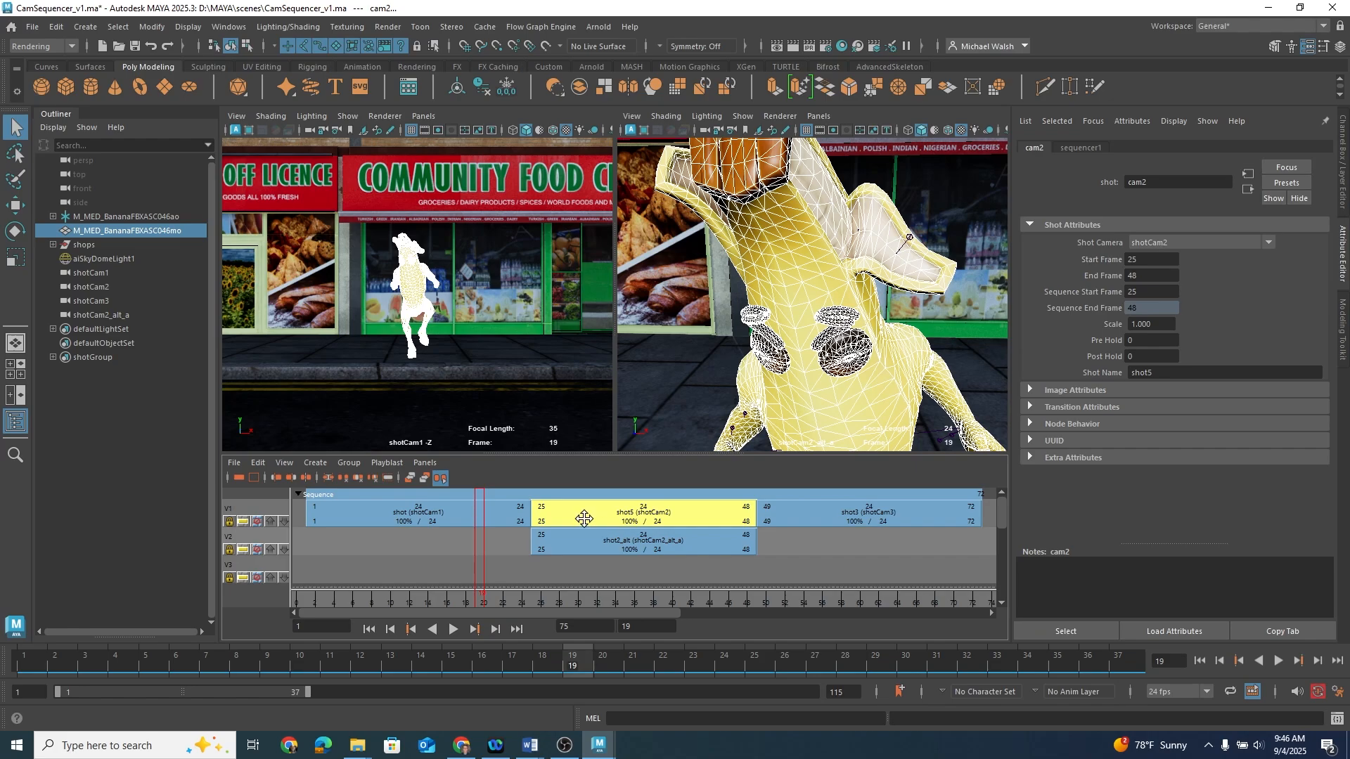
Step: Group shot5 and shot2_alt together into a new shot group
shift+click(581, 539)
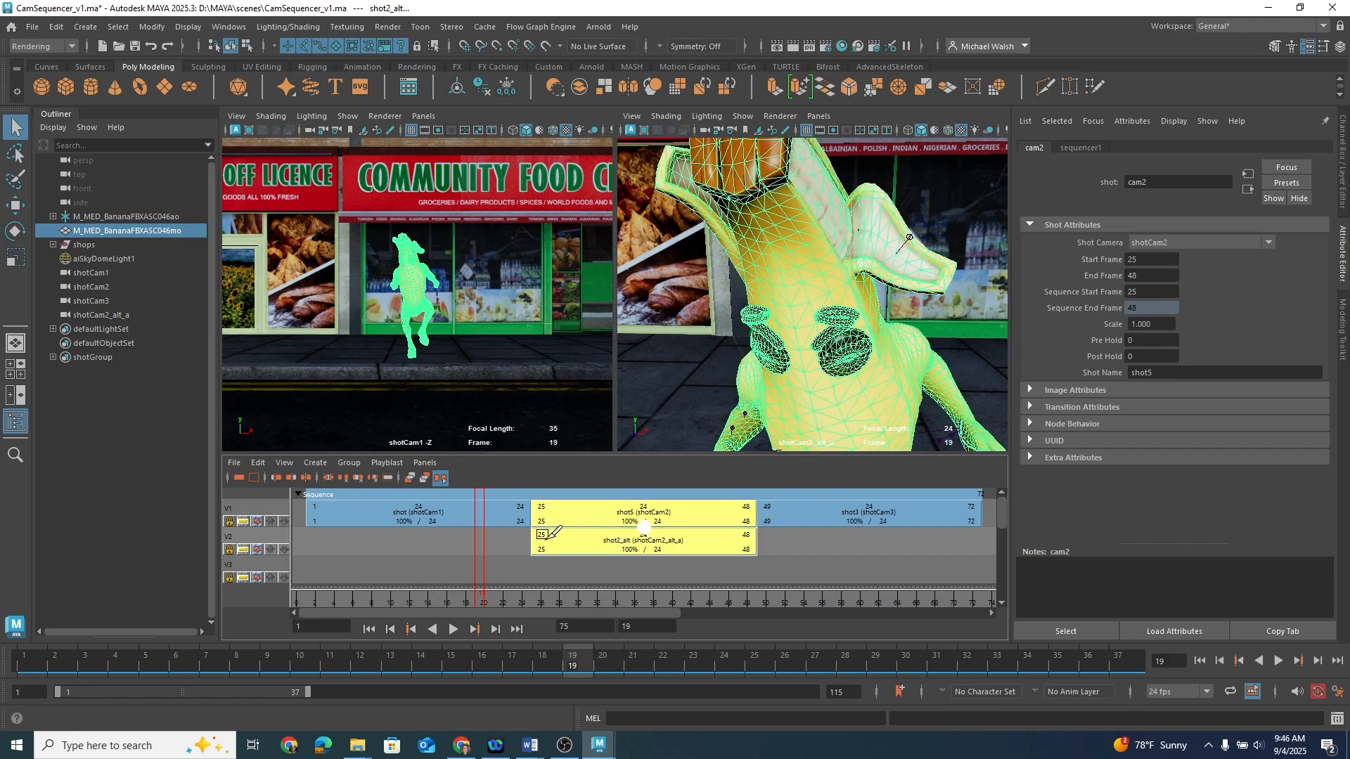
click(349, 463)
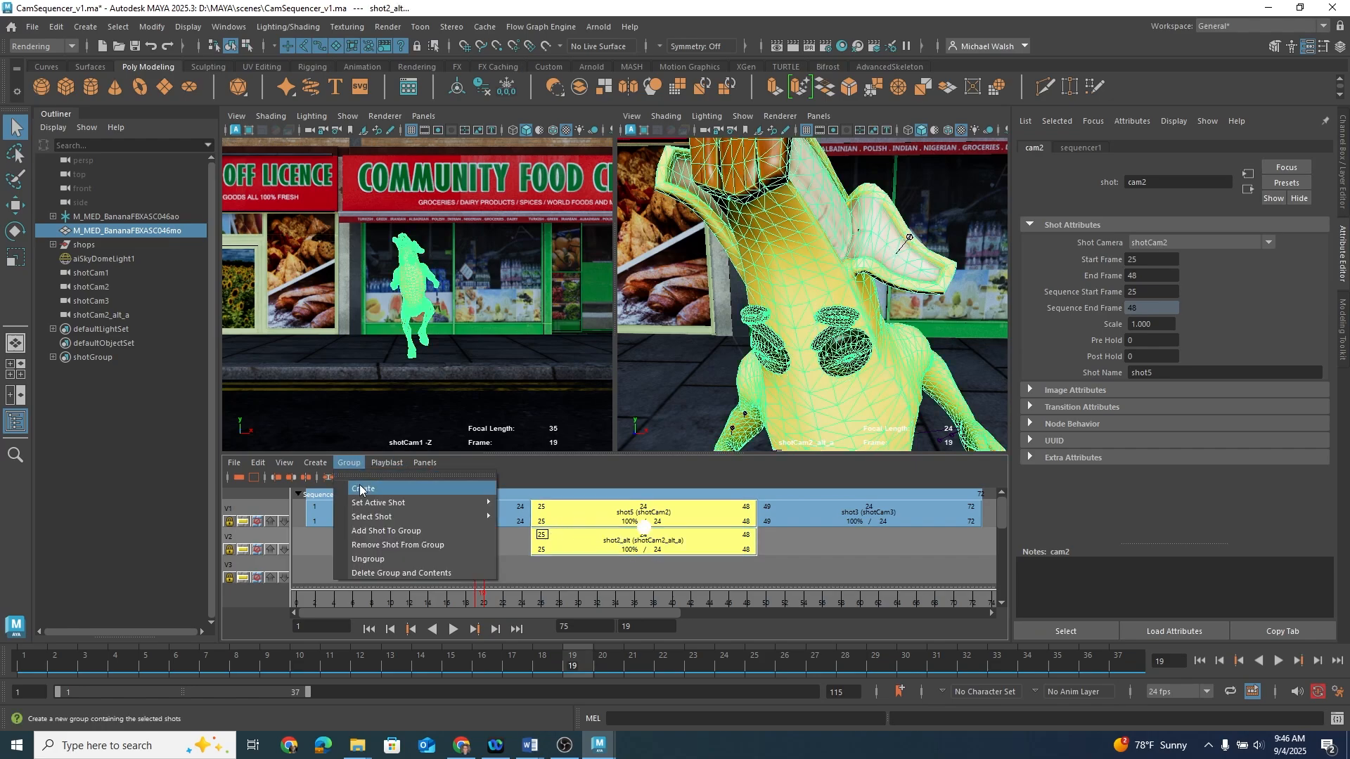
click(362, 489)
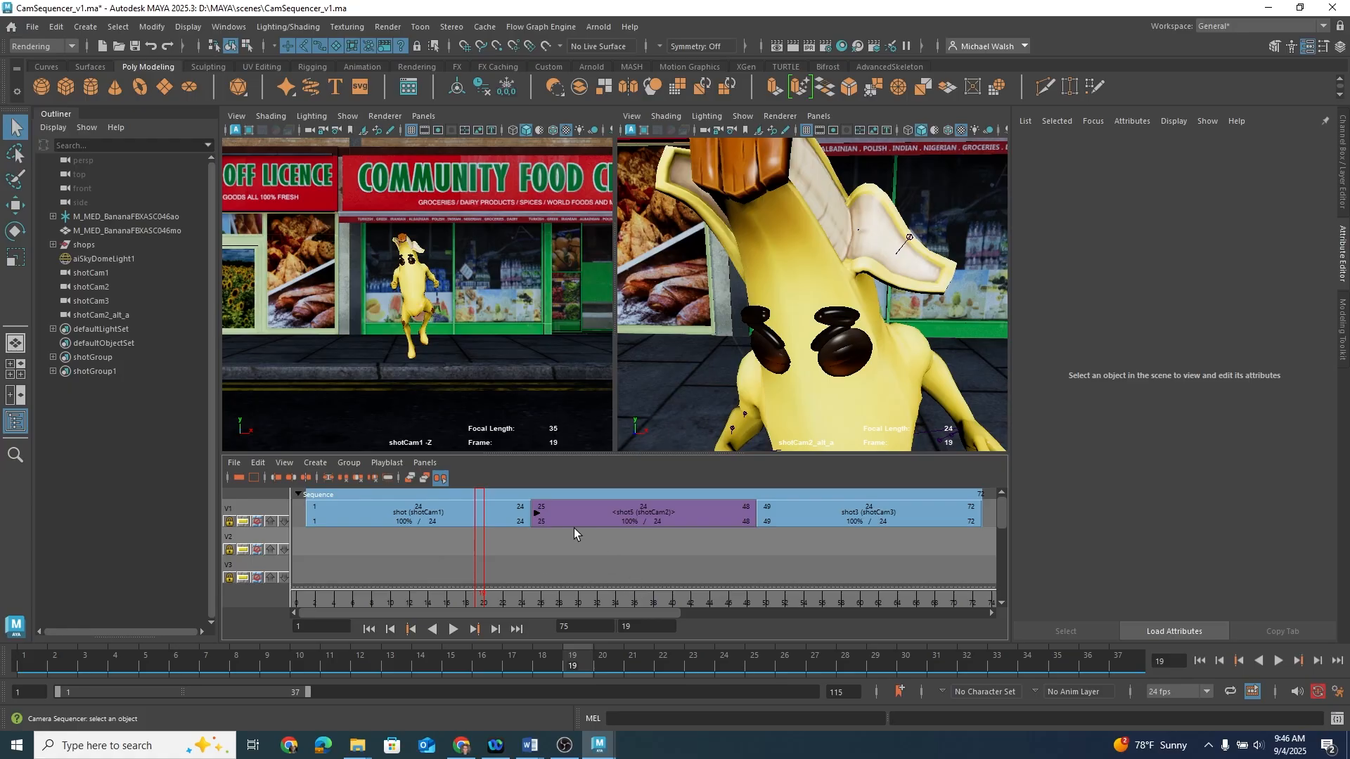
Step: Expand and collapse the shot group and play back the sequence to review it
double_click(537, 516)
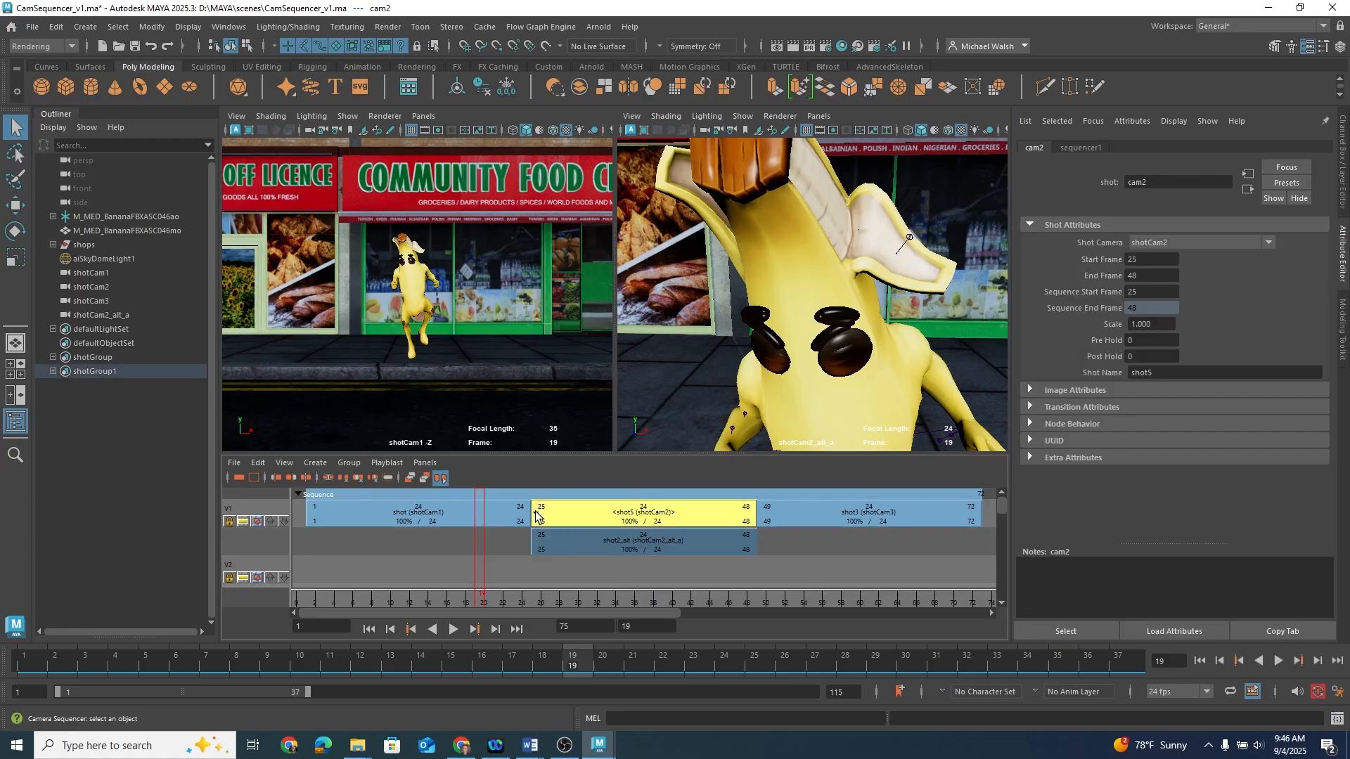
double_click(537, 516)
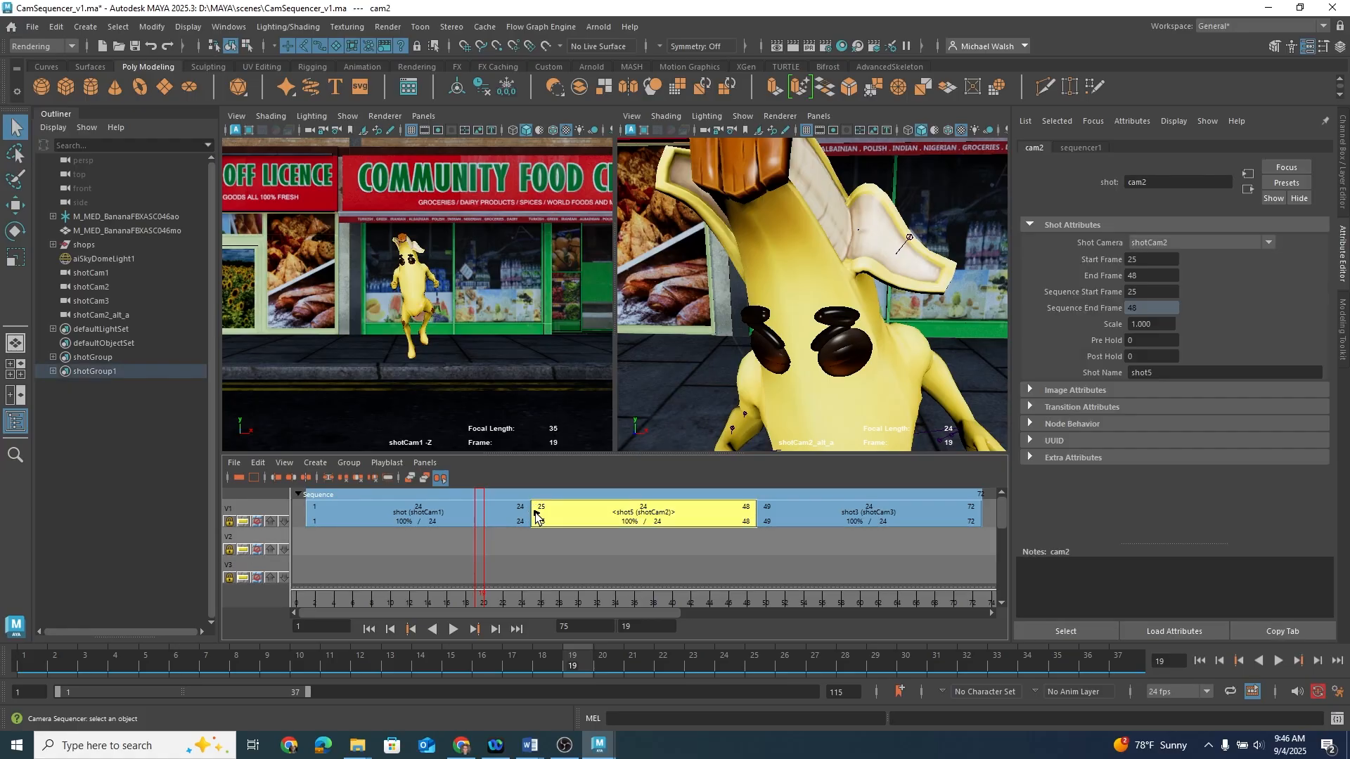
drag(477, 589, 411, 583)
key(alt+v)
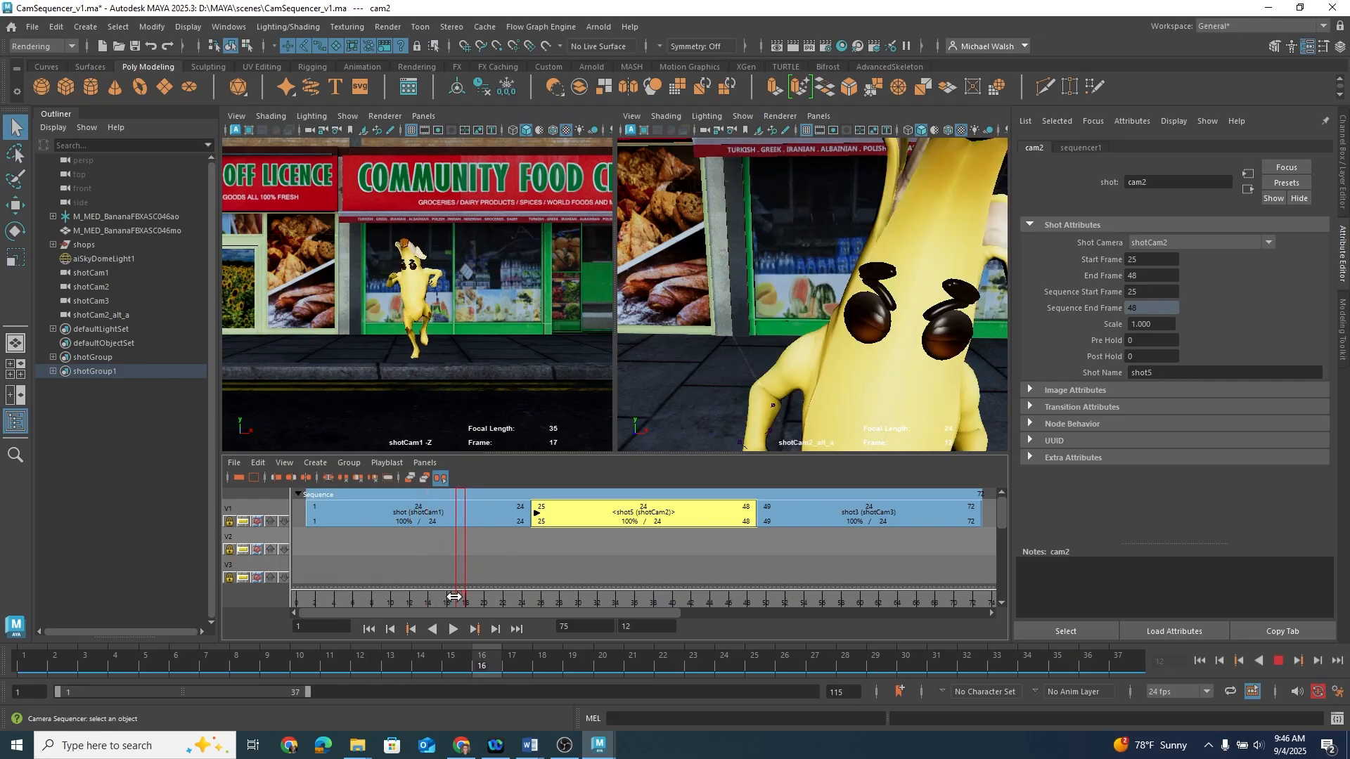
drag(515, 597, 552, 599)
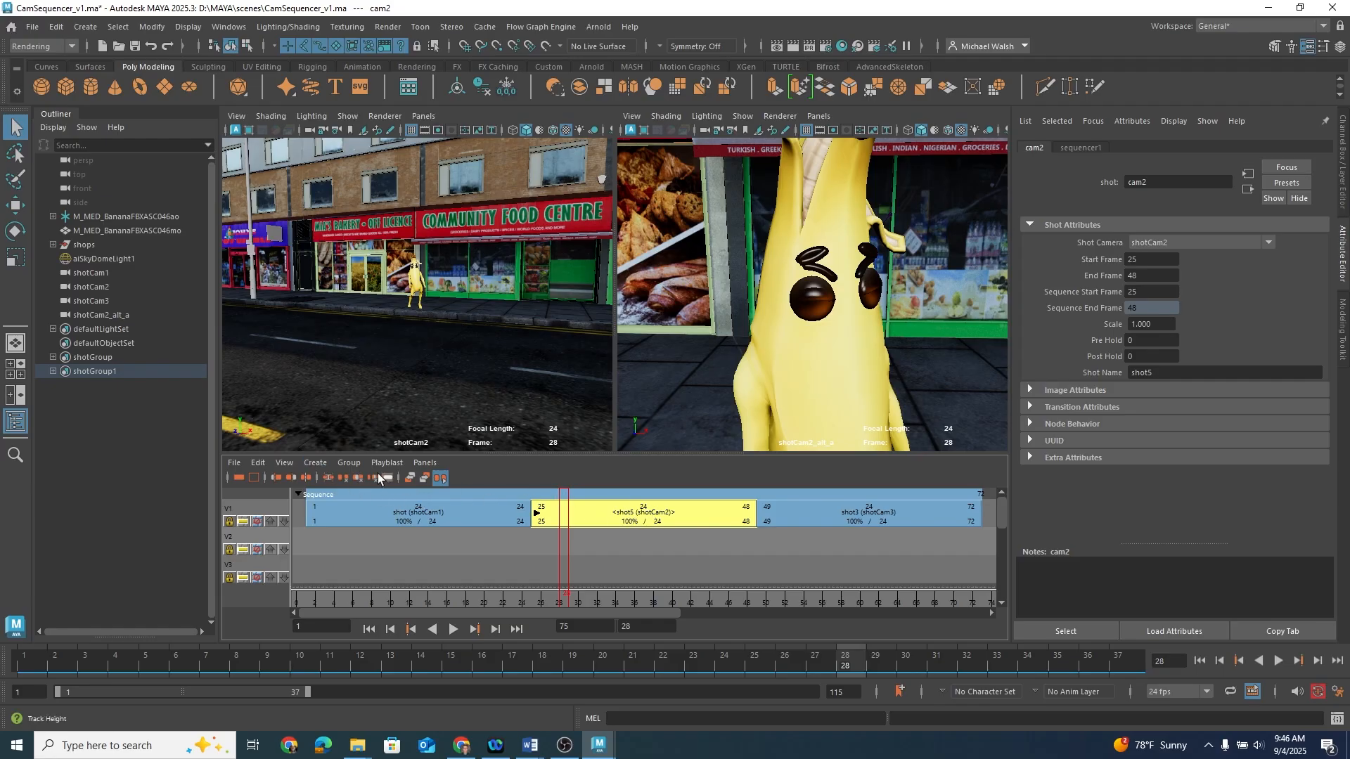
click(323, 465)
mouse_move(355, 464)
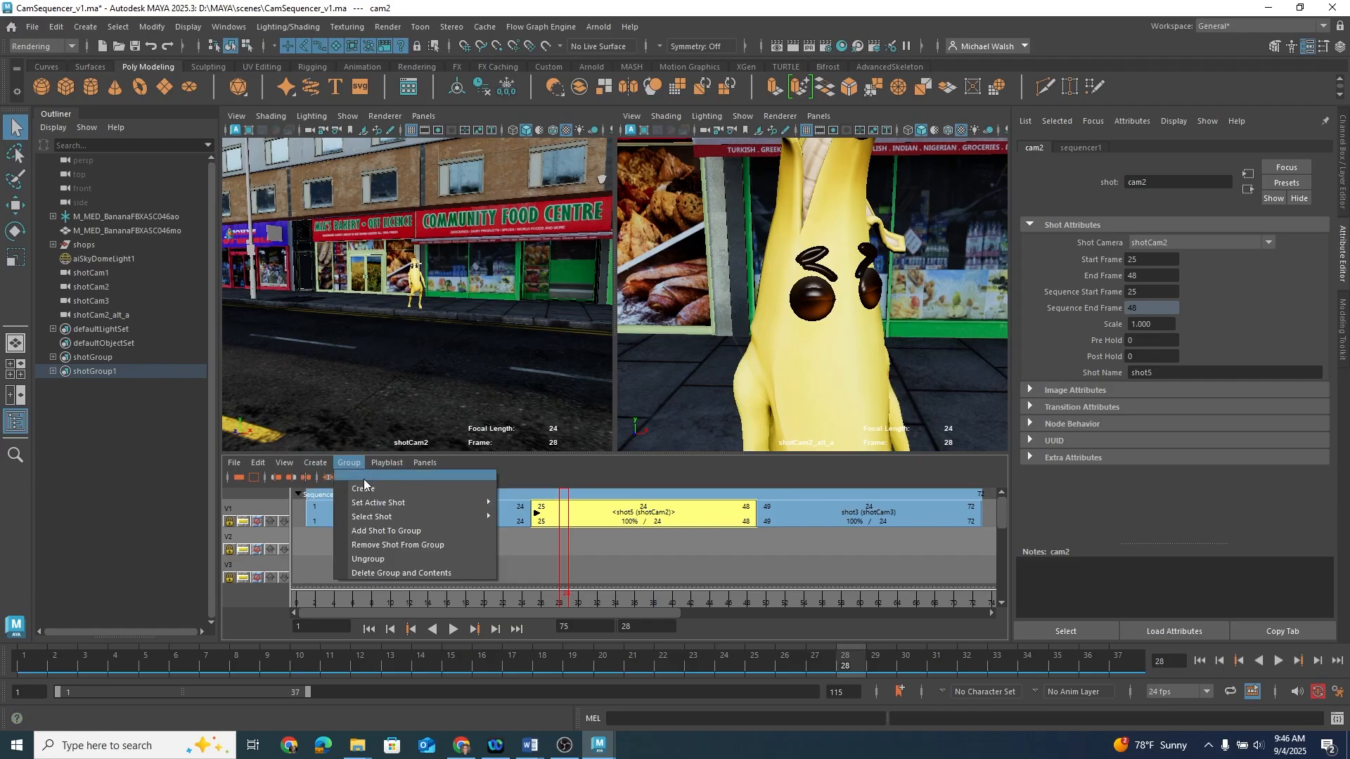
mouse_move(371, 516)
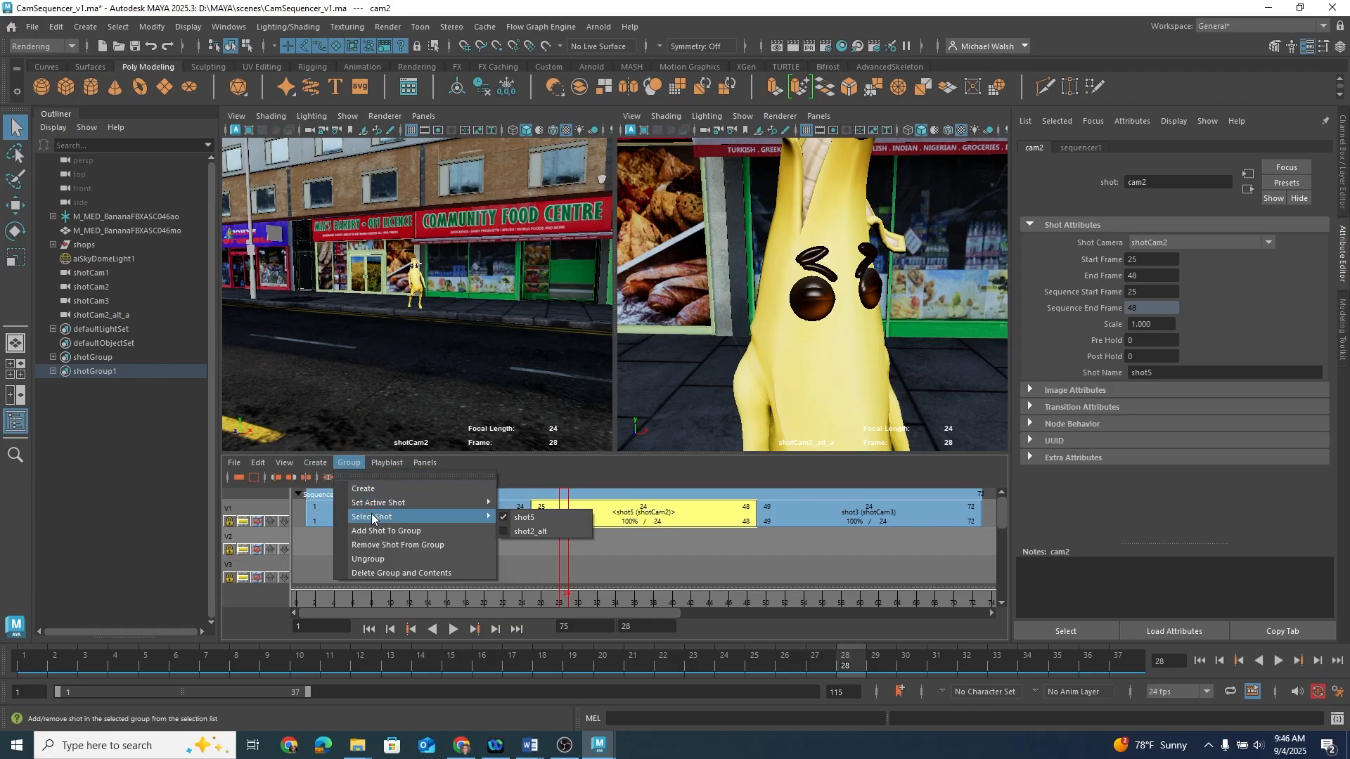
click(532, 534)
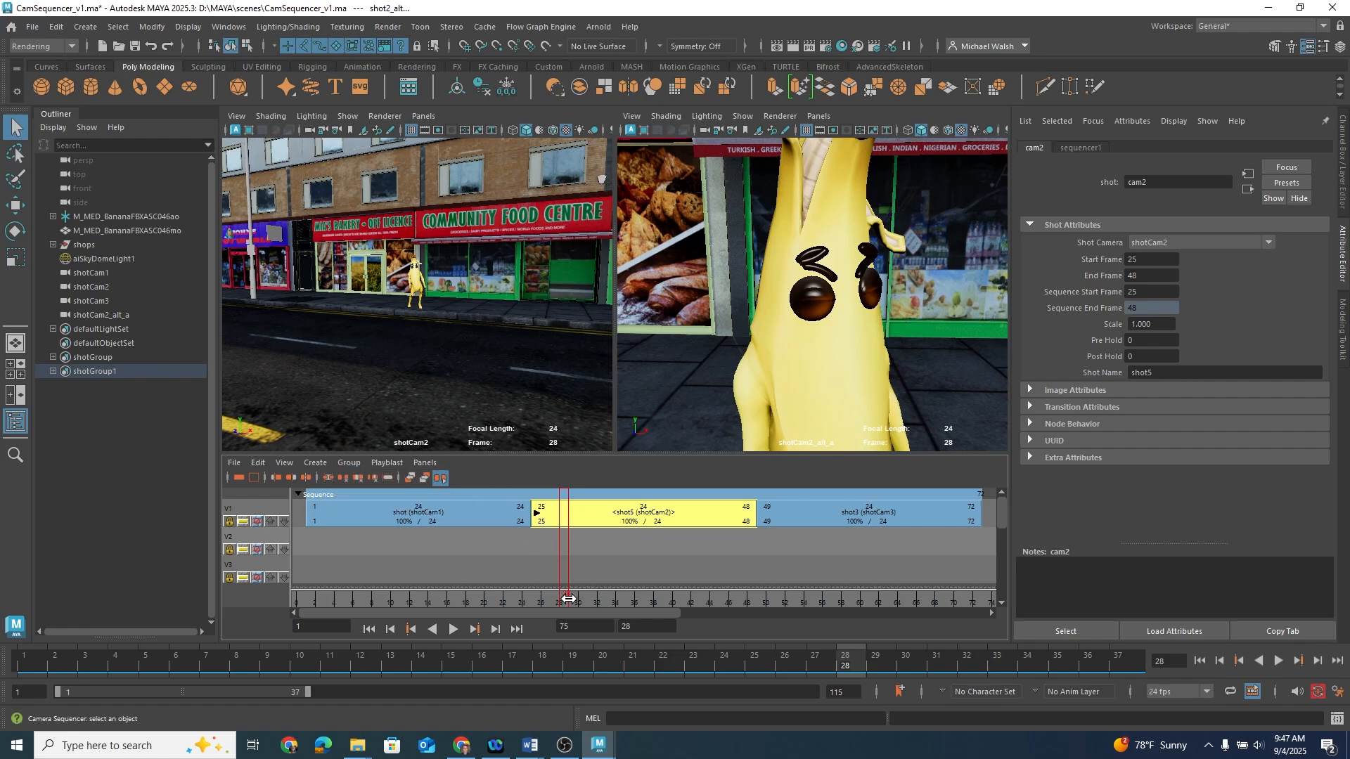
drag(564, 600, 594, 599)
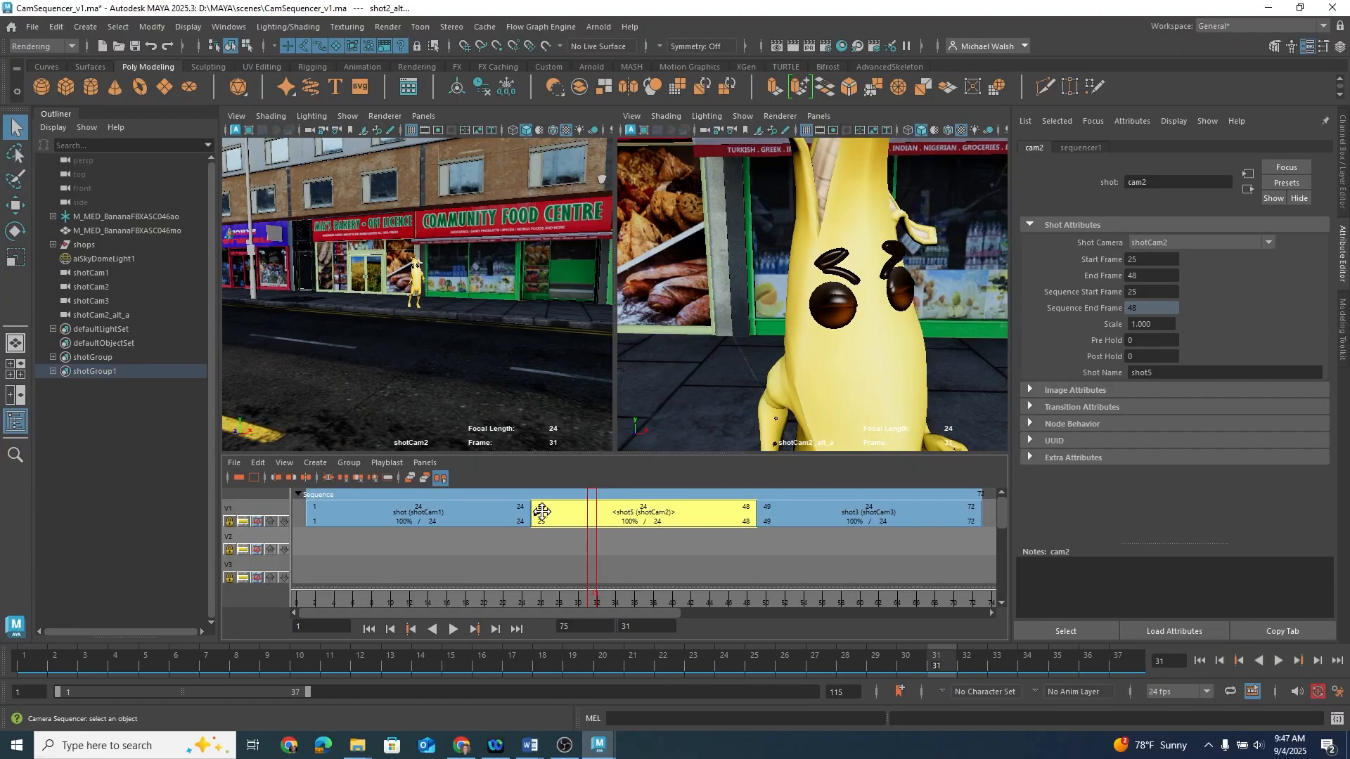
drag(585, 598, 462, 599)
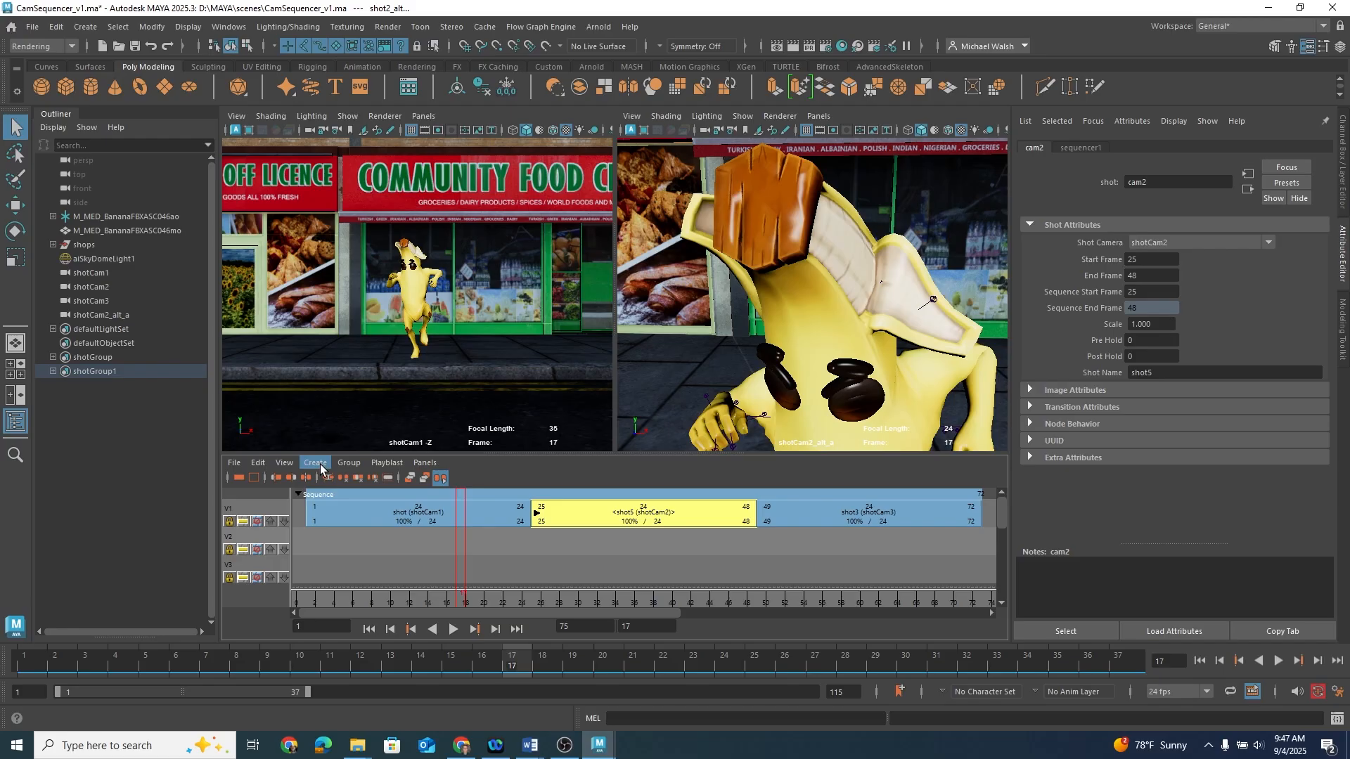
click(349, 464)
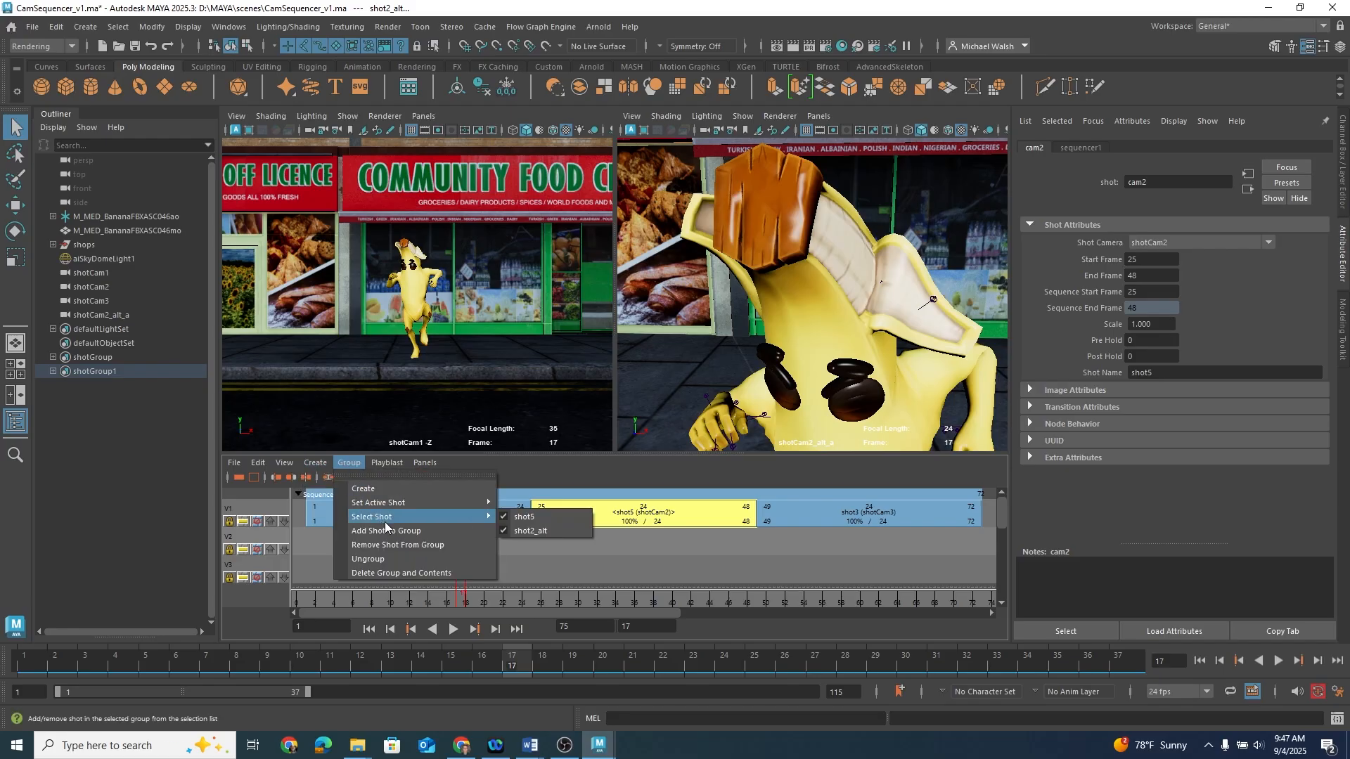
click(513, 530)
Step: Set shot2_alt as the group's active shot and scrub through it
click(352, 464)
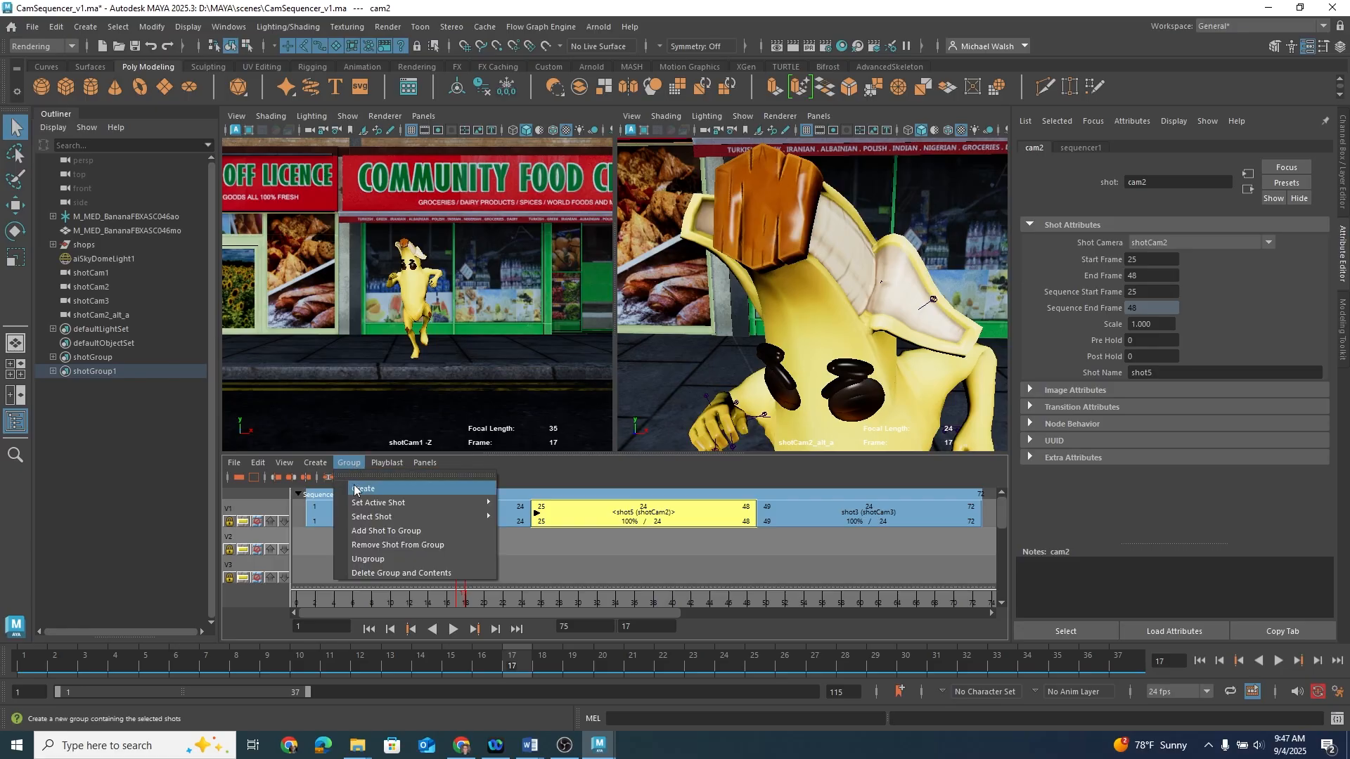
mouse_move(360, 506)
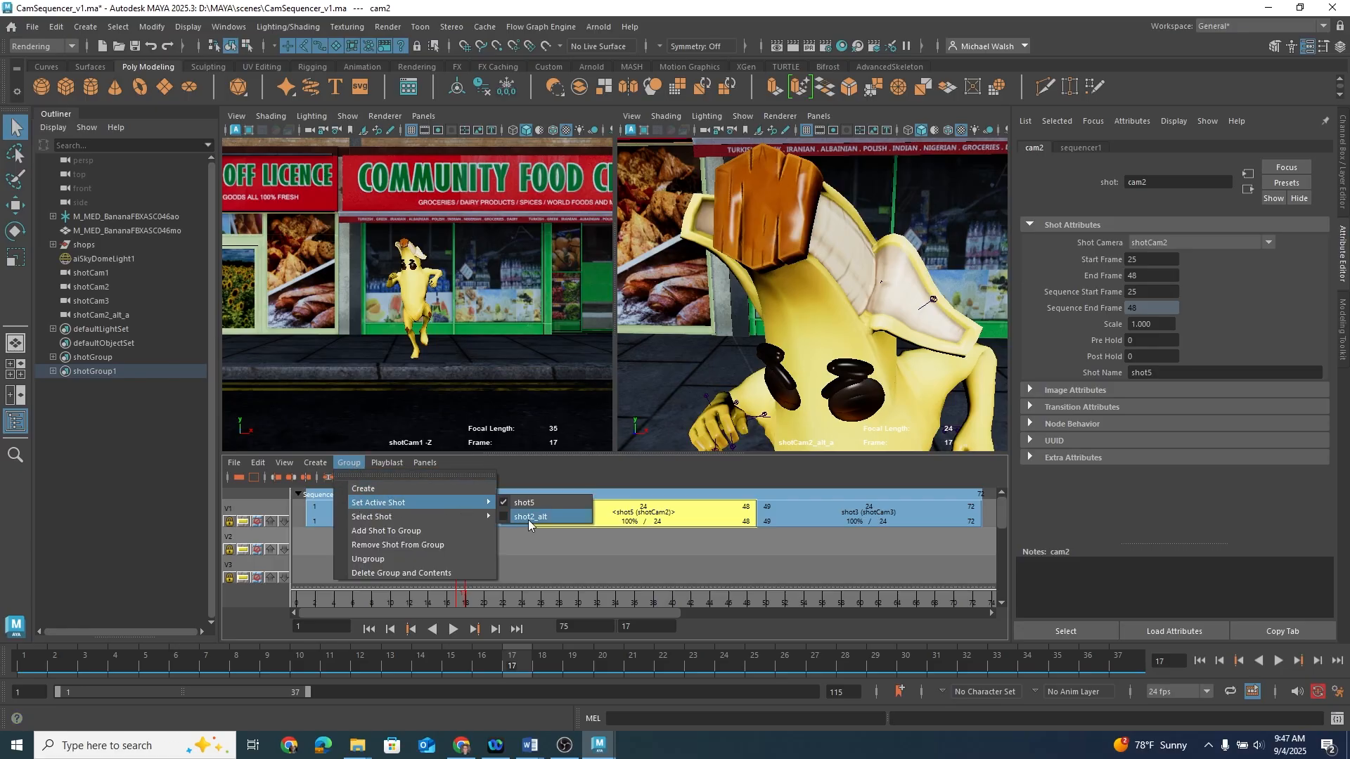
click(529, 520)
click(463, 602)
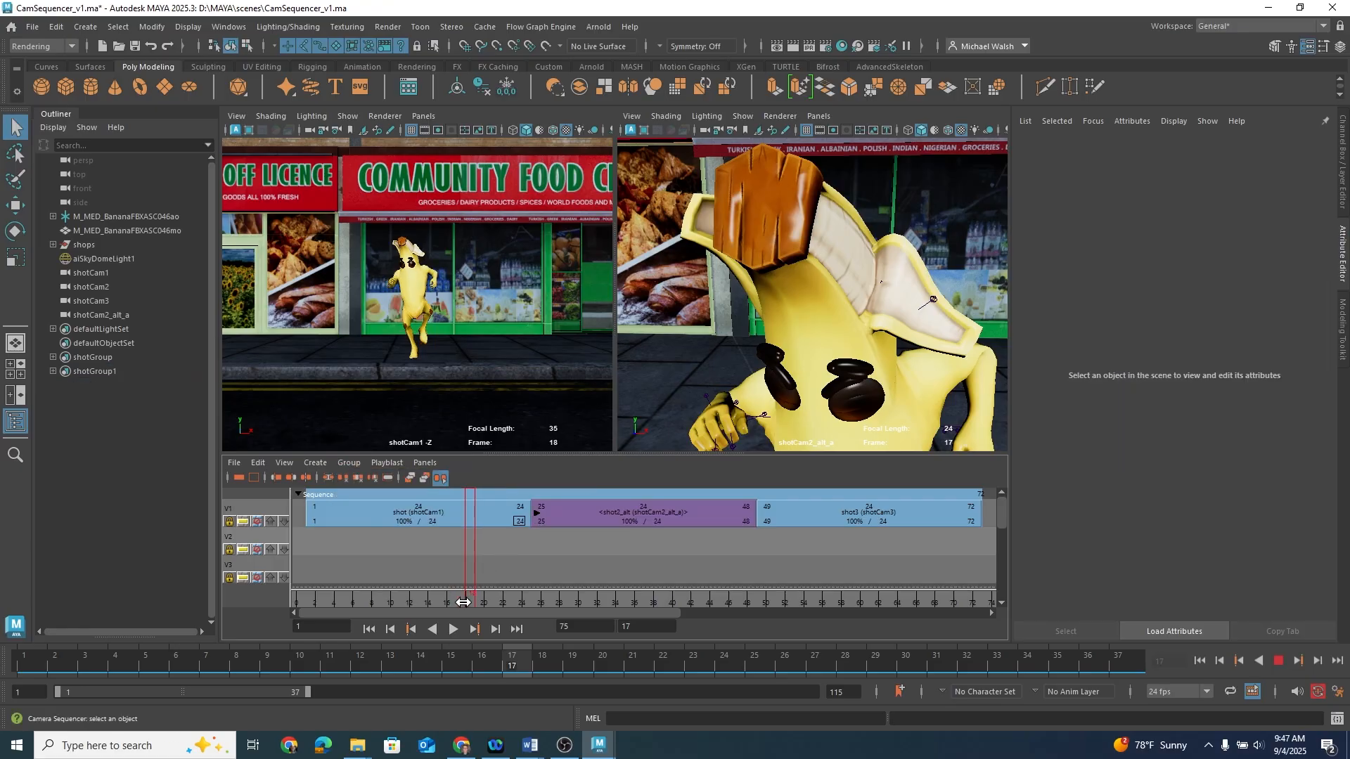
mouse_move(463, 602)
mouse_down()
mouse_move(868, 617)
mouse_move(702, 624)
mouse_move(450, 603)
mouse_move(801, 601)
mouse_move(458, 602)
mouse_move(566, 588)
mouse_up()
Step: Set shot5 back as the active shot of the group
click(315, 463)
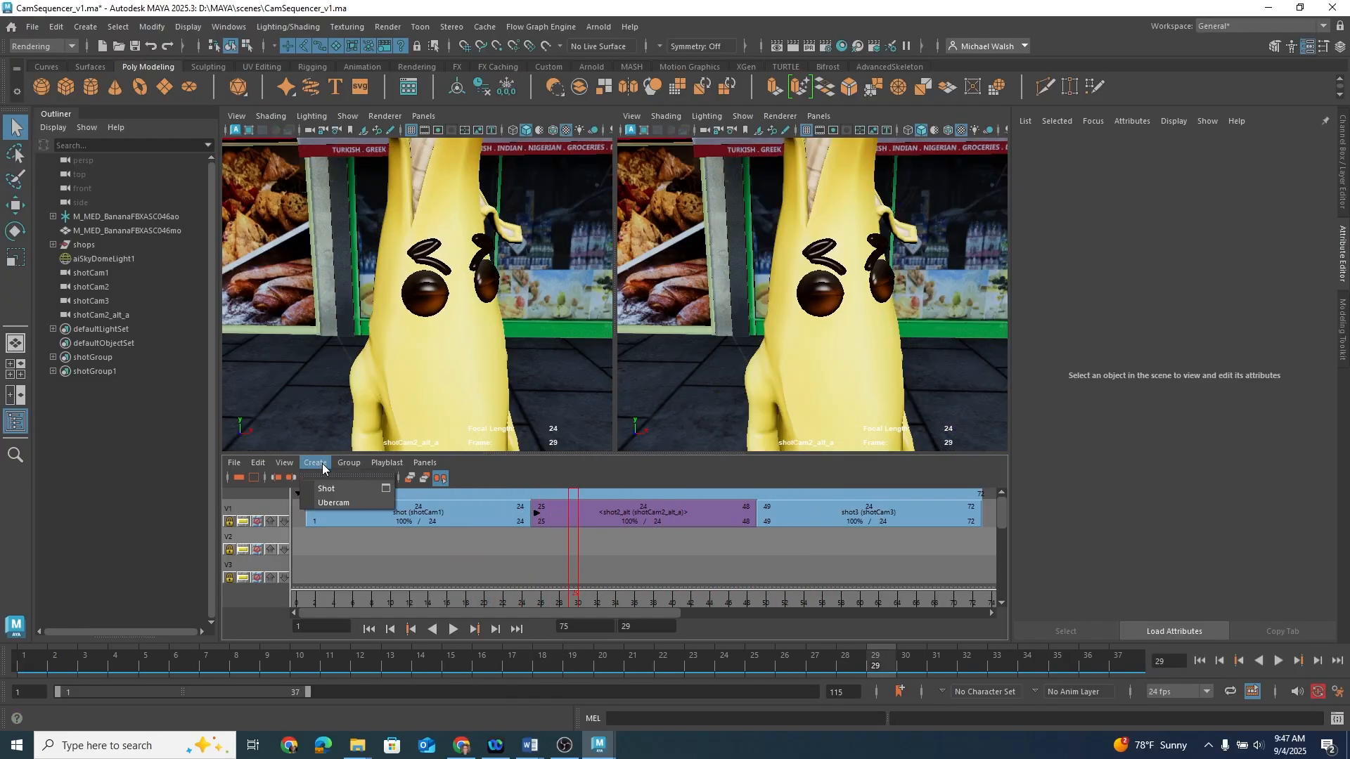
mouse_move(349, 463)
mouse_move(448, 506)
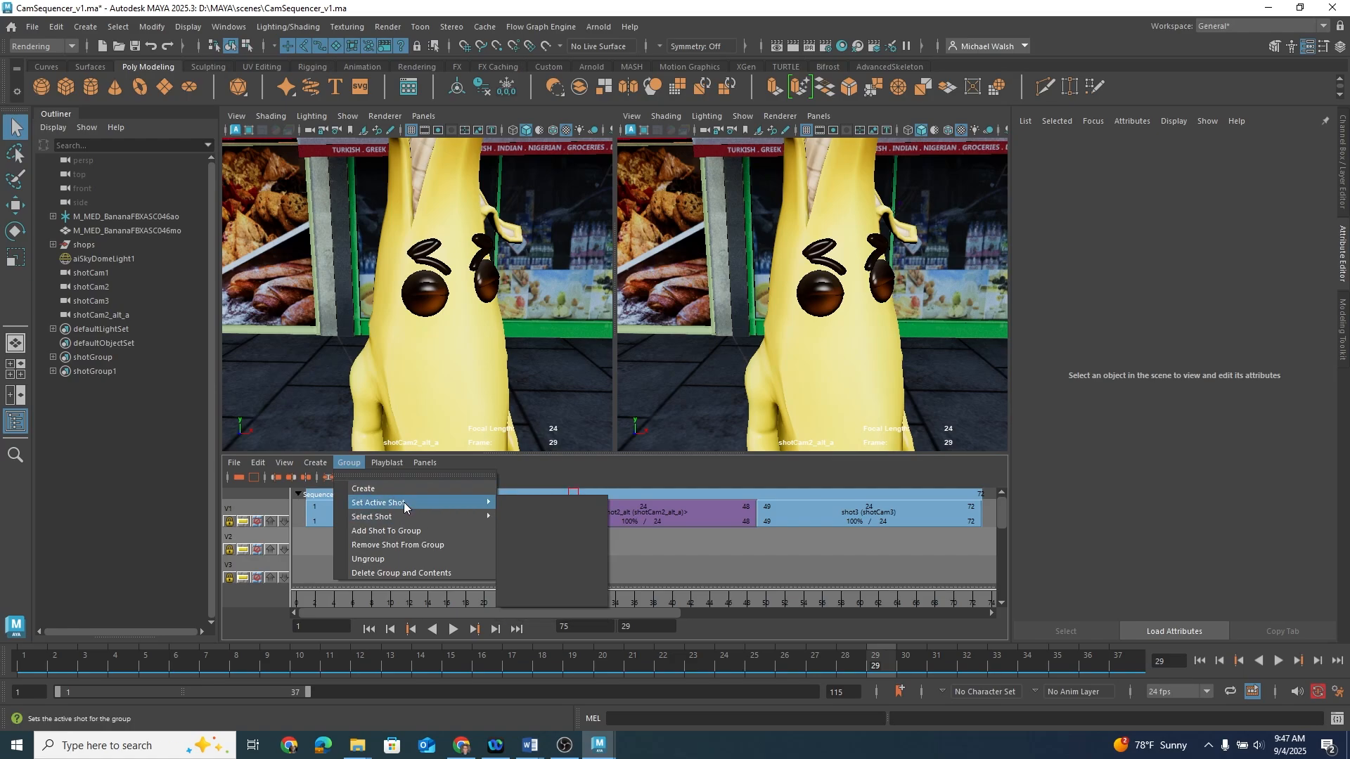
click(639, 505)
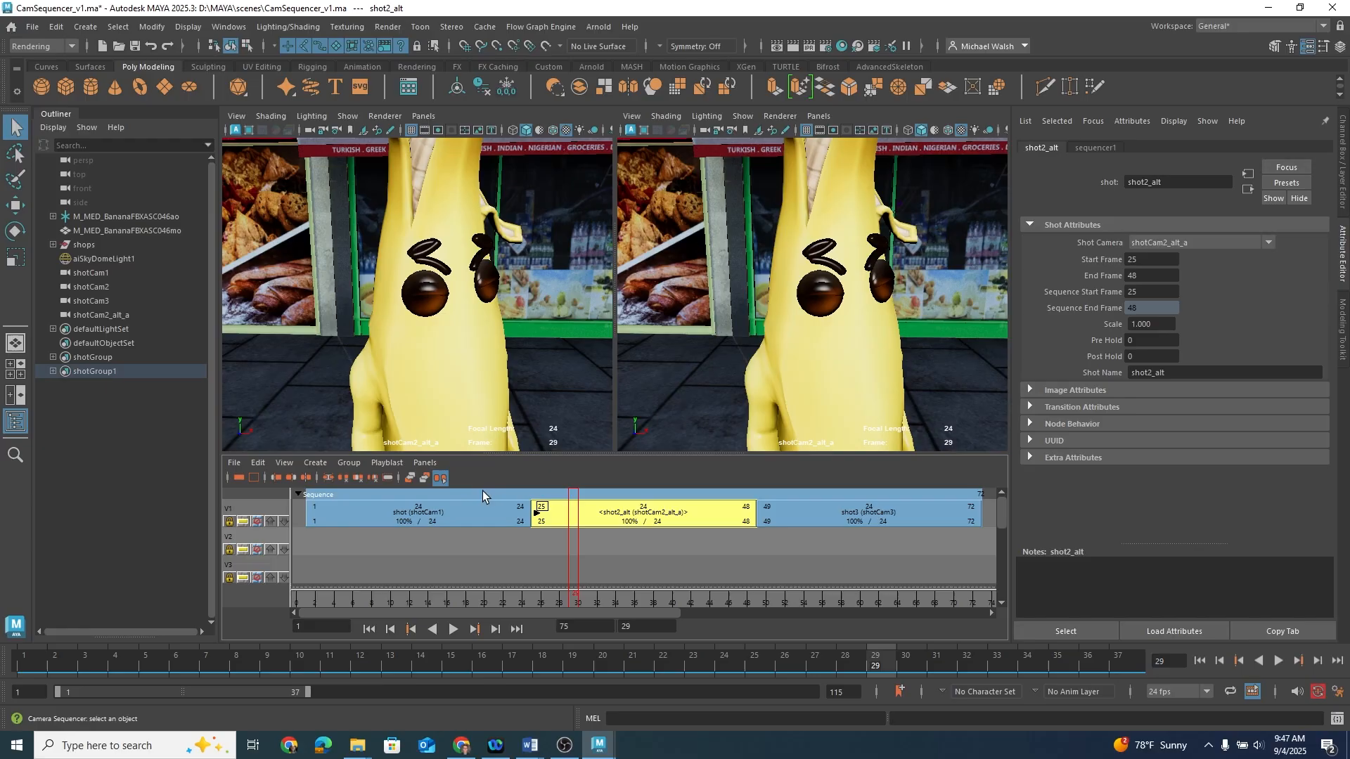
click(357, 465)
mouse_move(422, 503)
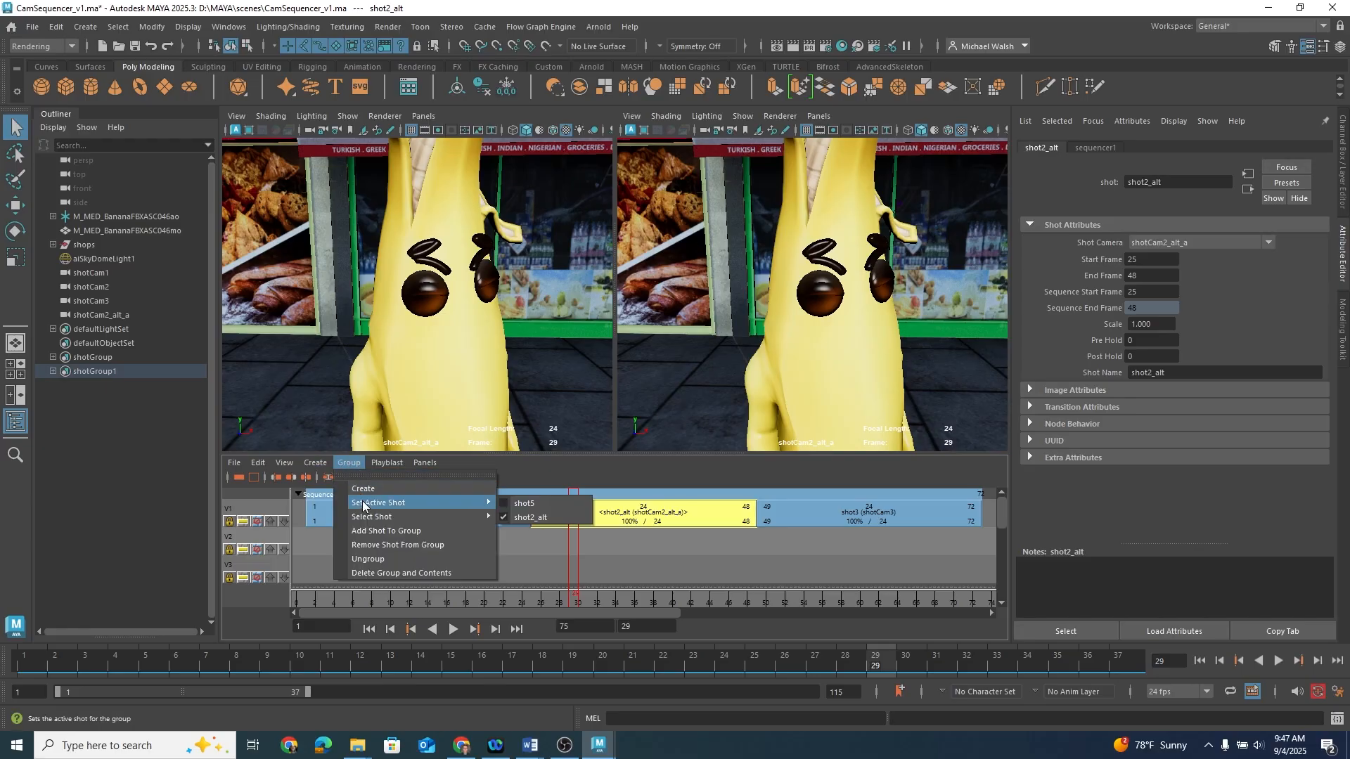
click(529, 504)
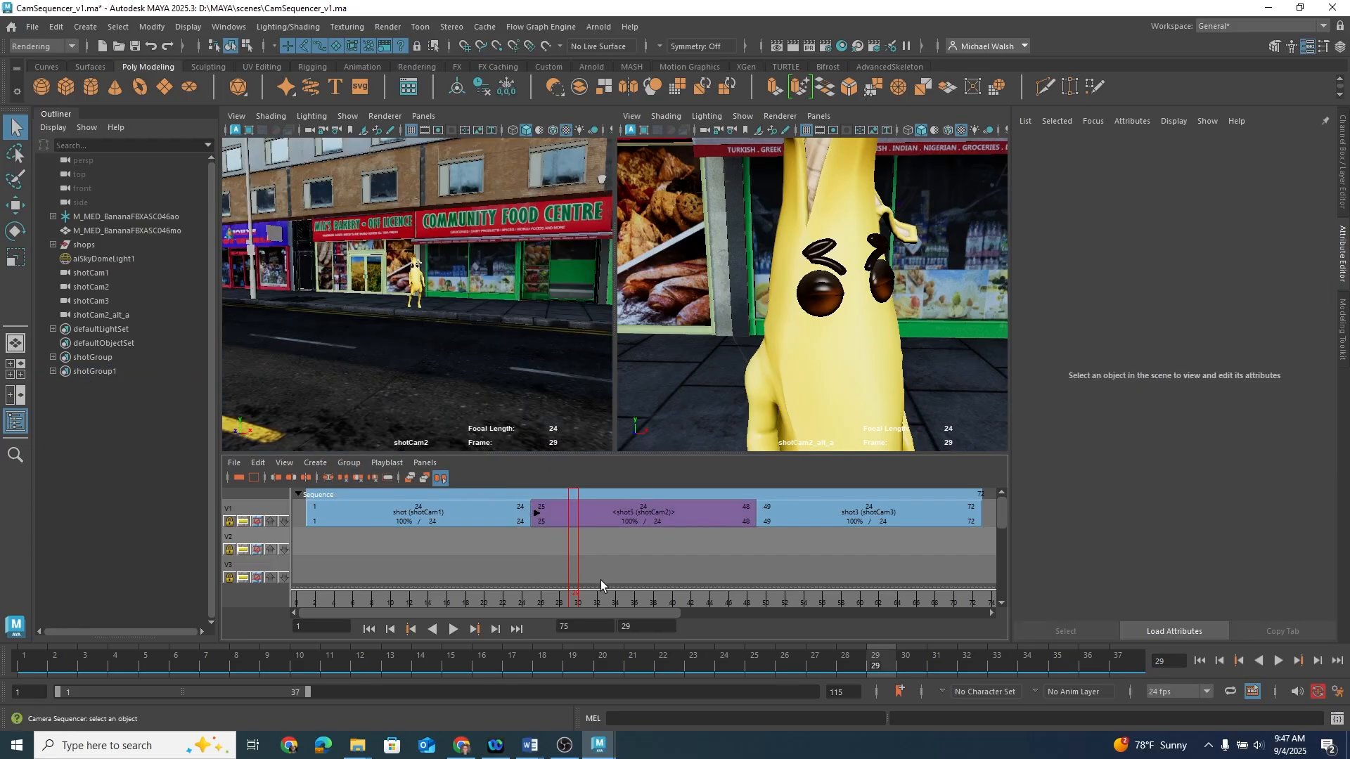
Step: Play back and scrub the sequence to review the grouped shots
key(alt+v)
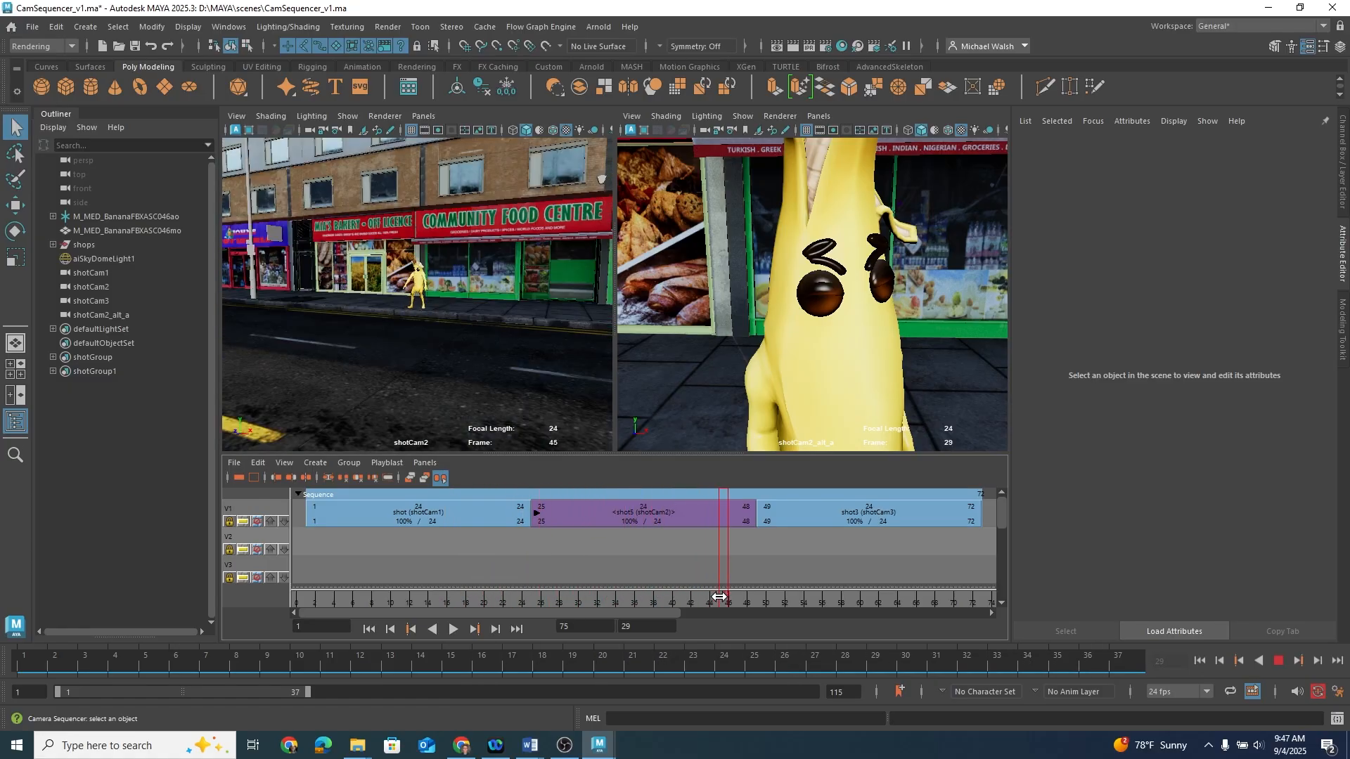
drag(719, 596, 465, 559)
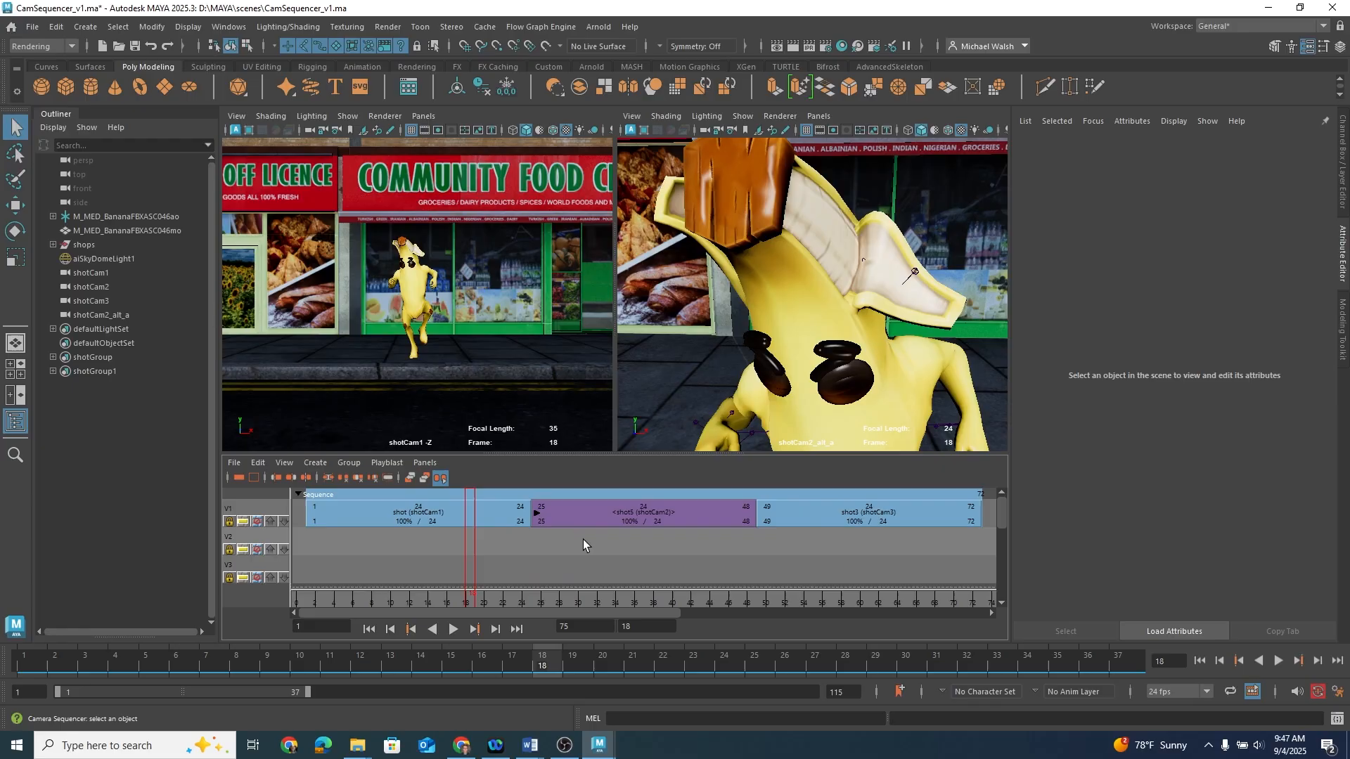
mouse_move(470, 598)
mouse_down()
mouse_move(828, 594)
mouse_move(470, 595)
mouse_up()
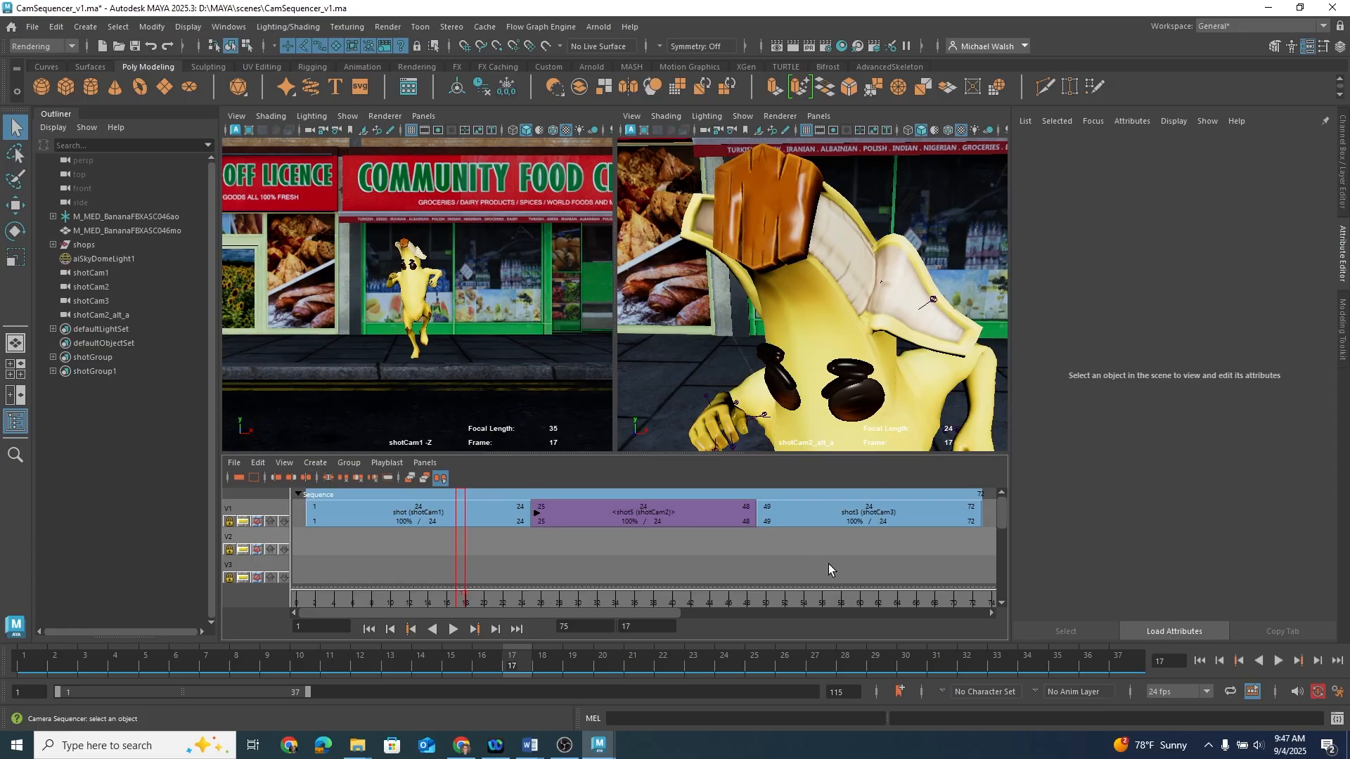
Step: Select shot3 and open its Shot Camera list to inspect the available cameras
click(858, 514)
drag(462, 596, 786, 596)
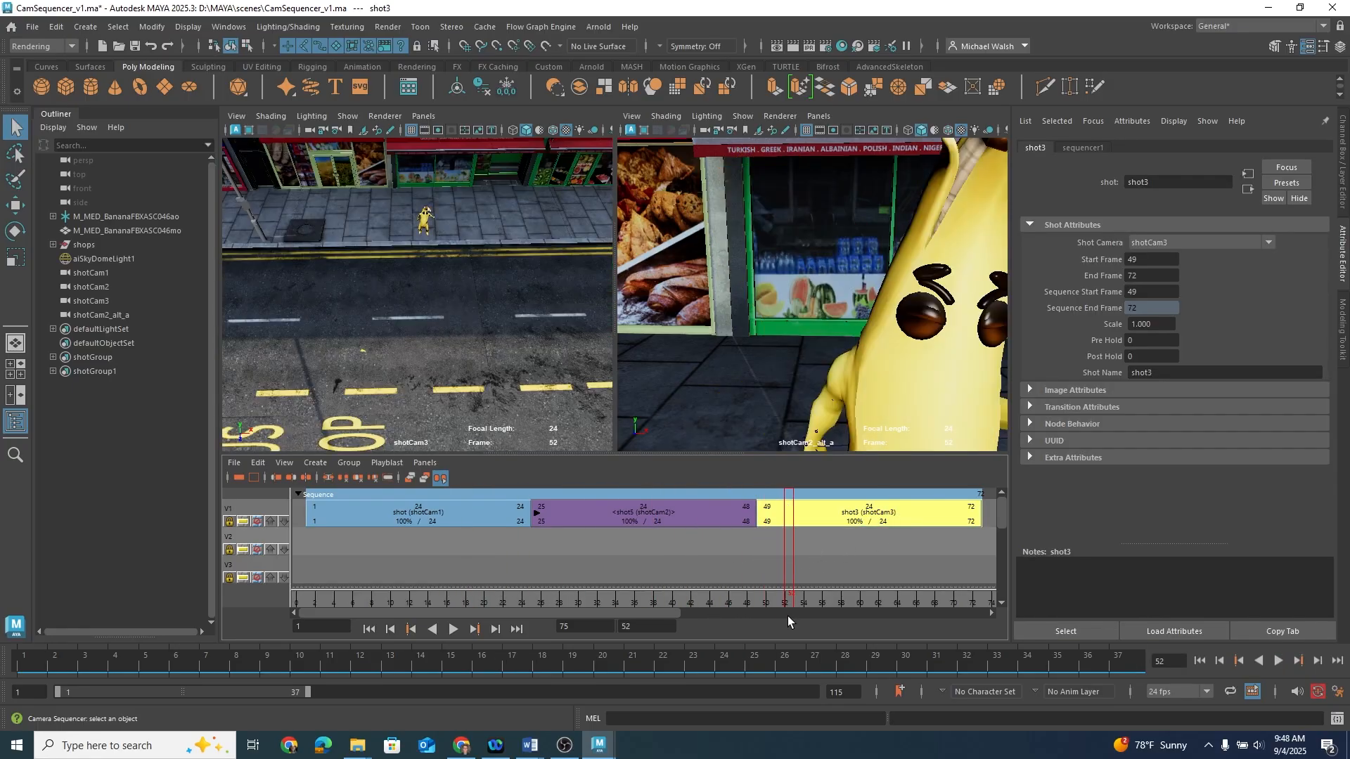
click(1218, 248)
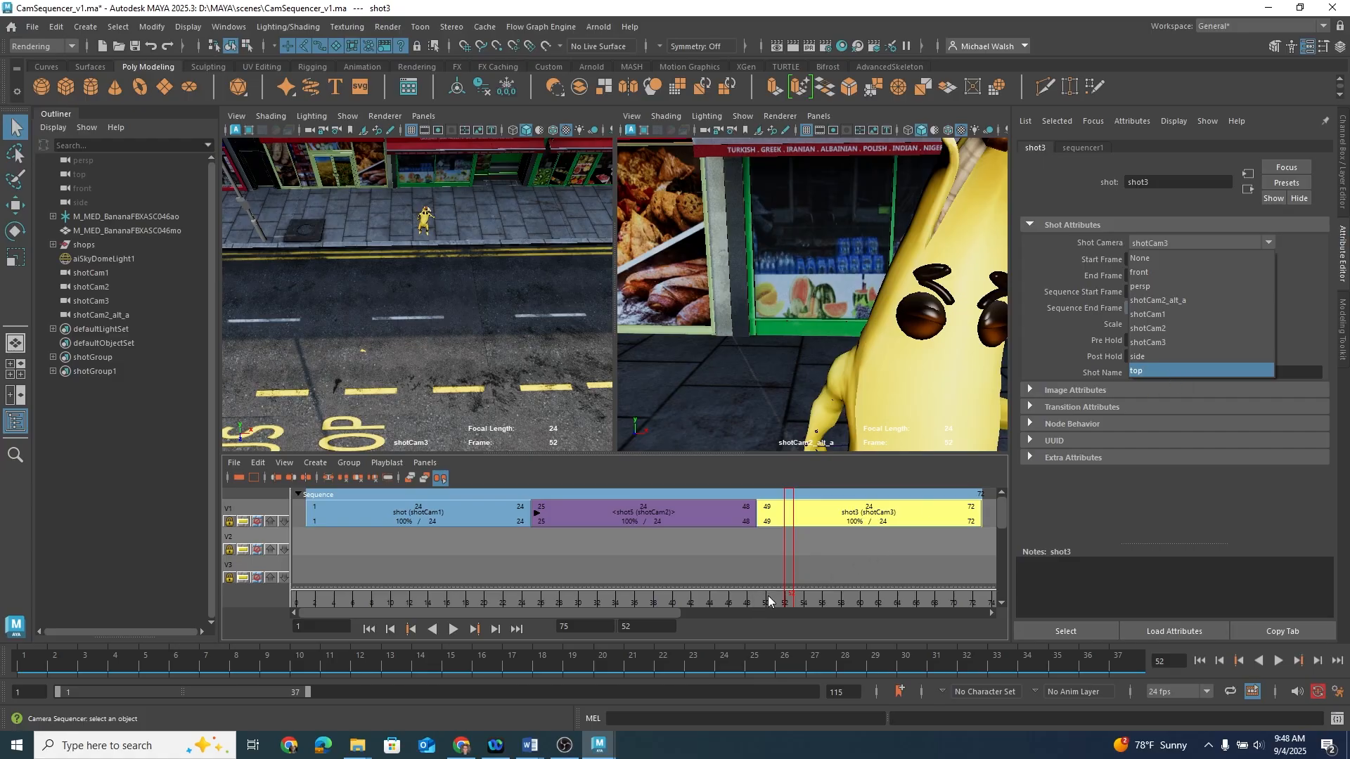
click(727, 609)
mouse_move(727, 609)
mouse_down()
mouse_move(477, 608)
mouse_move(819, 595)
mouse_move(447, 547)
mouse_move(900, 551)
mouse_move(733, 561)
mouse_move(359, 542)
mouse_move(781, 551)
mouse_move(445, 543)
mouse_up()
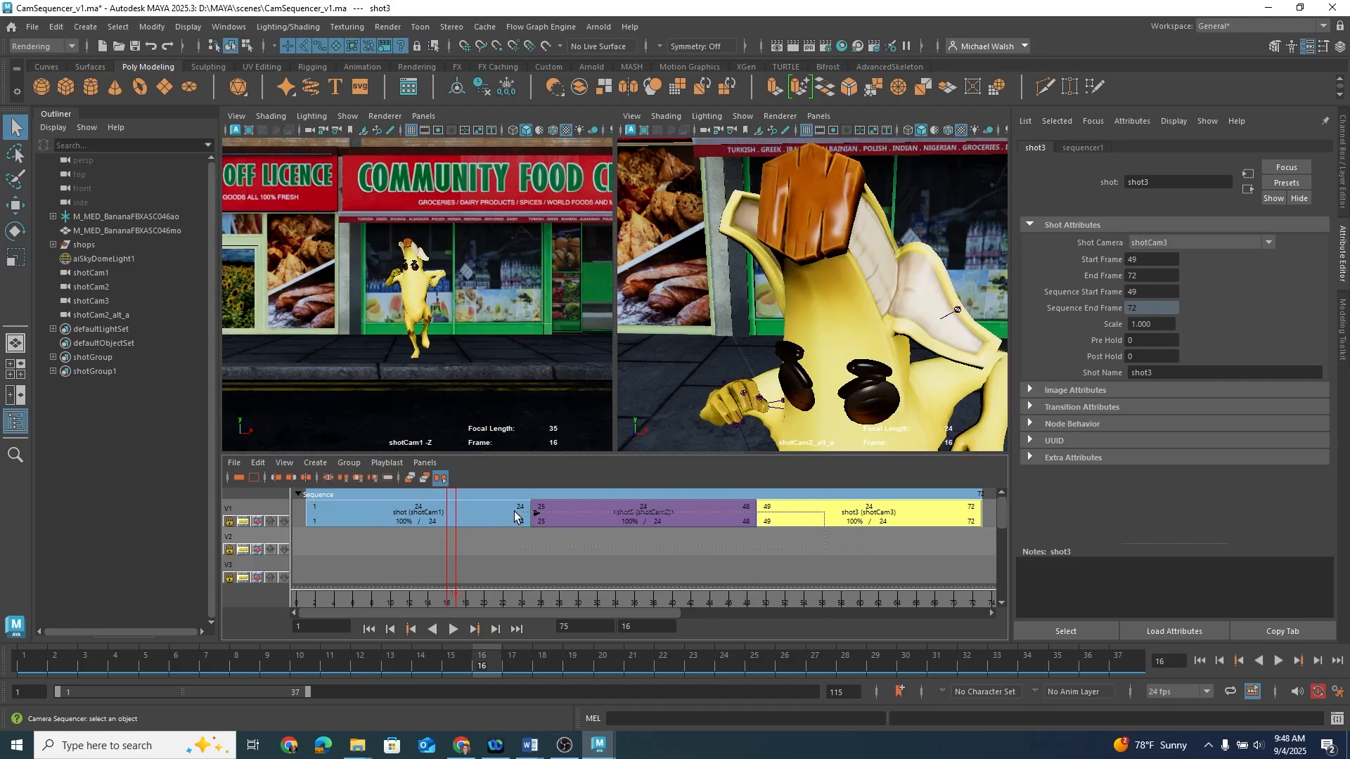
Step: Create an ubercam from the sequencer's shots and select it in the Outliner
click(487, 516)
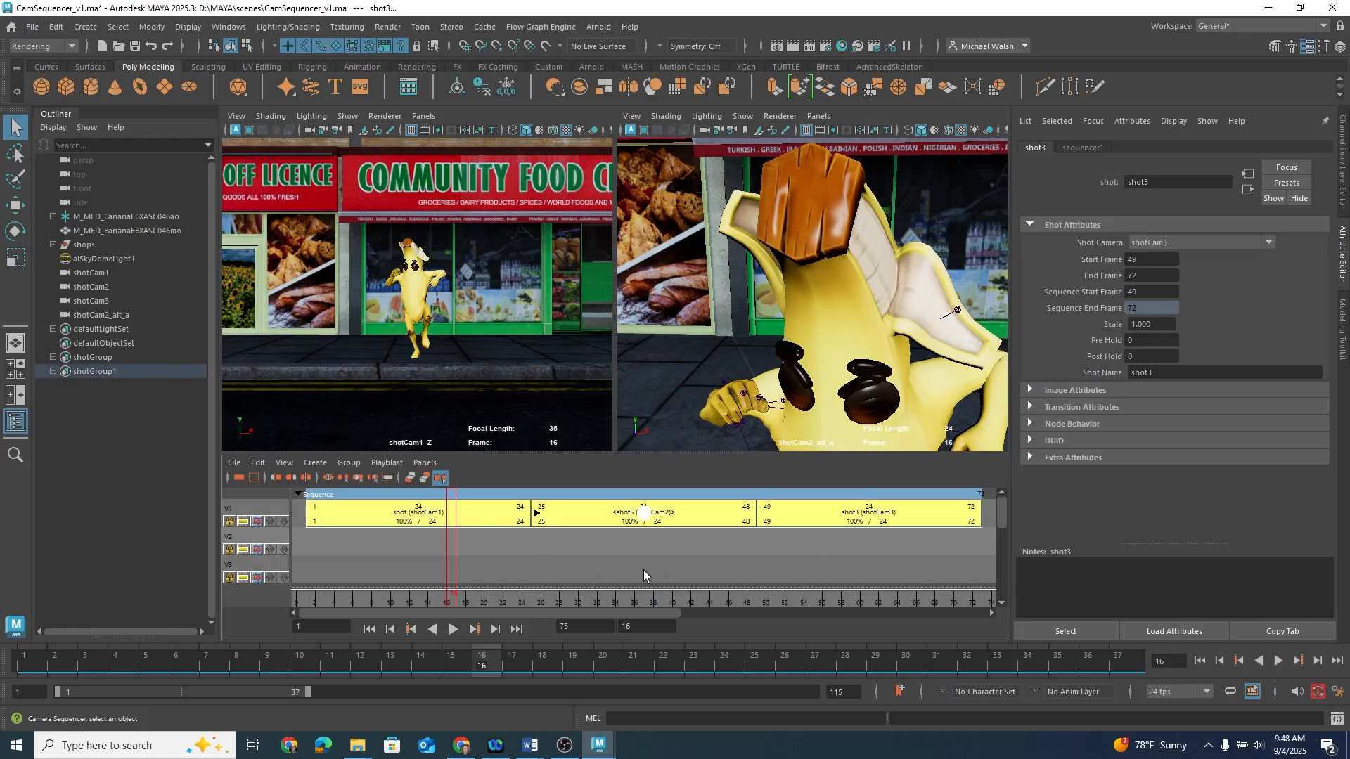
click(316, 463)
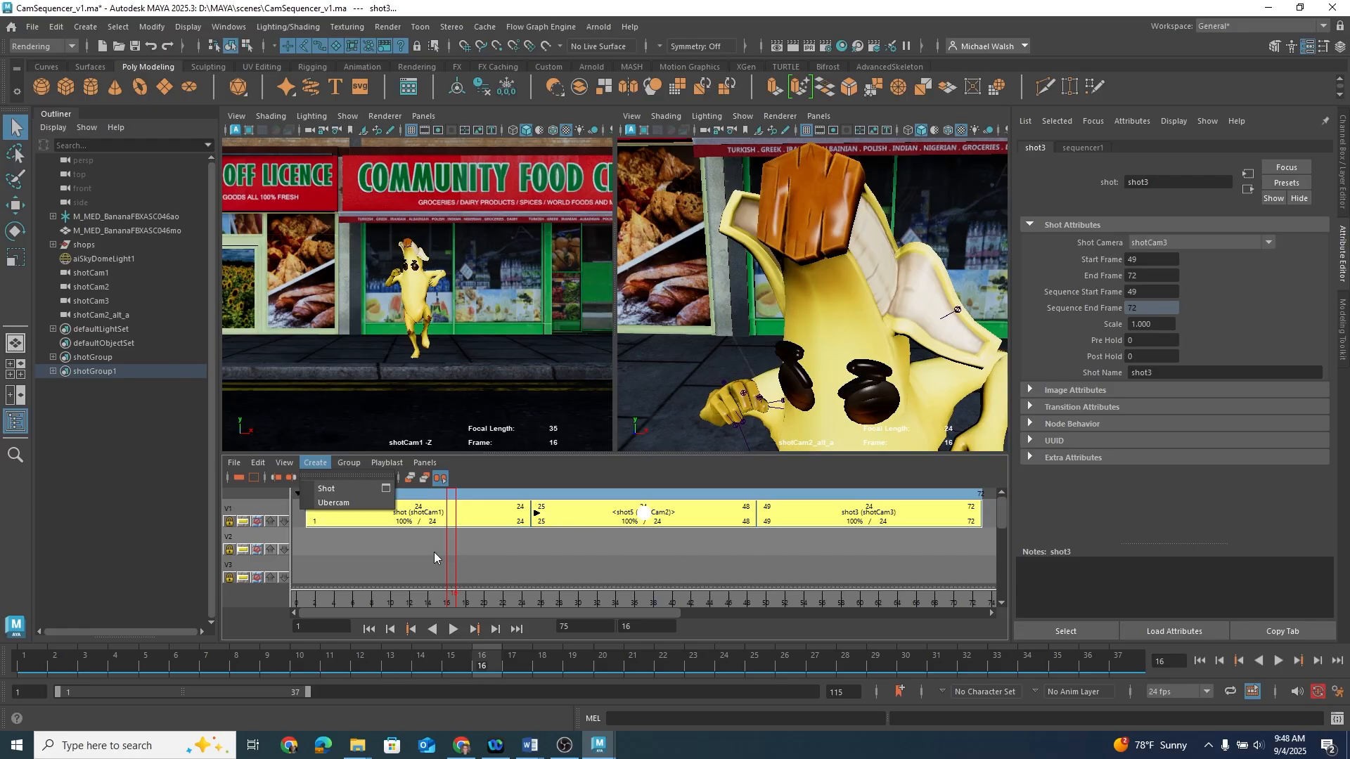
click(351, 503)
click(94, 328)
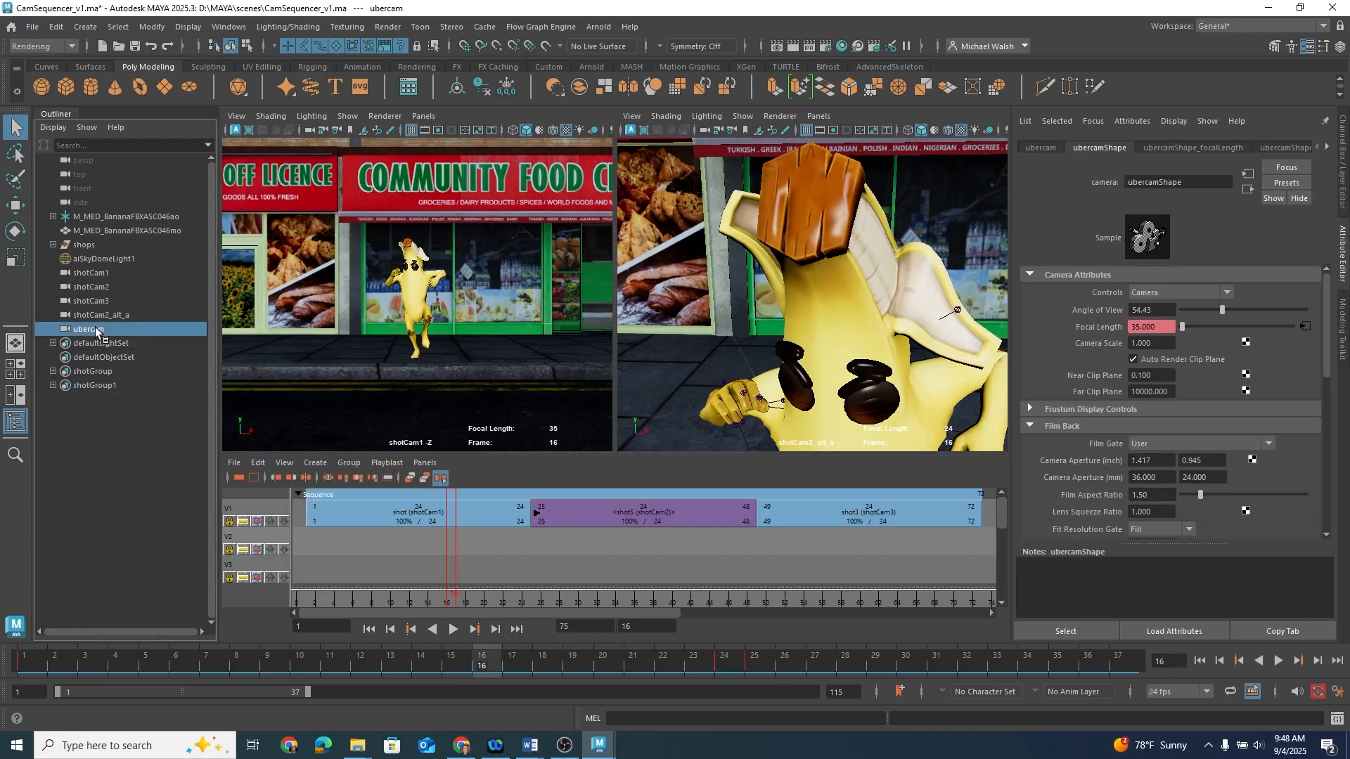
Step: Switch the left viewport to look through the ubercam
click(239, 116)
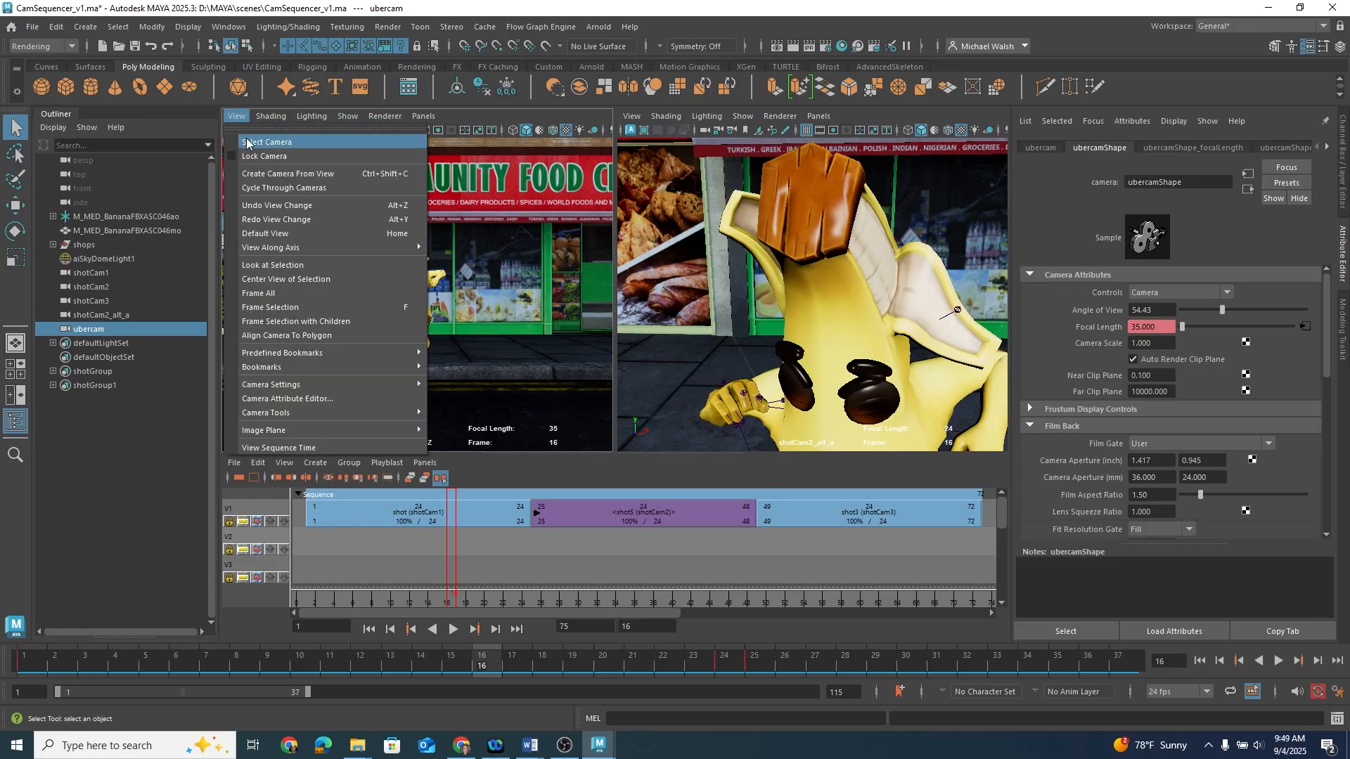
click(252, 142)
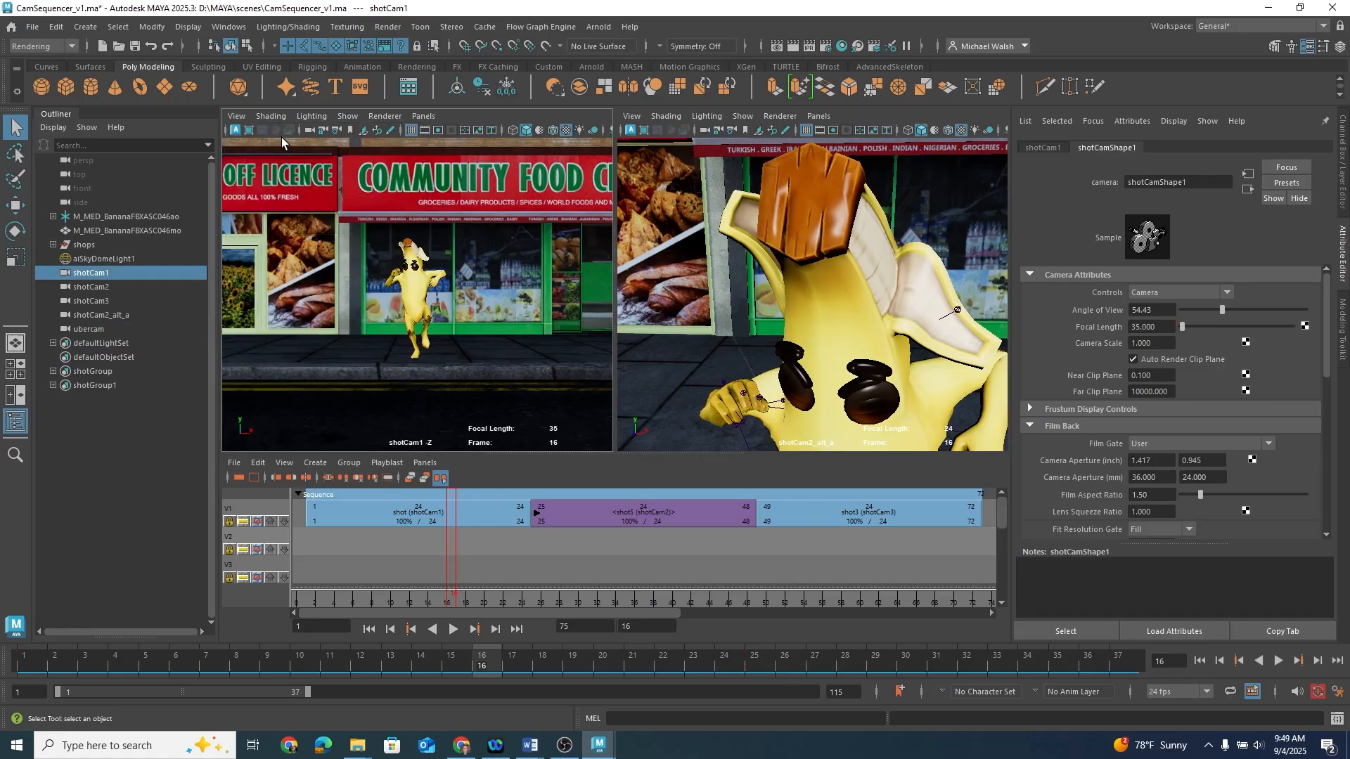
click(424, 116)
mouse_move(440, 133)
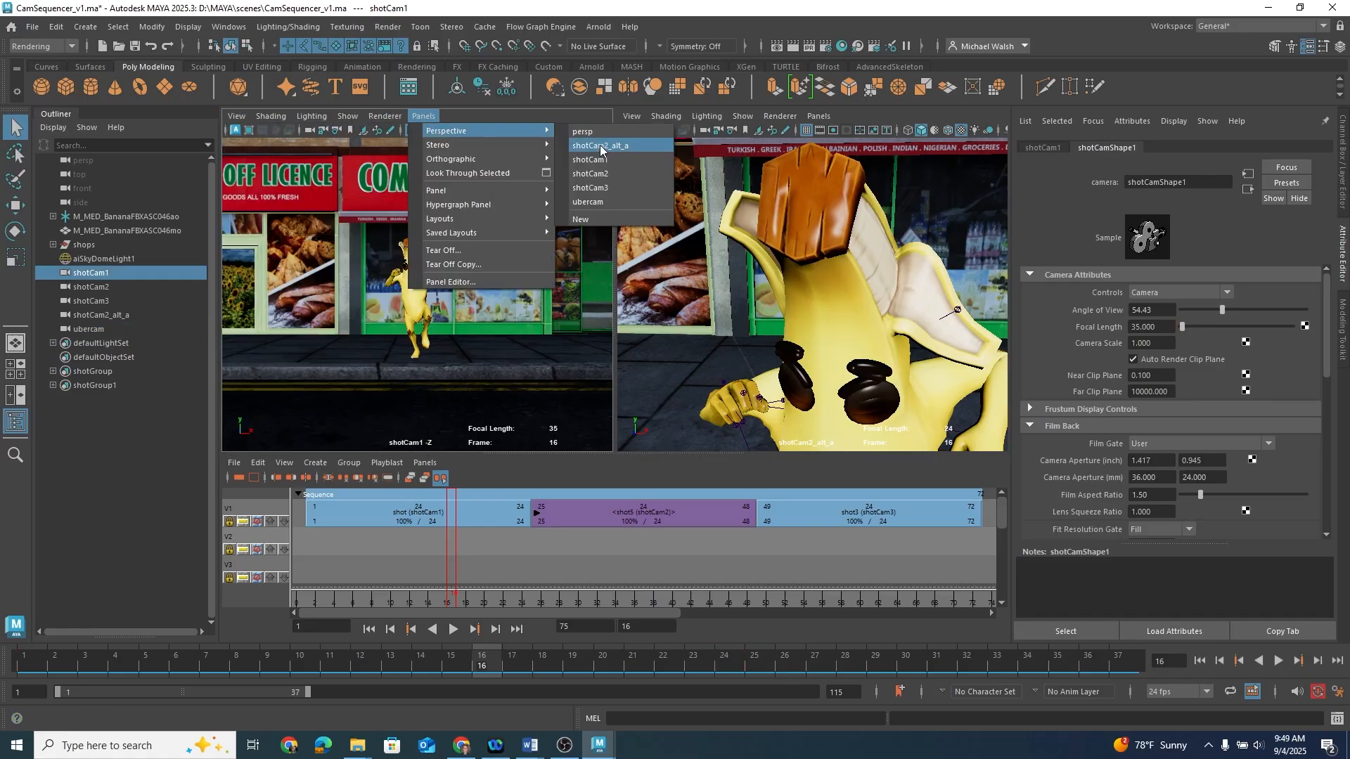
click(604, 204)
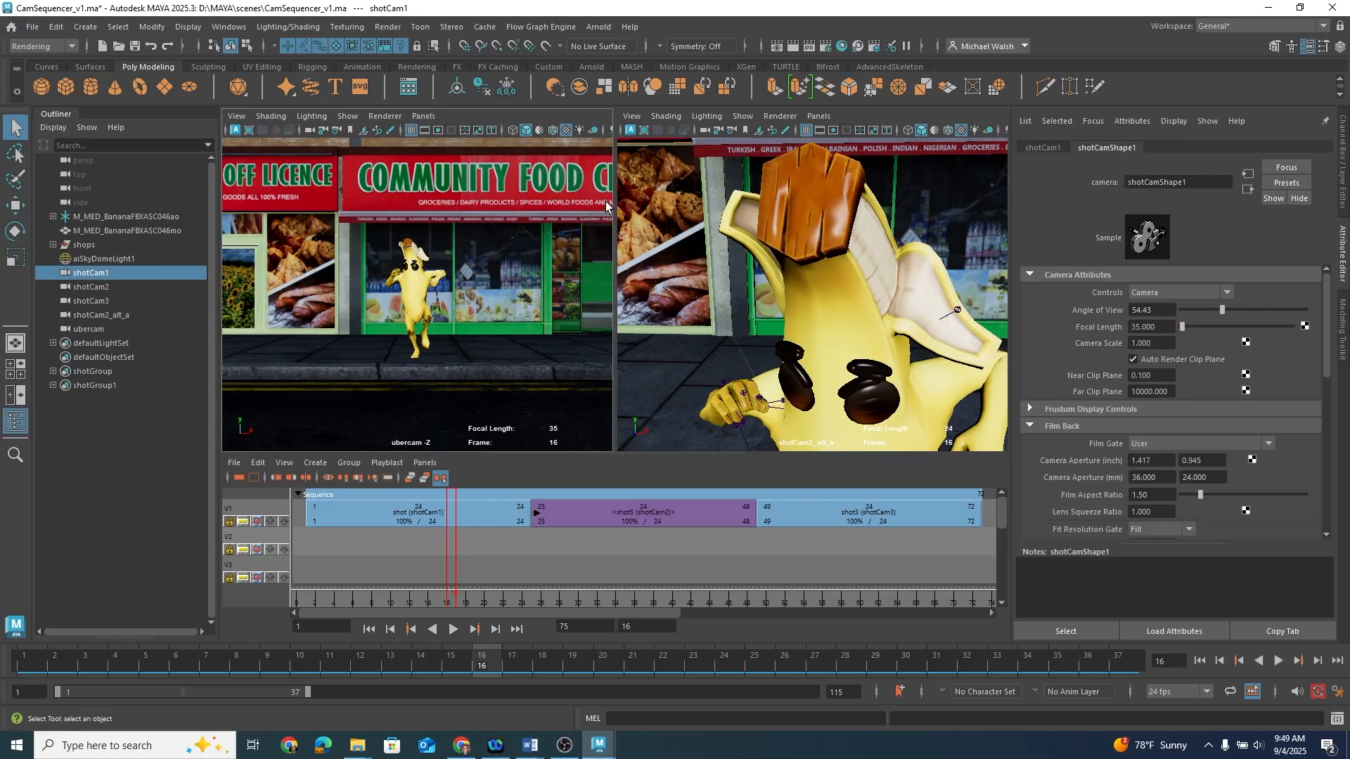
Step: Scrub the sequencer timeline to review the ubercam view across the shots
click(407, 603)
mouse_move(407, 603)
mouse_down()
mouse_move(901, 604)
mouse_move(409, 604)
mouse_up()
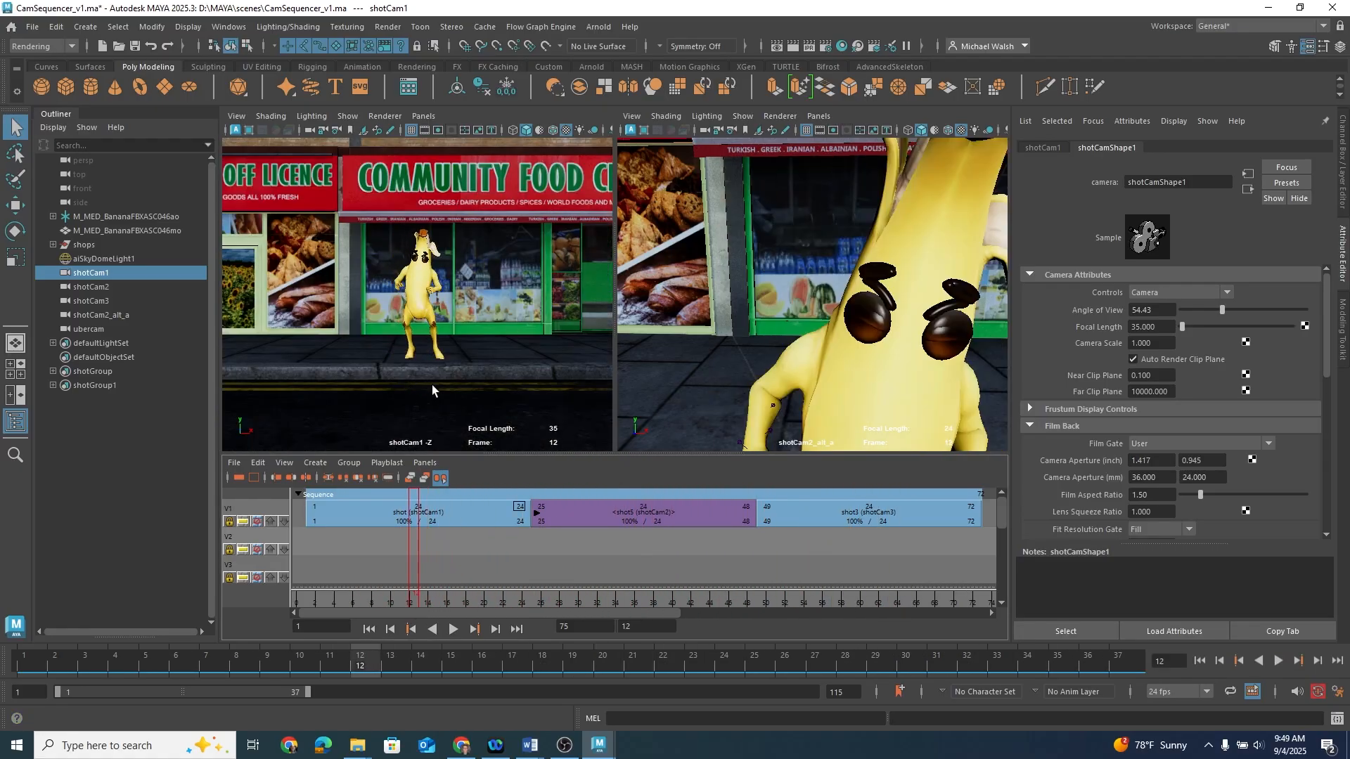
drag(410, 597, 375, 602)
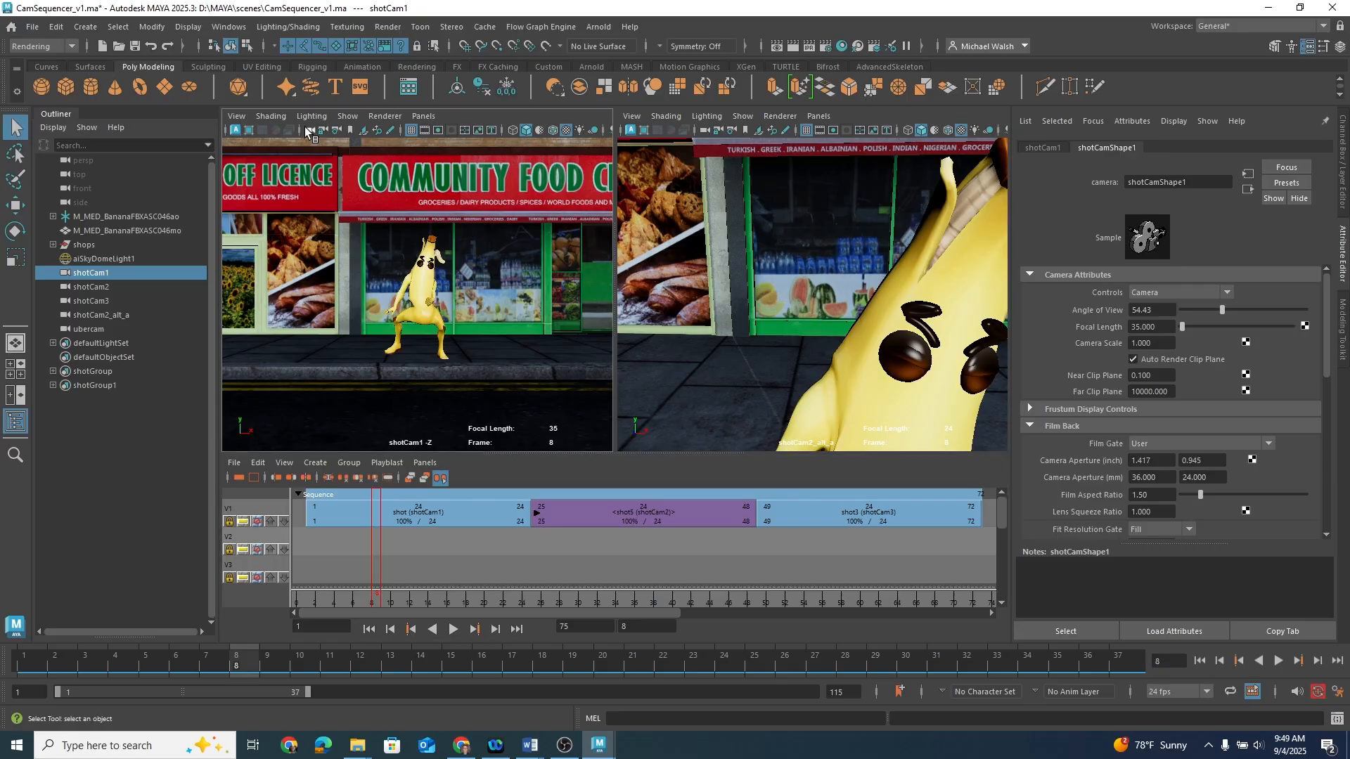
mouse_move(372, 599)
mouse_down()
mouse_move(588, 601)
mouse_move(318, 576)
mouse_move(620, 588)
mouse_move(387, 598)
mouse_up()
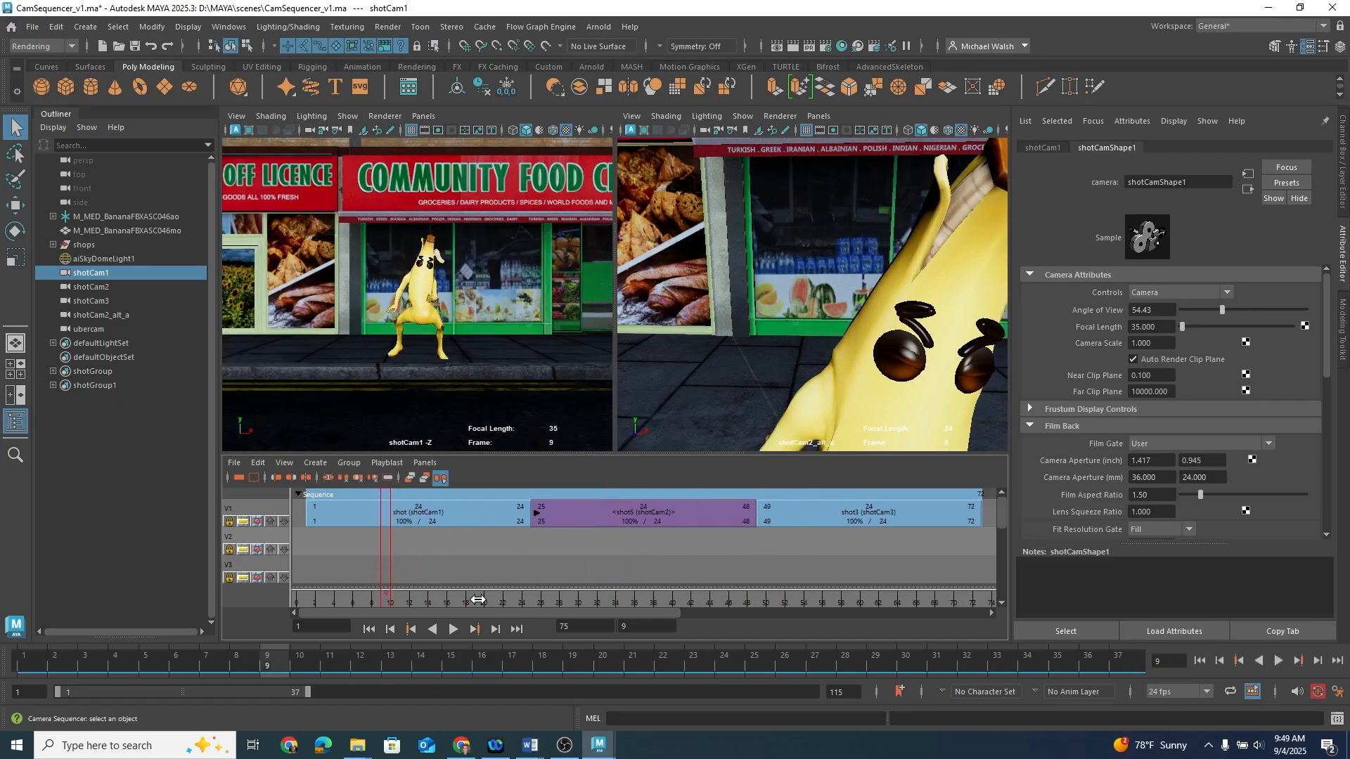
Step: Playblast the sequence as a qt movie with Photo - JPEG encoding, saved as CamSequencer_v1
right_click(447, 668)
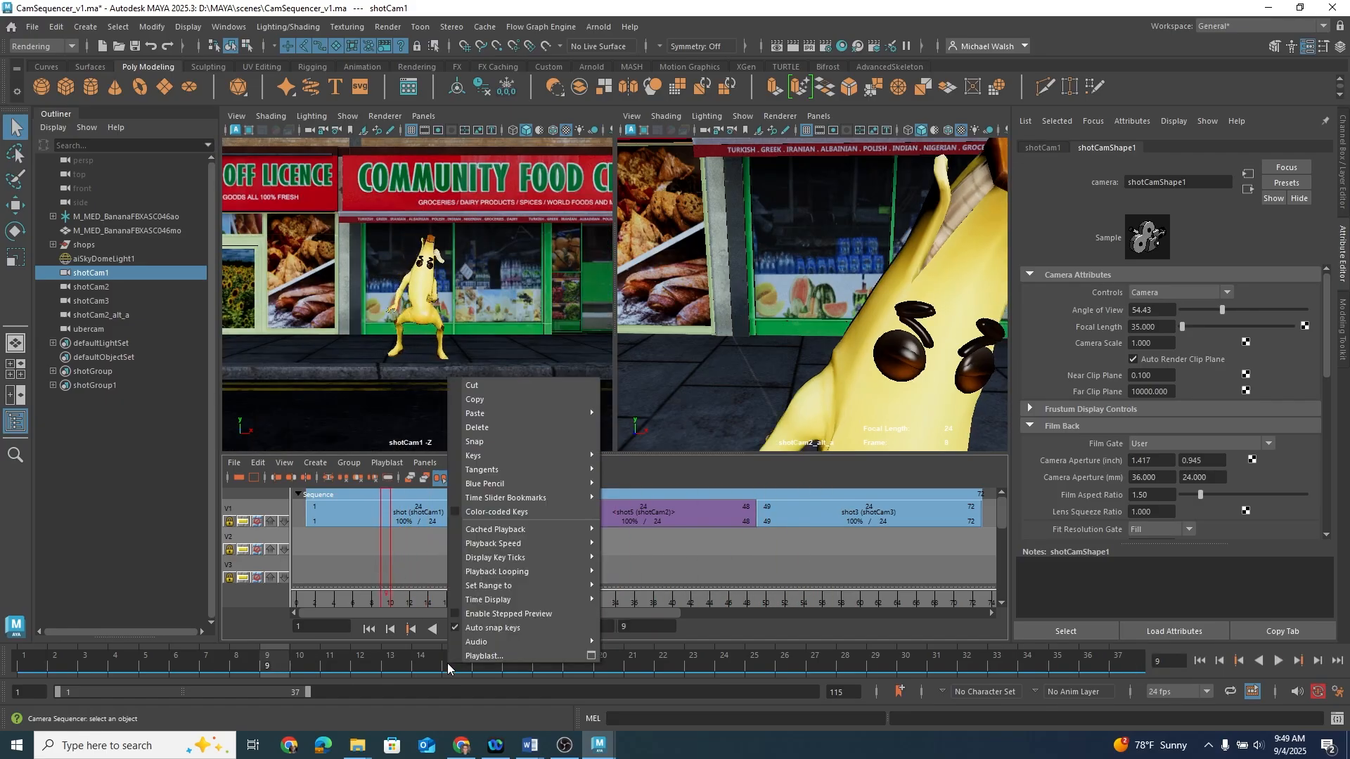
click(591, 656)
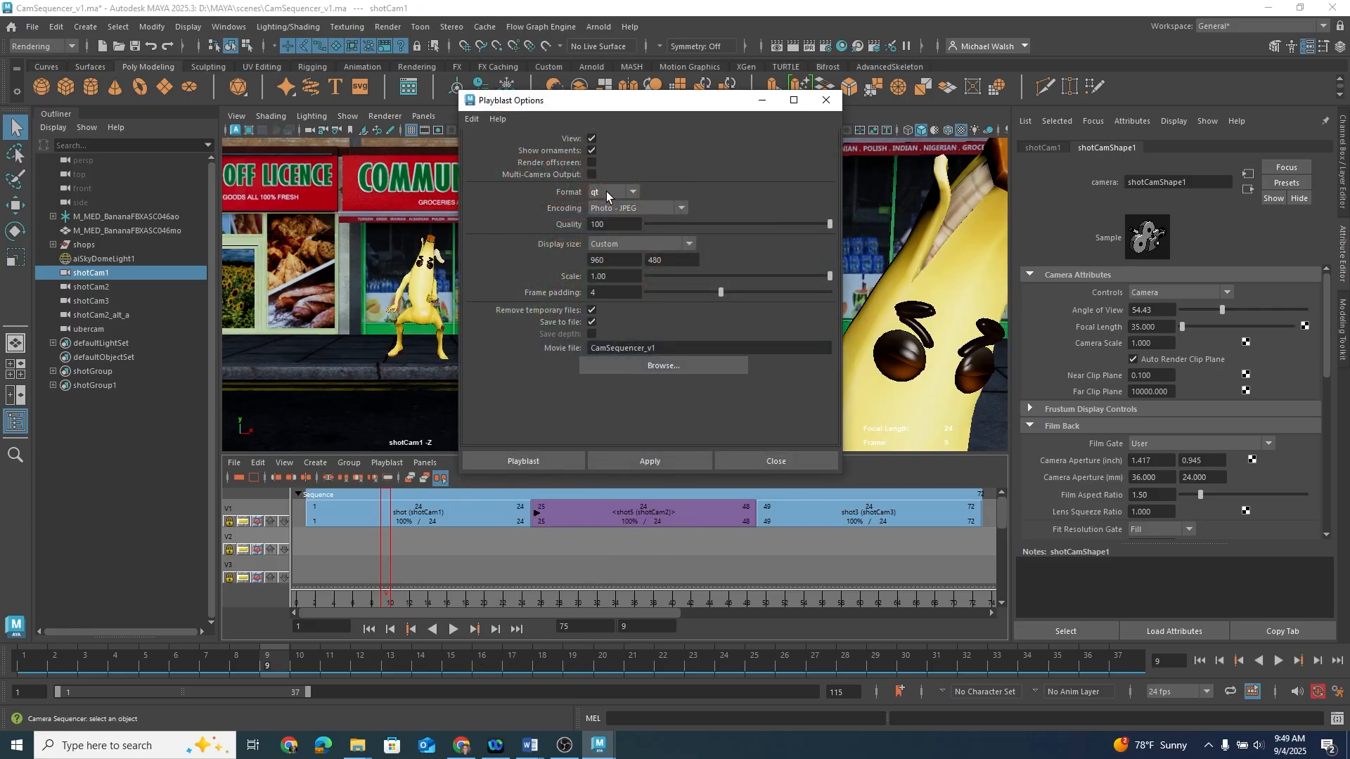
click(617, 207)
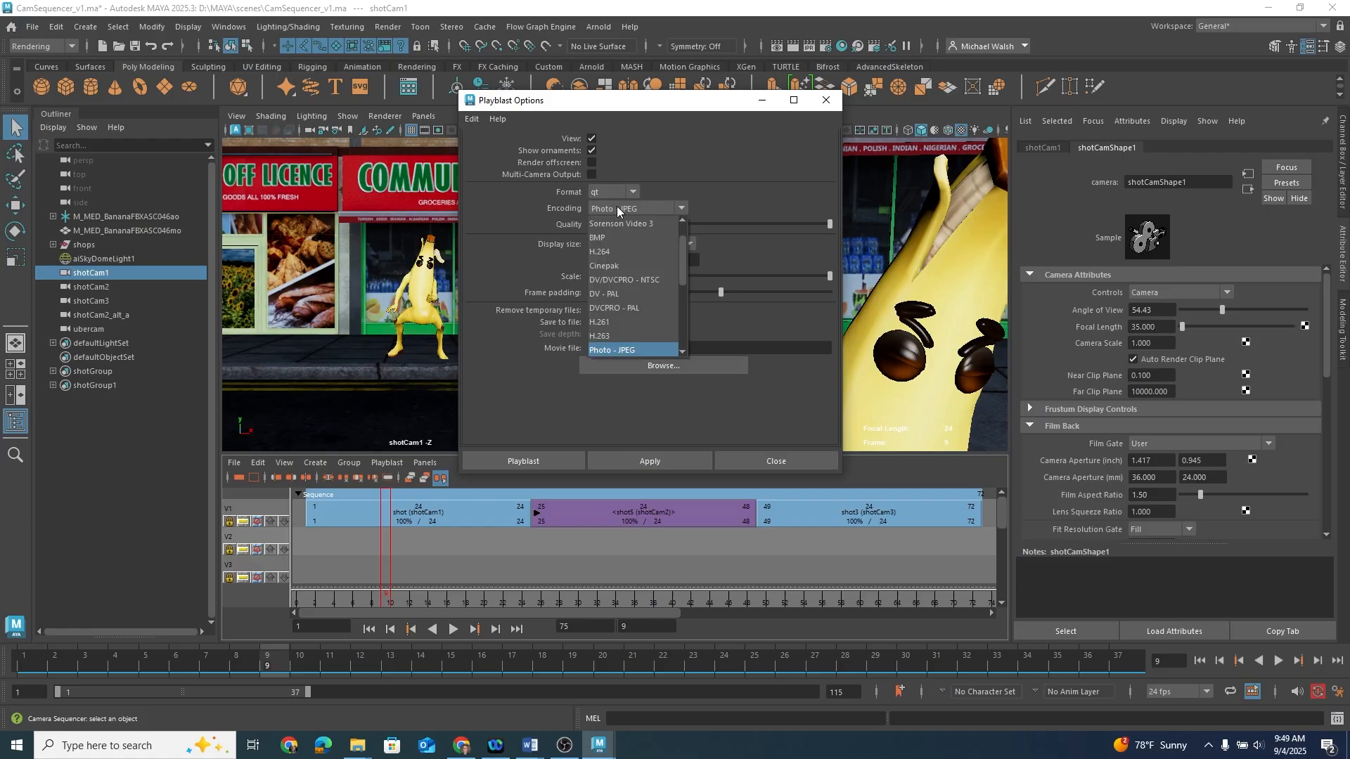
click(622, 351)
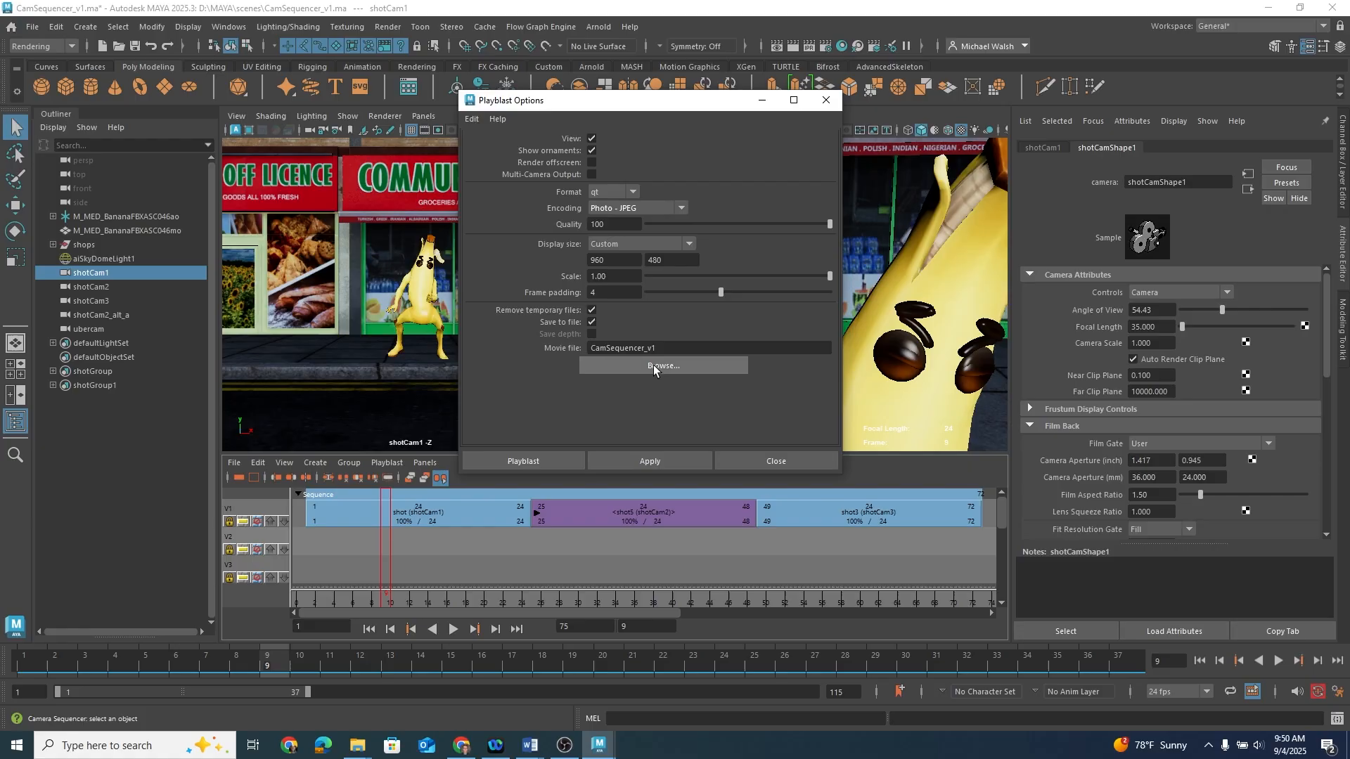
click(552, 462)
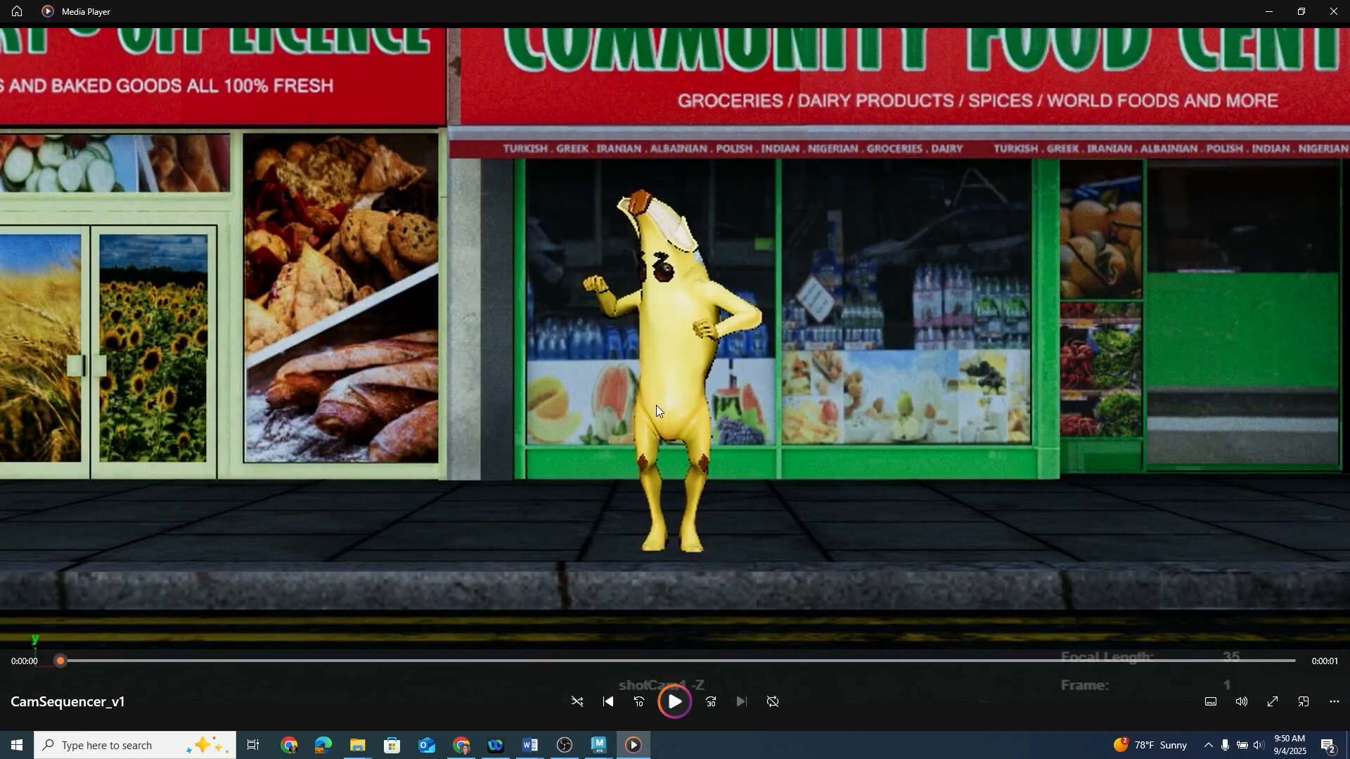
Step: Play the playblast movie and close the media player
key(space)
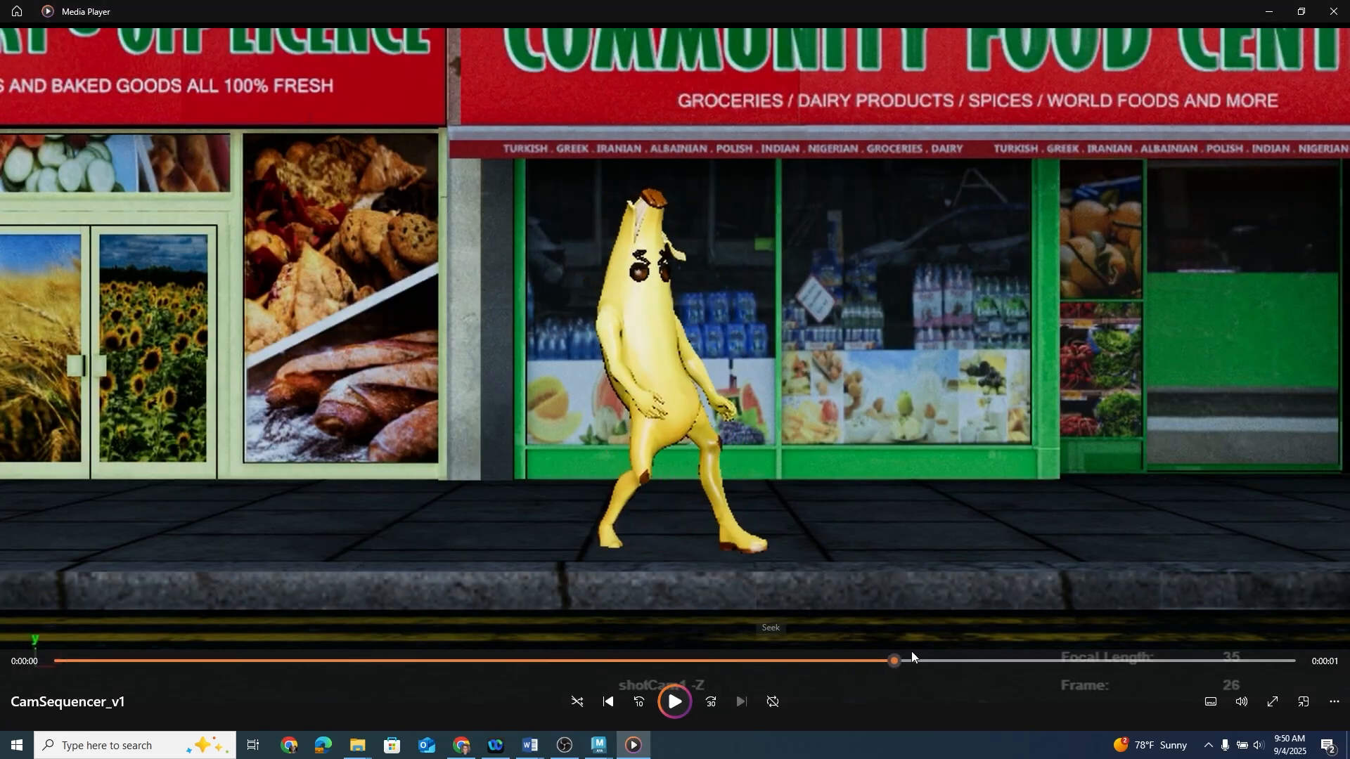
click(1302, 12)
click(1098, 103)
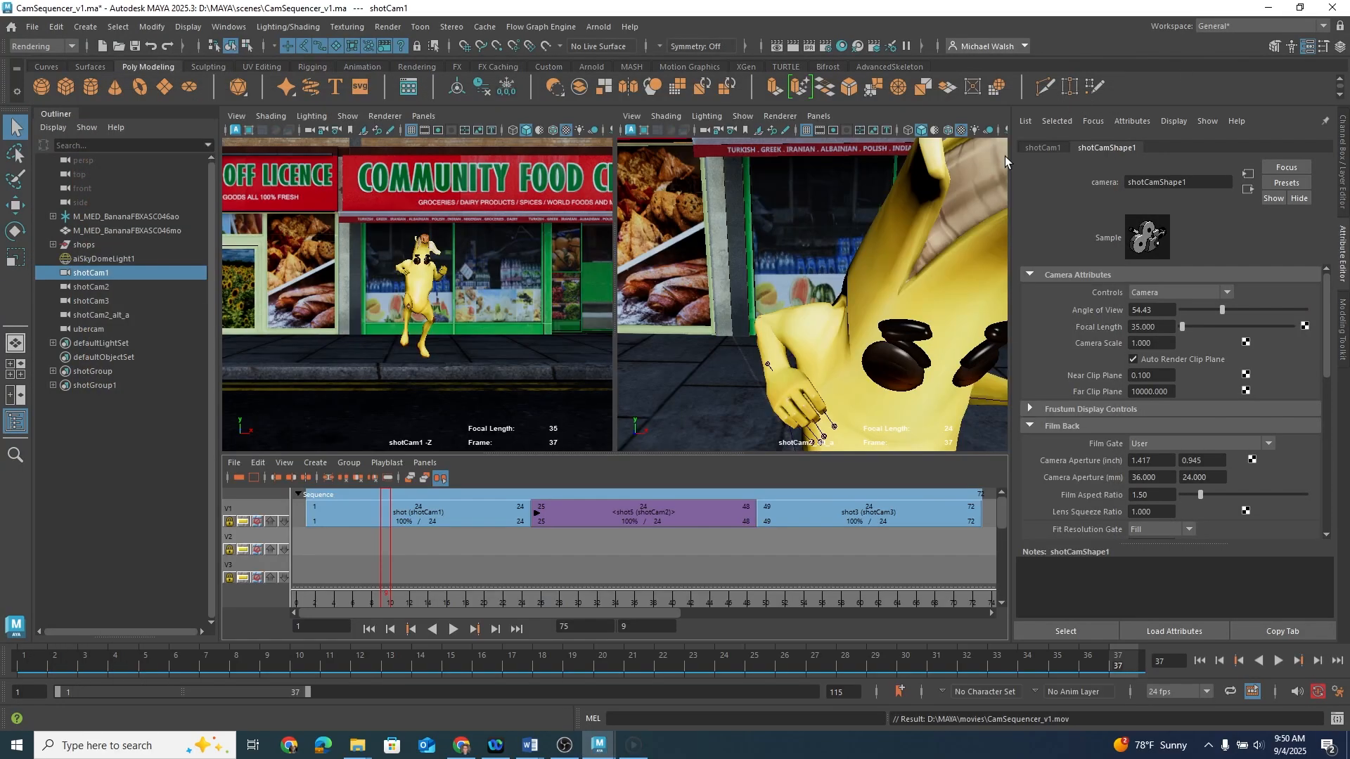
Step: Switch the right viewport to look through the ubercam
click(820, 117)
mouse_move(836, 132)
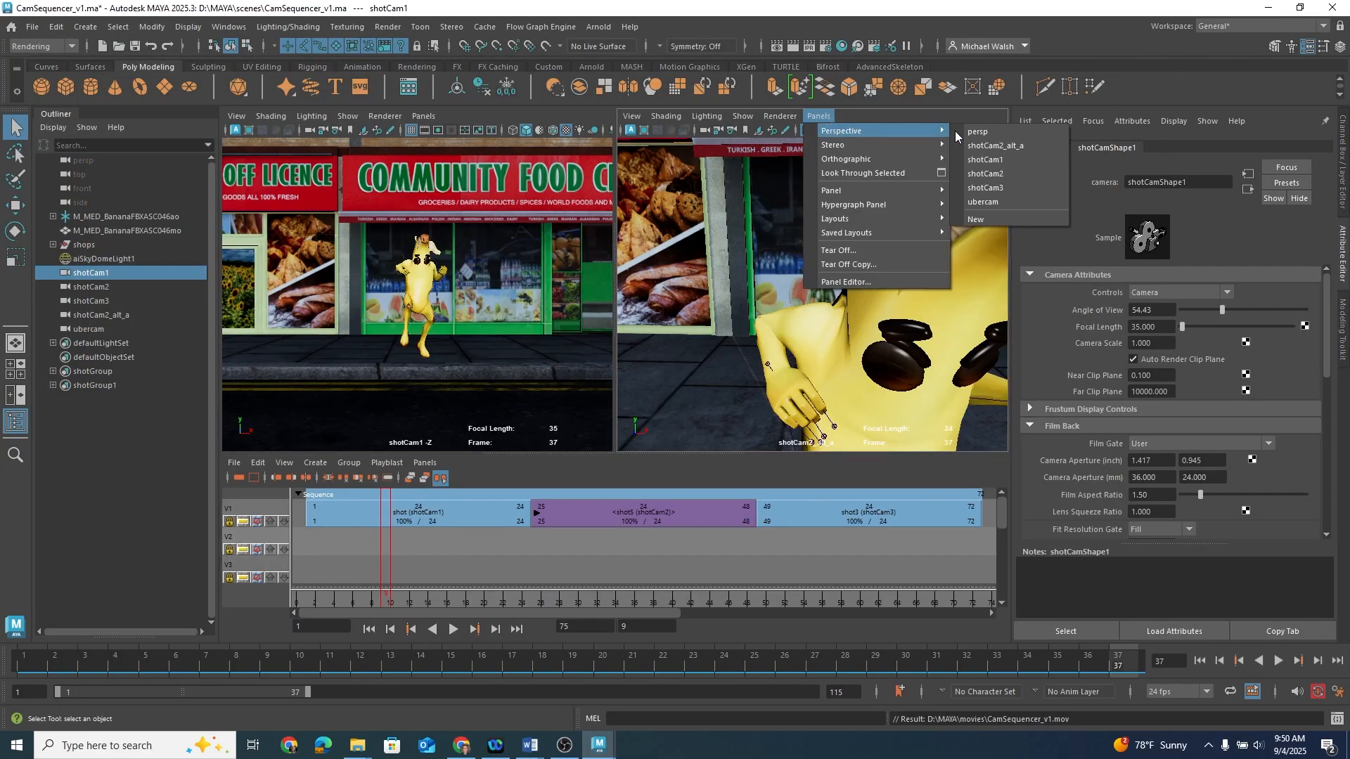
click(983, 203)
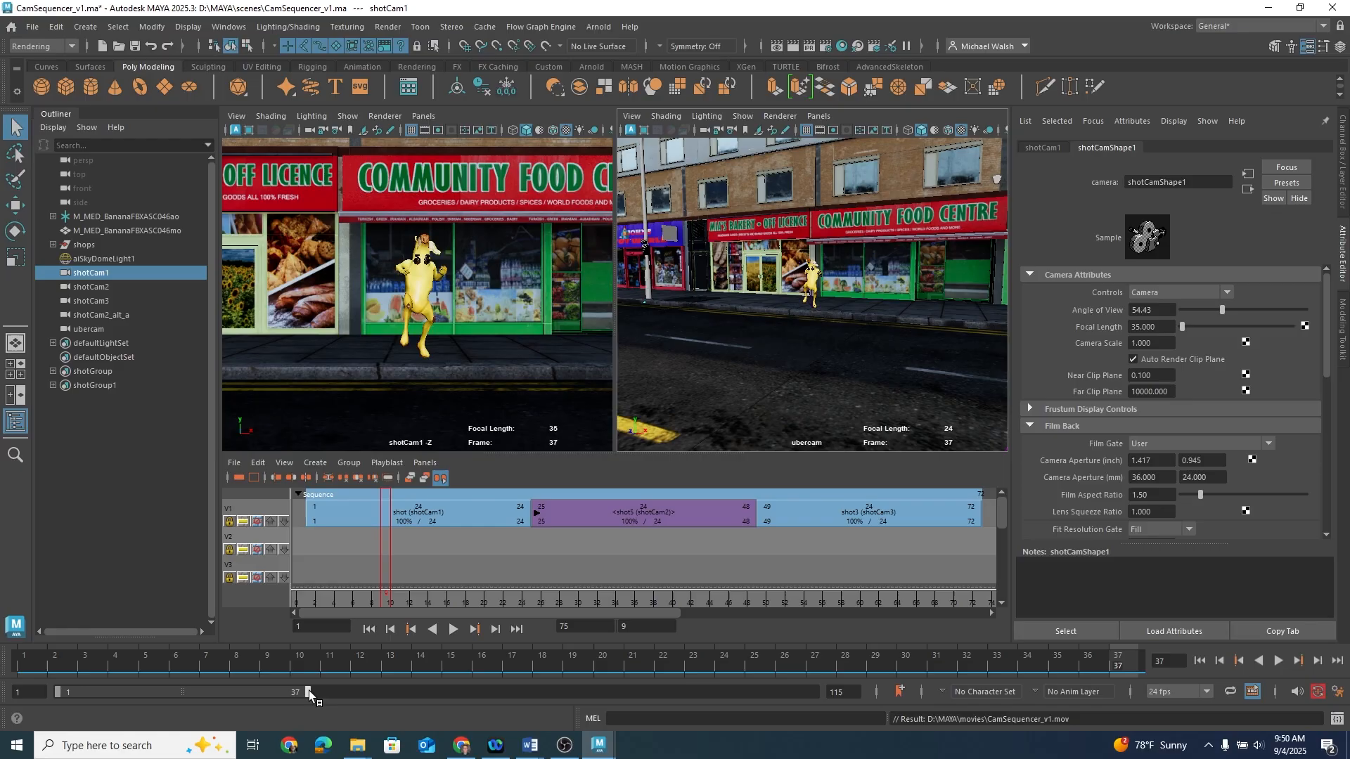
Step: Extend the playback range end to frame 115 and set the left viewport to the ubercam too
drag(307, 694, 898, 728)
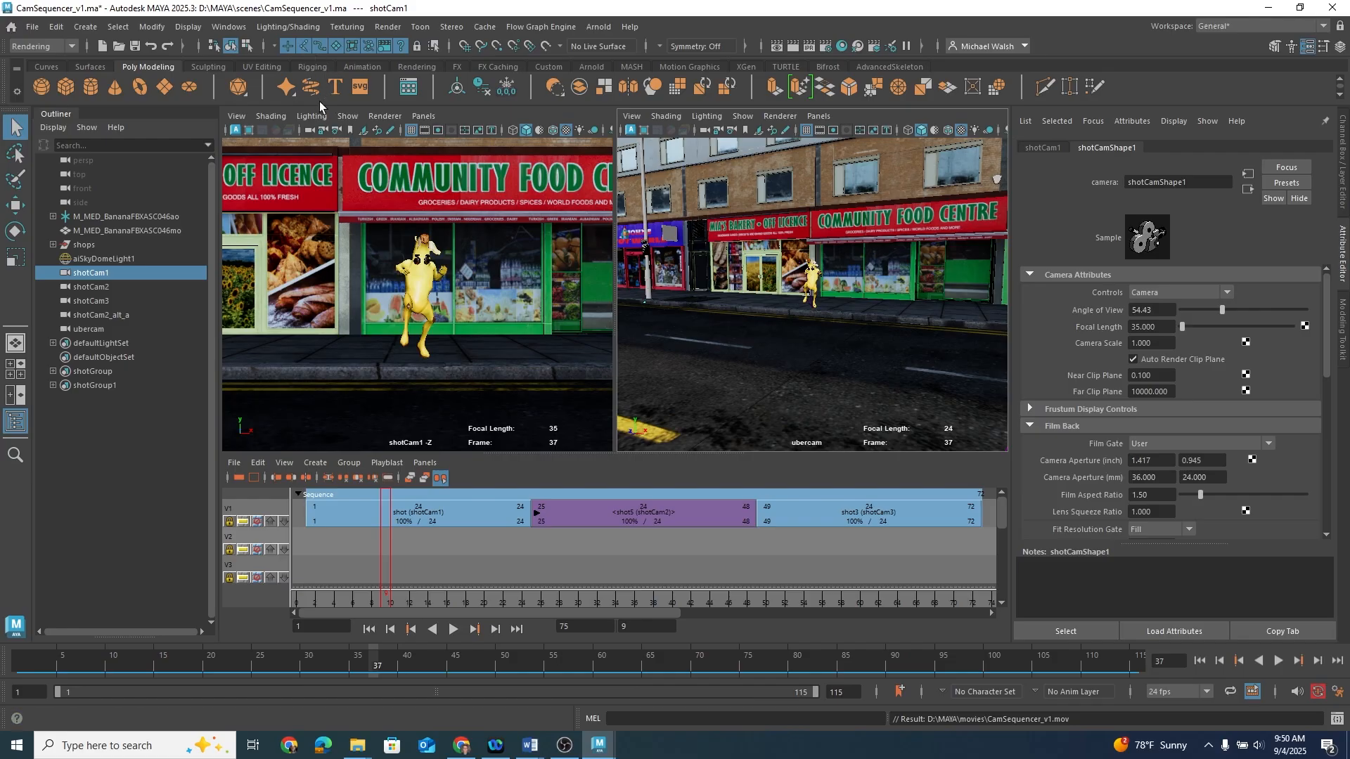
click(310, 129)
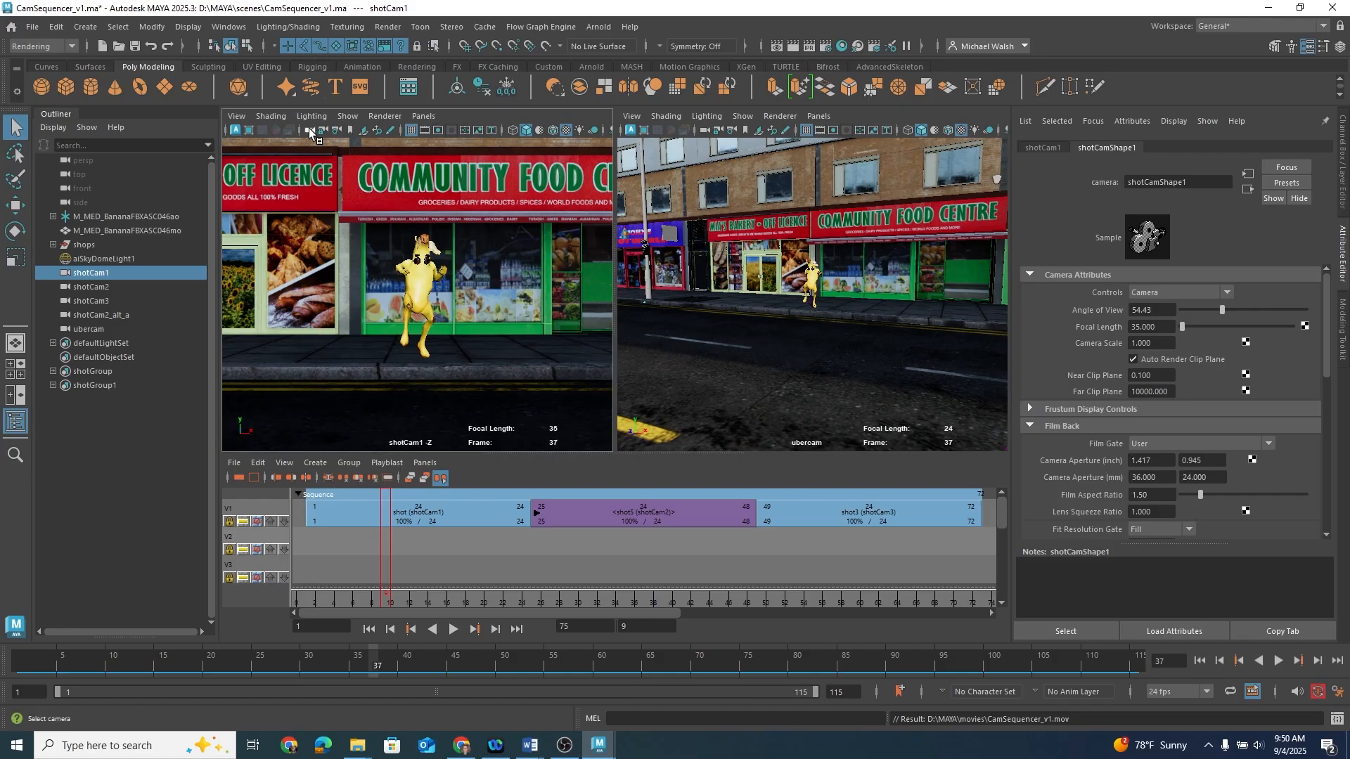
click(424, 116)
mouse_move(485, 131)
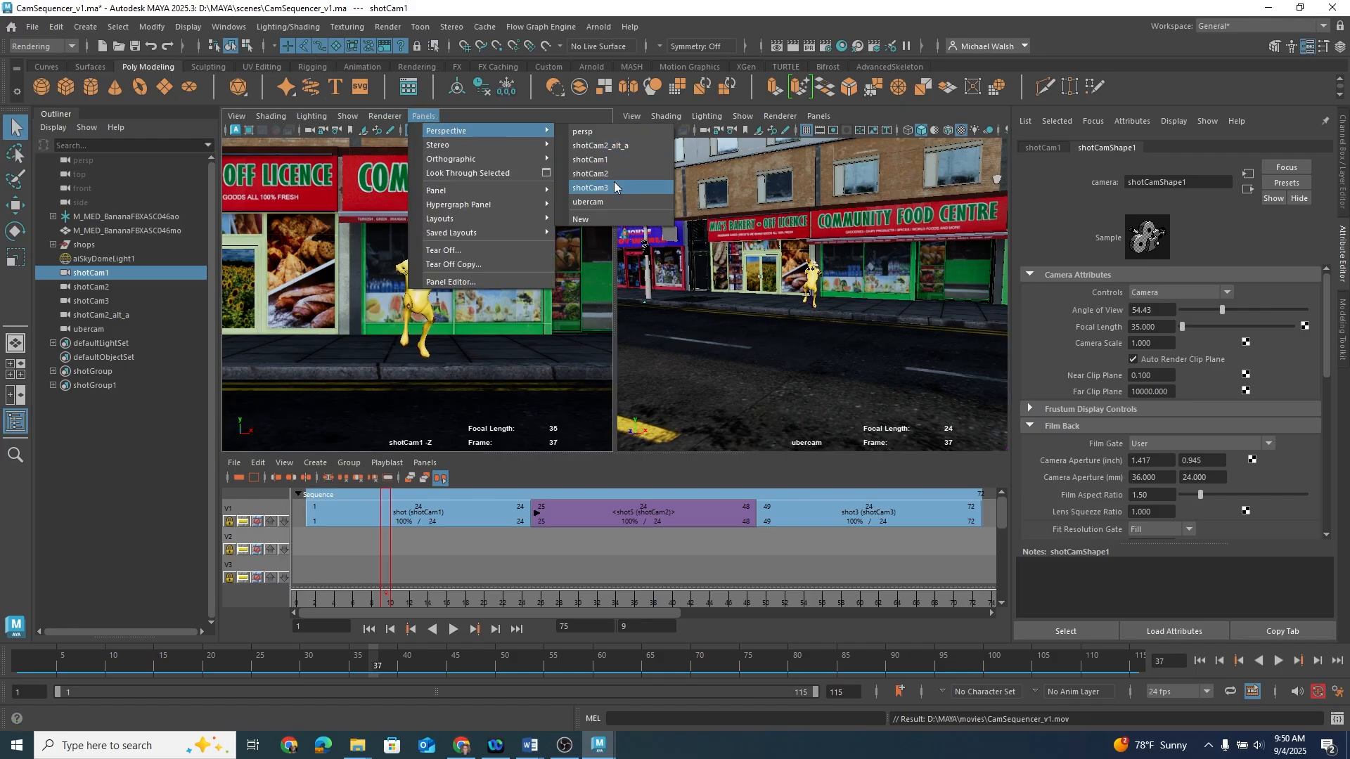
click(614, 202)
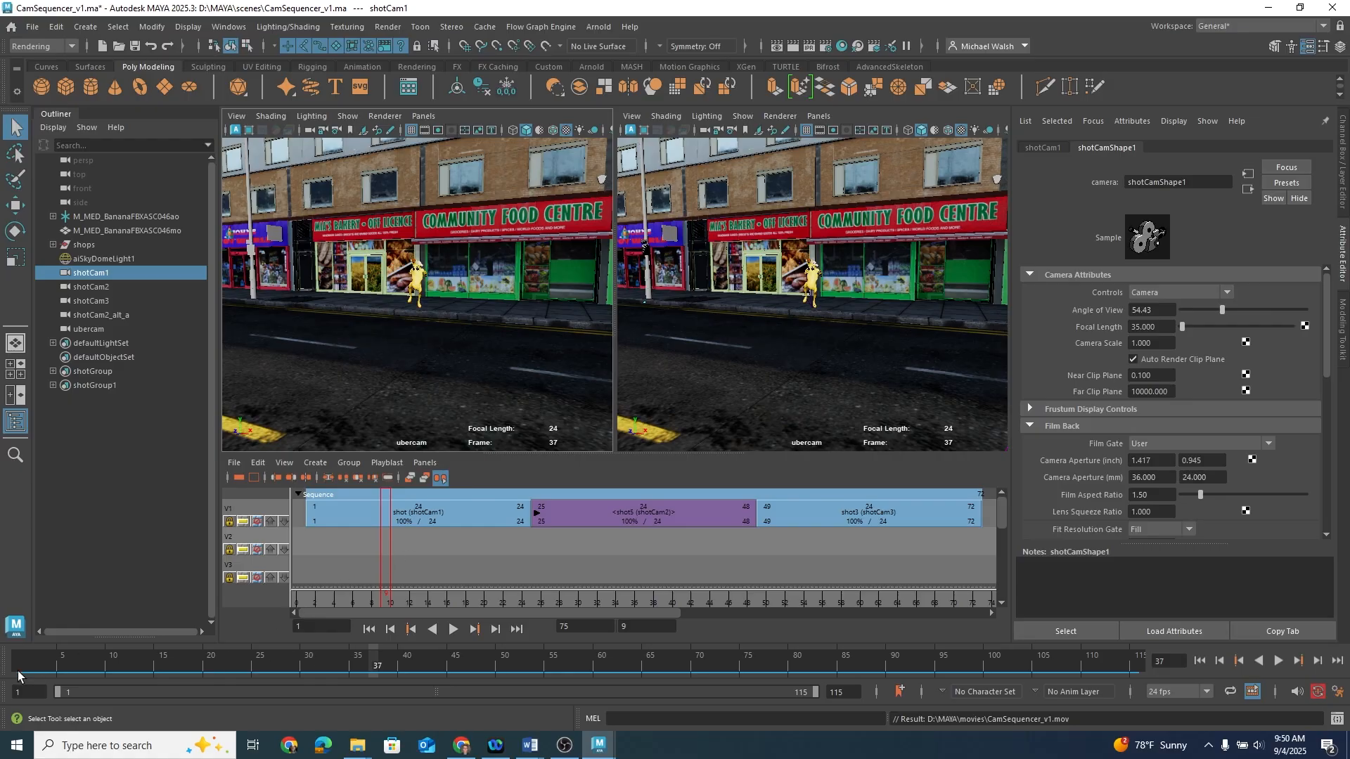
Step: Return to frame 1, playblast the full range again overwriting CamSequencer_v1.mov, and play the movie
drag(358, 661, 5, 662)
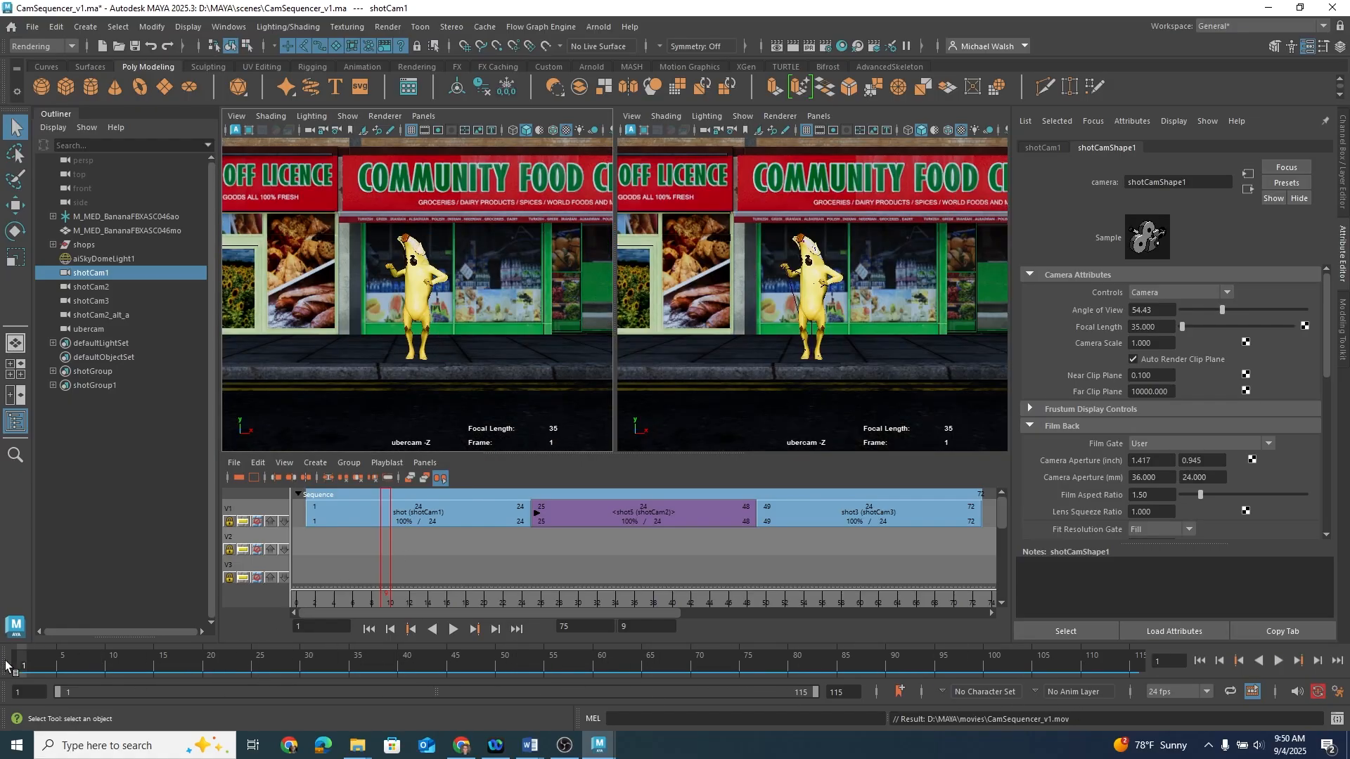
right_click(232, 661)
click(382, 650)
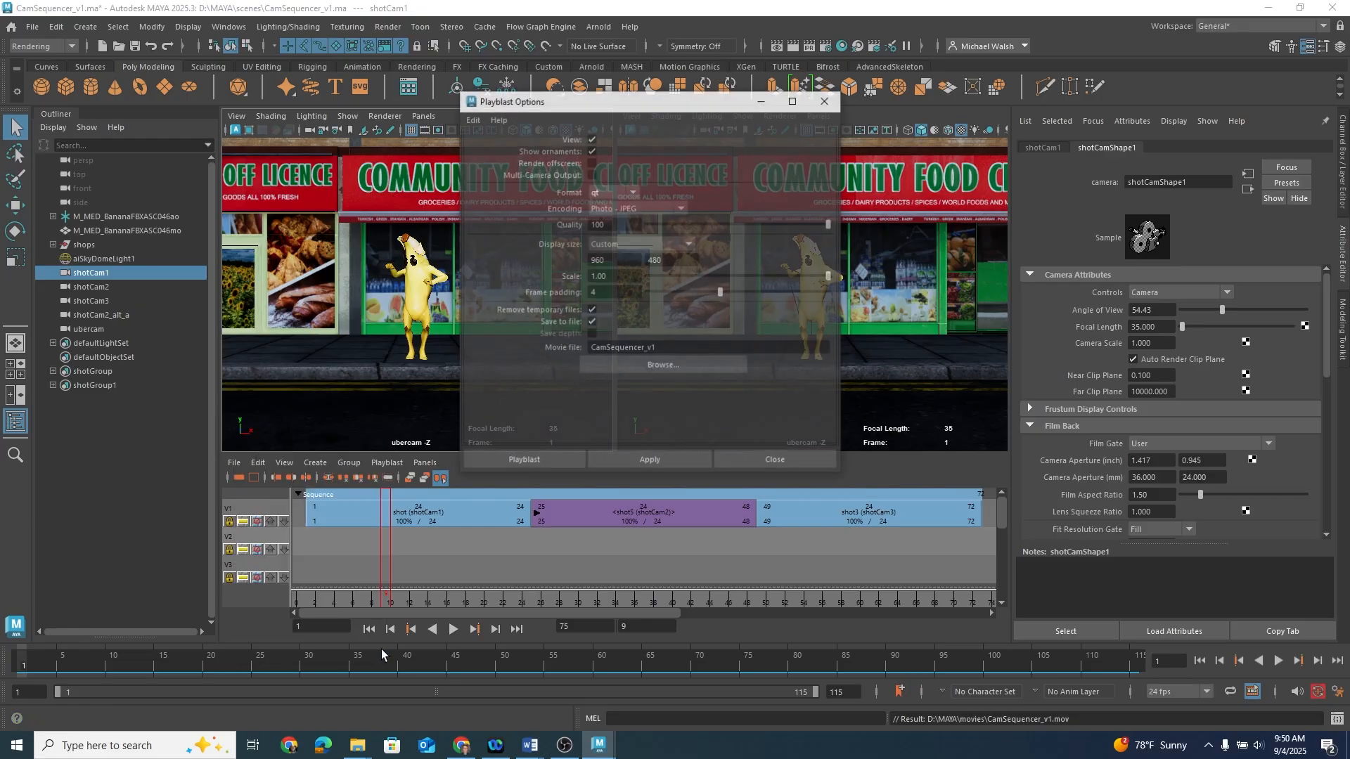
click(541, 456)
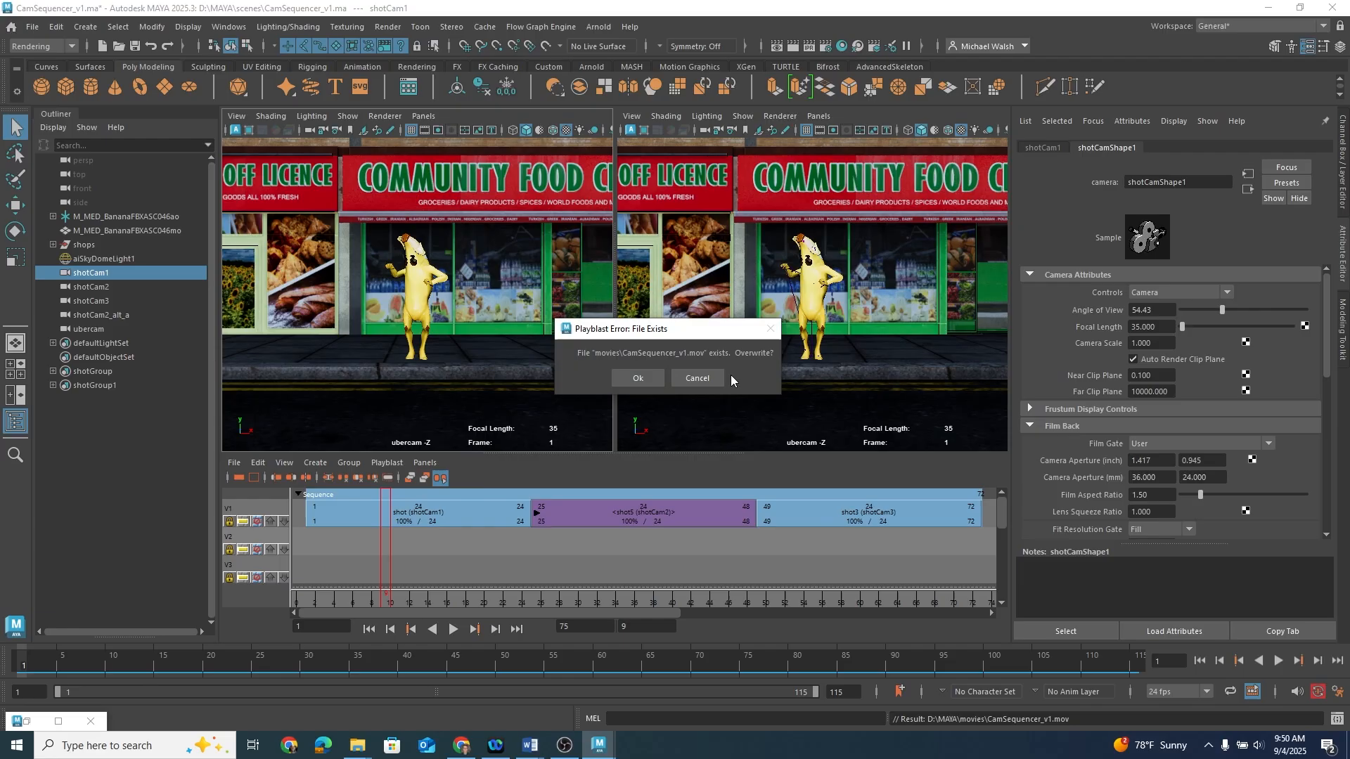
click(660, 377)
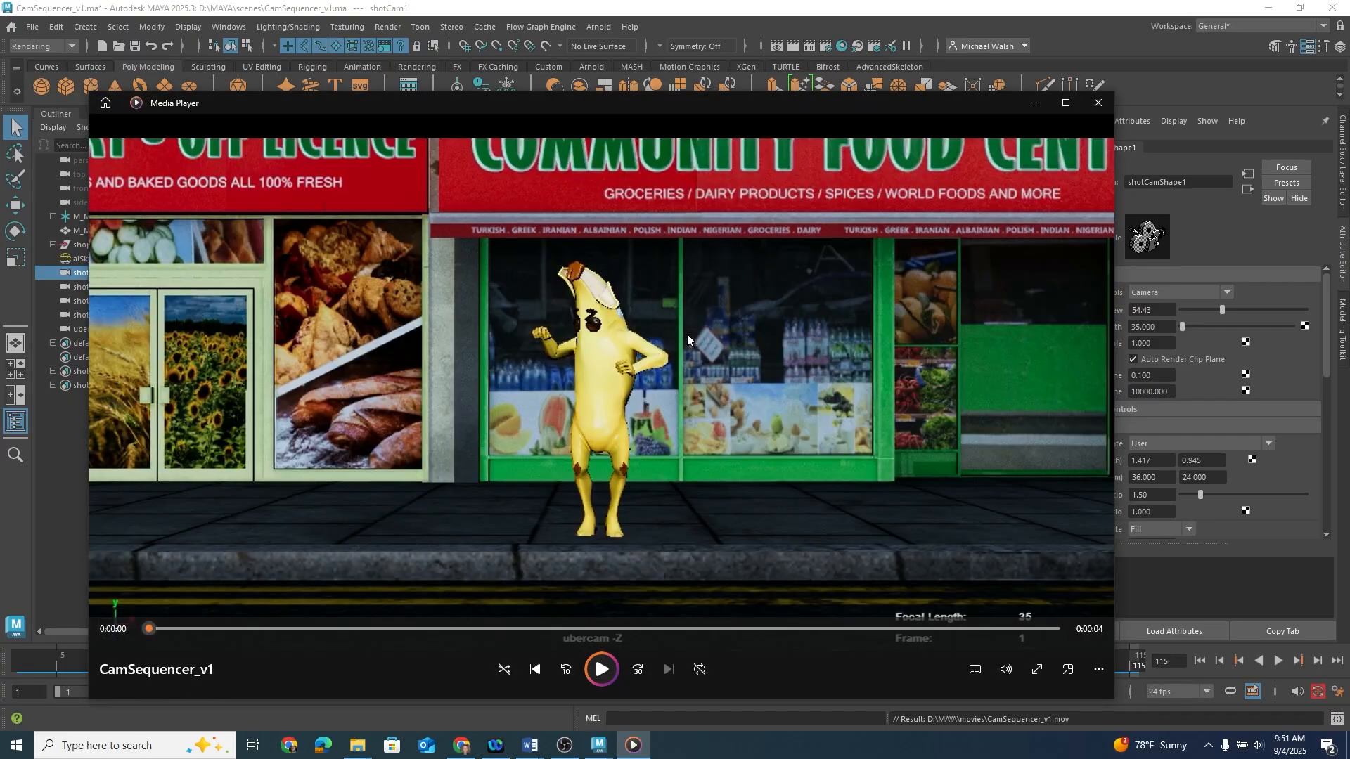
click(654, 510)
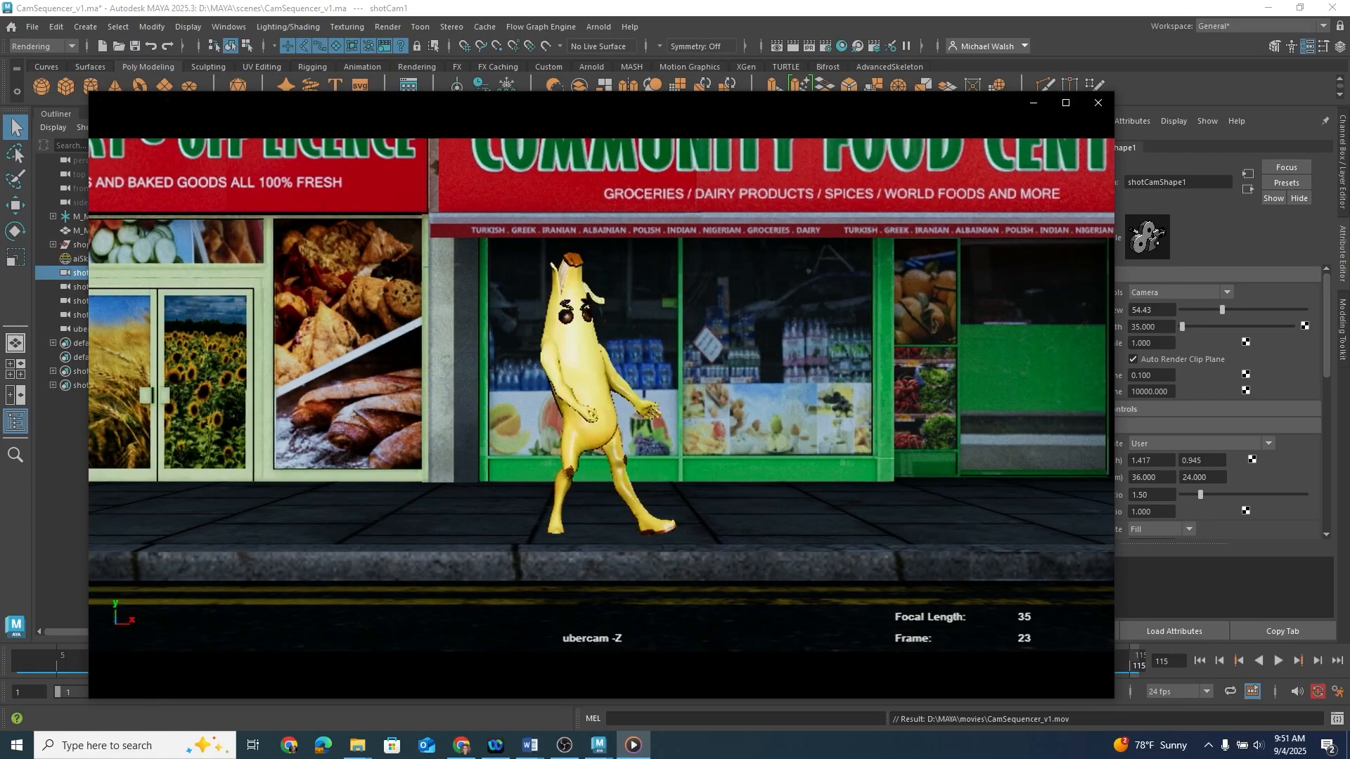